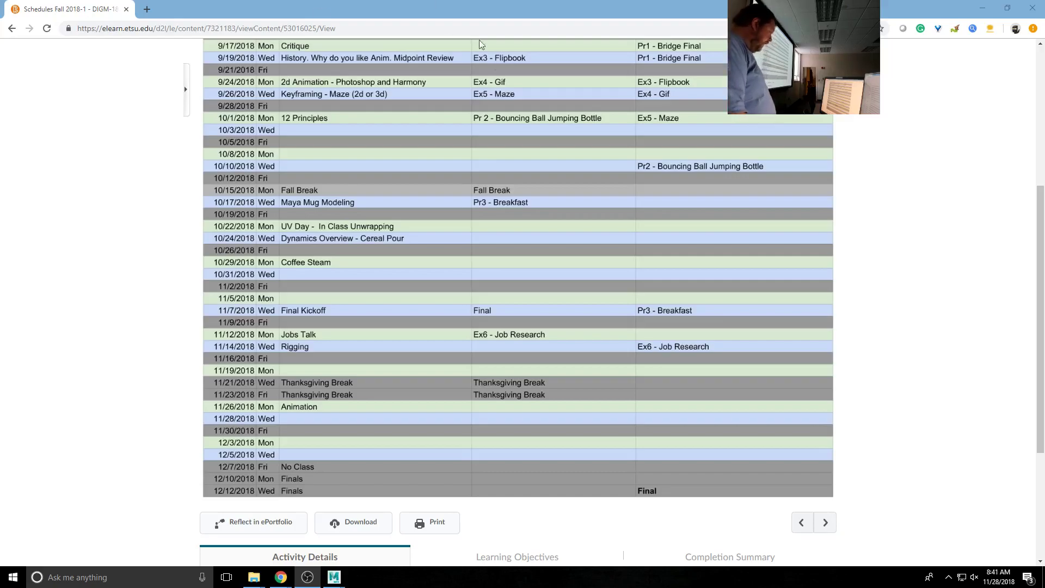
# - Switch to Maya and raise L_Arm and the cube together by about 3.4 units in Y
pyautogui.click(983, 11)
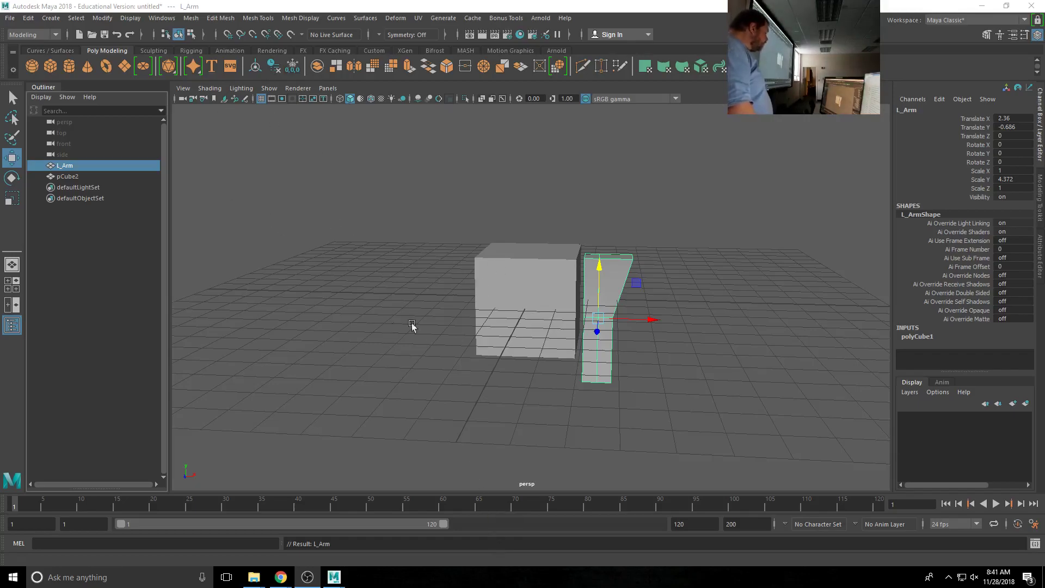
pyautogui.moveTo(469, 240); pyautogui.dragTo(726, 346)
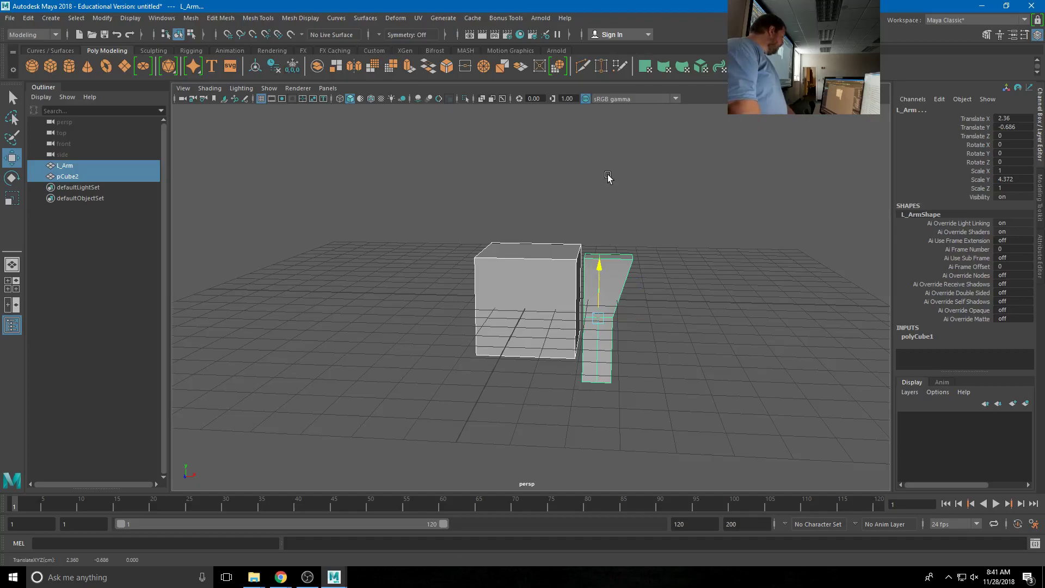
pyautogui.moveTo(609, 178); pyautogui.dragTo(653, 180, button='middle')
pyautogui.click(723, 223)
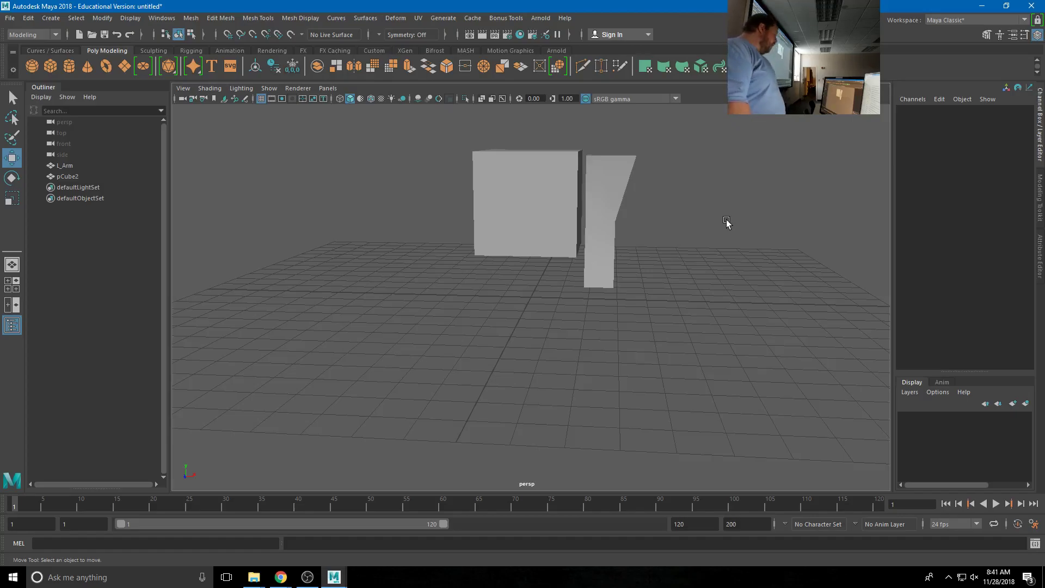
# - Try flipping L_Arm in place with a negative X scale, try grouping it, and undo both attempts
pyautogui.click(619, 201)
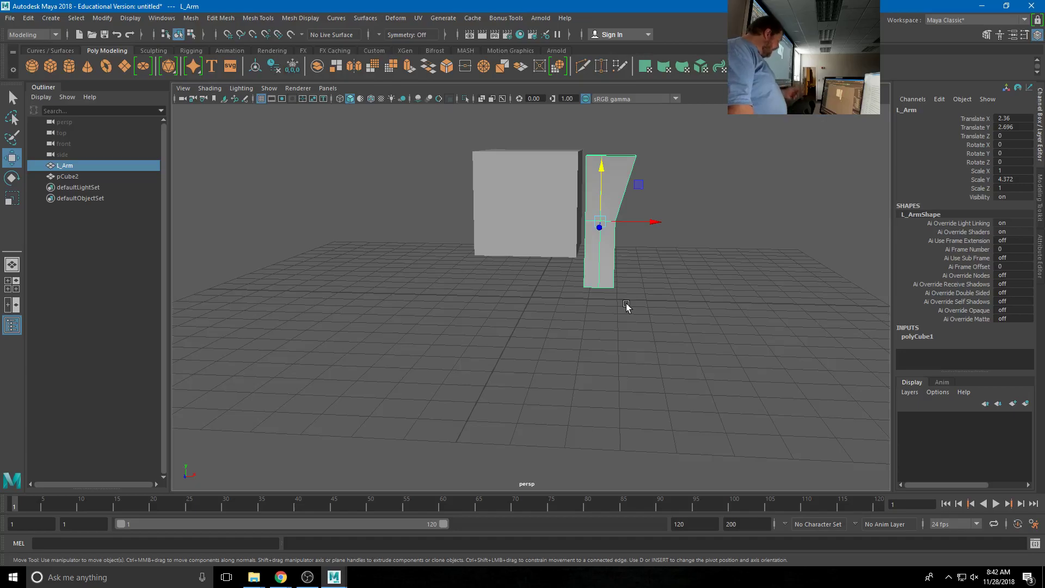
pyautogui.press('r')
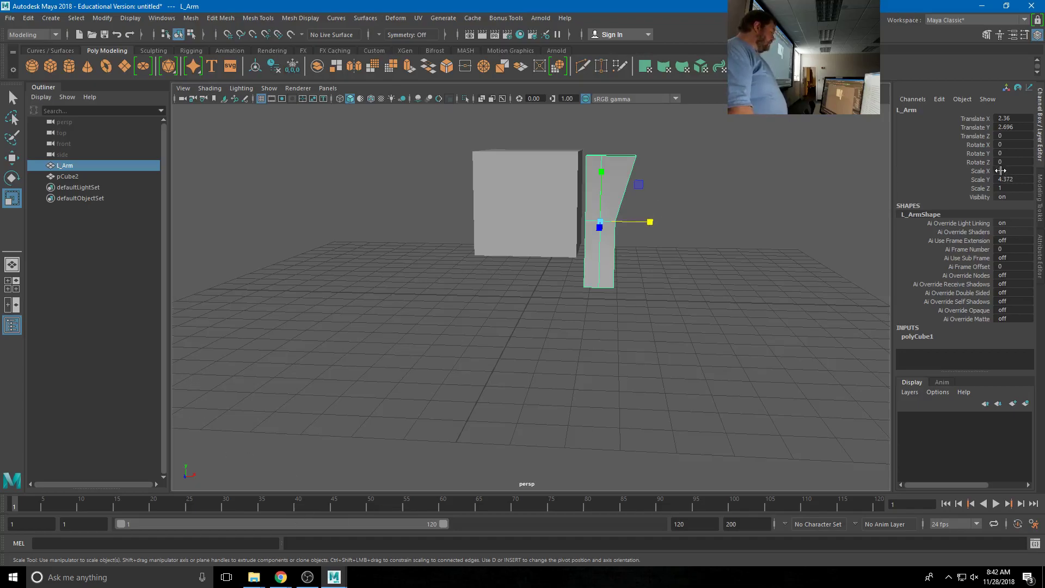
pyautogui.moveTo(653, 222); pyautogui.dragTo(559, 221)
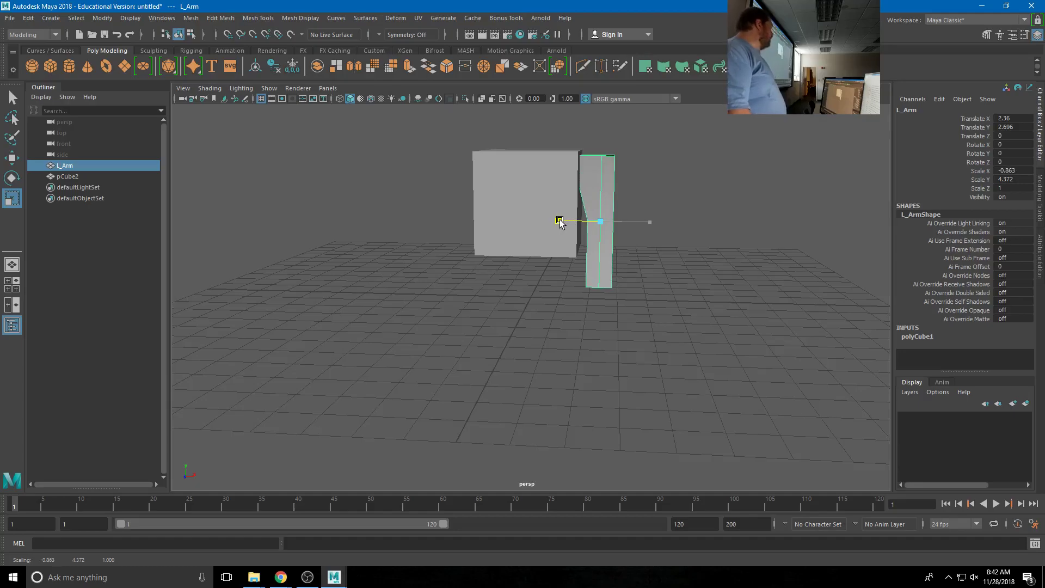
pyautogui.moveTo(560, 221); pyautogui.dragTo(562, 215)
pyautogui.hotkey('ctrl', 'z')
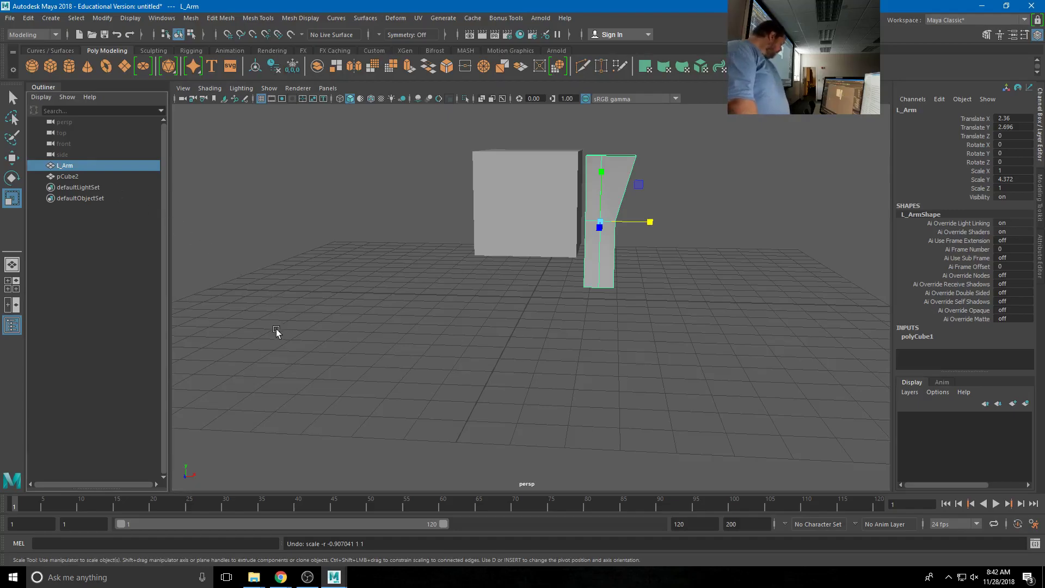
pyautogui.hotkey('ctrl', 'g')
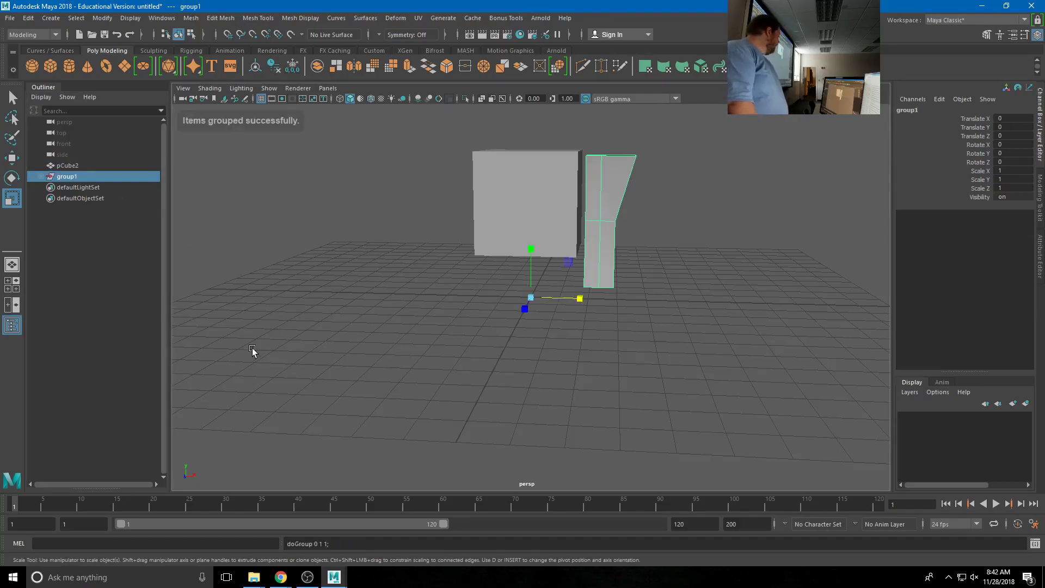
pyautogui.hotkey('ctrl', 'z')
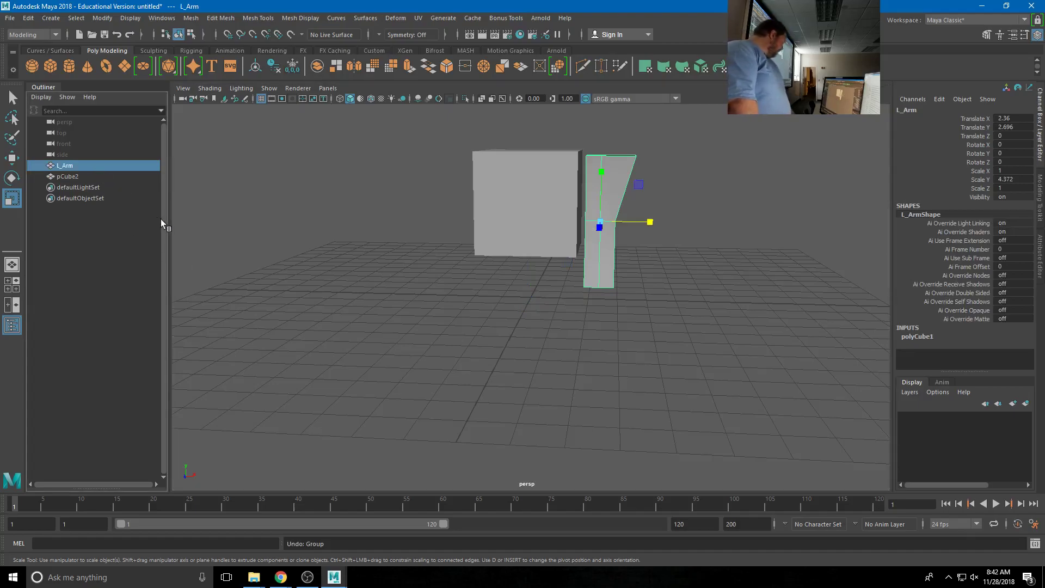
# - Duplicate L_Arm and rename the copy as R_Arm
pyautogui.hotkey('ctrl', 'd')
pyautogui.doubleClick(66, 188)
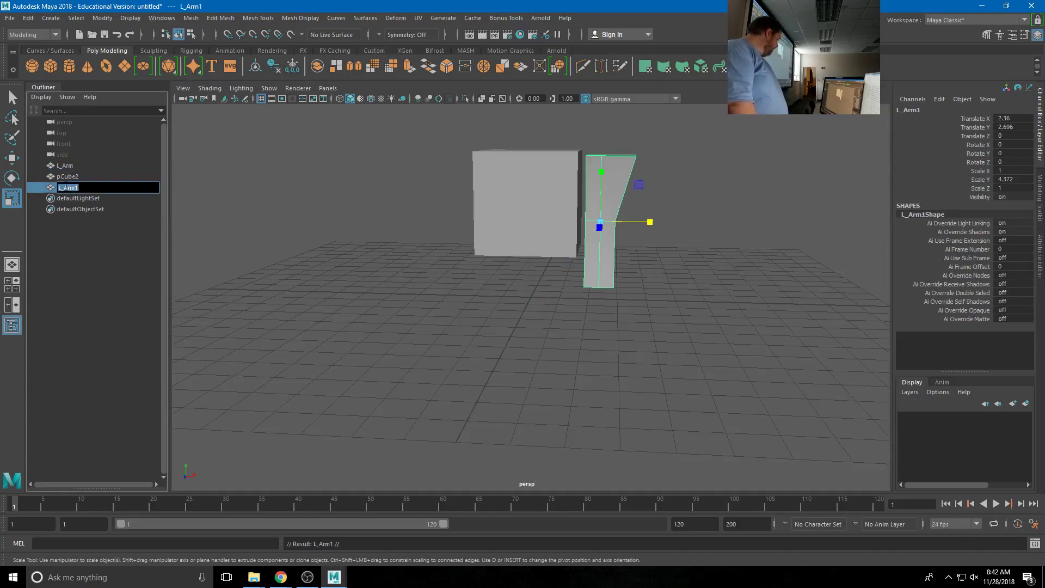
pyautogui.press('Home')
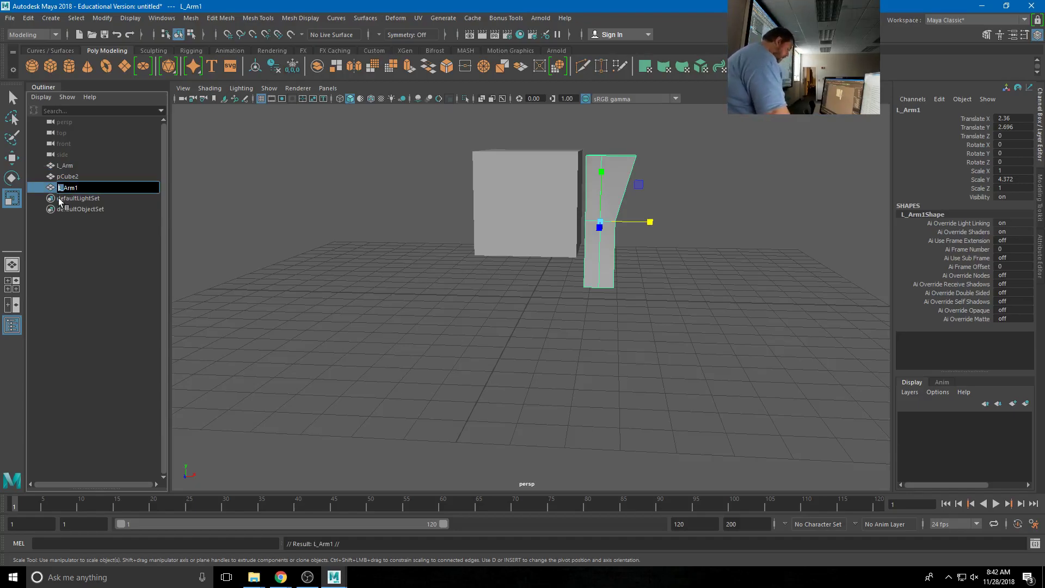
pyautogui.write('R')
pyautogui.press('End')
pyautogui.press('BackSpace')
pyautogui.press('Return')
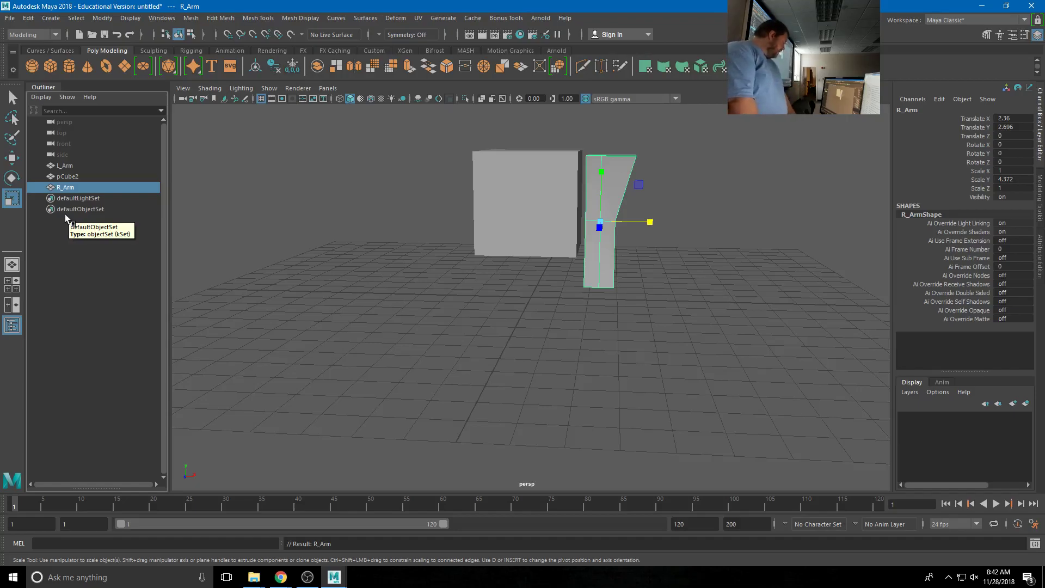
# - Put R_Arm in its own group and mirror it across the body by setting the group's Scale X to -1
pyautogui.hotkey('ctrl', 'g')
pyautogui.click(41, 187)
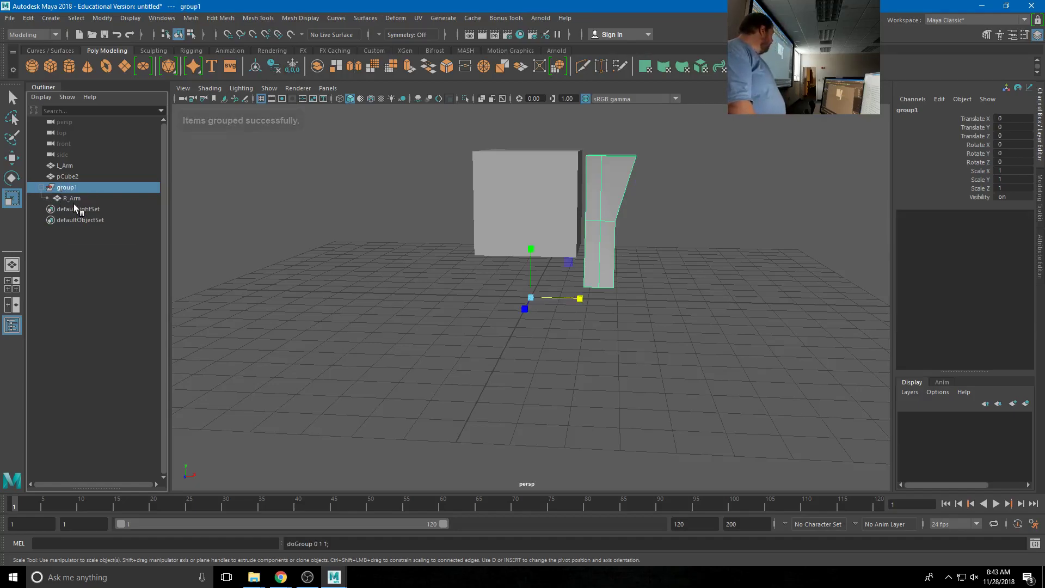
pyautogui.click(74, 199)
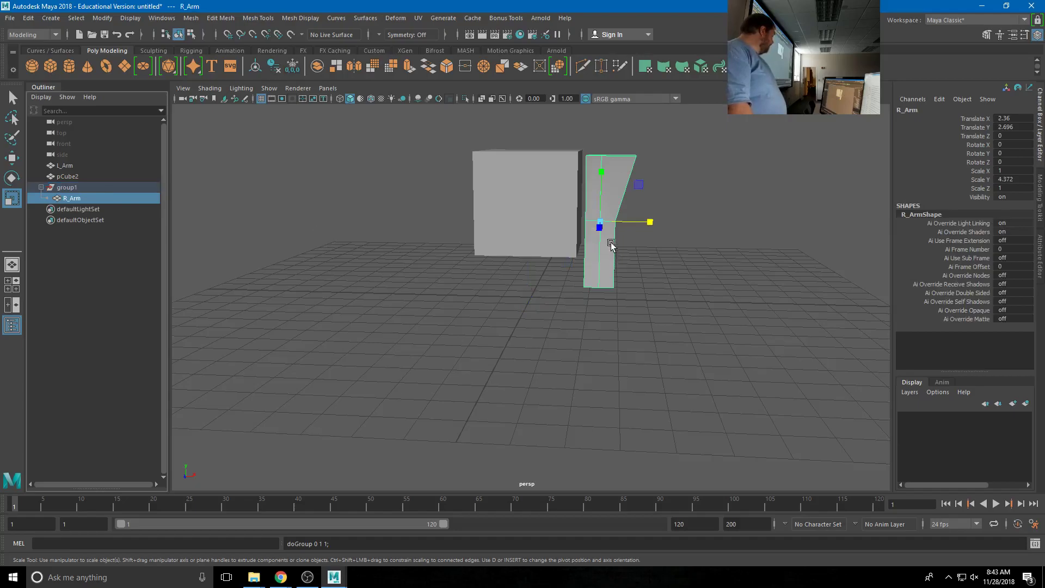
pyautogui.moveTo(56, 200); pyautogui.dragTo(60, 188, button='middle')
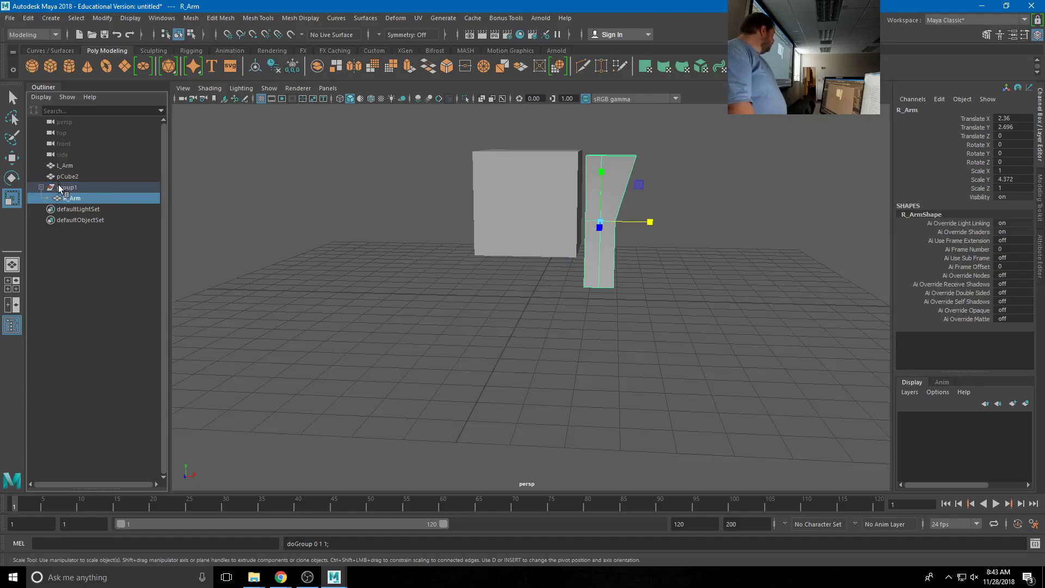
pyautogui.click(60, 189)
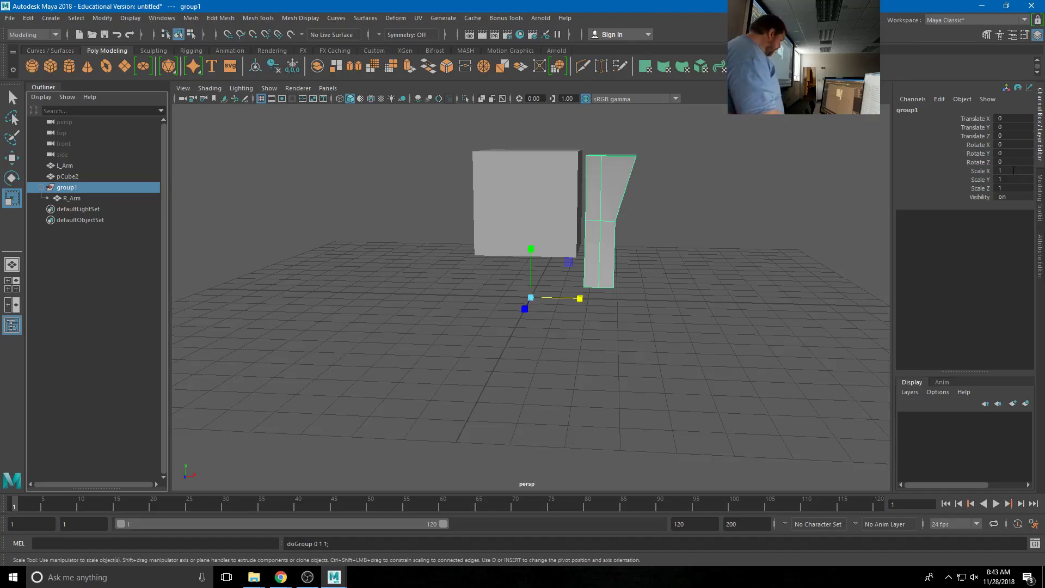
pyautogui.click(1013, 170)
pyautogui.write('-1')
pyautogui.press('Return')
pyautogui.moveTo(503, 277)
pyautogui.keyDown('alt'); pyautogui.mouseDown()
pyautogui.moveTo(513, 272)
pyautogui.moveTo(511, 329)
pyautogui.moveTo(513, 296)
pyautogui.moveTo(502, 294)
pyautogui.moveTo(514, 280)
pyautogui.mouseUp(); pyautogui.keyUp('alt')
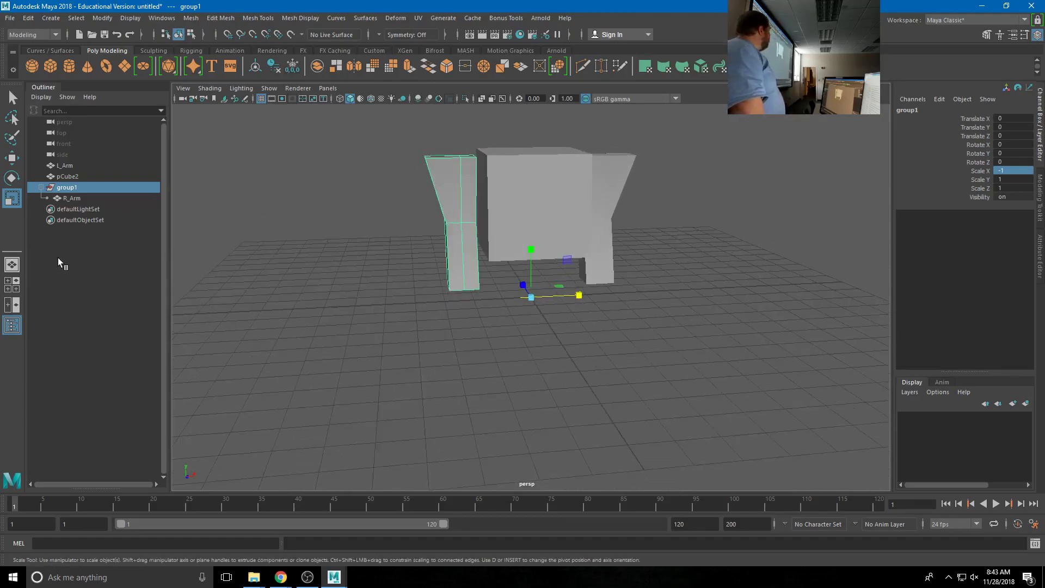
# - Move R_Arm out of group1 to the top level of the scene hierarchy and delete the emptied group
pyautogui.click(70, 198)
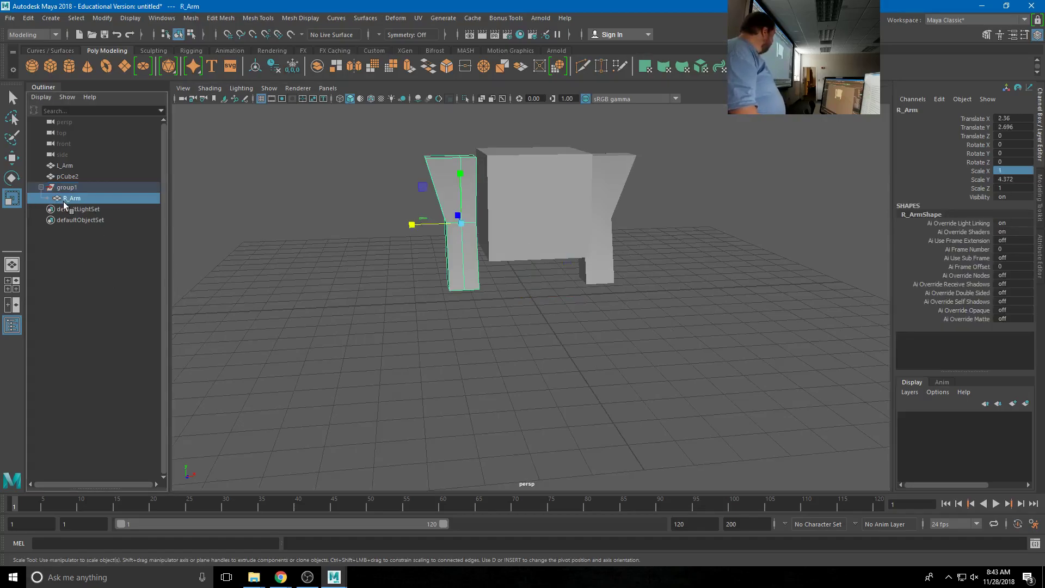
pyautogui.moveTo(65, 201)
pyautogui.mouseDown()
pyautogui.moveTo(72, 188)
pyautogui.moveTo(60, 211)
pyautogui.mouseUp()
pyautogui.click(66, 201)
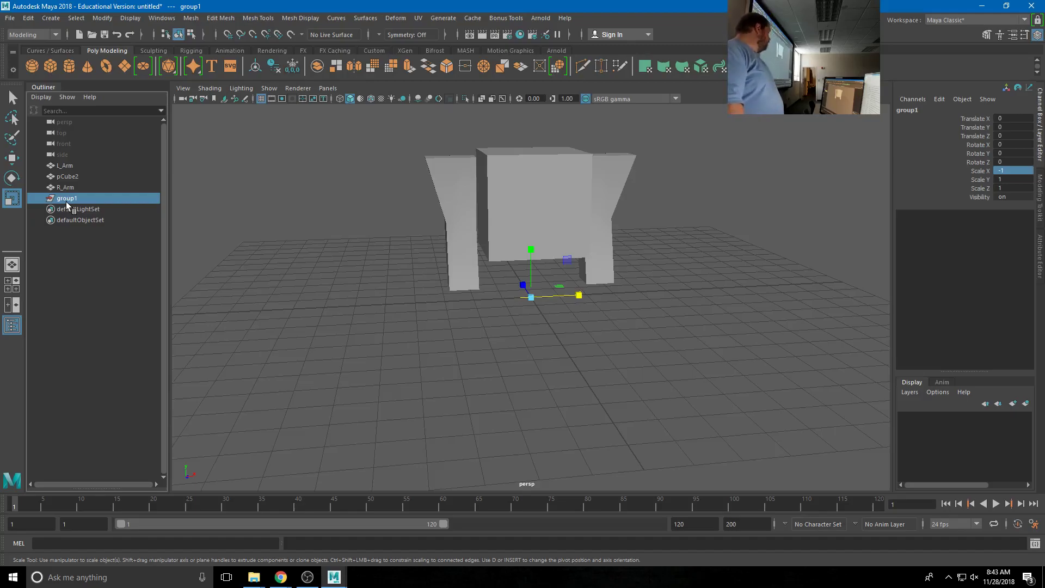
pyautogui.press('Delete')
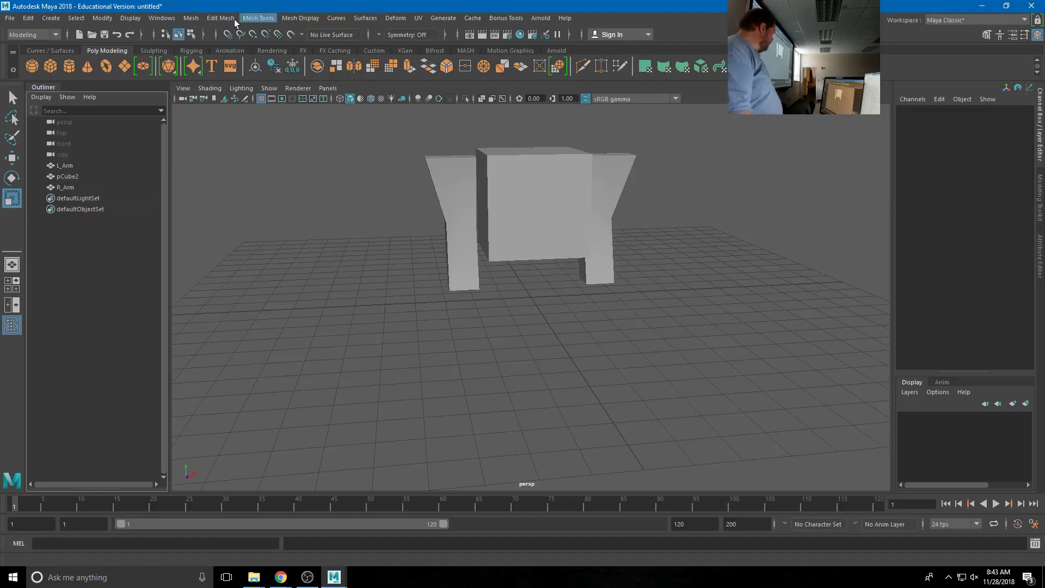
# - Set the Subdivisions Width of the body cube pCube2 to 2
pyautogui.click(197, 21)
pyautogui.moveTo(211, 20)
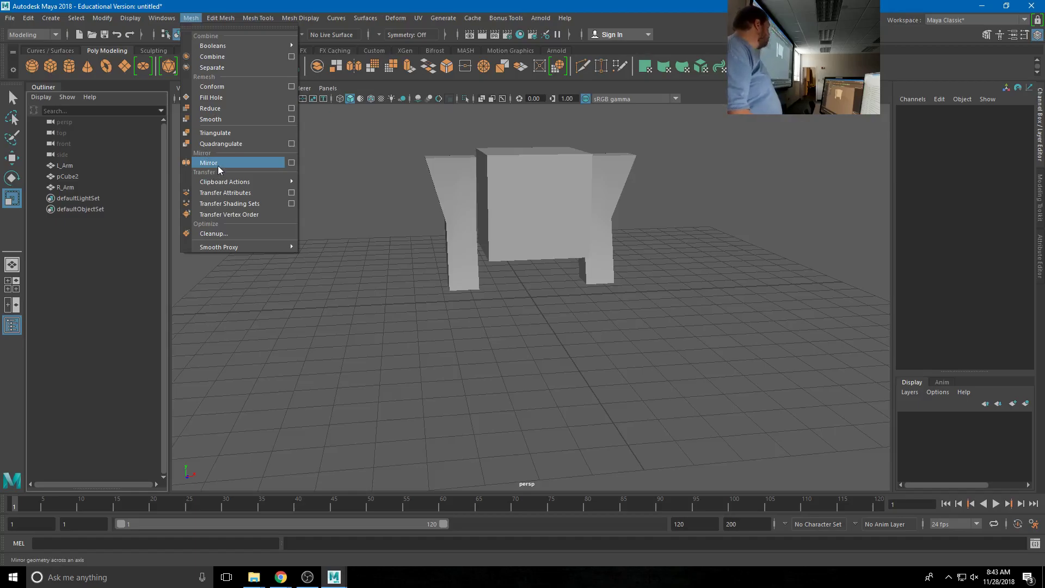
pyautogui.click(554, 233)
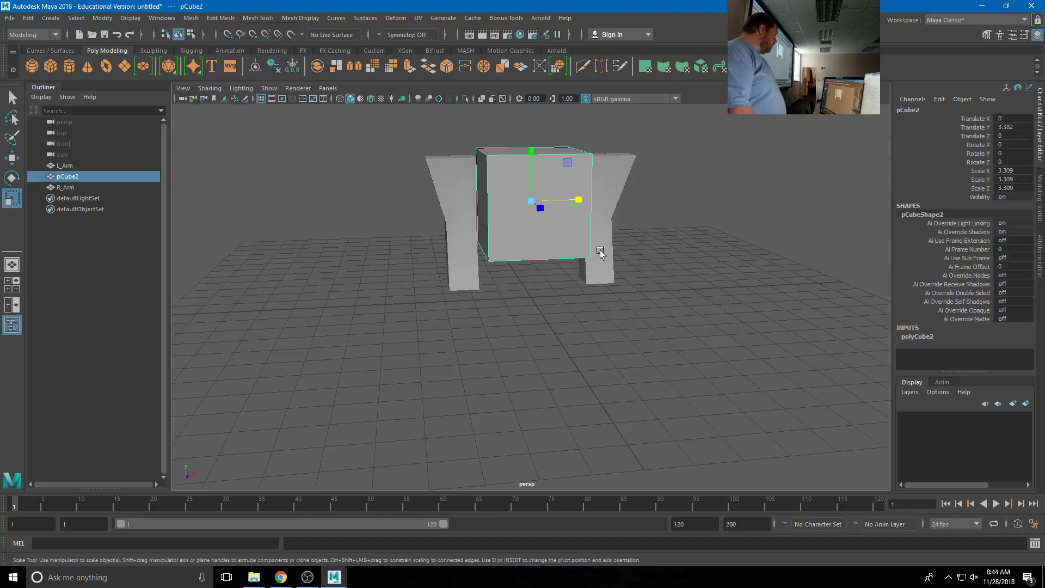
pyautogui.click(927, 337)
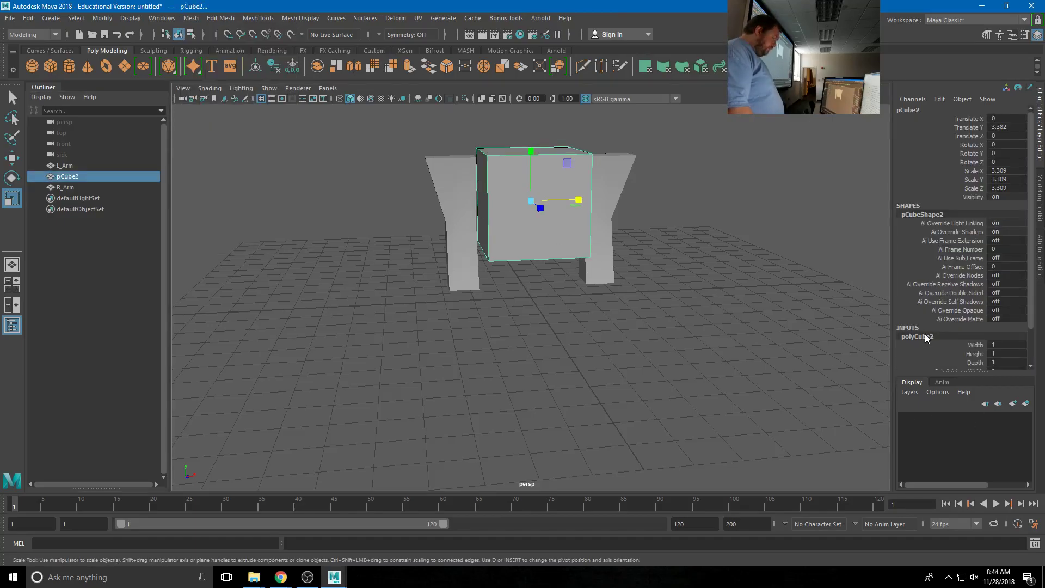
pyautogui.scroll(-1, 952, 349)
pyautogui.click(974, 357)
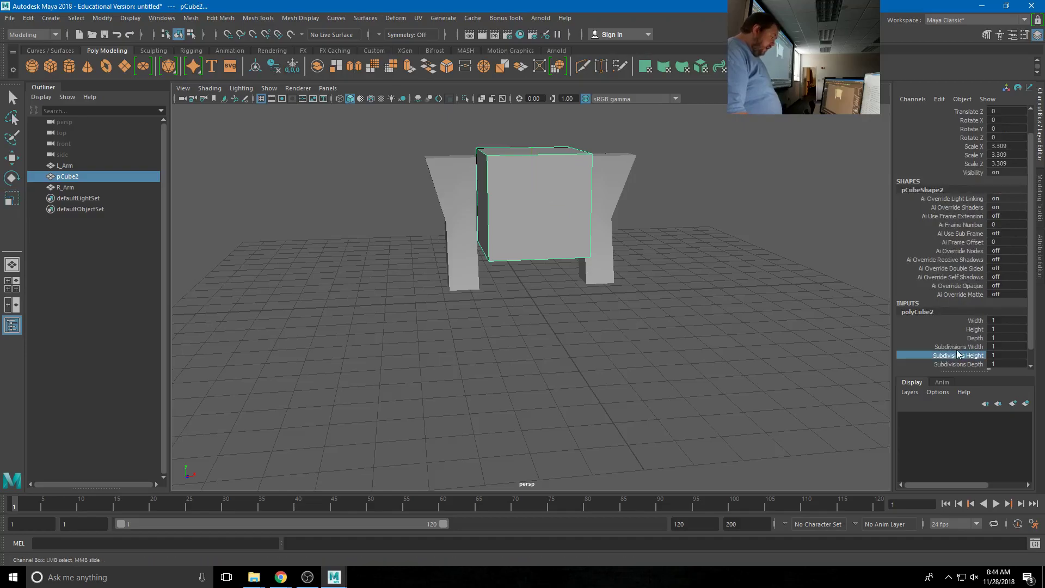
pyautogui.moveTo(581, 330); pyautogui.dragTo(582, 330, button='middle')
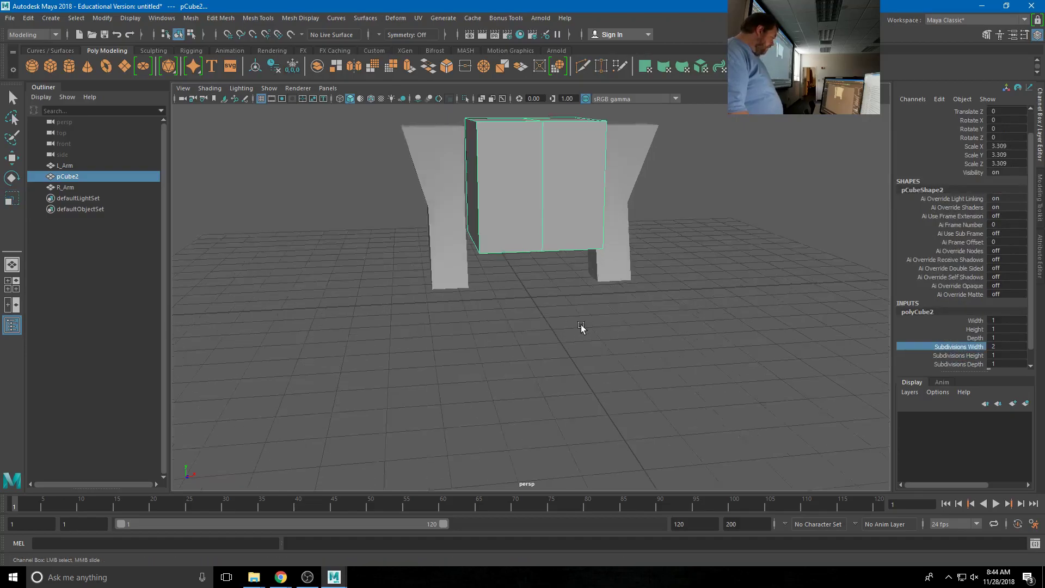
# - Delete the faces of the body cube's half on the R_Arm side
pyautogui.moveTo(553, 241)
pyautogui.keyDown('alt'); pyautogui.mouseDown()
pyautogui.moveTo(539, 231)
pyautogui.moveTo(541, 245)
pyautogui.mouseUp(); pyautogui.keyUp('alt')
pyautogui.moveTo(532, 261); pyautogui.dragTo(566, 392, button='right')
pyautogui.moveTo(485, 158); pyautogui.dragTo(510, 288)
pyautogui.press('r')
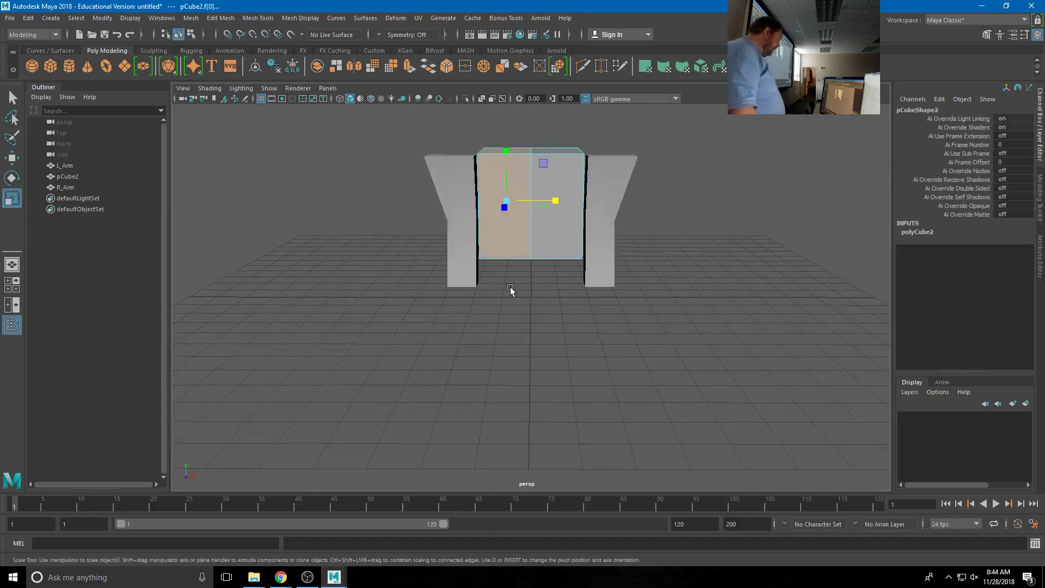
pyautogui.click(511, 287)
# - Move the lower outer edge of the remaining half cube inward so the body tapers toward its base
pyautogui.moveTo(549, 237); pyautogui.dragTo(546, 209, button='right')
pyautogui.keyDown('alt'); pyautogui.moveTo(506, 261); pyautogui.dragTo(563, 252); pyautogui.keyUp('alt')
pyautogui.click(581, 249)
pyautogui.press('w')
pyautogui.moveTo(553, 175); pyautogui.dragTo(551, 146, button='right')
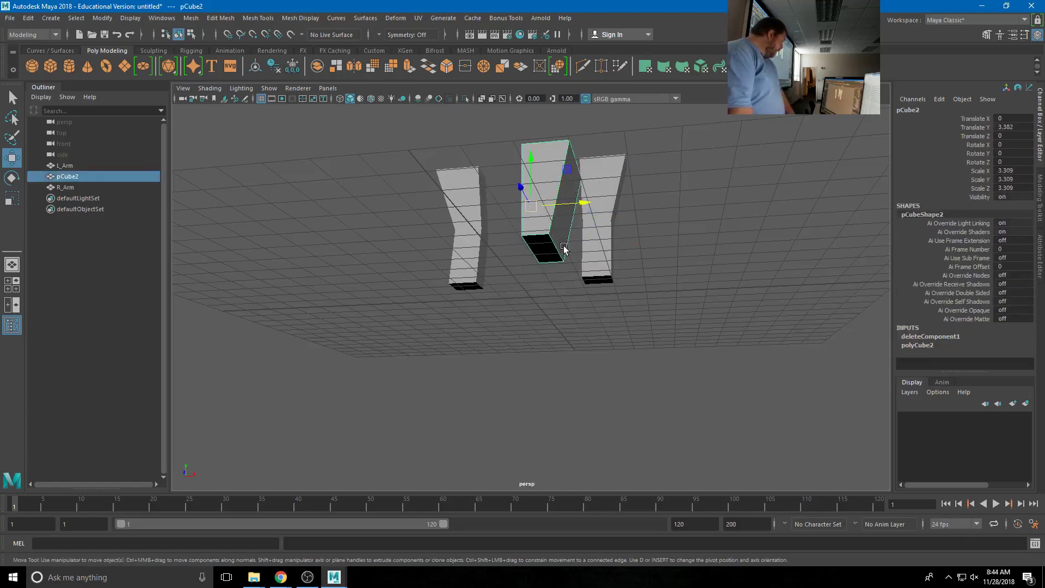
pyautogui.keyDown('alt'); pyautogui.moveTo(544, 224); pyautogui.dragTo(557, 234); pyautogui.keyUp('alt')
pyautogui.click(714, 184)
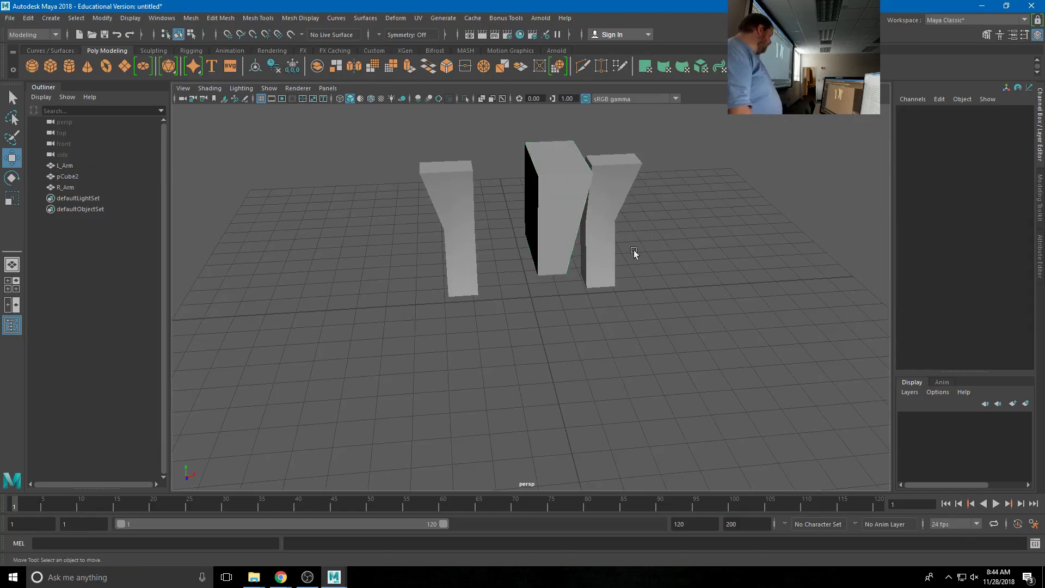
# - Try mirroring the half body across the world X axis with border vertices merged, and undo the mirror
pyautogui.click(568, 202)
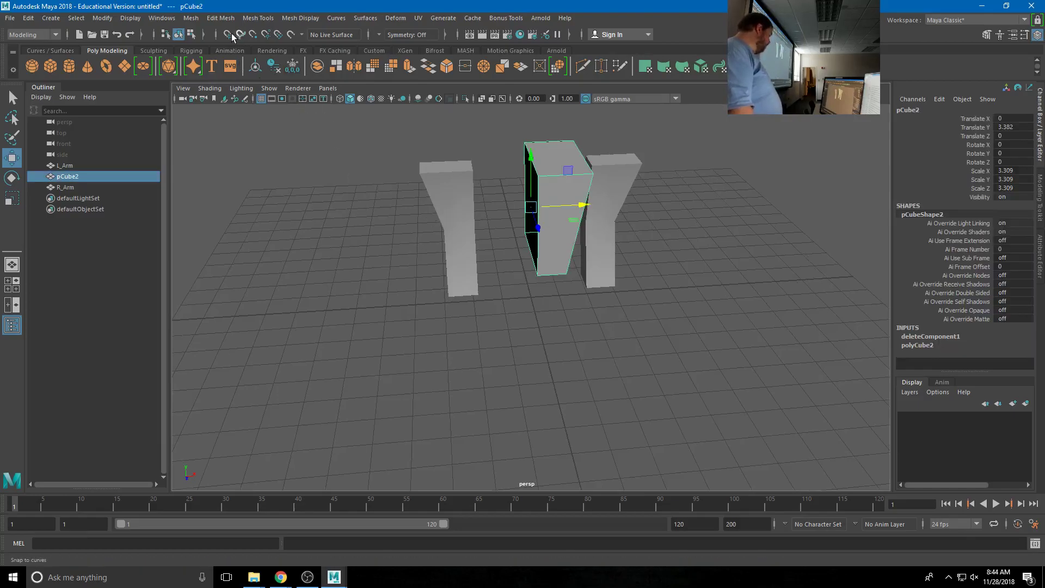
pyautogui.click(226, 18)
pyautogui.moveTo(191, 18)
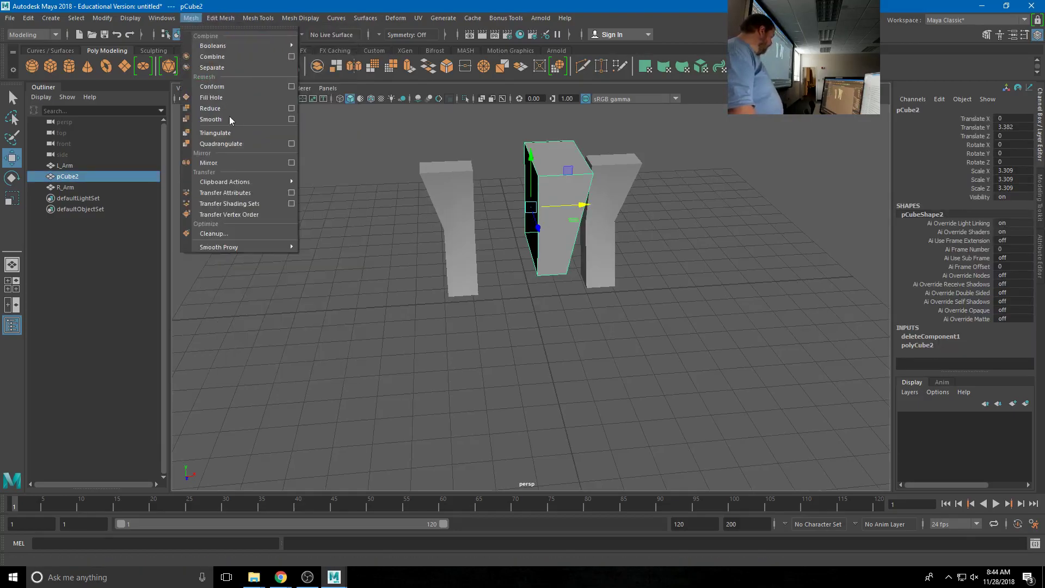
pyautogui.click(291, 162)
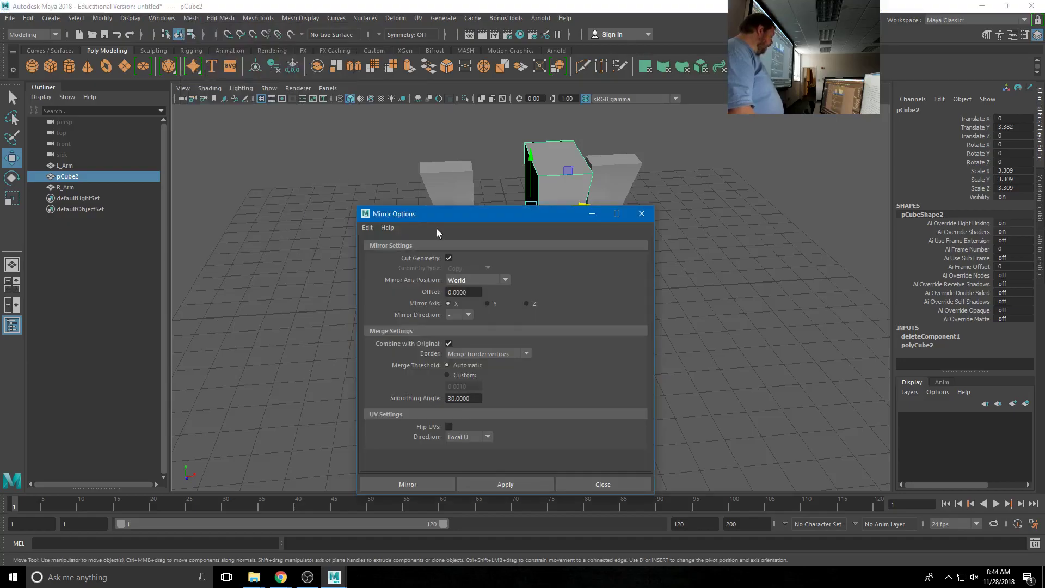
pyautogui.moveTo(440, 223); pyautogui.dragTo(202, 138)
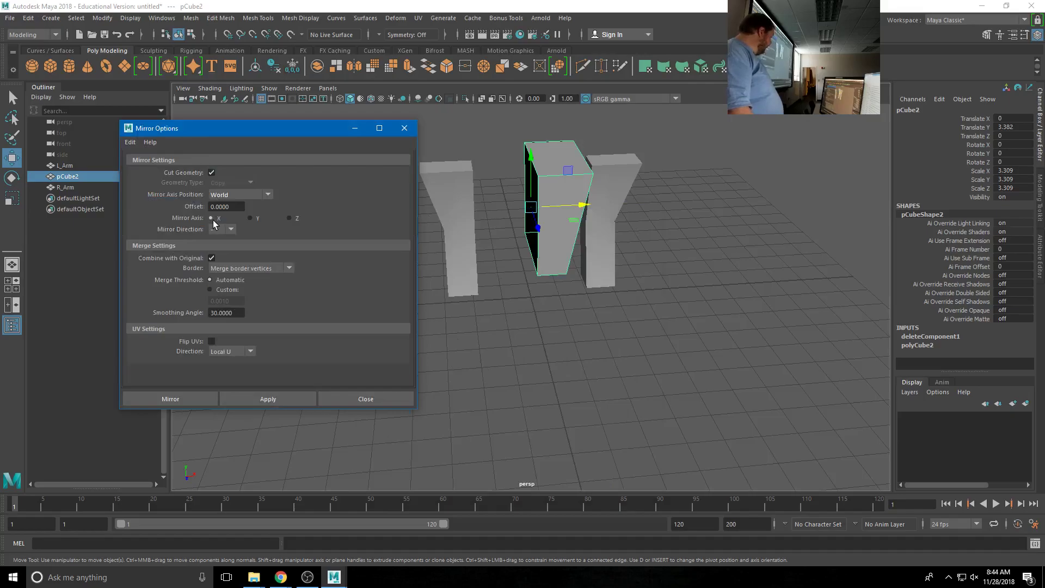
pyautogui.click(199, 399)
pyautogui.moveTo(558, 300); pyautogui.dragTo(603, 297)
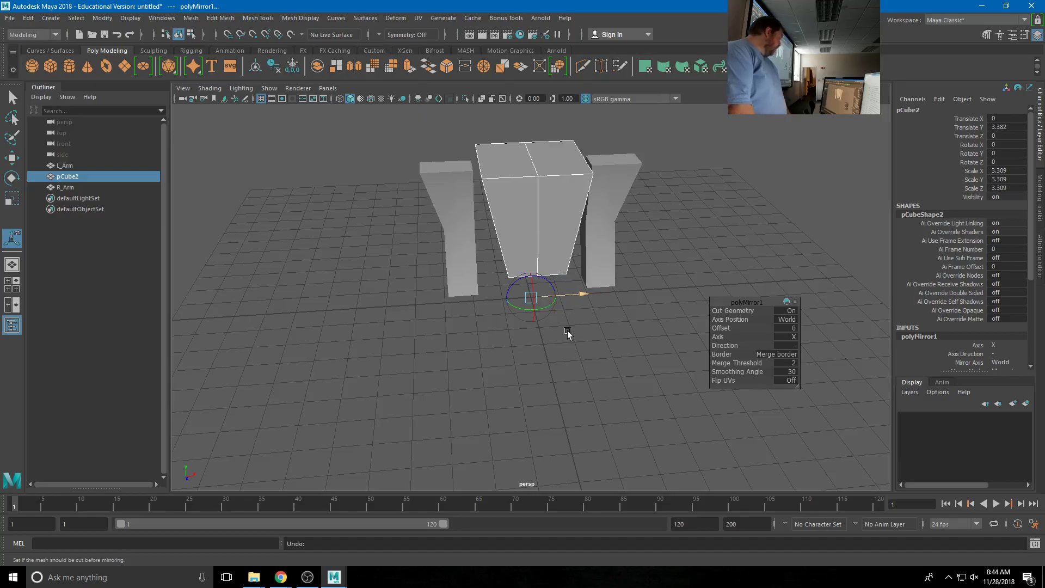
pyautogui.hotkey('ctrl', 'z')
pyautogui.hotkey('ctrl', 'z')
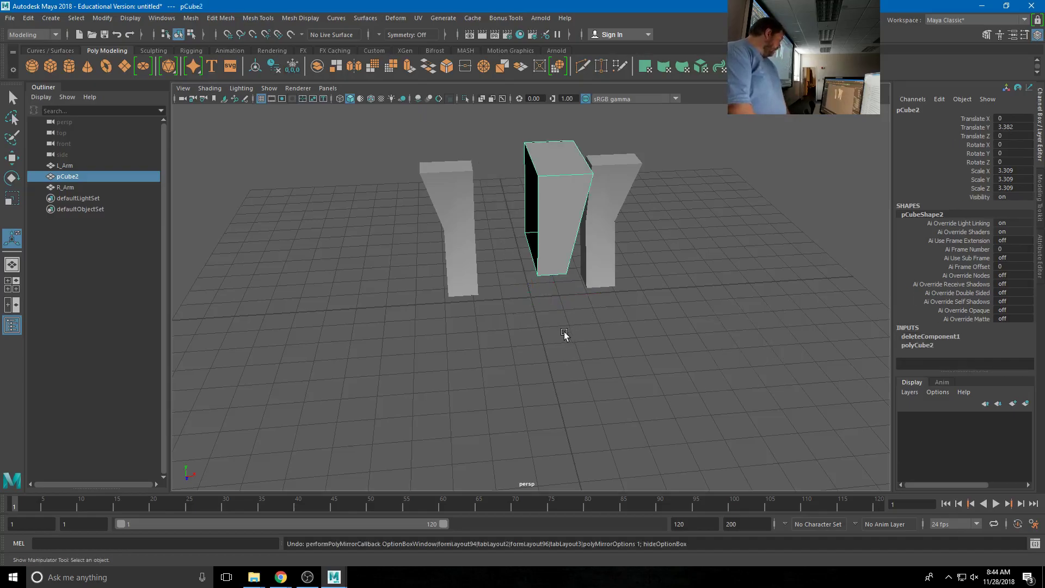
# - Inspect the half body and both arms in the front view to compare them with the centre line
pyautogui.press('space')
pyautogui.moveTo(575, 355); pyautogui.dragTo(570, 296)
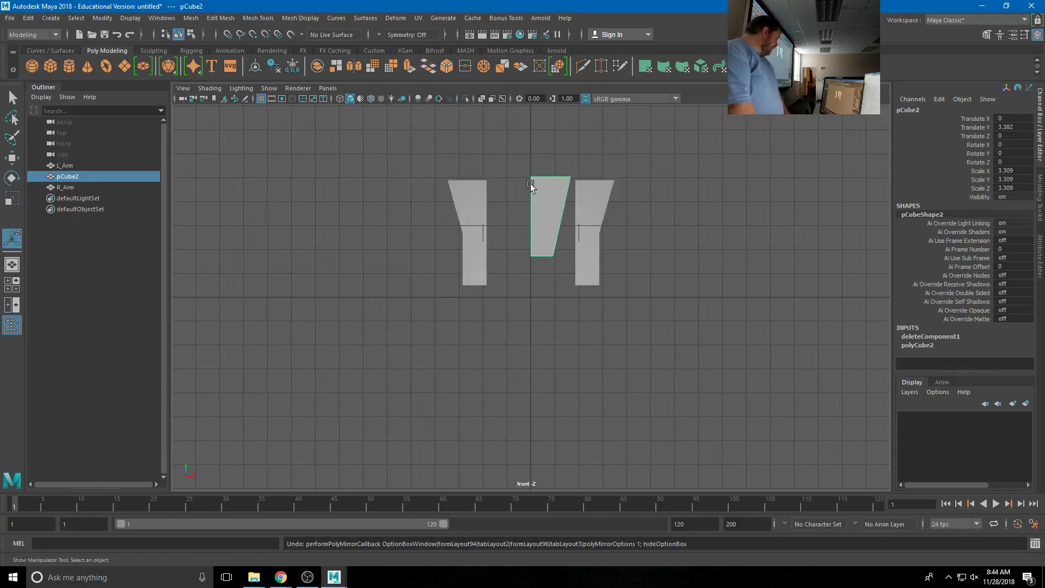
pyautogui.scroll(3, 530, 296)
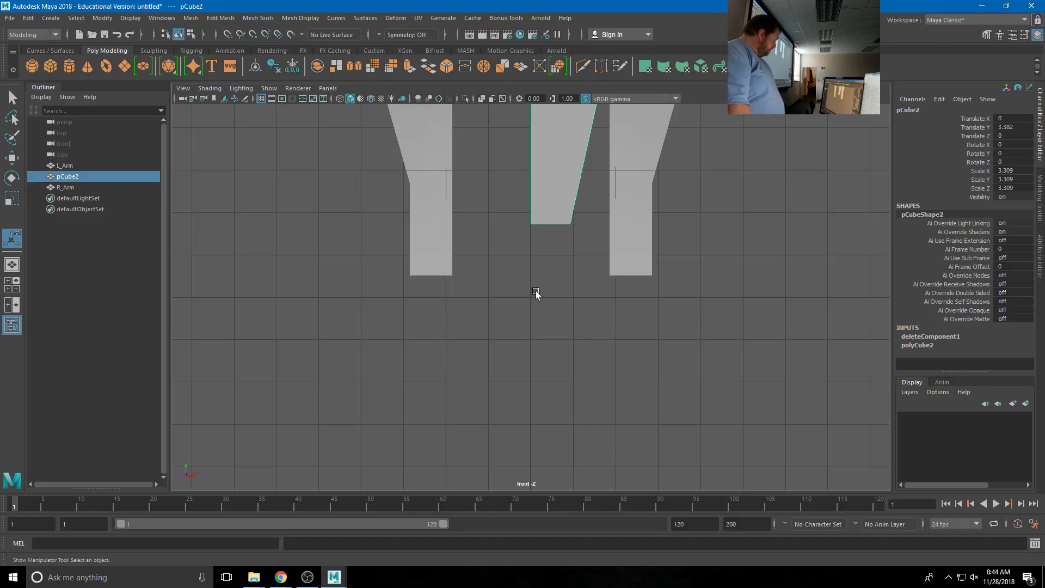
pyautogui.scroll(-3, 537, 291)
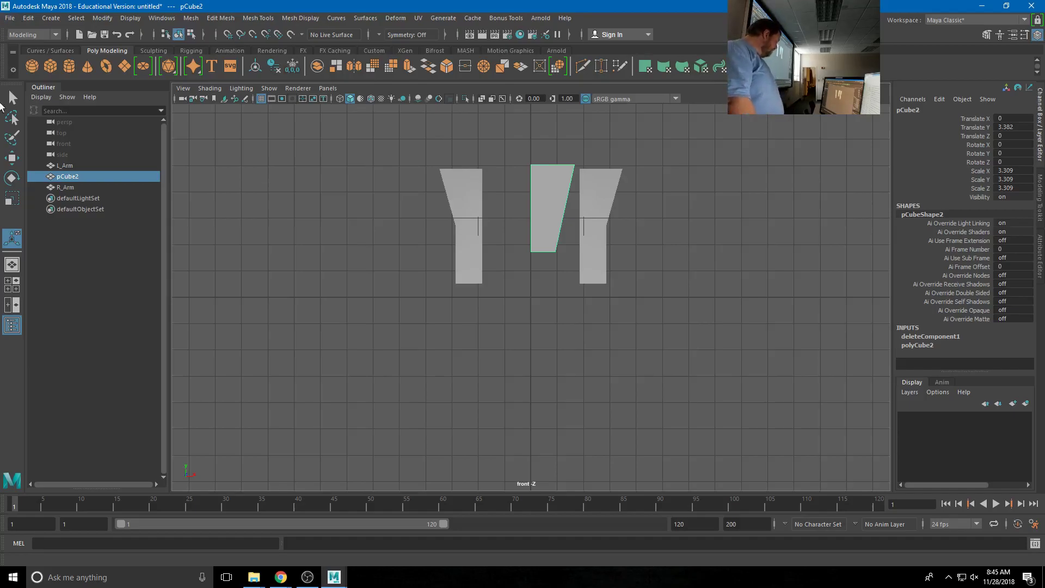
# - Set the project to the POA Bot folder under LECTURES\POA on the \\etsue3\DIGMFaculty share
pyautogui.click(10, 18)
pyautogui.click(37, 59)
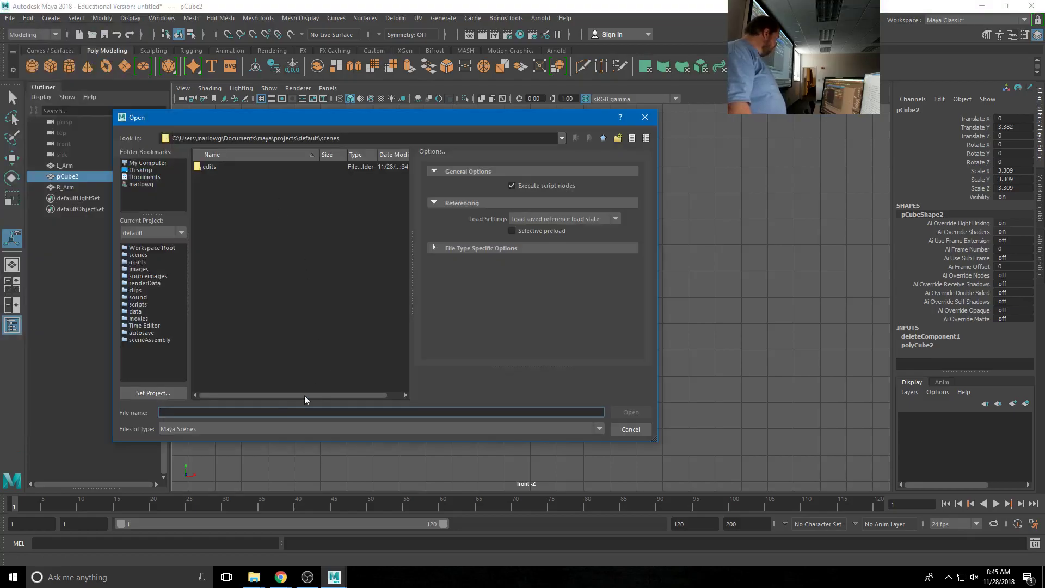
pyautogui.click(159, 393)
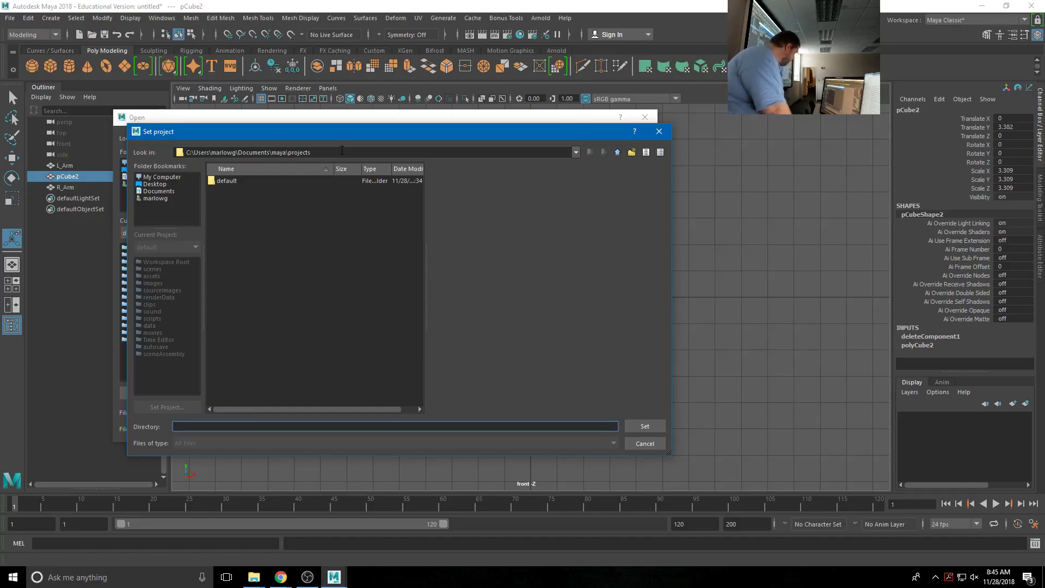
pyautogui.write('\\\\etsue3\\DIGMFaculty')
pyautogui.press('Return')
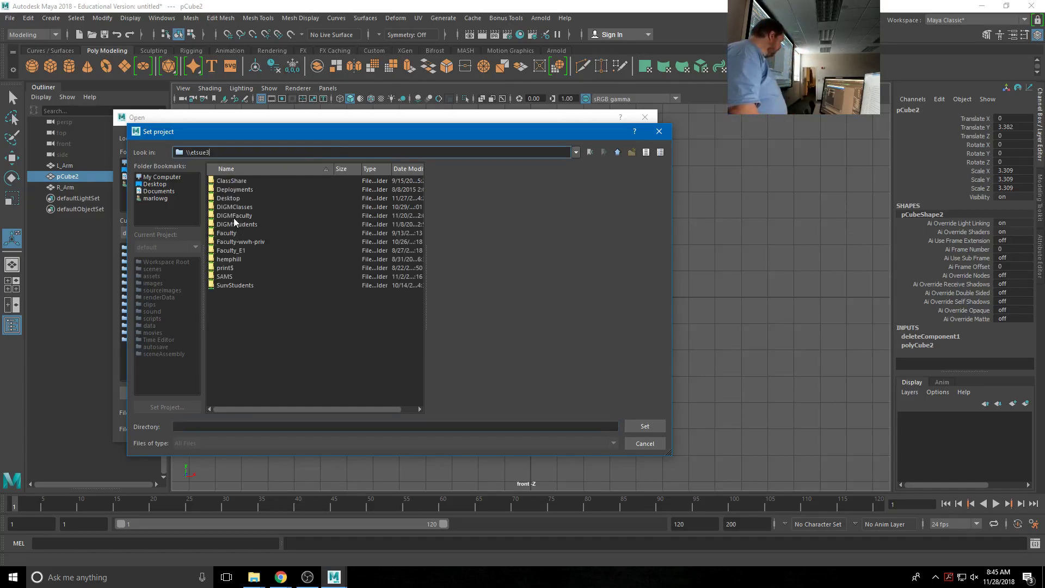
pyautogui.doubleClick(227, 276)
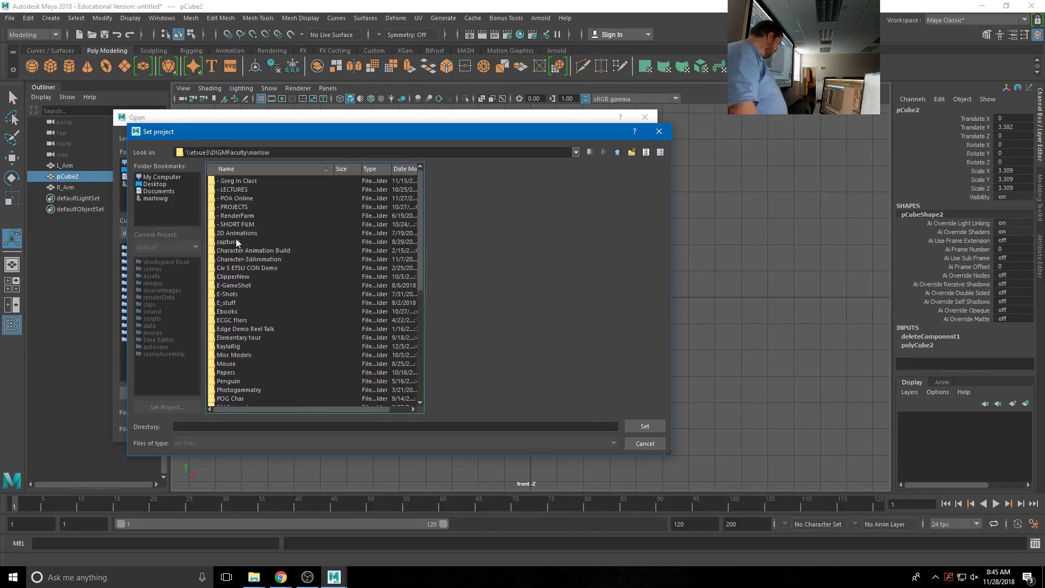
pyautogui.doubleClick(234, 188)
pyautogui.doubleClick(234, 285)
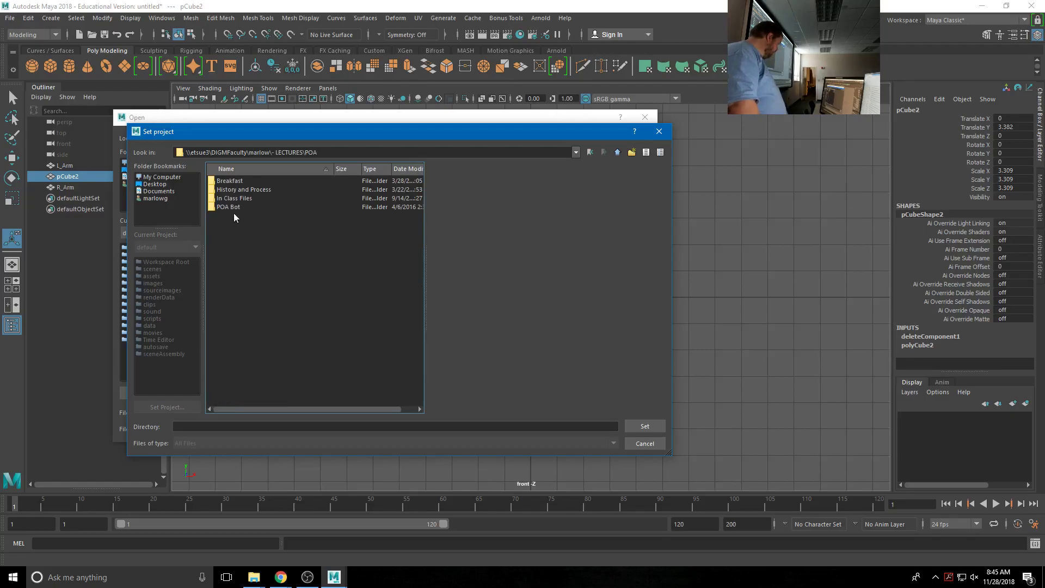
pyautogui.click(233, 208)
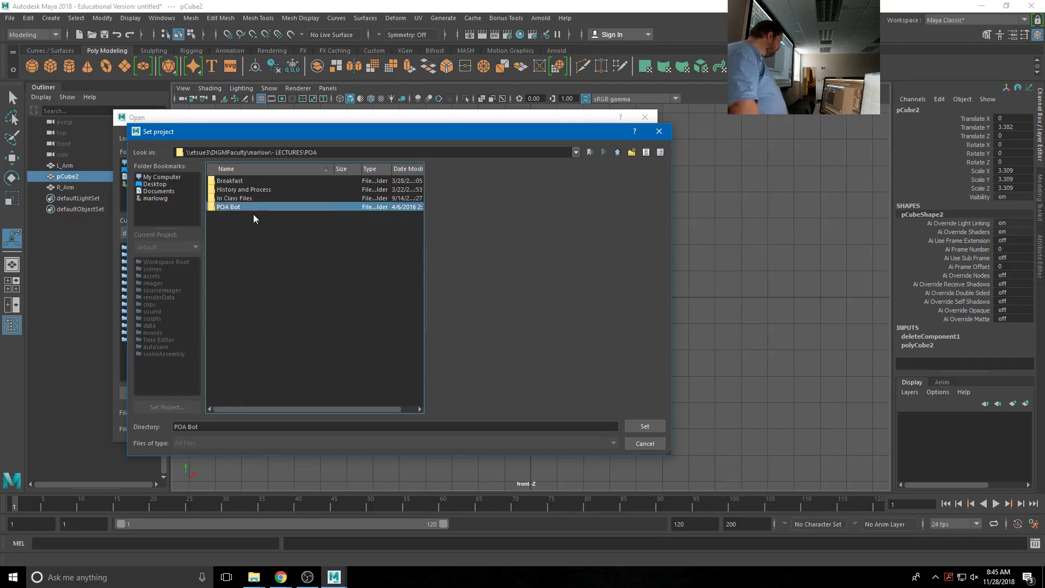
pyautogui.click(654, 428)
# - Open the scene RiggingInClass.0002.mb without saving the untitled scene, and dismiss the mental ray notice
pyautogui.doubleClick(220, 237)
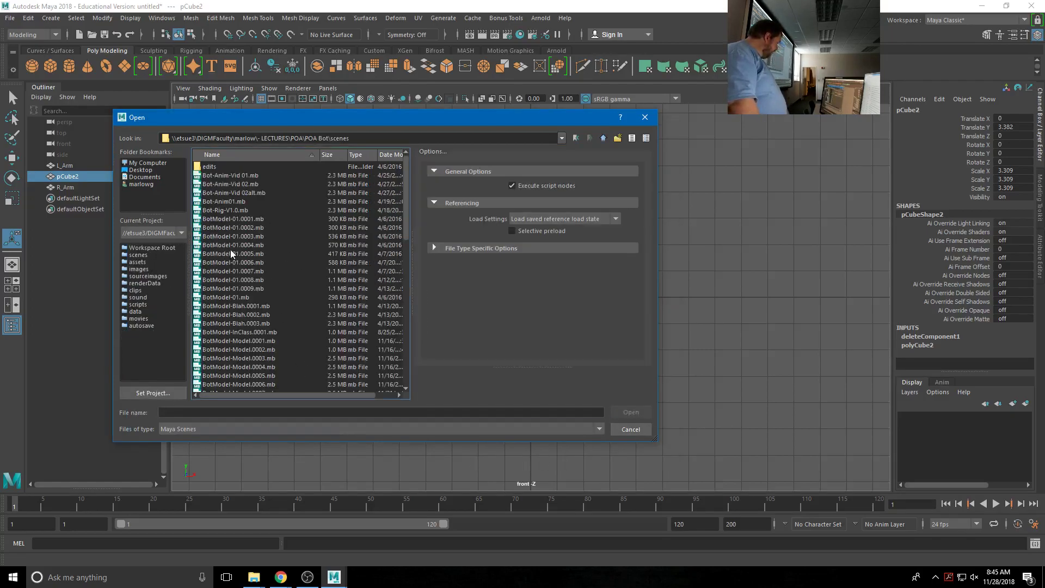
pyautogui.scroll(-10, 216, 365)
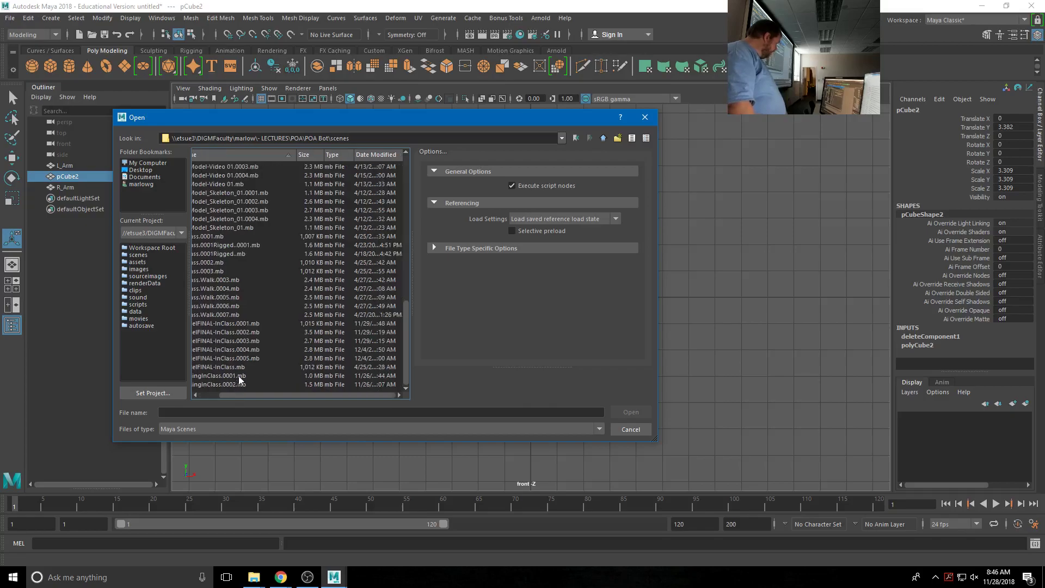
pyautogui.click(241, 385)
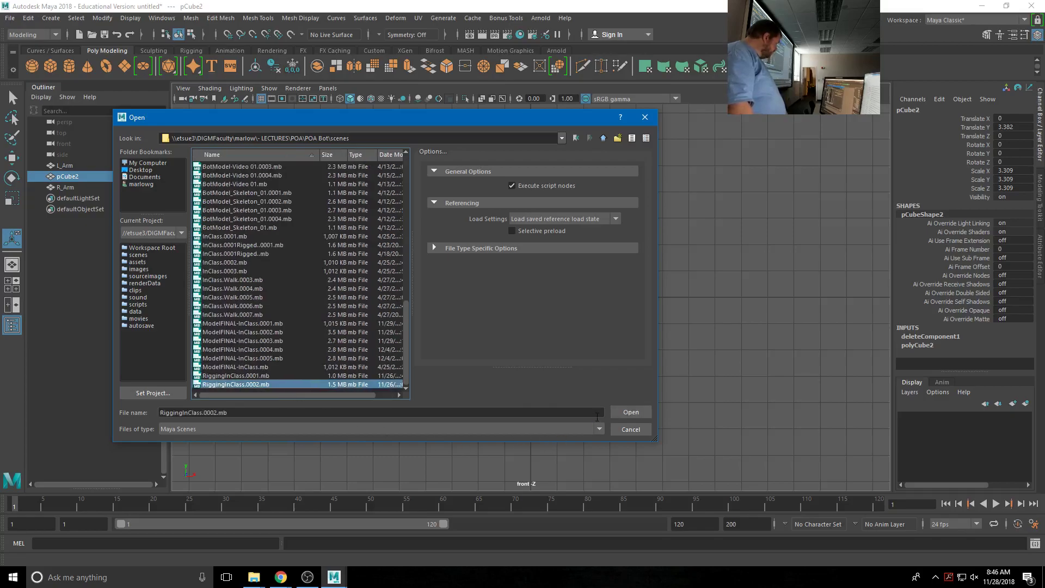
pyautogui.click(636, 412)
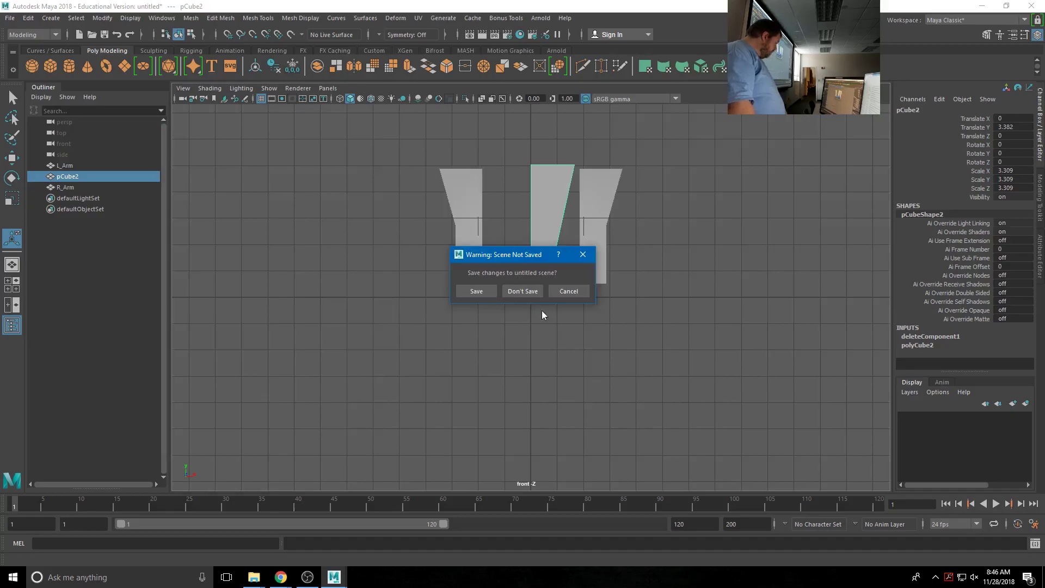
pyautogui.click(531, 294)
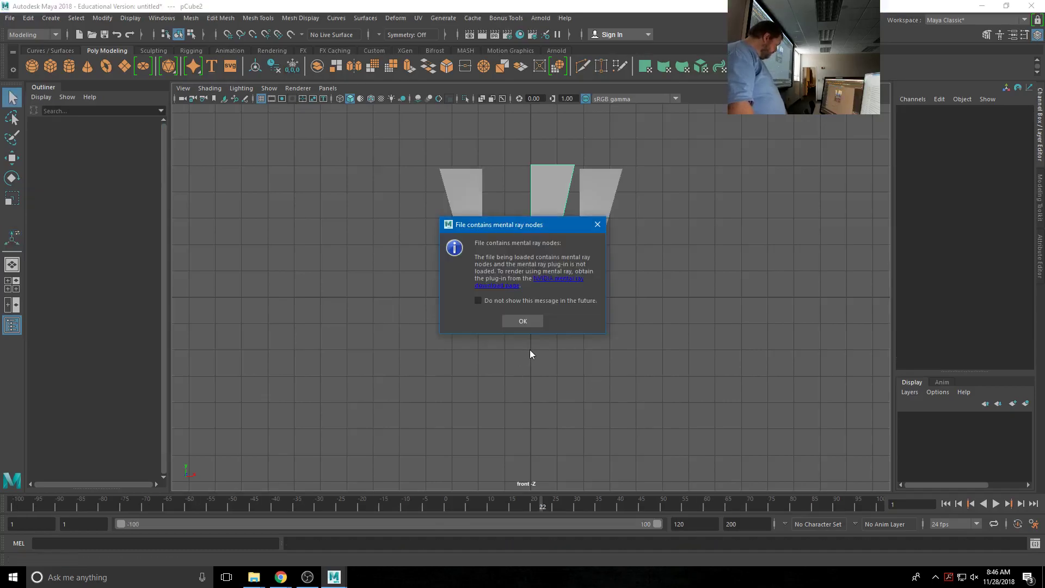
pyautogui.click(536, 321)
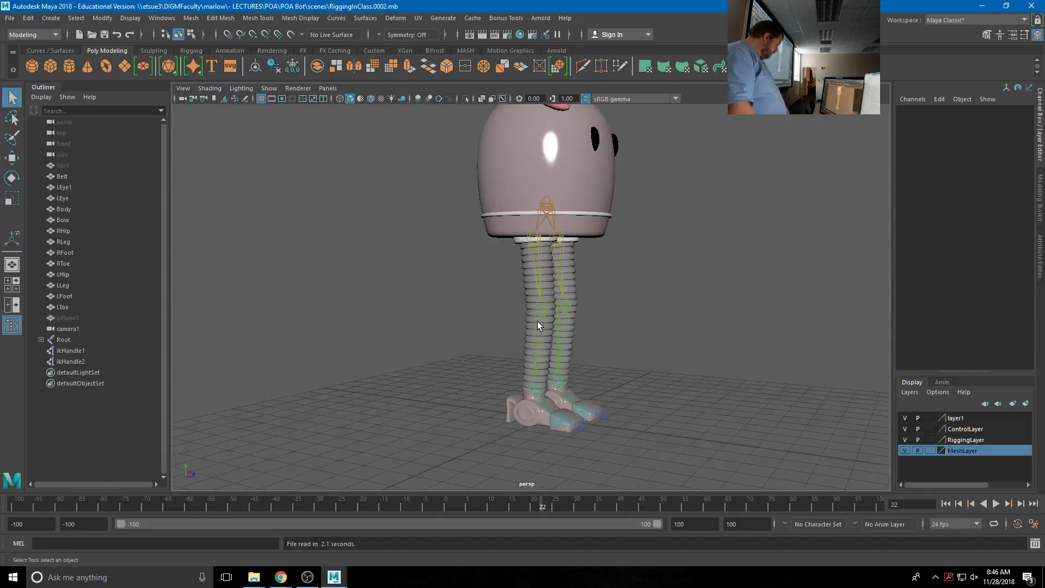
# - Switch to the Rigging menu set and look over the available Skeleton commands
pyautogui.click(542, 362)
pyautogui.click(648, 331)
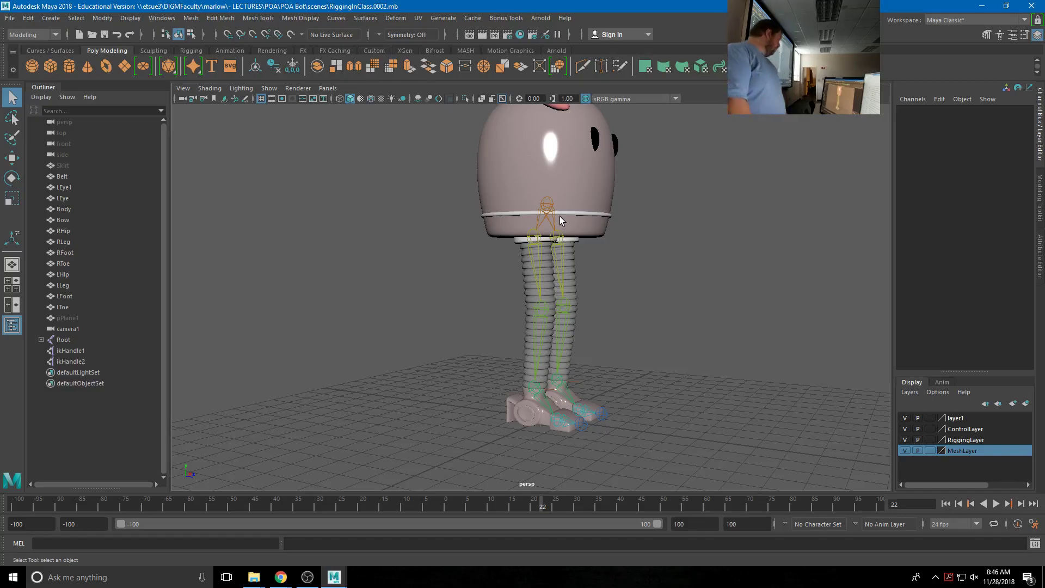
pyautogui.click(21, 35)
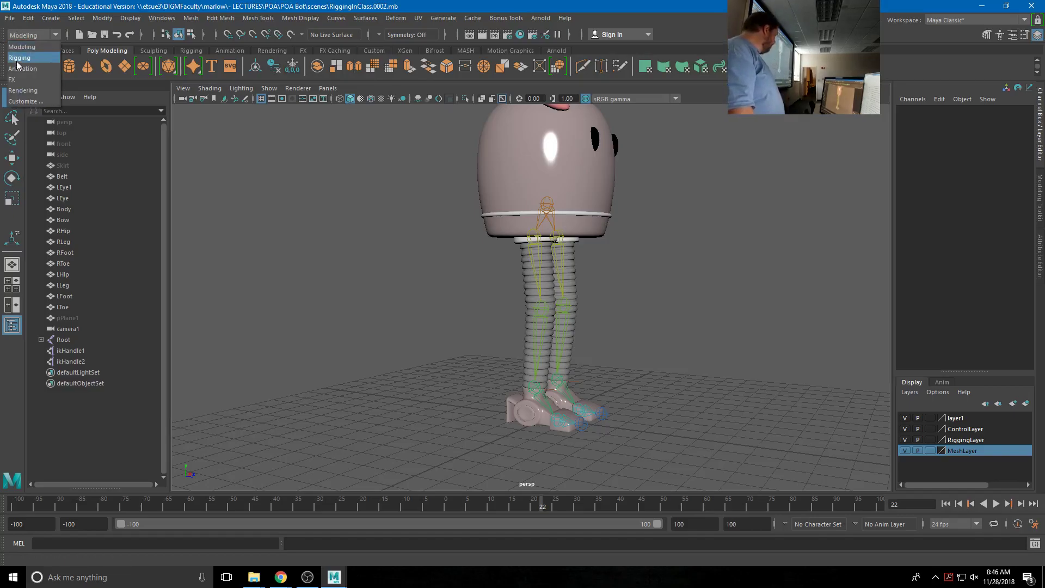
pyautogui.click(19, 59)
pyautogui.click(195, 18)
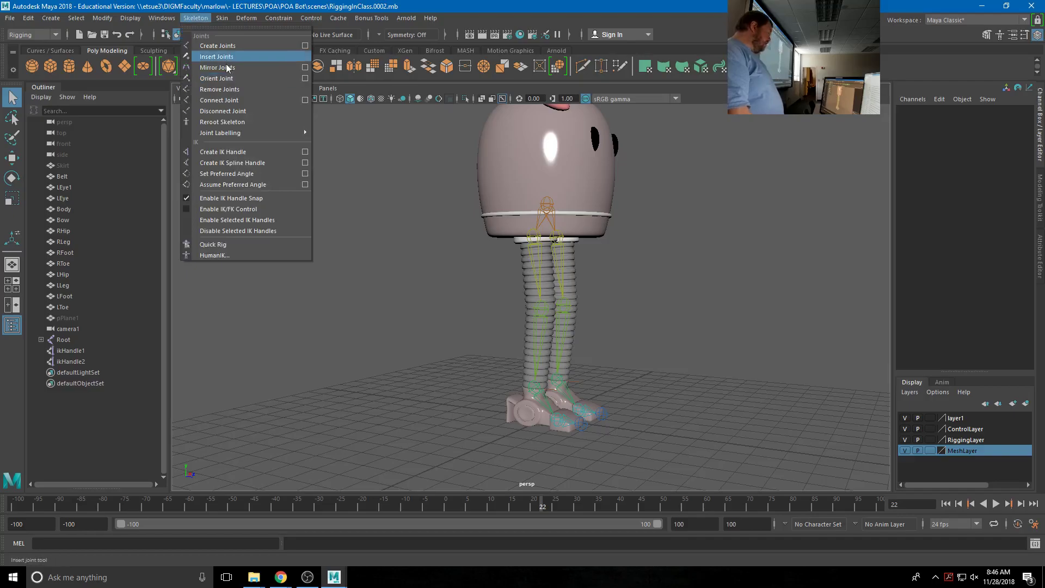
pyautogui.click(625, 277)
# - Expand the Root joint hierarchy down to the toe end joints of both legs
pyautogui.keyDown('alt'); pyautogui.moveTo(591, 273); pyautogui.dragTo(279, 335); pyautogui.keyUp('alt')
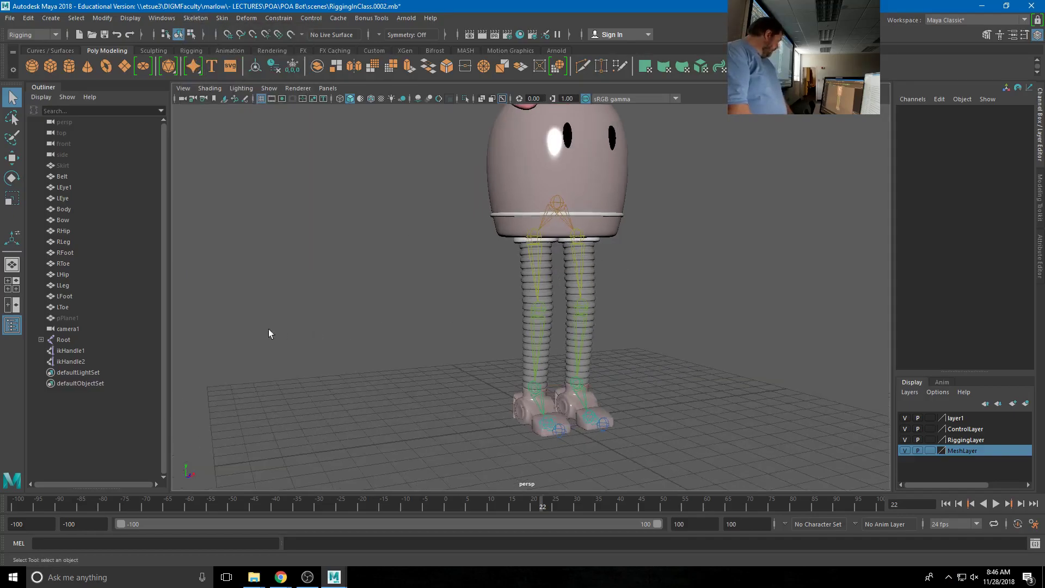
pyautogui.click(41, 340)
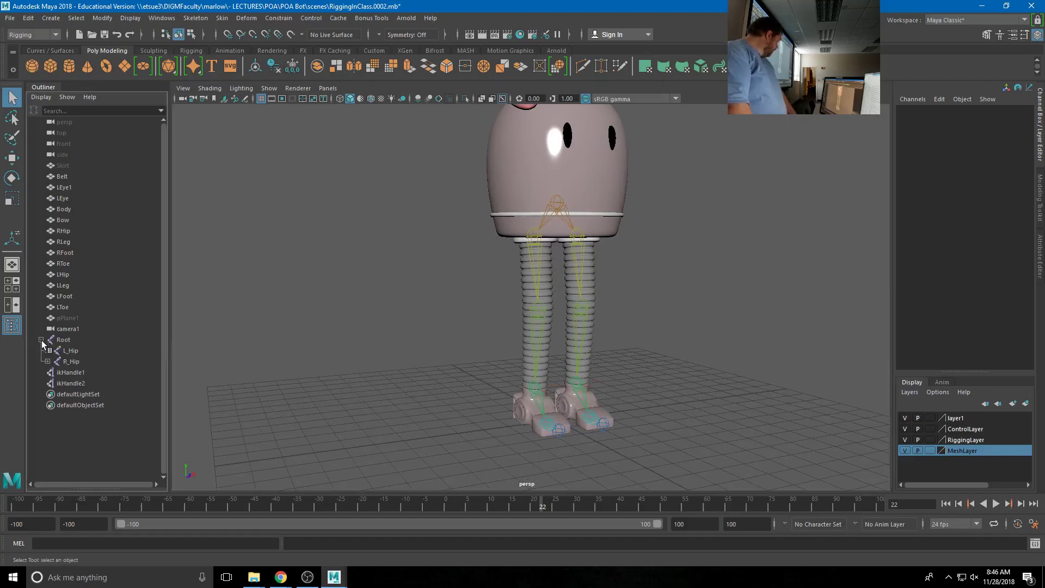
pyautogui.click(47, 350)
pyautogui.click(54, 362)
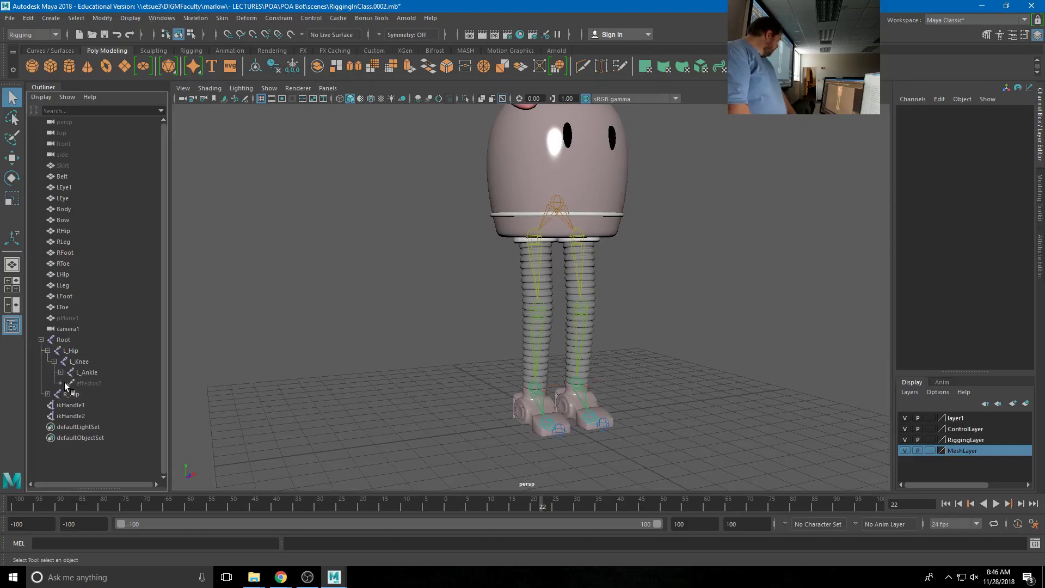
pyautogui.click(60, 372)
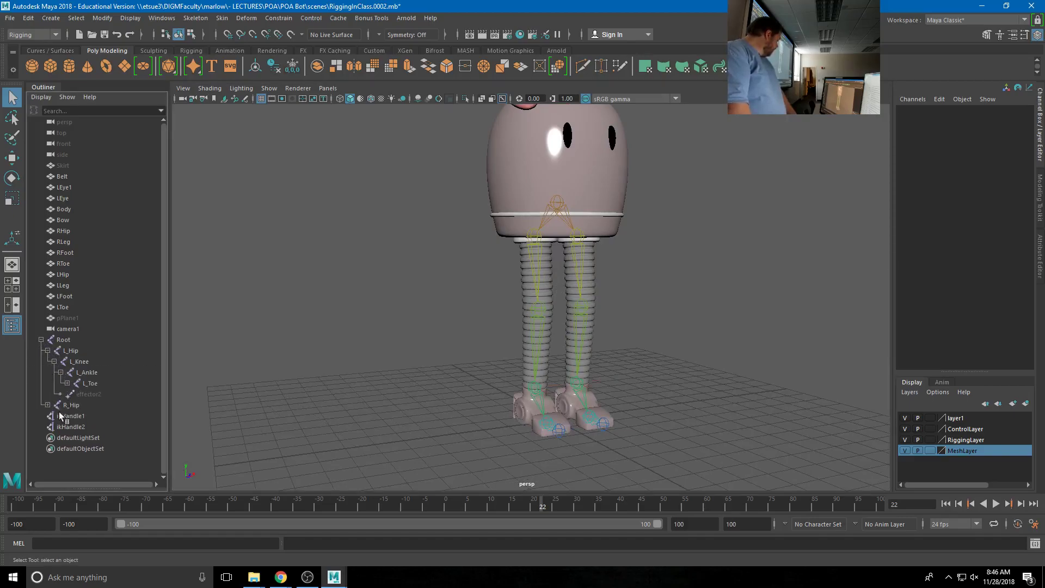
pyautogui.click(66, 383)
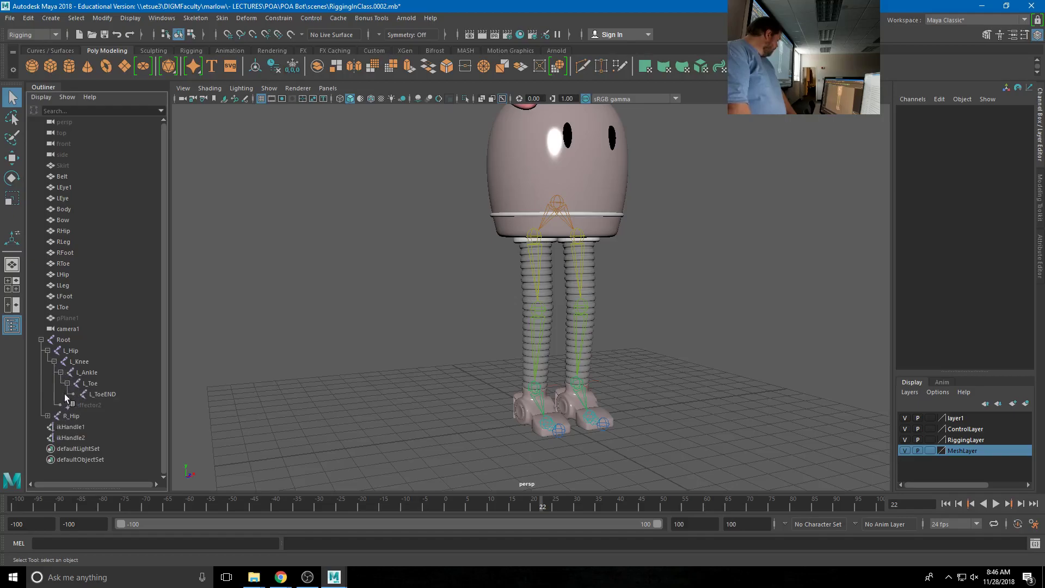
pyautogui.keyDown('shift'); pyautogui.click(47, 416); pyautogui.keyUp('shift')
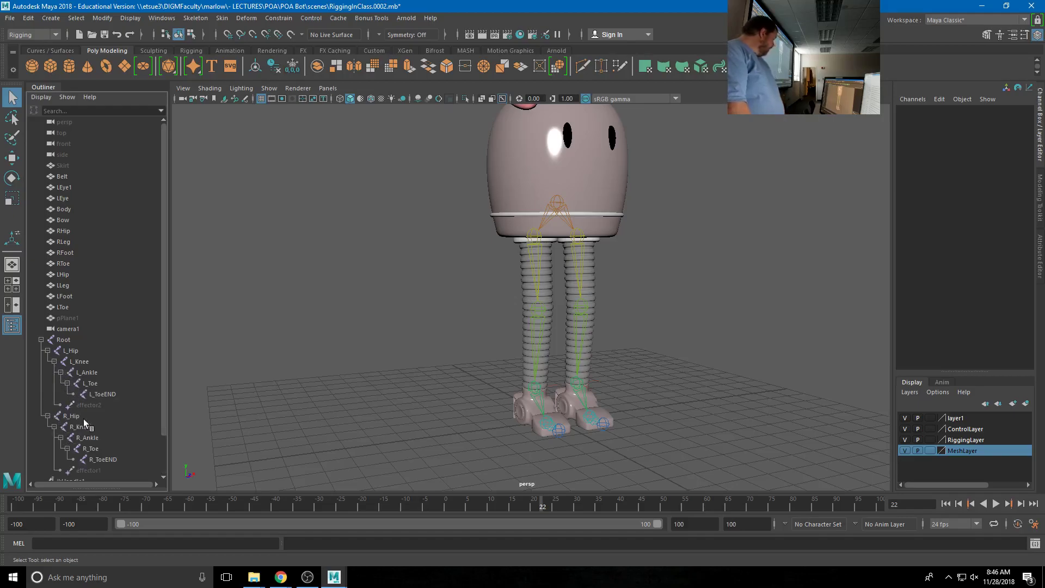
# - Try raising ikHandle1 at the ankle to bend the leg, and undo the move
pyautogui.scroll(3, 407, 406)
pyautogui.scroll(-2, 411, 403)
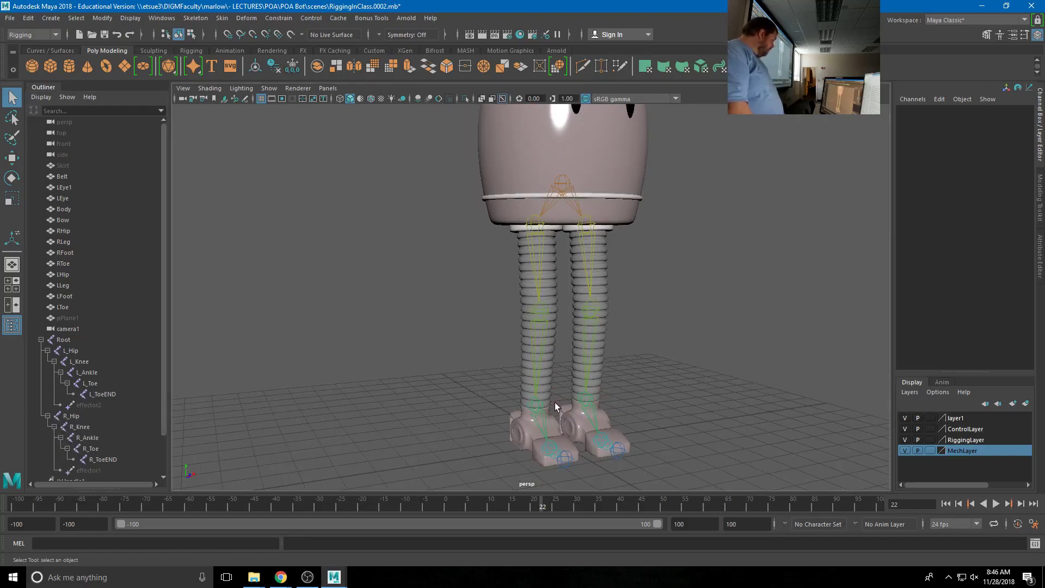
pyautogui.click(547, 410)
pyautogui.press('w')
pyautogui.moveTo(536, 405); pyautogui.dragTo(510, 262)
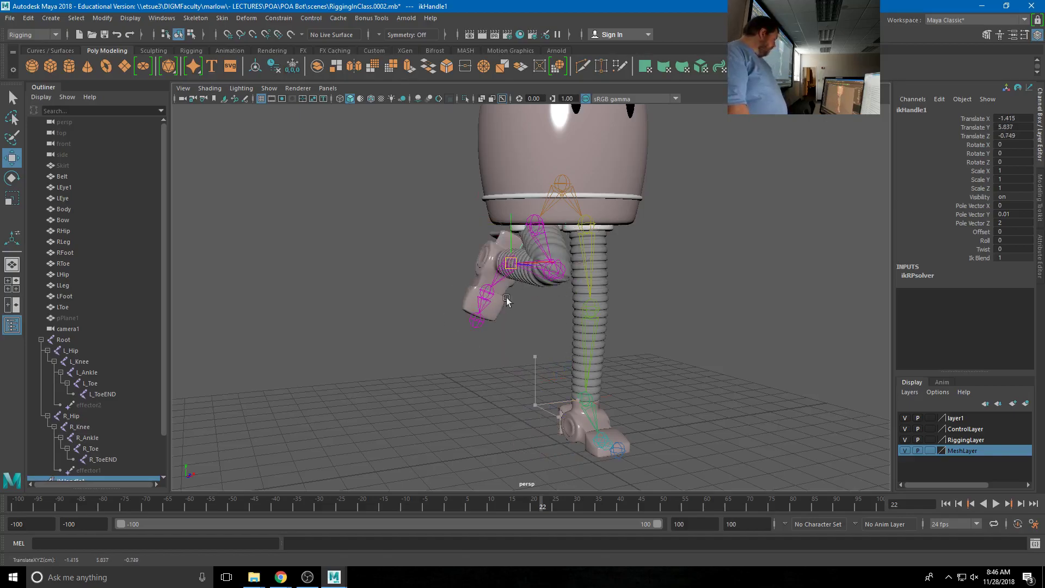
pyautogui.hotkey('ctrl', 'z')
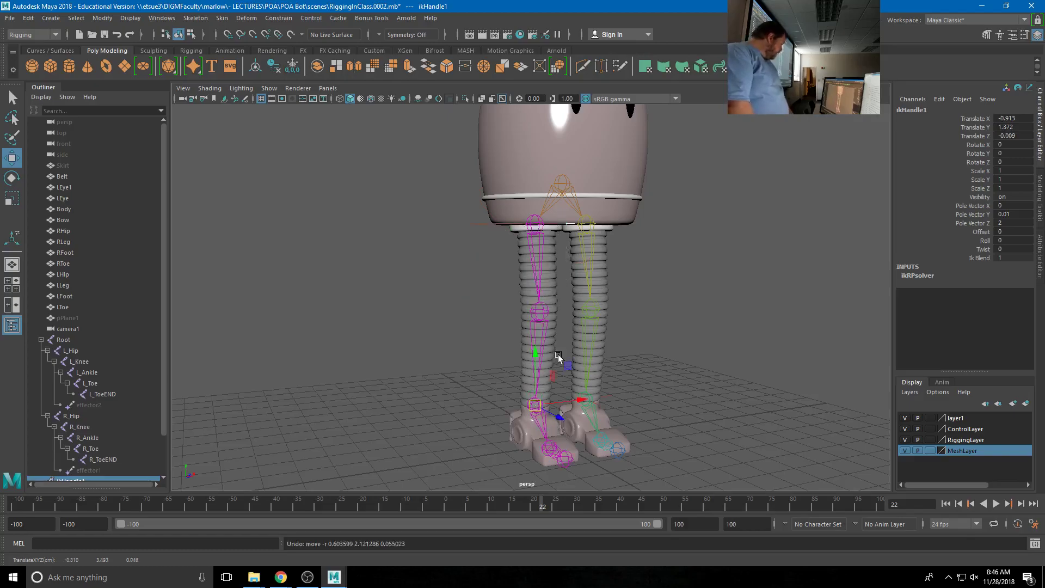
# - Delete both leg IK handles, ikHandle1 and ikHandle2
pyautogui.scroll(-2, 73, 417)
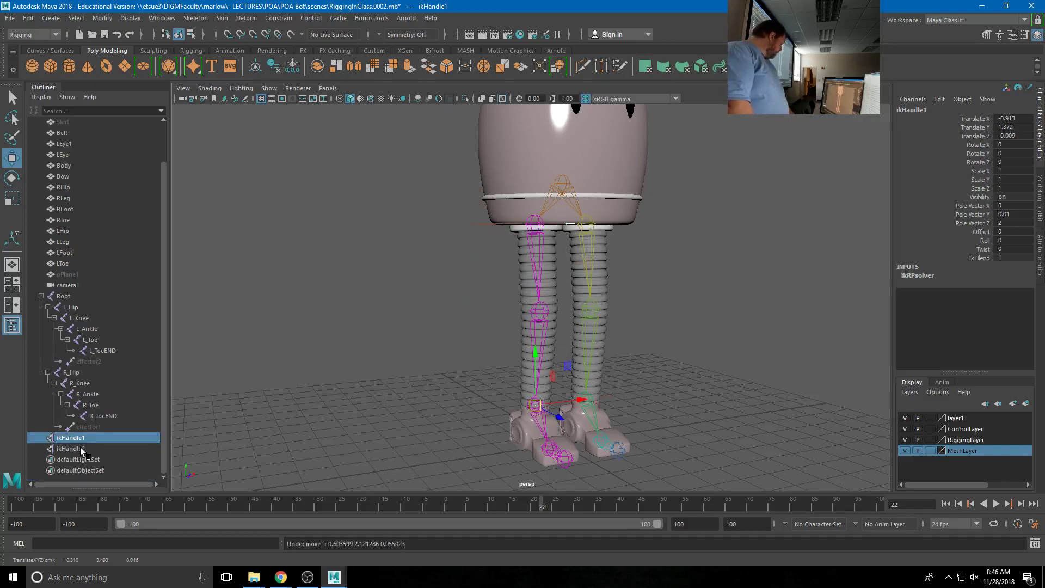
pyautogui.keyDown('shift'); pyautogui.click(80, 448); pyautogui.keyUp('shift')
pyautogui.press('Delete')
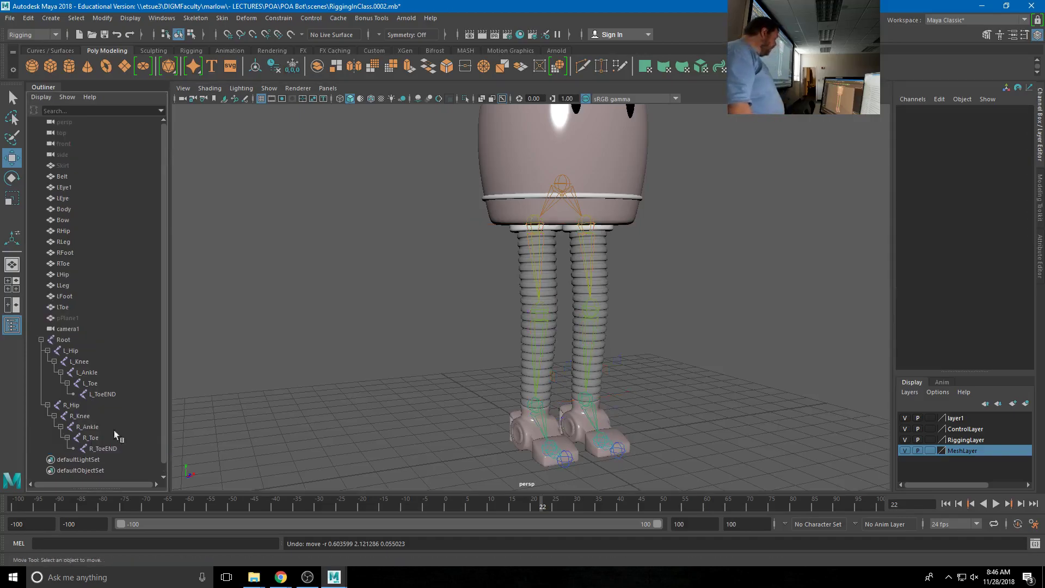
# - Try moving the Root joint downward together with the whole character, and undo the move
pyautogui.click(569, 186)
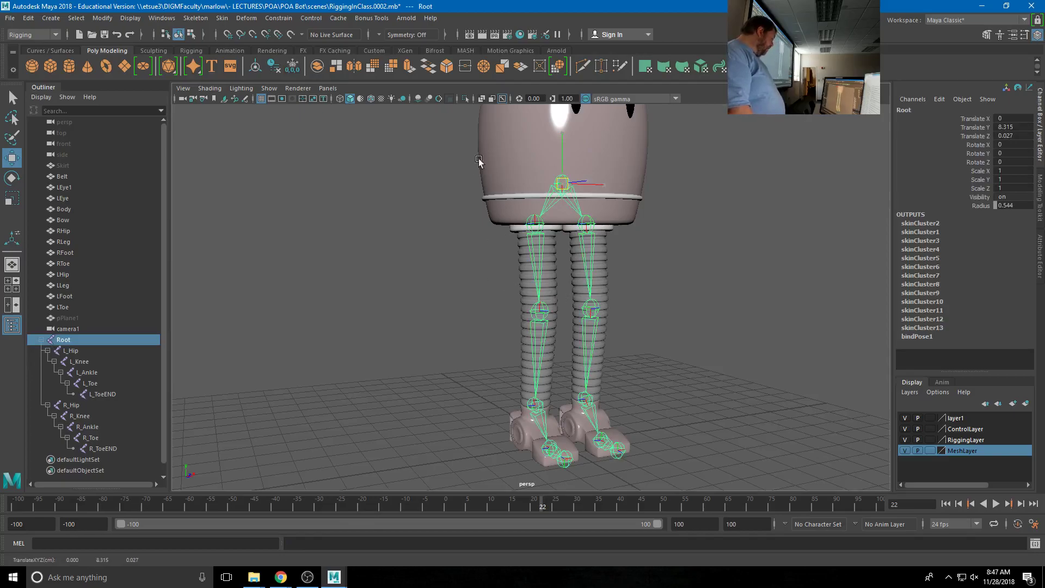
pyautogui.moveTo(562, 185); pyautogui.dragTo(546, 275)
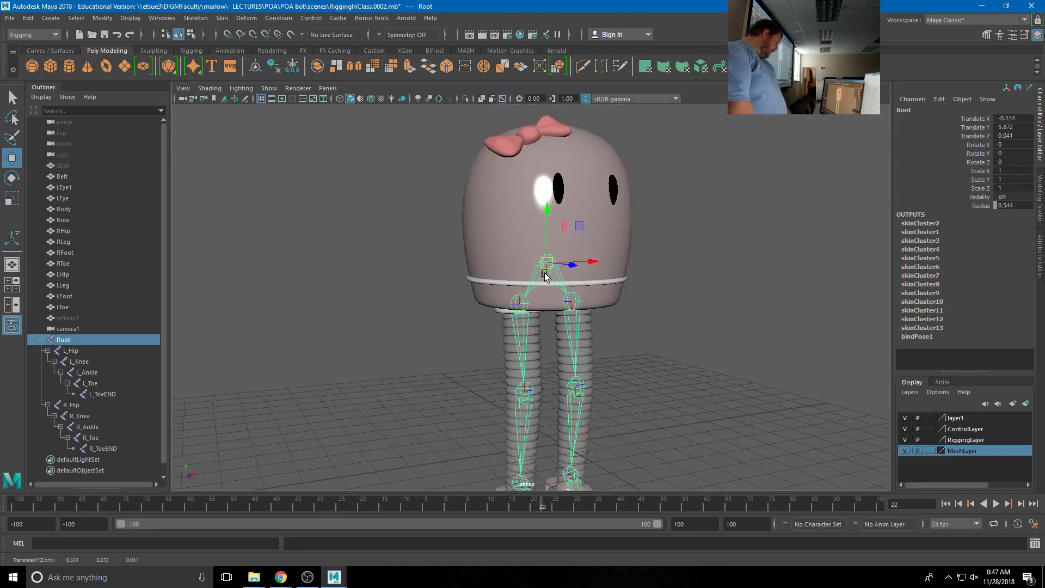
pyautogui.hotkey('ctrl', 'z')
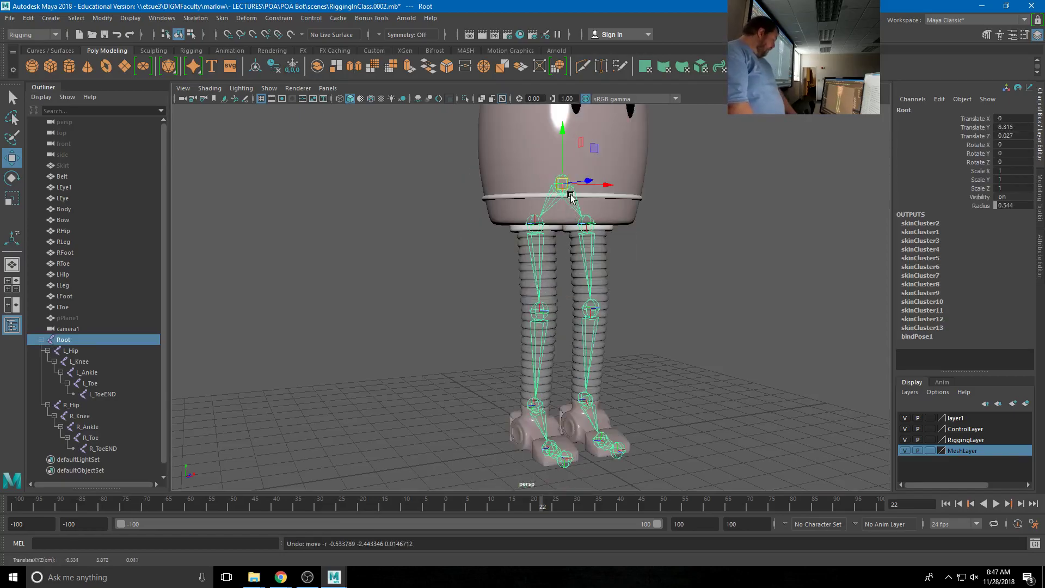
# - Try rotating the Root joint about 79.6 degrees around Z and undo it, dismissing the Acrobat update notice
pyautogui.press('e')
pyautogui.moveTo(594, 225); pyautogui.dragTo(592, 229)
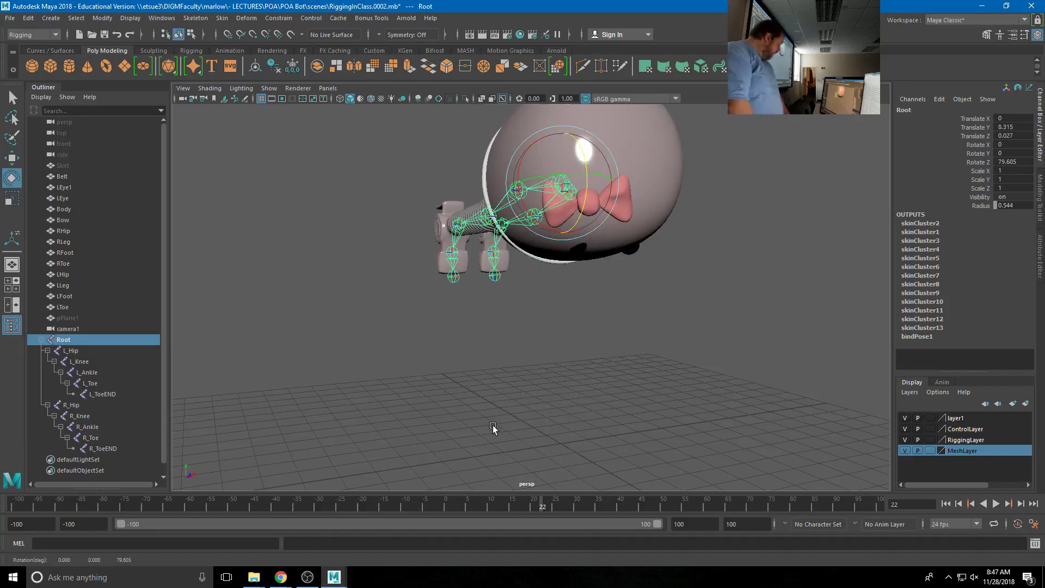
pyautogui.hotkey('ctrl', 'z')
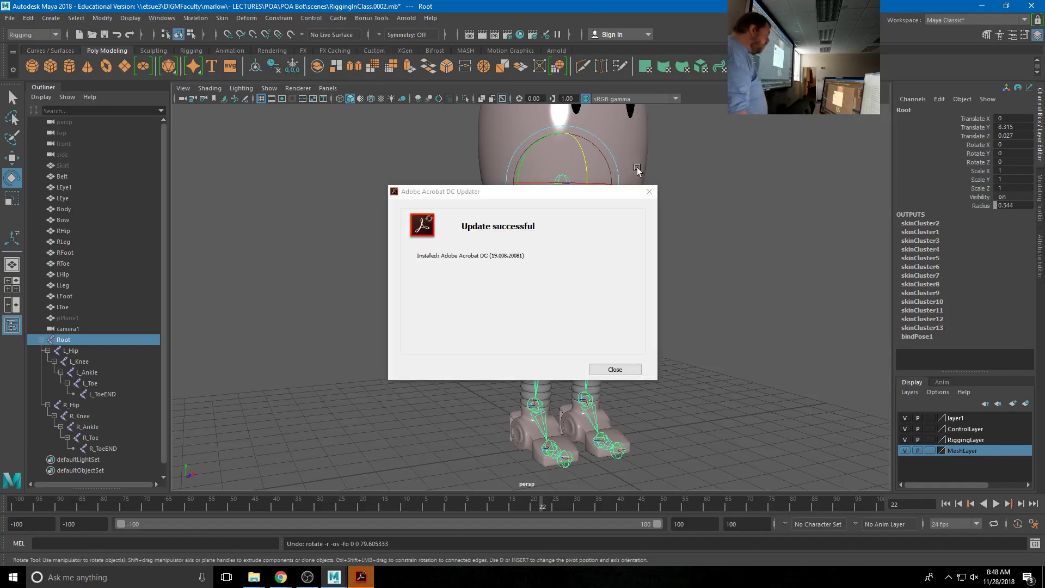
pyautogui.click(648, 192)
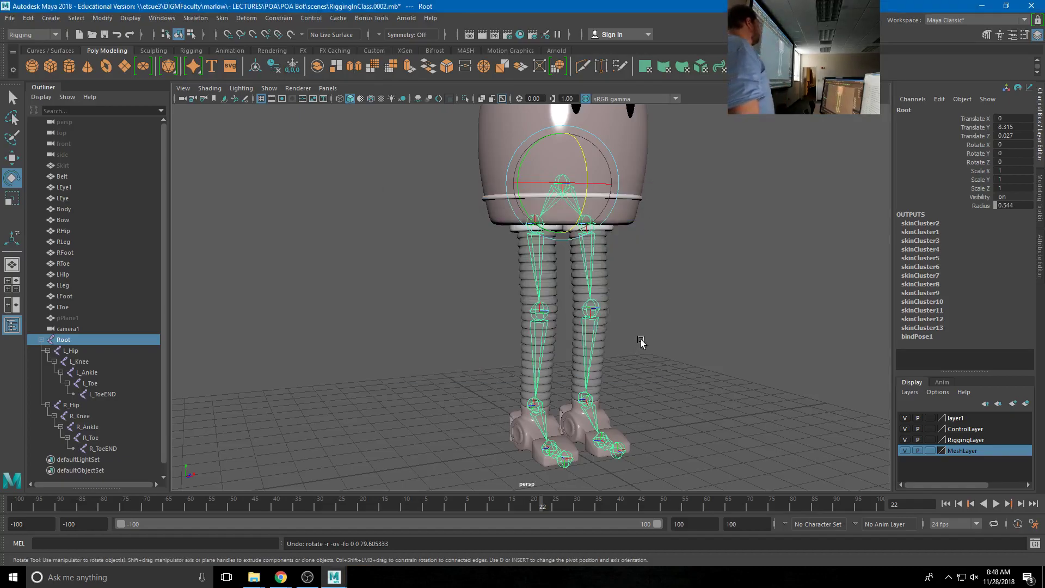
# - Clear the selection of the Root joint
pyautogui.keyDown('alt'); pyautogui.moveTo(665, 292); pyautogui.dragTo(677, 289); pyautogui.keyUp('alt')
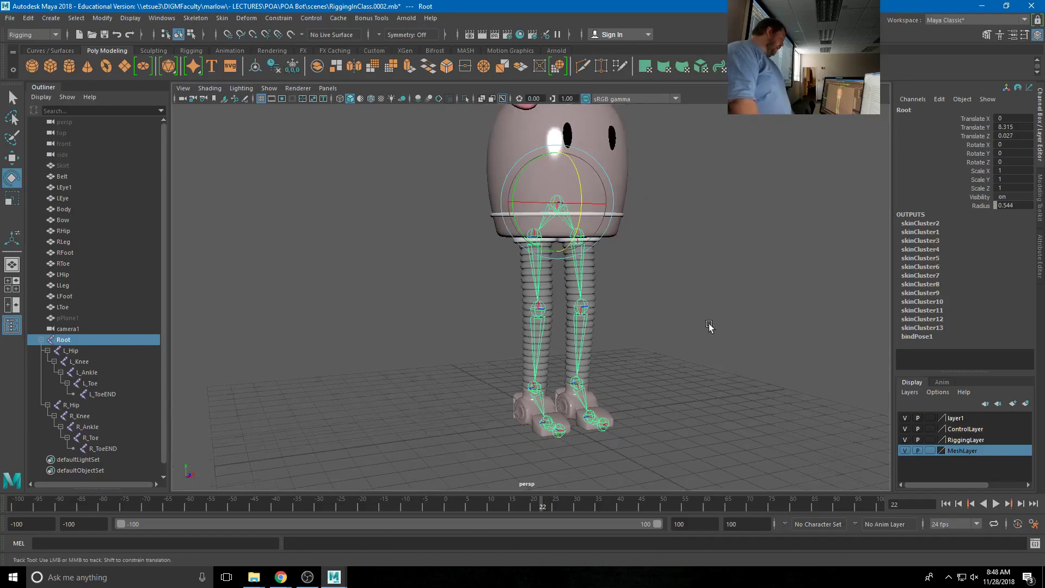
pyautogui.scroll(2, 708, 329)
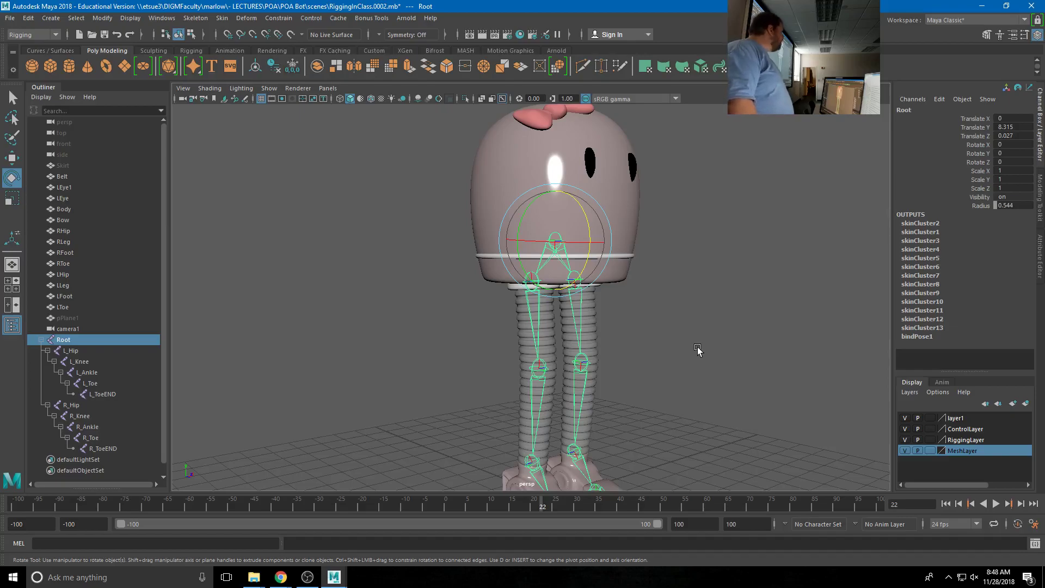
pyautogui.scroll(-3, 694, 342)
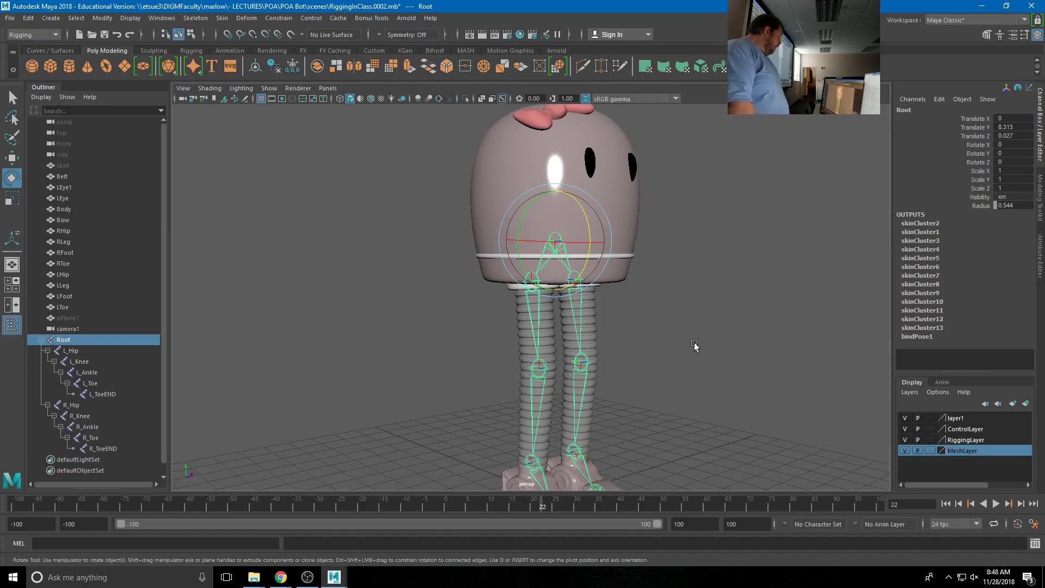
pyautogui.click(694, 342)
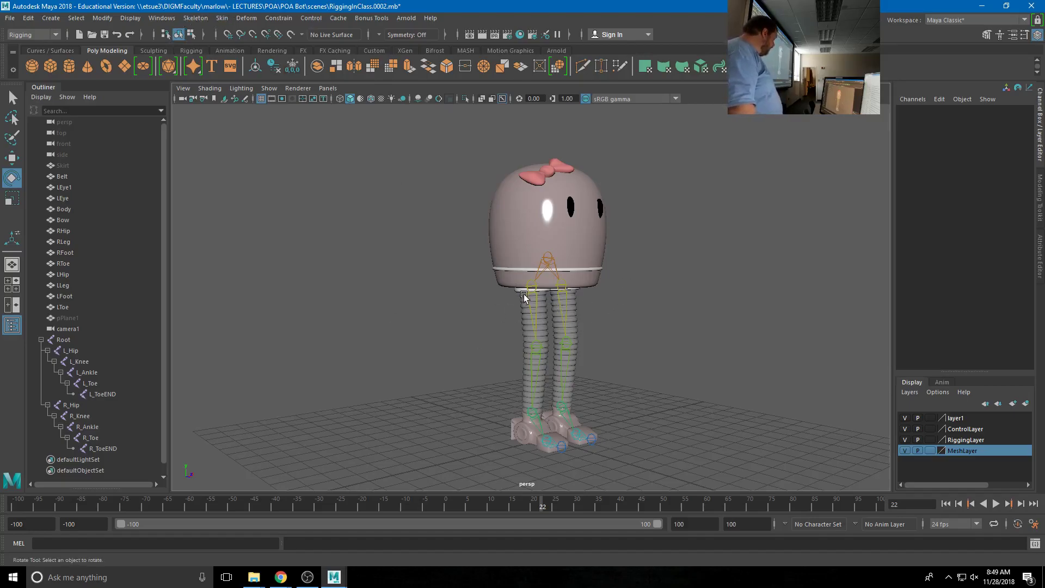
# - Try posing the left leg by rotating L_Hip about -55.5°, L_Knee about 62.6° and L_Ankle about -62.7° around Z, and undo the rotations
pyautogui.click(72, 352)
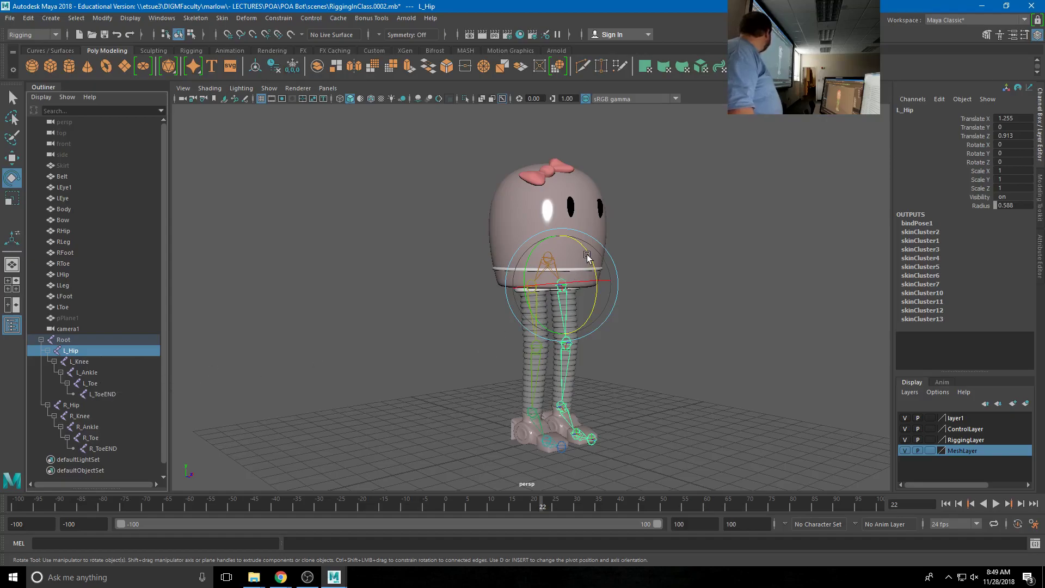
pyautogui.moveTo(592, 259); pyautogui.dragTo(592, 308)
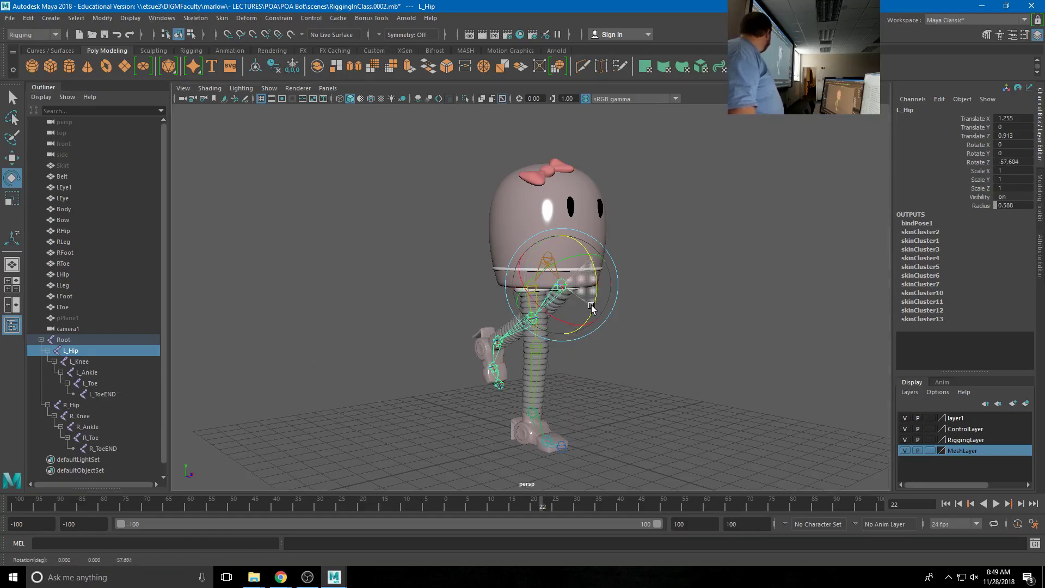
pyautogui.click(83, 360)
pyautogui.keyDown('alt'); pyautogui.moveTo(403, 354); pyautogui.dragTo(496, 374); pyautogui.keyUp('alt')
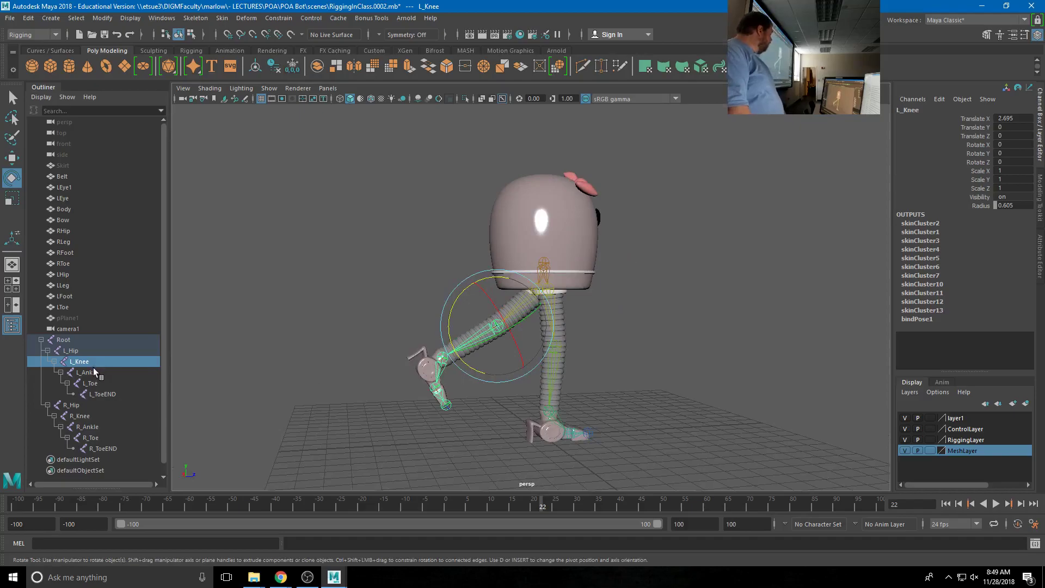
pyautogui.moveTo(471, 366); pyautogui.dragTo(466, 320)
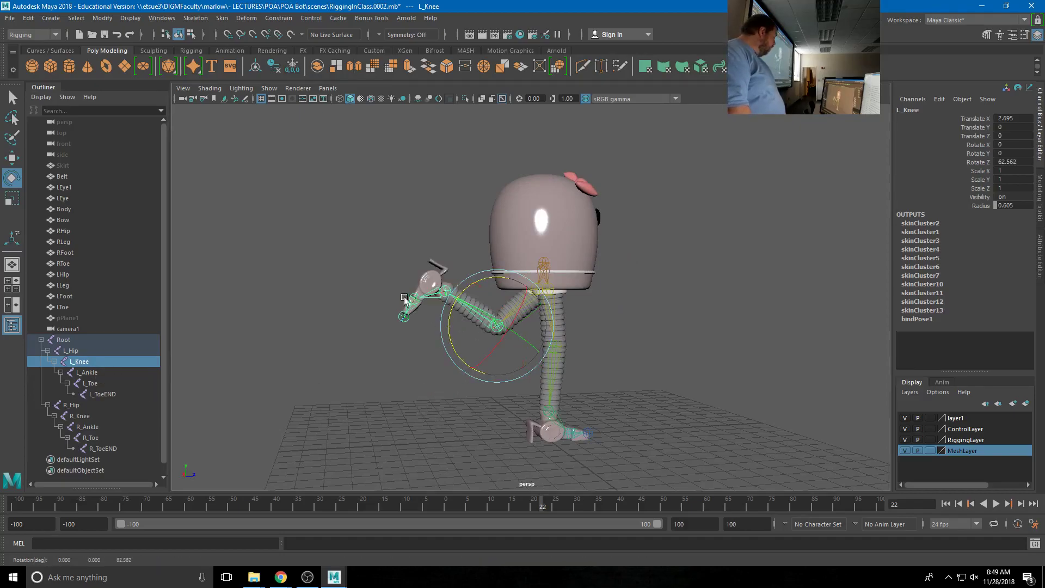
pyautogui.click(81, 373)
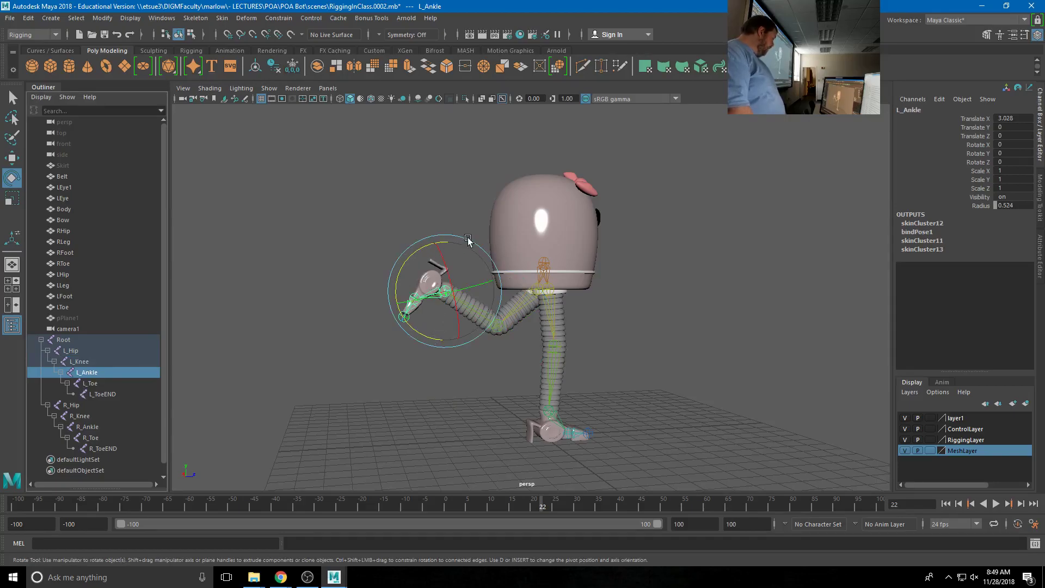
pyautogui.moveTo(468, 240); pyautogui.dragTo(465, 355)
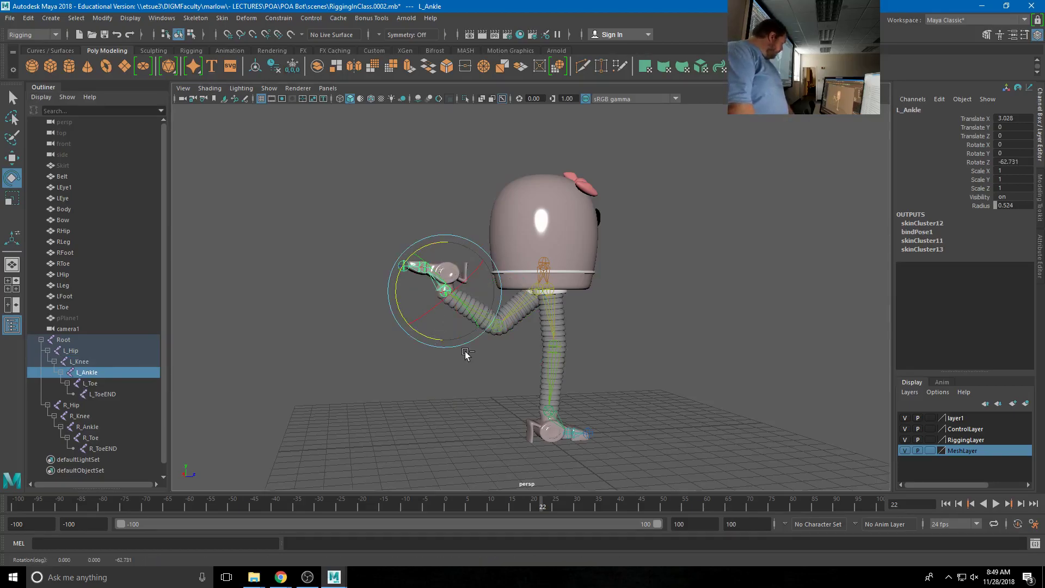
pyautogui.hotkey('ctrl', 'z')
pyautogui.hotkey('ctrl', 'z')
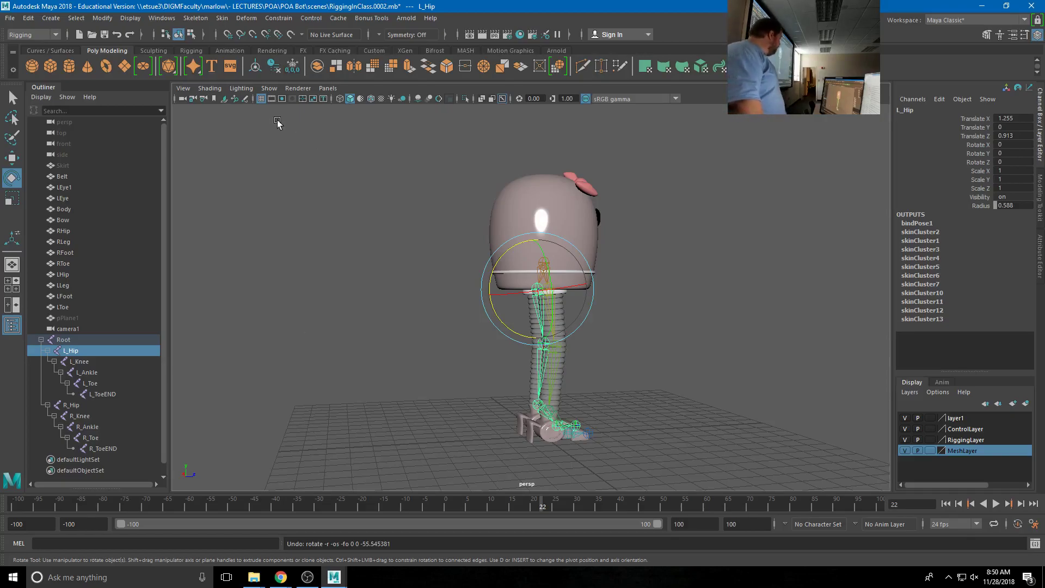
# - Open the IK Handle tool's settings and enable Sticky, keeping the Rotate-Plane Solver
pyautogui.click(206, 21)
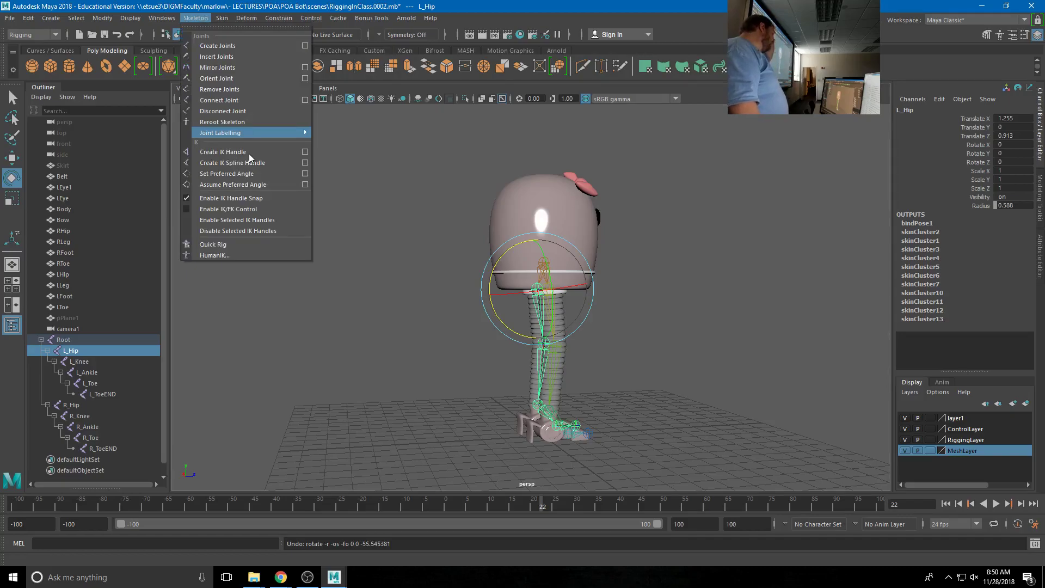
pyautogui.click(305, 153)
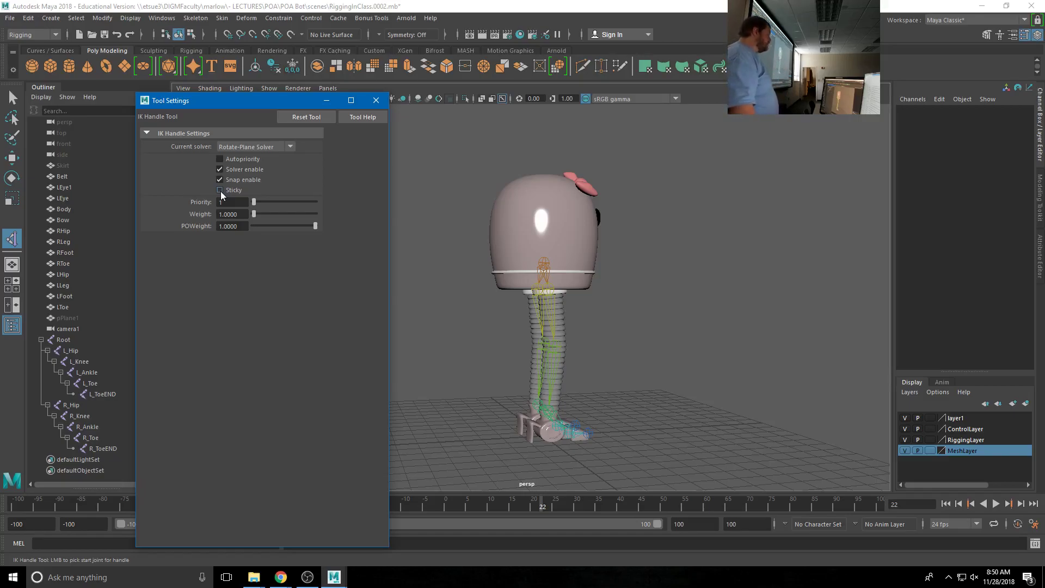
pyautogui.click(220, 190)
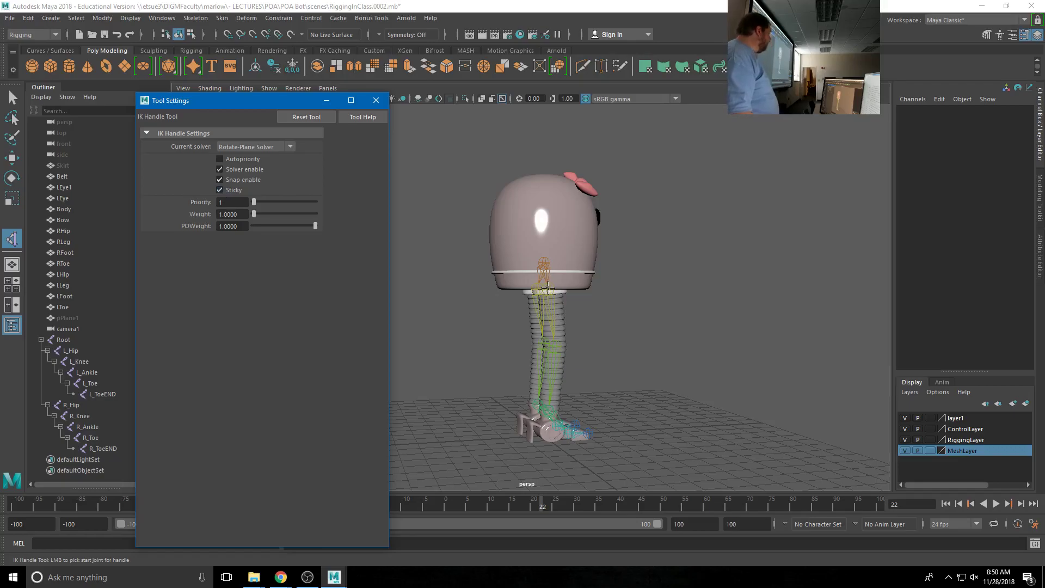
# - Create an IK handle from the R_Hip joint to the R_Ankle joint and close the tool settings
pyautogui.scroll(5, 547, 289)
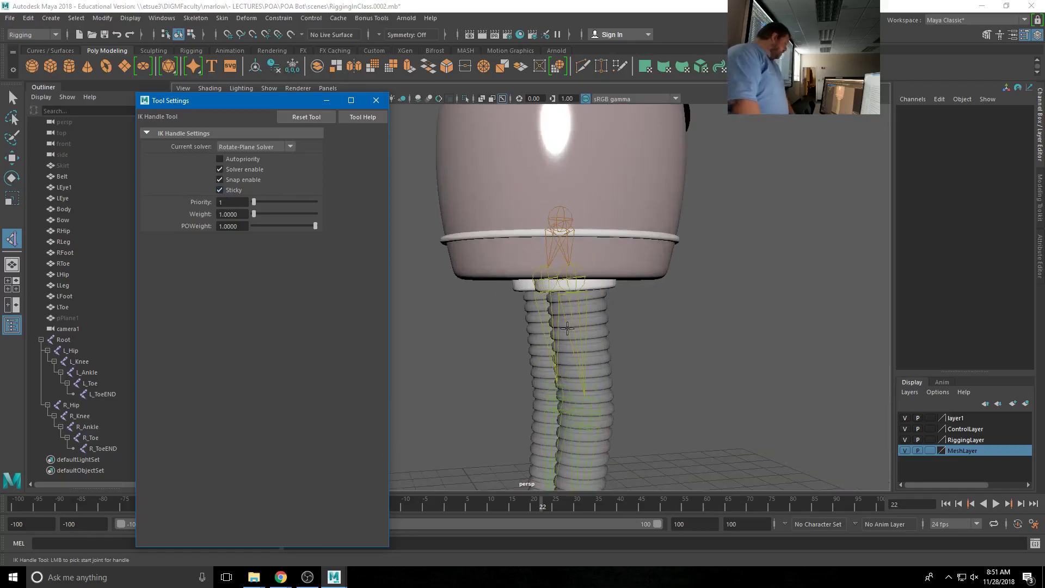
pyautogui.moveTo(538, 301)
pyautogui.keyDown('alt'); pyautogui.mouseDown()
pyautogui.moveTo(521, 306)
pyautogui.moveTo(587, 314)
pyautogui.moveTo(536, 302)
pyautogui.moveTo(555, 294)
pyautogui.mouseUp(); pyautogui.keyUp('alt')
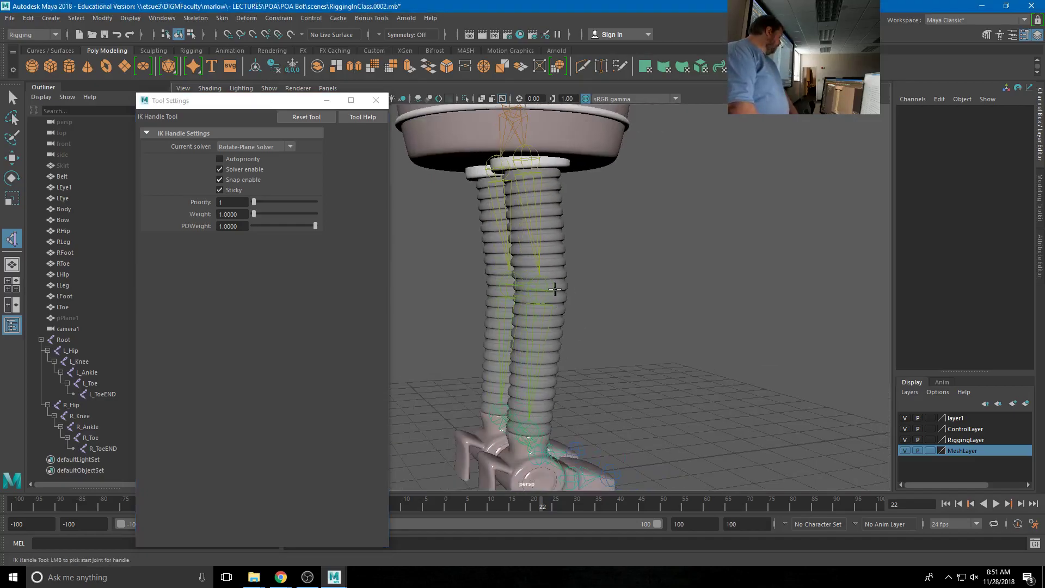
pyautogui.click(531, 164)
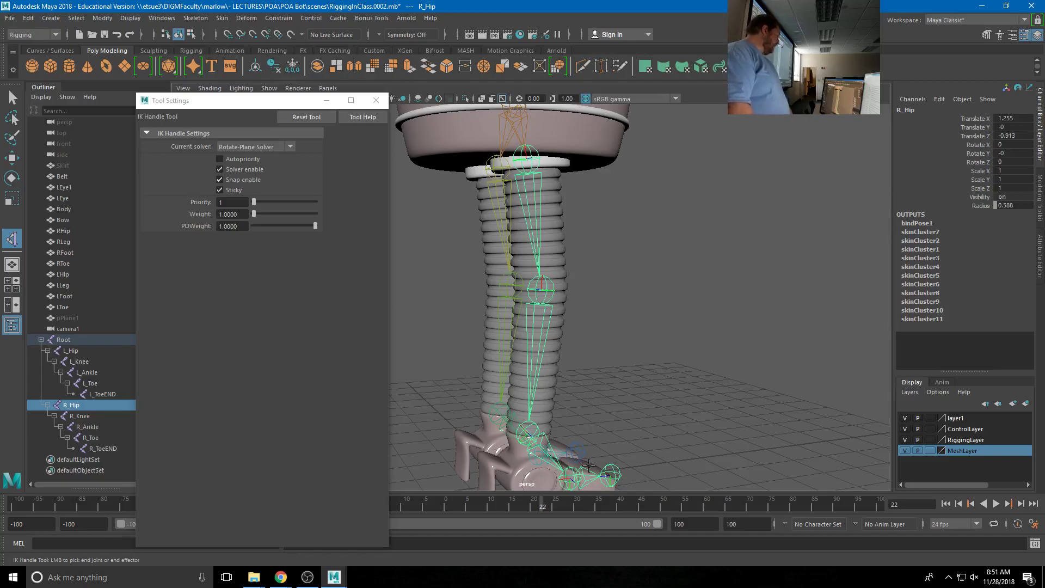
pyautogui.click(525, 431)
pyautogui.press('e')
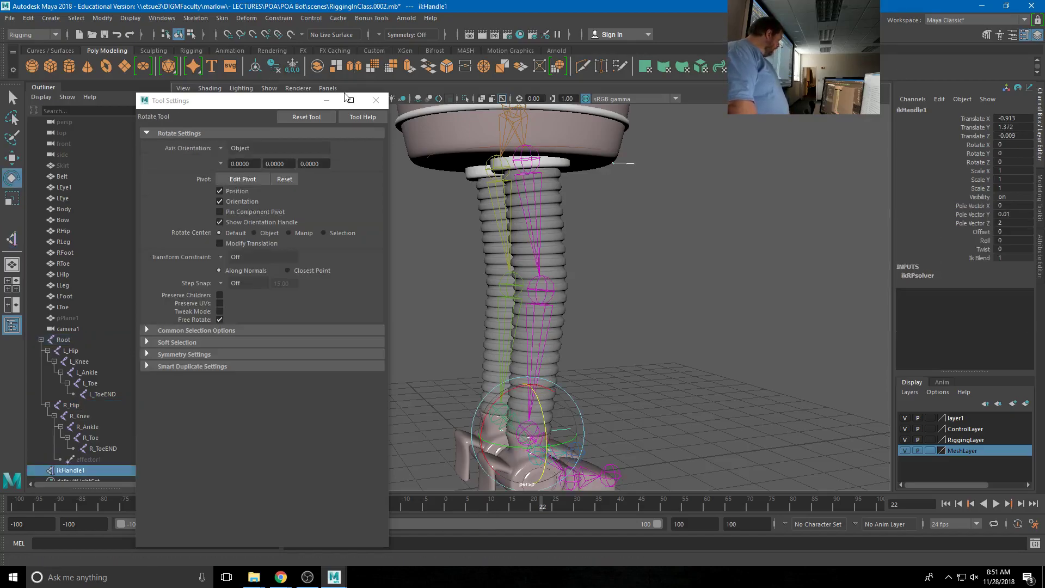
pyautogui.click(377, 101)
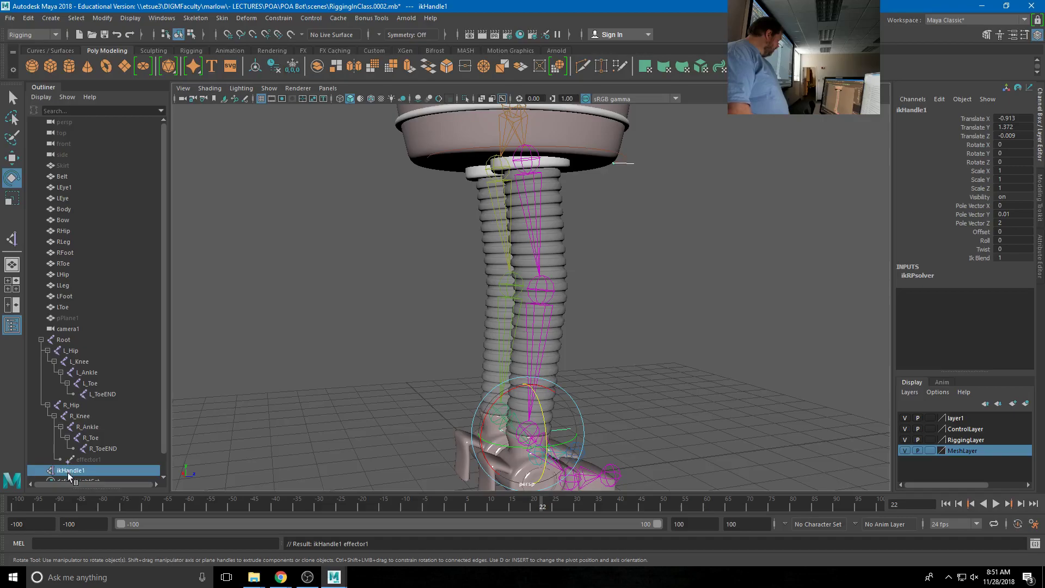
# - Hide the MeshLayer and examine the new IK handle along the right leg's joints from several sides
pyautogui.scroll(-1, 68, 465)
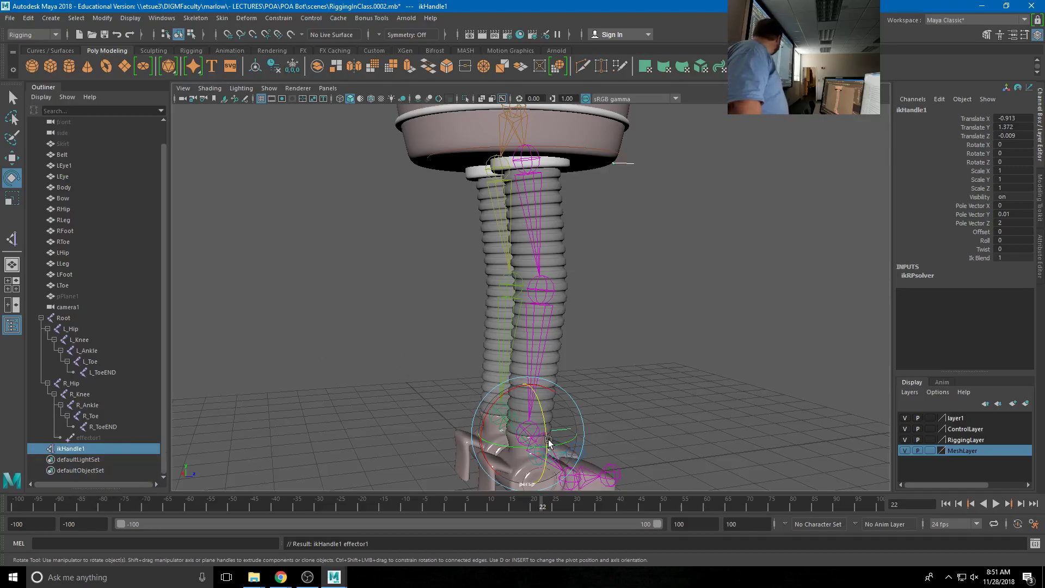
pyautogui.press('w')
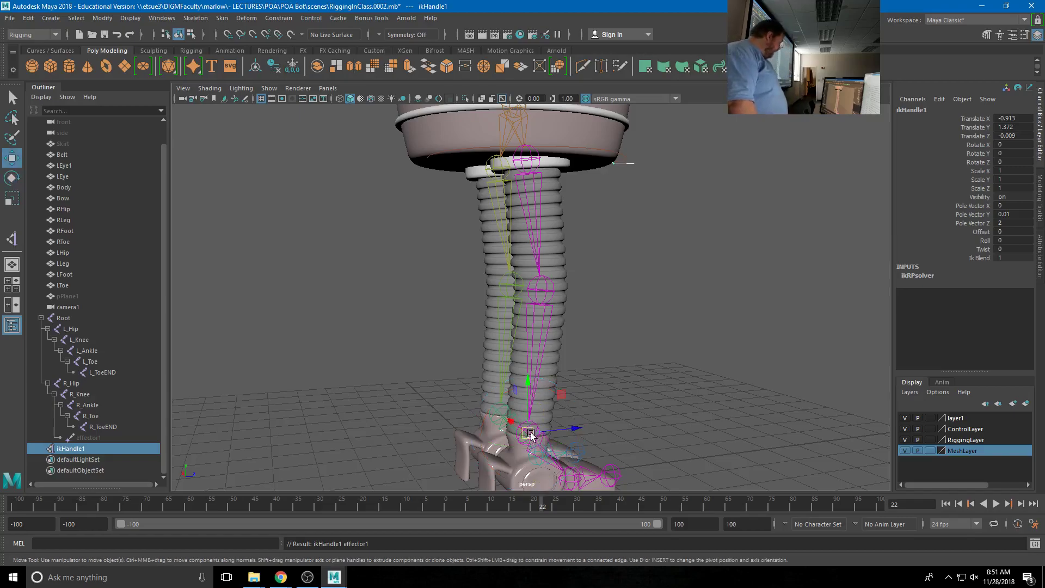
pyautogui.keyDown('alt'); pyautogui.moveTo(553, 373); pyautogui.dragTo(539, 370); pyautogui.keyUp('alt')
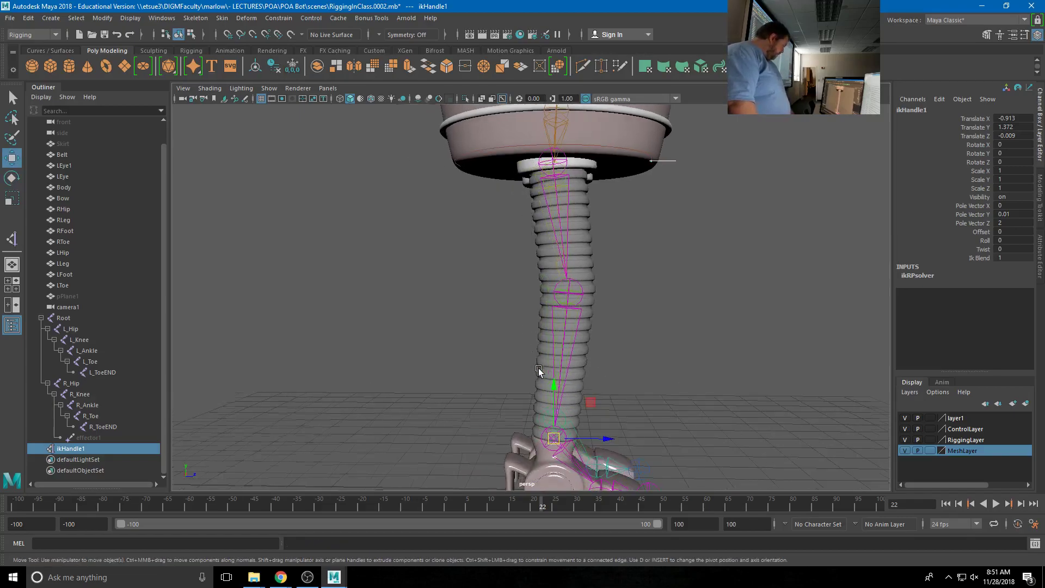
pyautogui.click(269, 89)
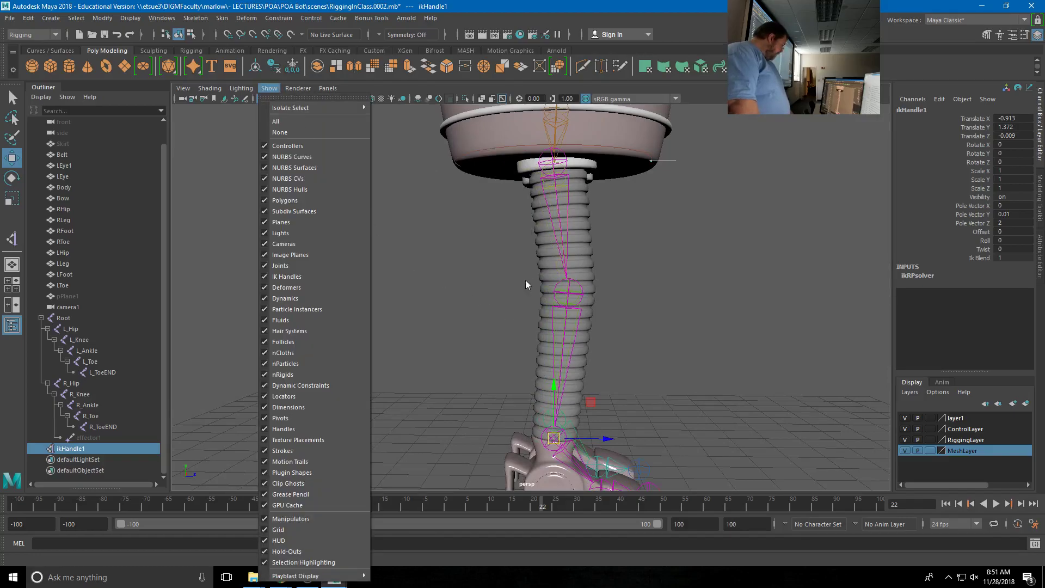
pyautogui.click(908, 449)
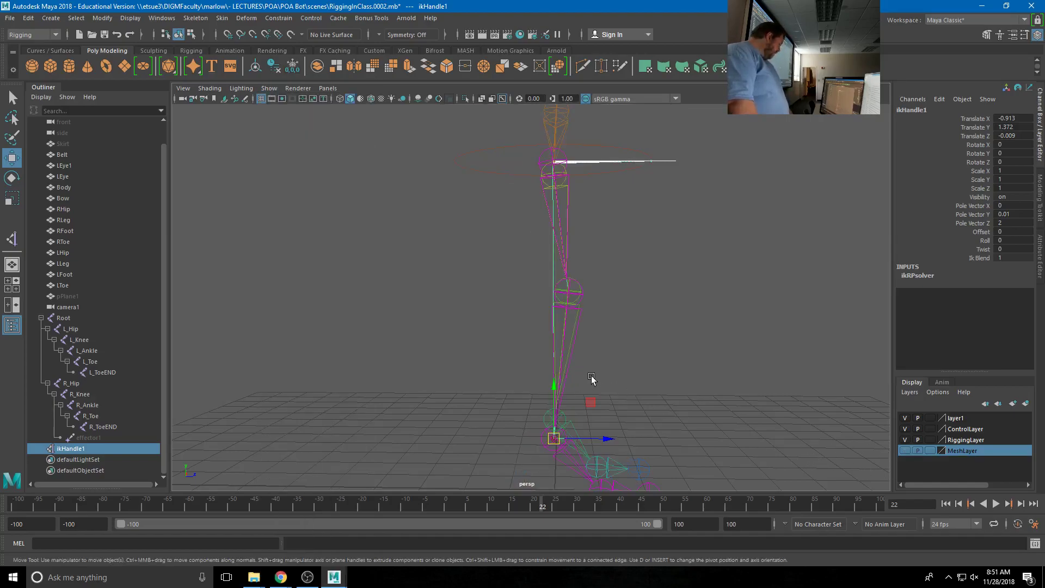
pyautogui.keyDown('alt'); pyautogui.moveTo(765, 385); pyautogui.dragTo(528, 236); pyautogui.keyUp('alt')
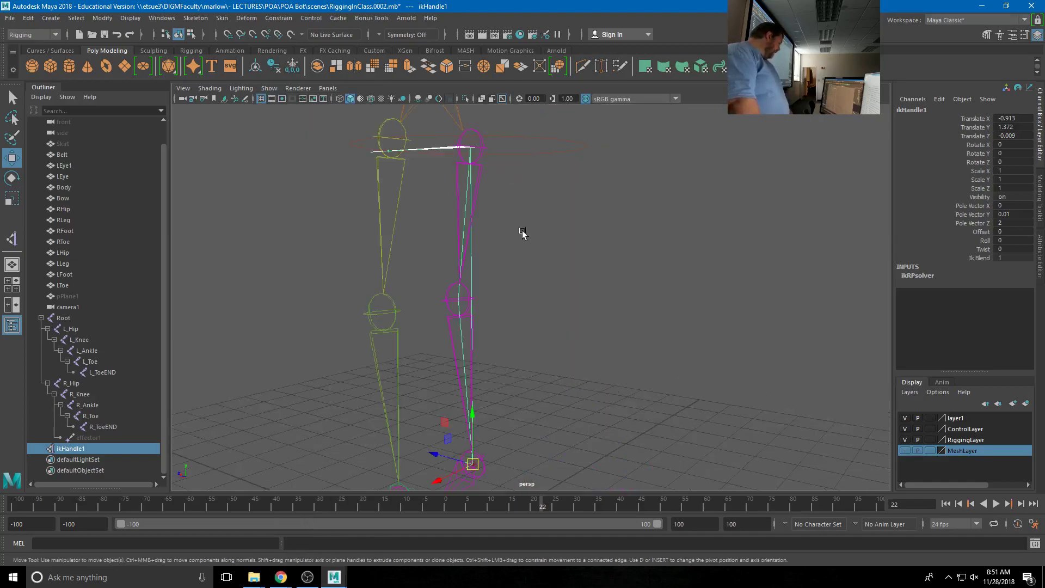
pyautogui.keyDown('alt'); pyautogui.moveTo(316, 231); pyautogui.dragTo(453, 246); pyautogui.keyUp('alt')
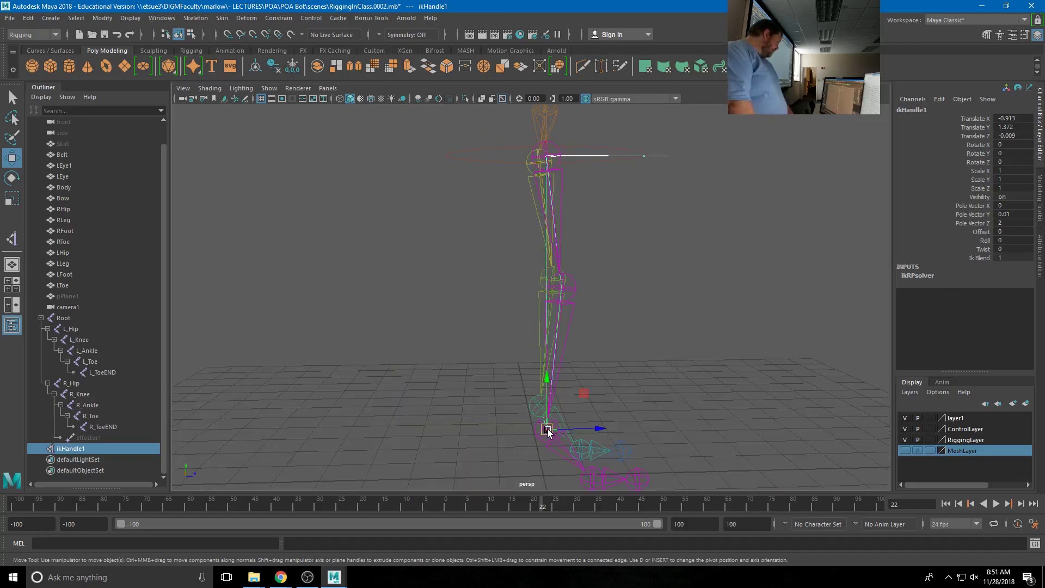
pyautogui.moveTo(575, 425)
pyautogui.keyDown('alt'); pyautogui.mouseDown()
pyautogui.moveTo(517, 433)
pyautogui.moveTo(580, 436)
pyautogui.mouseUp(); pyautogui.keyUp('alt')
# - Try moving ikHandle1 up and back to about -1.156, 4.87, -1.99 to bend the right leg, and undo the move
pyautogui.click(517, 433)
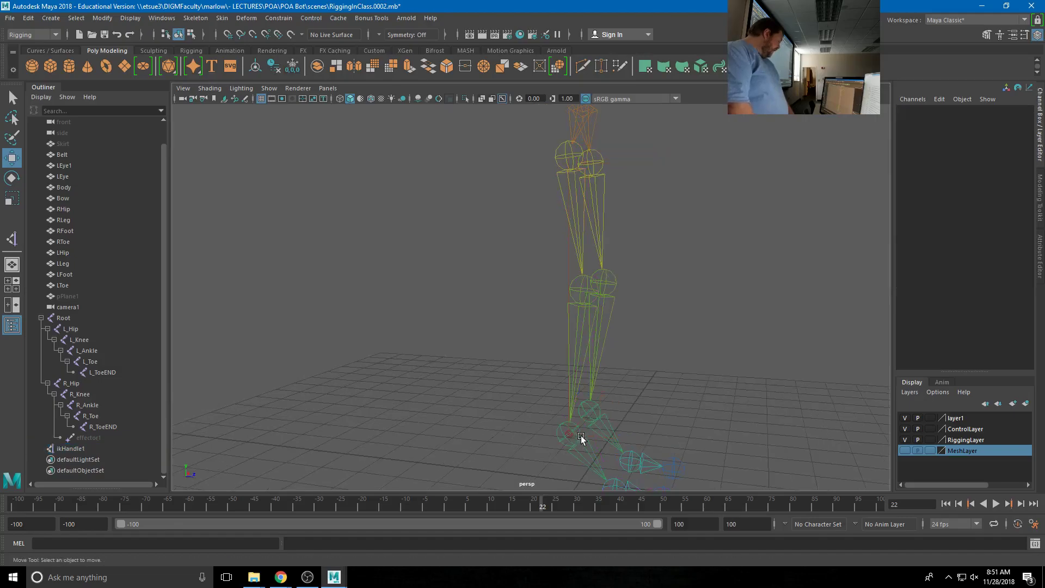
pyautogui.click(589, 435)
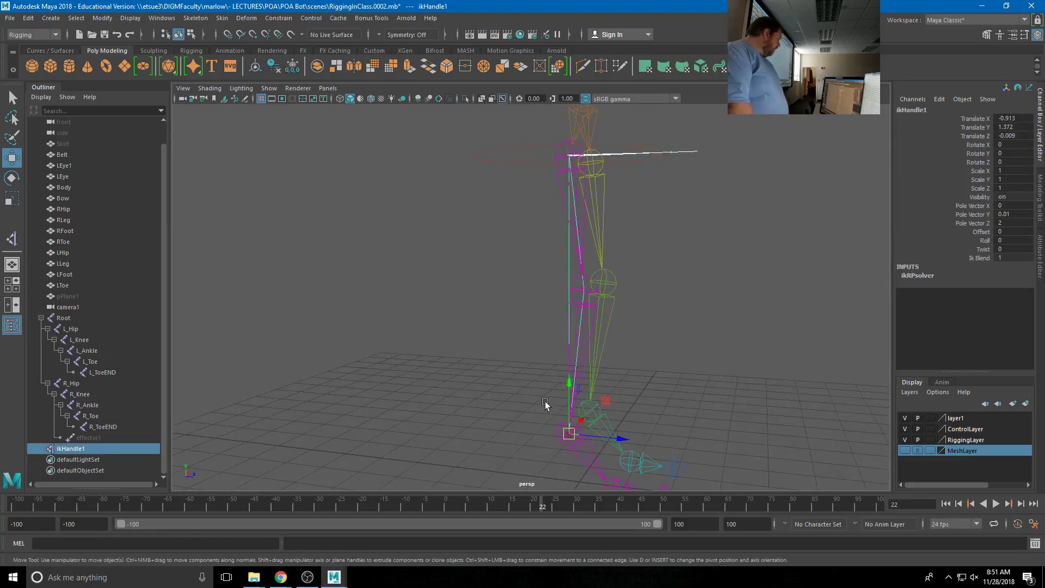
pyautogui.moveTo(480, 270); pyautogui.dragTo(478, 267, button='middle')
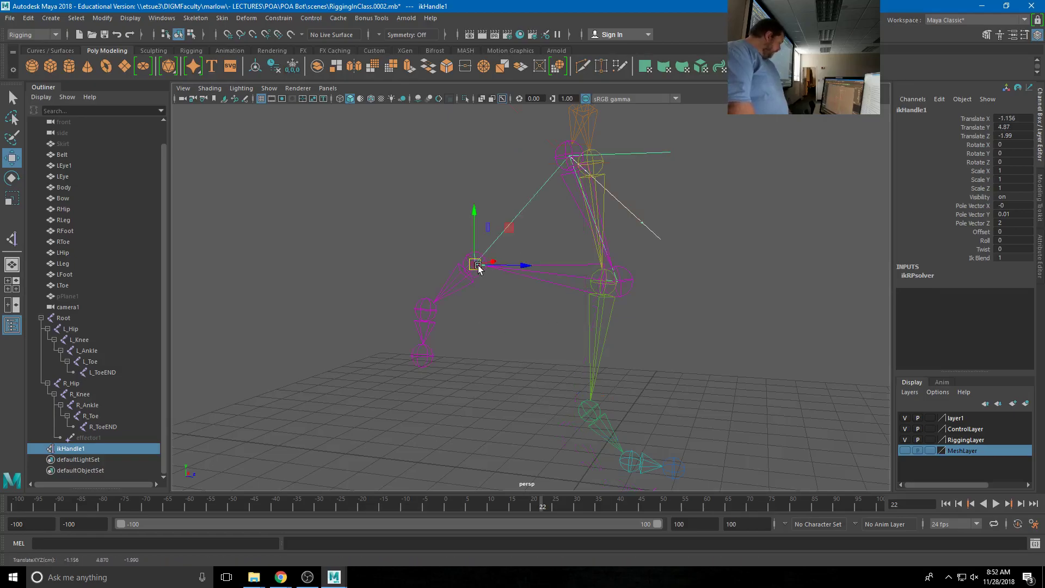
pyautogui.hotkey('ctrl', 'z')
# - Raise ikHandle1 along Y to a Translate Y of about 3.415 so the right knee bends
pyautogui.keyDown('alt'); pyautogui.moveTo(590, 339); pyautogui.dragTo(530, 276); pyautogui.keyUp('alt')
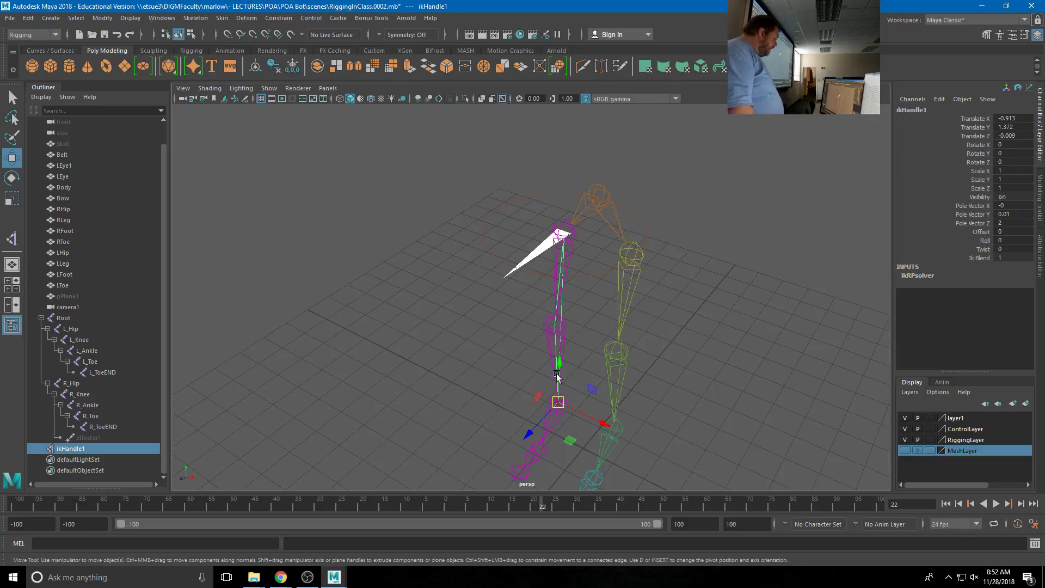
pyautogui.moveTo(566, 376); pyautogui.dragTo(566, 320)
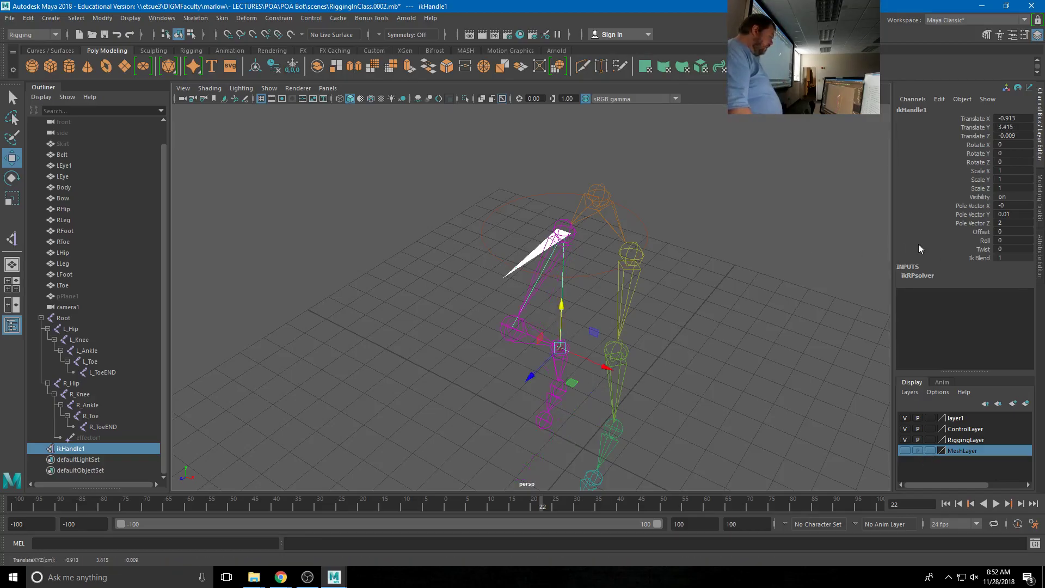
pyautogui.click(269, 88)
pyautogui.click(327, 88)
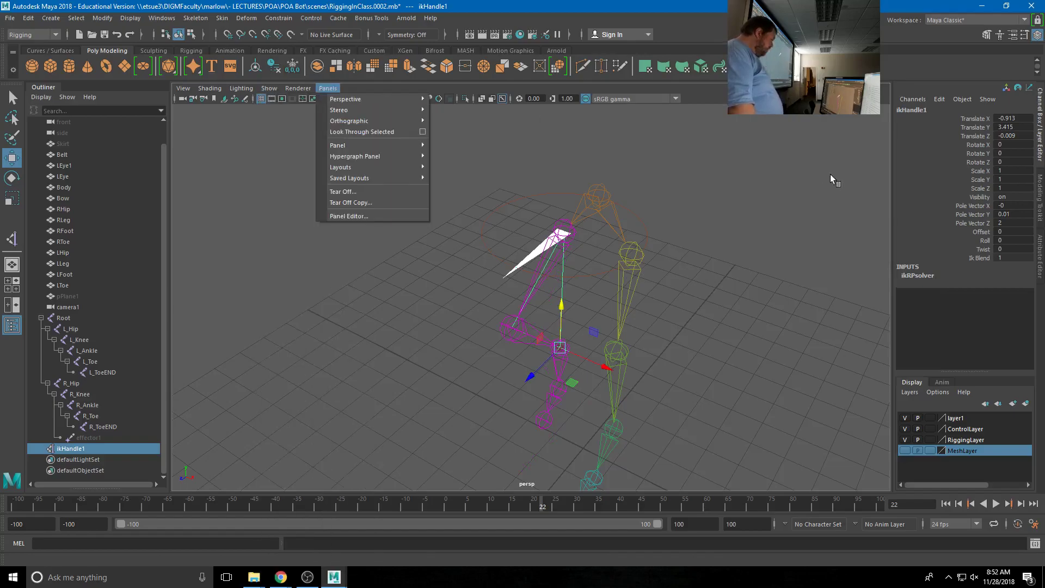
# - Show the MeshLayer again and switch the perspective view to wireframe display
pyautogui.click(905, 451)
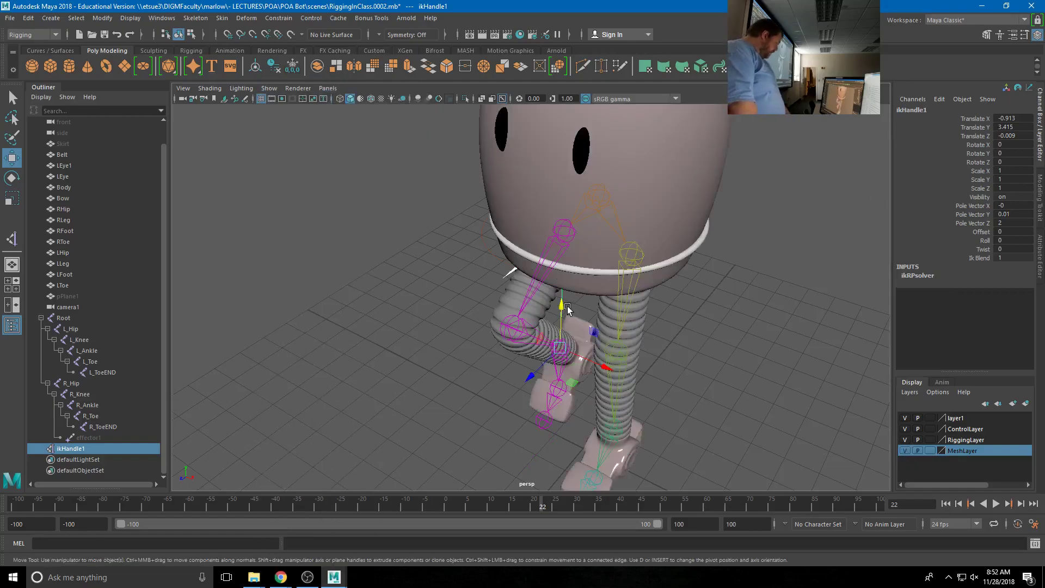
pyautogui.press('4')
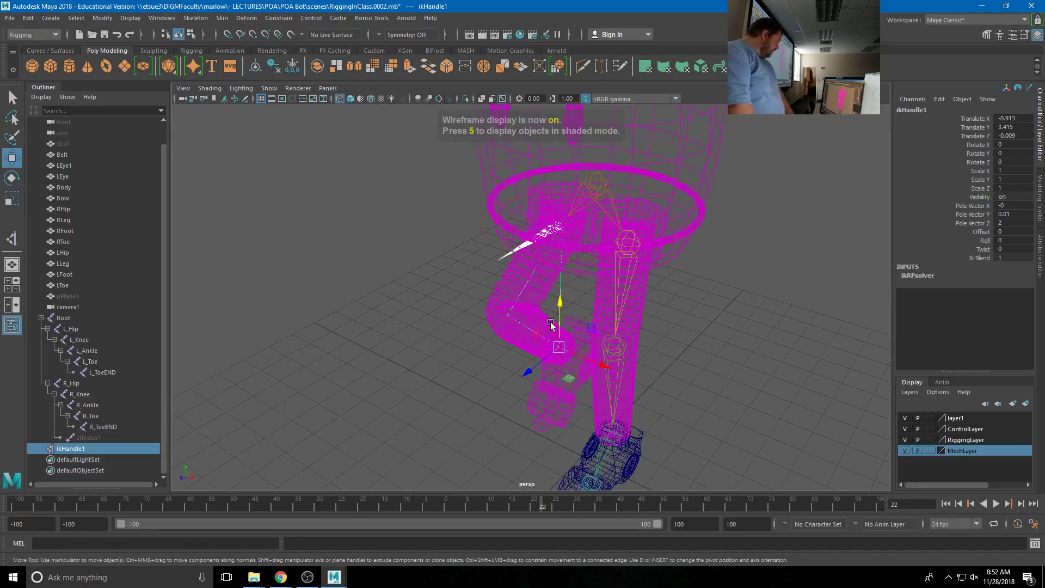
pyautogui.moveTo(551, 325)
pyautogui.keyDown('alt'); pyautogui.mouseDown()
pyautogui.moveTo(497, 327)
pyautogui.moveTo(539, 327)
pyautogui.mouseUp(); pyautogui.keyUp('alt')
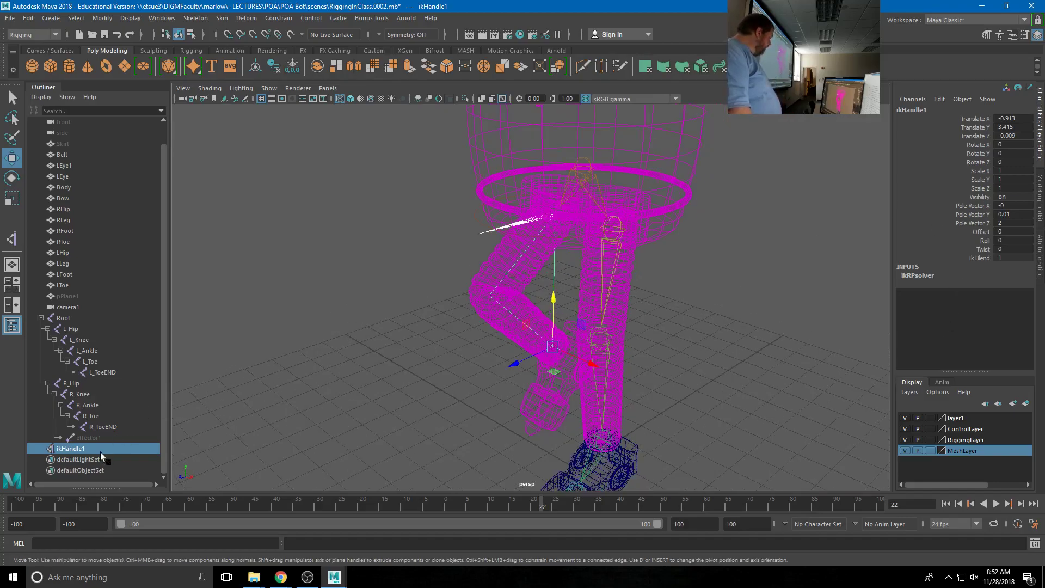
# - Try a Twist of about -22.918 on ikHandle1, and undo both the twist and the handle's upward move
pyautogui.click(984, 249)
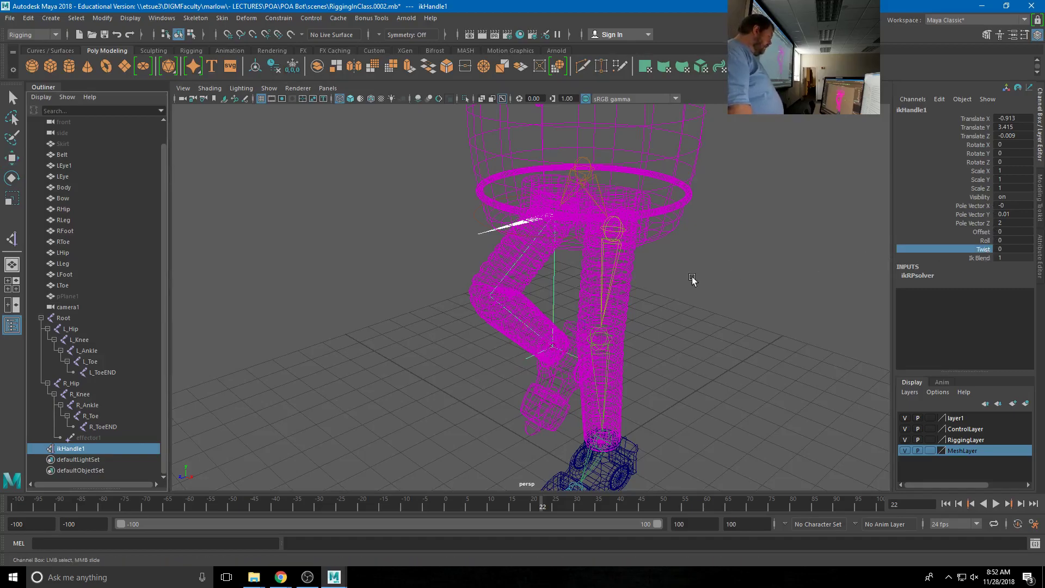
pyautogui.moveTo(691, 283); pyautogui.dragTo(680, 245, button='middle')
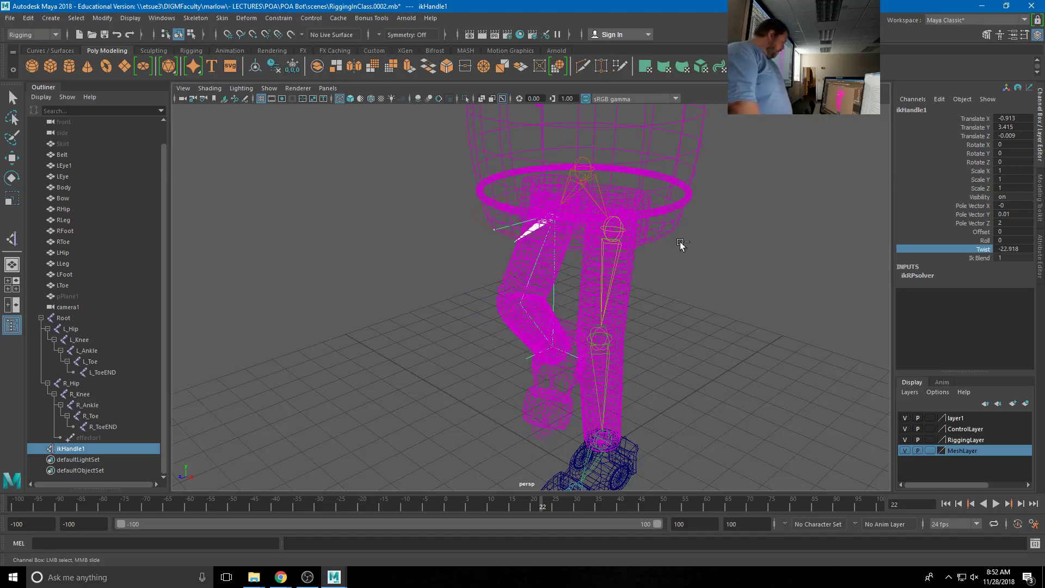
pyautogui.hotkey('ctrl', 'z')
pyautogui.hotkey('ctrl', 'z')
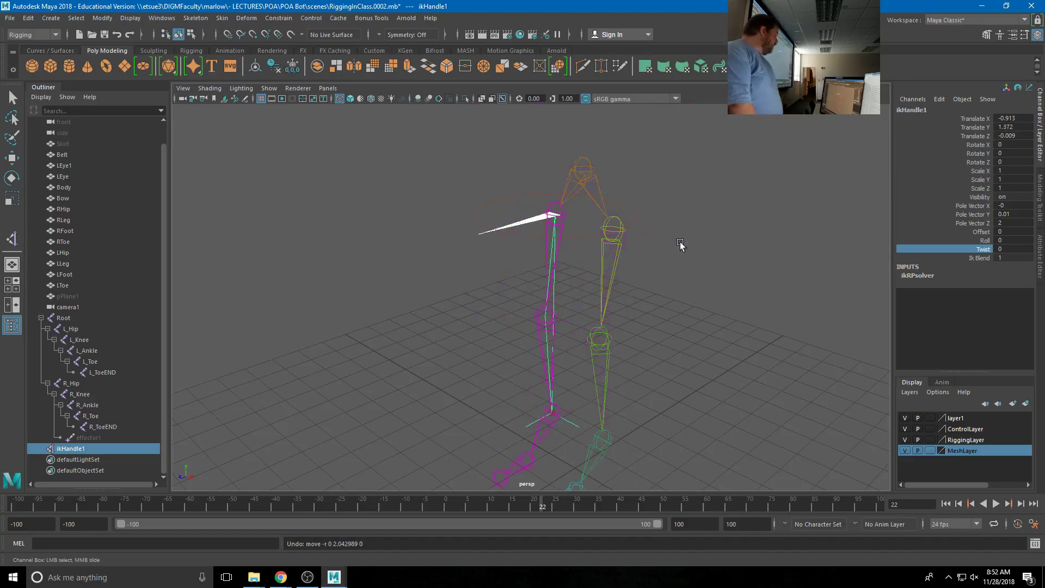
pyautogui.click(680, 245)
pyautogui.press('w')
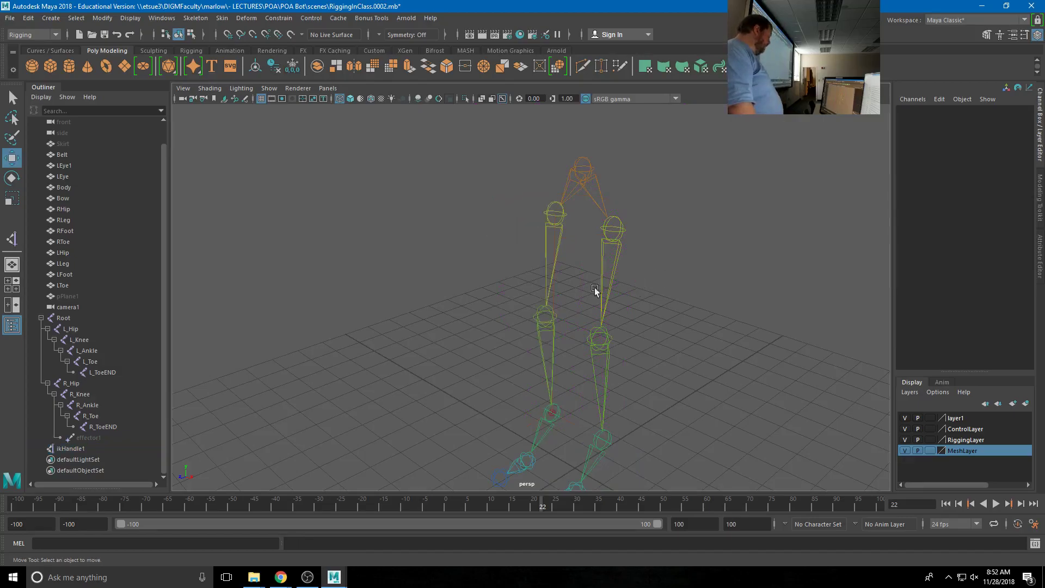
# - Rename the right leg's ikHandle1 as R_ikHandle1
pyautogui.doubleClick(66, 449)
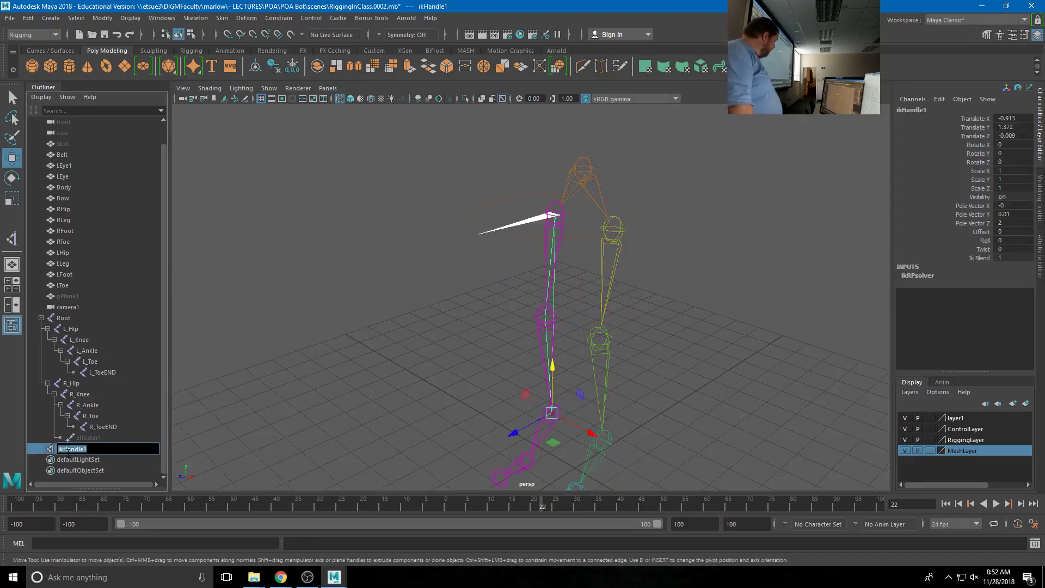
pyautogui.press('Home')
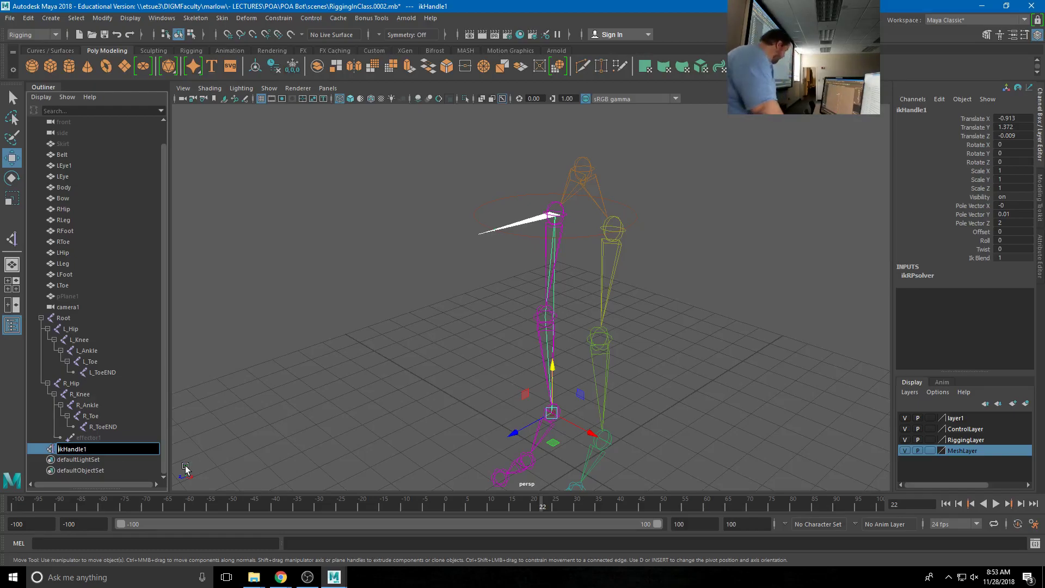
pyautogui.write('R_')
pyautogui.press('Return')
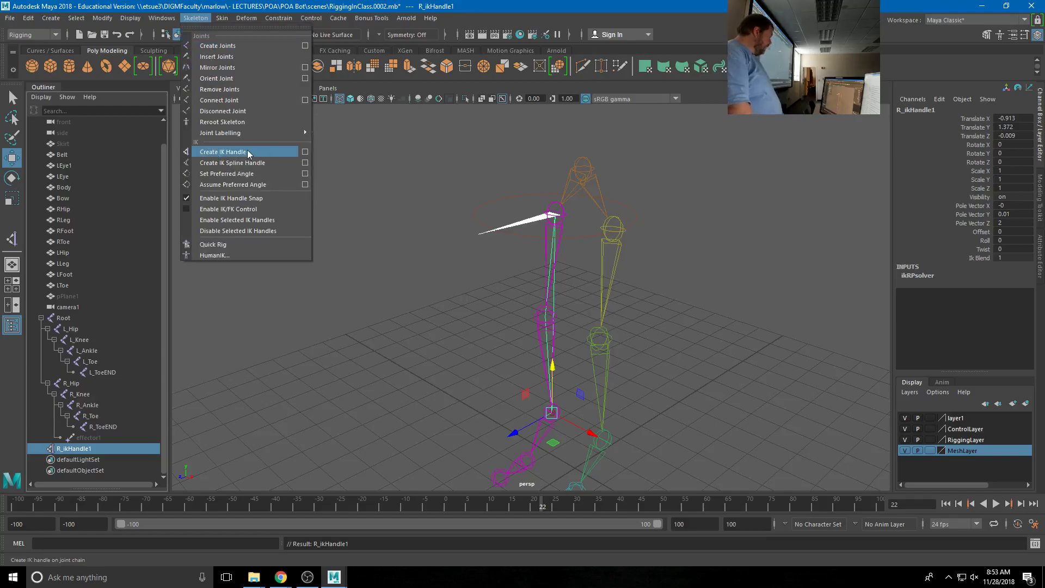
# - Create an IK handle on the left leg from the L_Hip joint to the L_Ankle joint
pyautogui.click(247, 153)
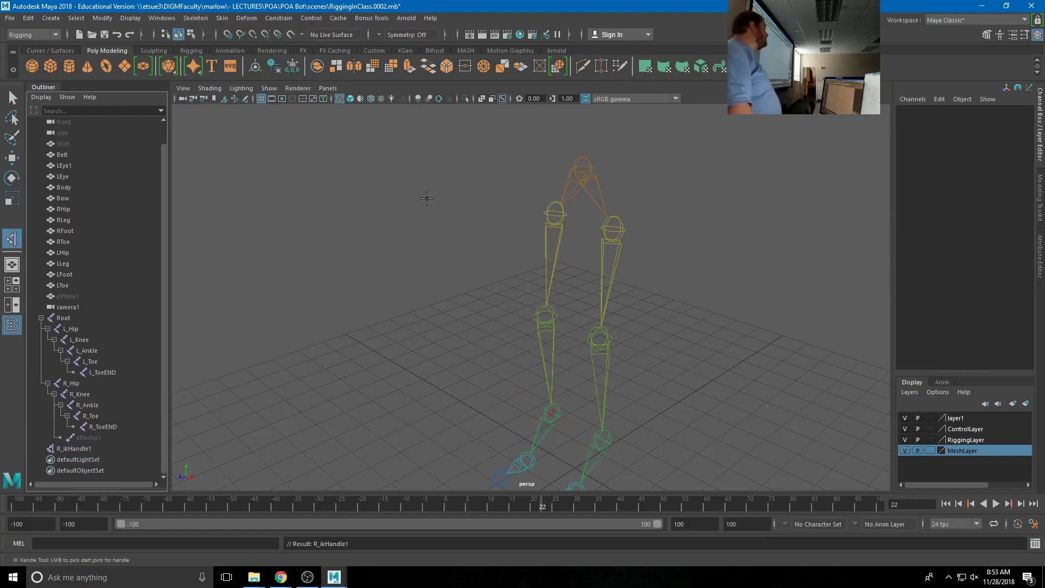
pyautogui.click(615, 230)
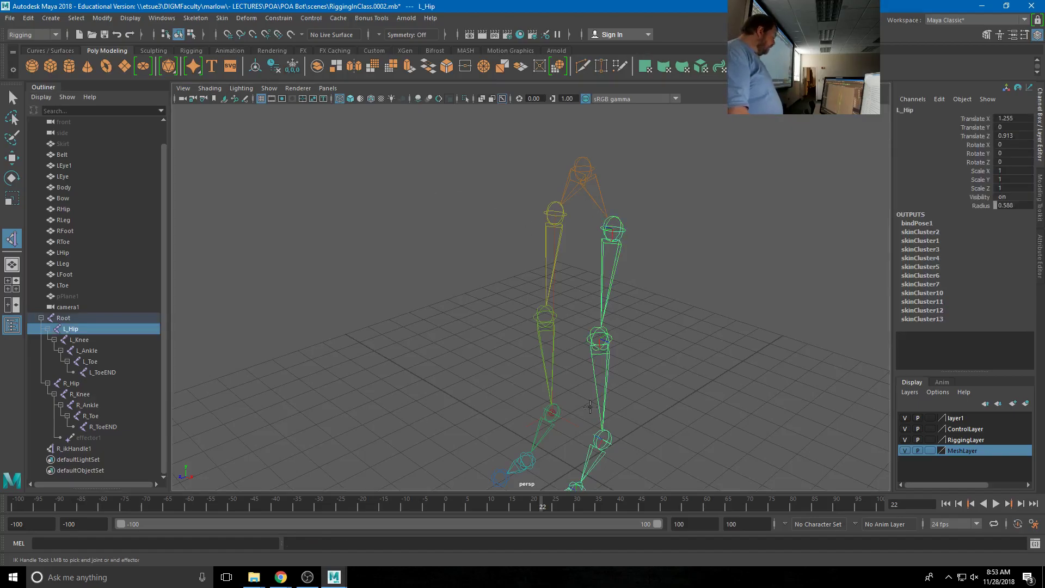
pyautogui.click(605, 444)
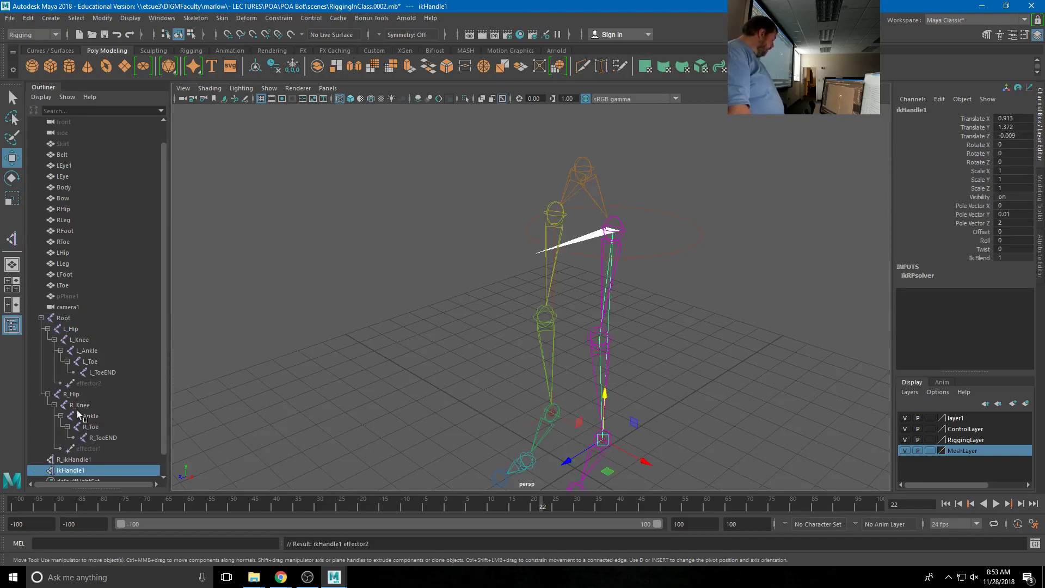
# - Rename the left leg's new IK handle as L_ikHandle1 and clear the selection
pyautogui.doubleClick(57, 471)
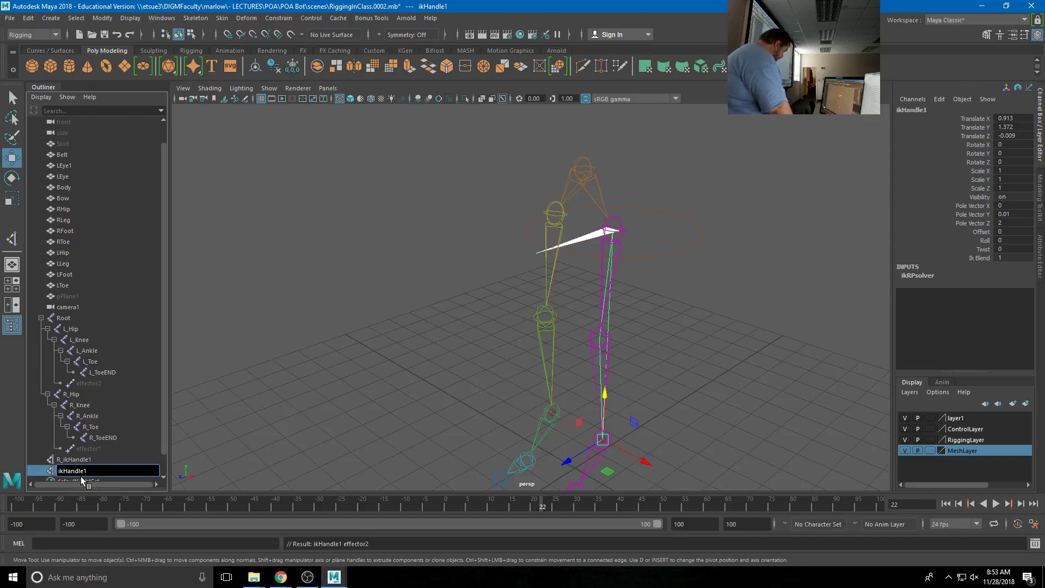
pyautogui.write('L_')
pyautogui.press('Return')
pyautogui.click(683, 252)
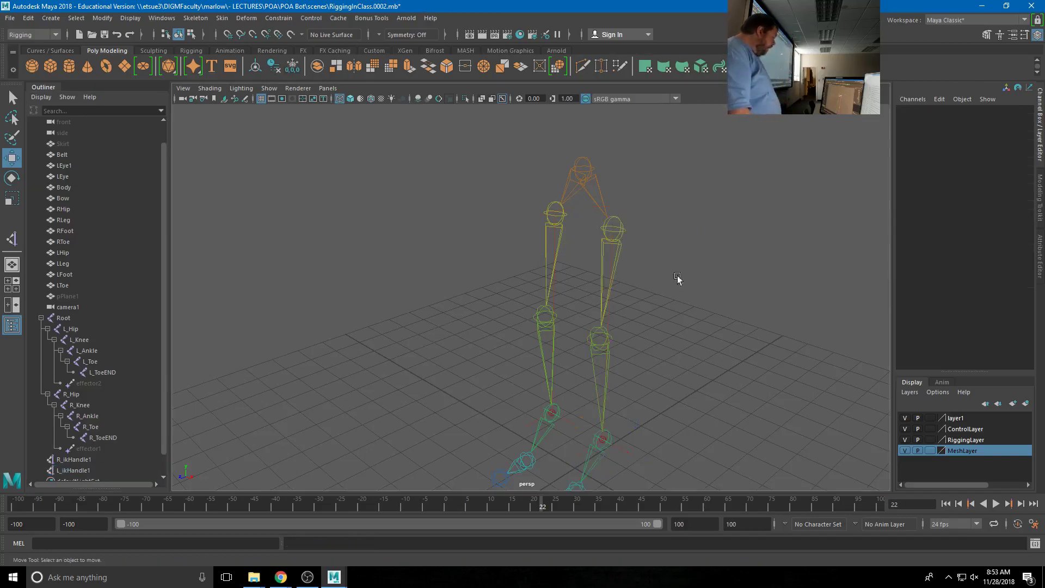
# - Try lowering the Root joint to a Translate Y of about 6.586 to bend both knees, and undo the move
pyautogui.click(587, 168)
pyautogui.moveTo(620, 198); pyautogui.dragTo(604, 215)
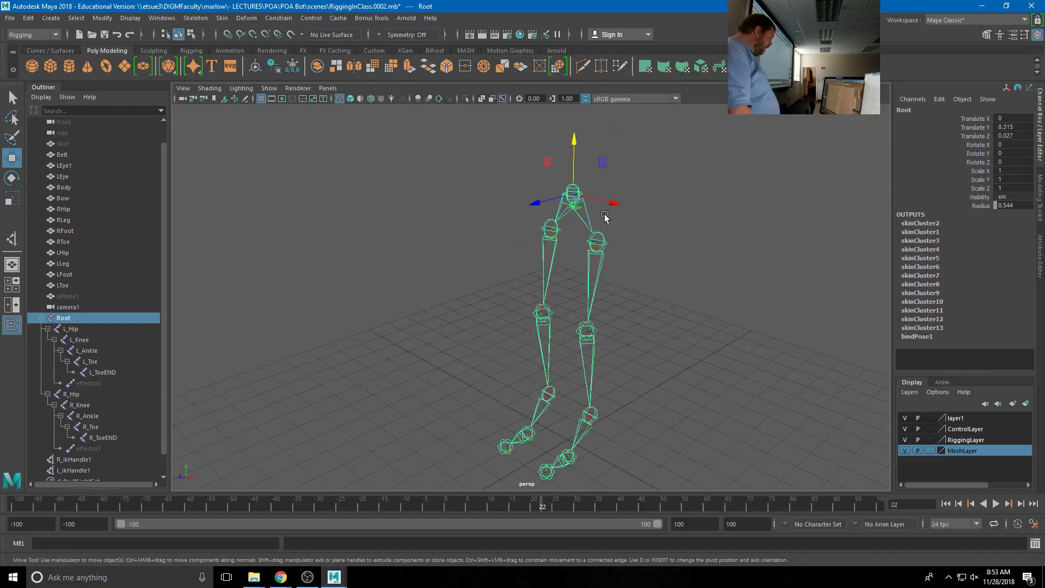
pyautogui.moveTo(574, 154); pyautogui.dragTo(700, 262)
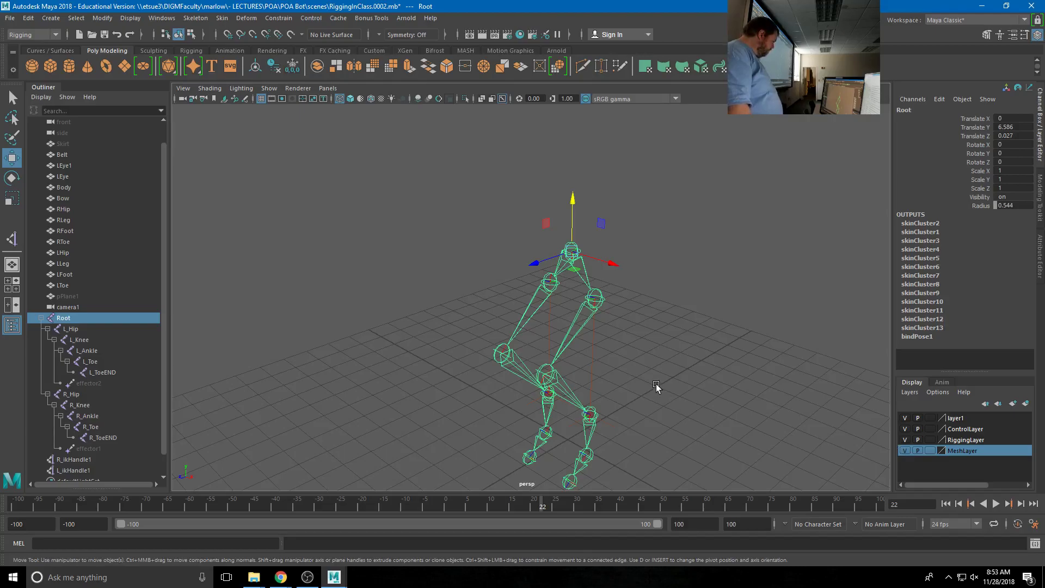
pyautogui.hotkey('ctrl', 'z')
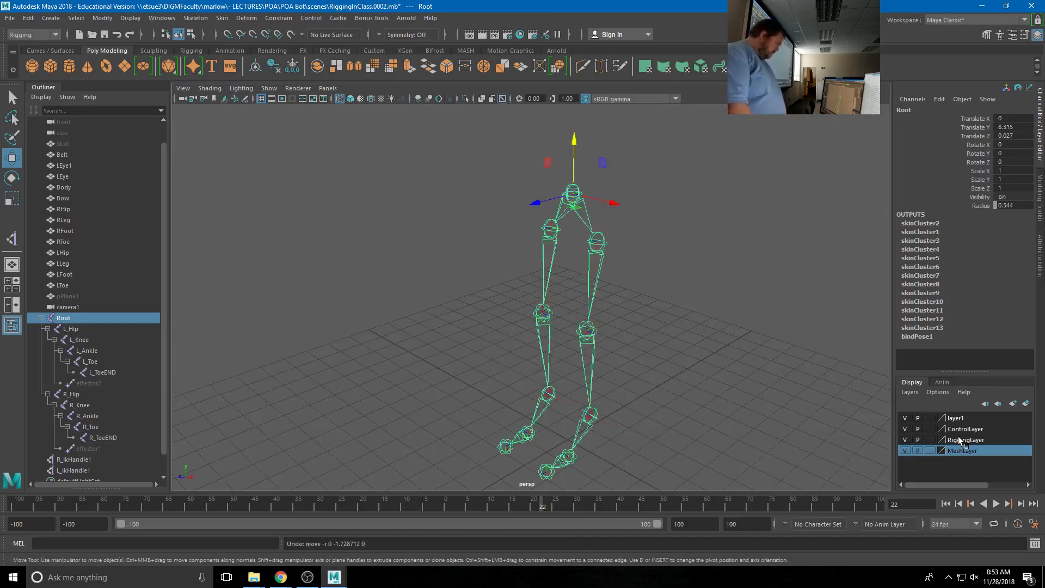
# - Show the MeshLayer and switch the perspective view to textured shaded display
pyautogui.click(904, 451)
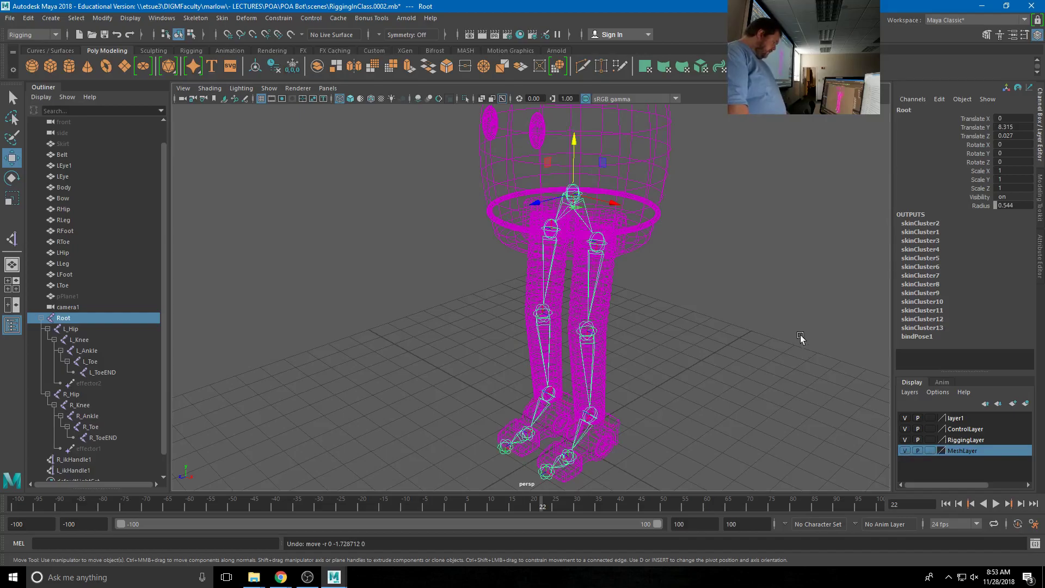
pyautogui.press('6')
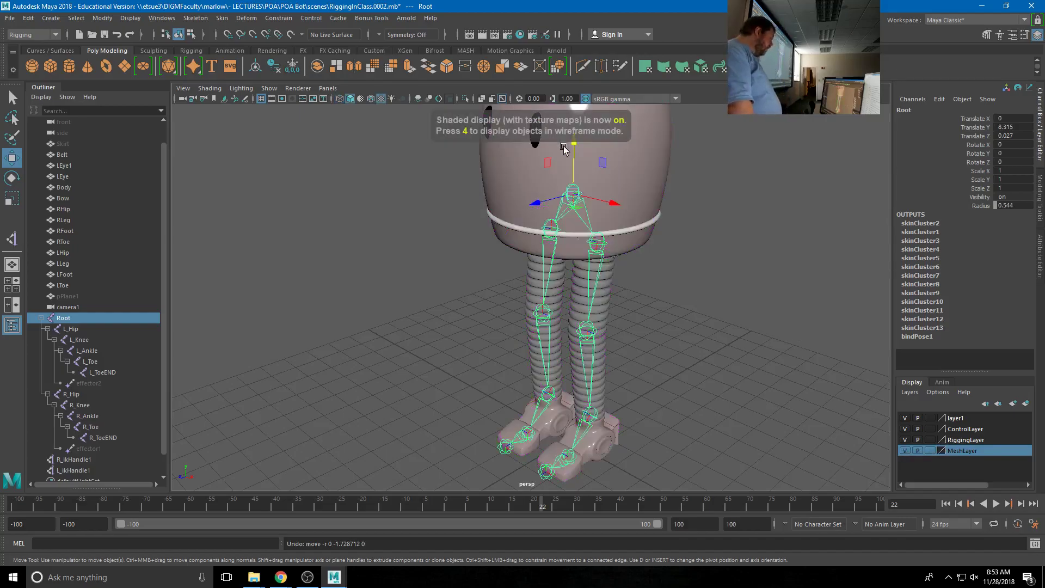
# - Try a crouch by lowering Root to a Translate Y of about 6.167 and rotating L_Ankle to about 39.05 in Z
pyautogui.moveTo(571, 155)
pyautogui.mouseDown(button='middle')
pyautogui.moveTo(555, 216)
pyautogui.moveTo(590, 154)
pyautogui.moveTo(572, 230)
pyautogui.mouseUp(button='middle')
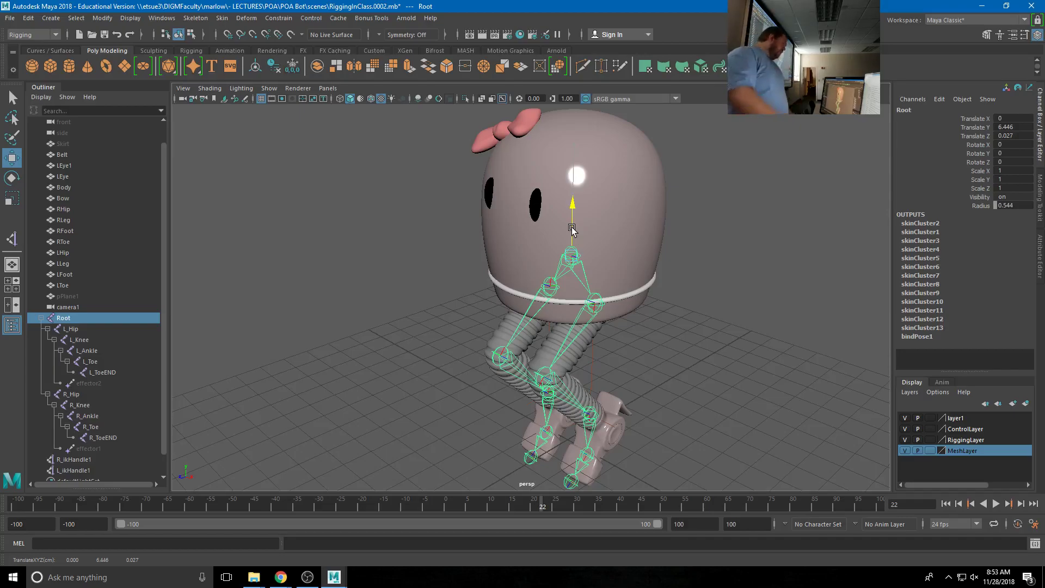
pyautogui.moveTo(571, 230); pyautogui.dragTo(572, 240, button='middle')
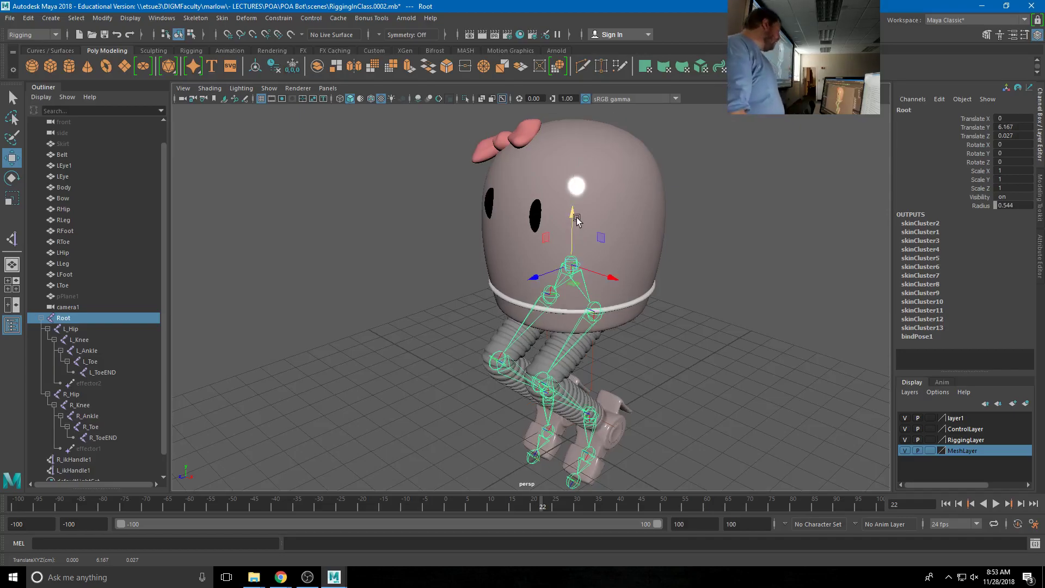
pyautogui.click(590, 434)
pyautogui.press('e')
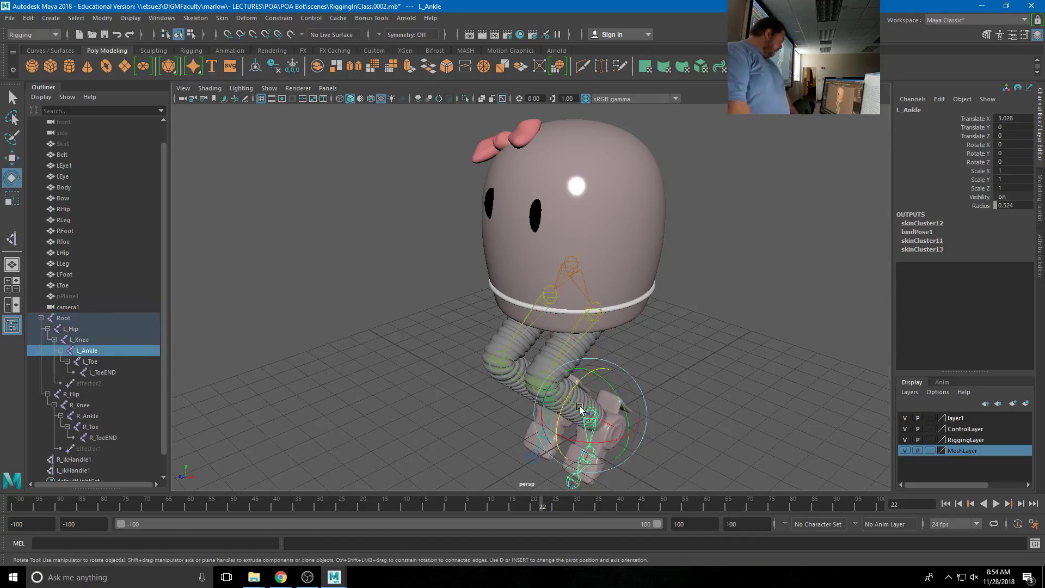
pyautogui.moveTo(557, 402); pyautogui.dragTo(591, 380)
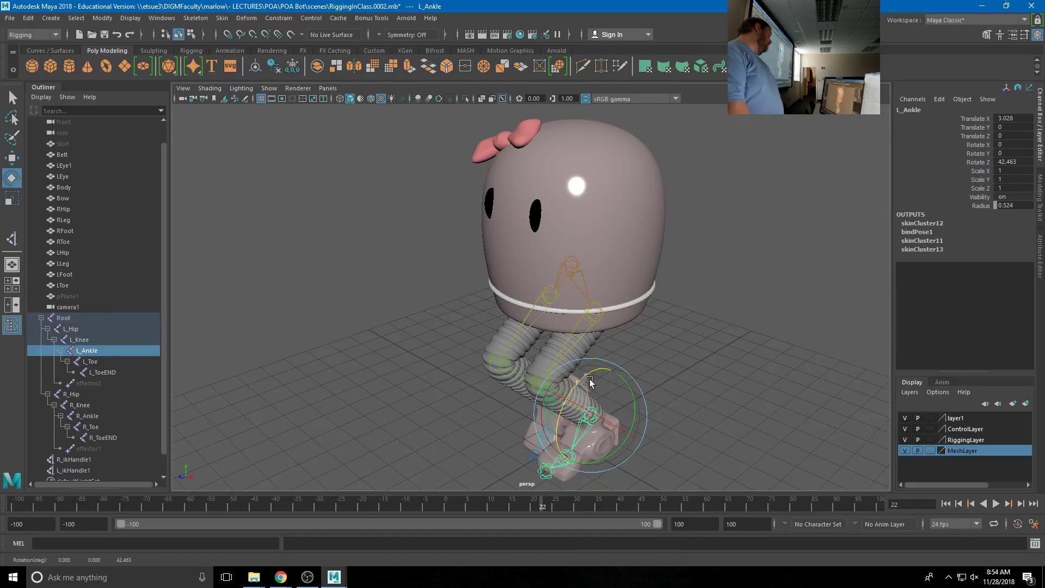
pyautogui.moveTo(590, 383); pyautogui.dragTo(591, 388)
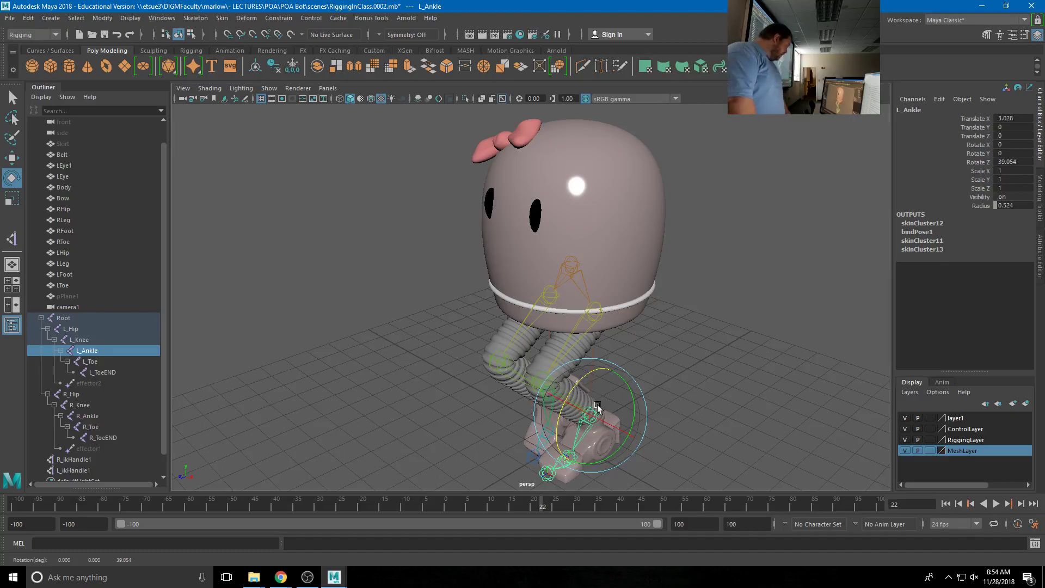
# - Try moving Root to about -0.543, 5.15, 0.804, and undo all the Root moves and the left ankle rotation
pyautogui.keyDown('alt'); pyautogui.moveTo(604, 424); pyautogui.dragTo(594, 250); pyautogui.keyUp('alt')
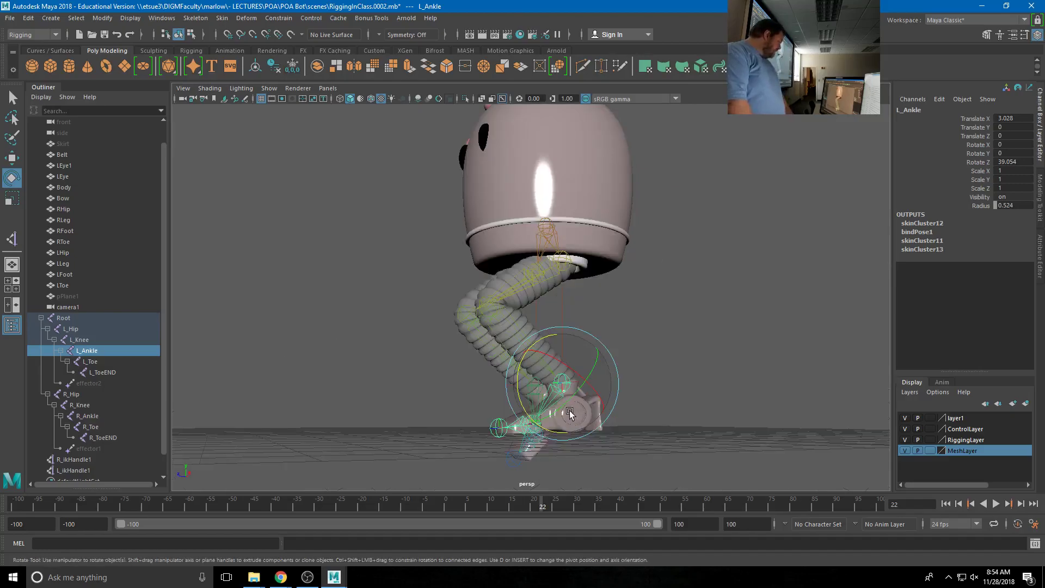
pyautogui.click(544, 225)
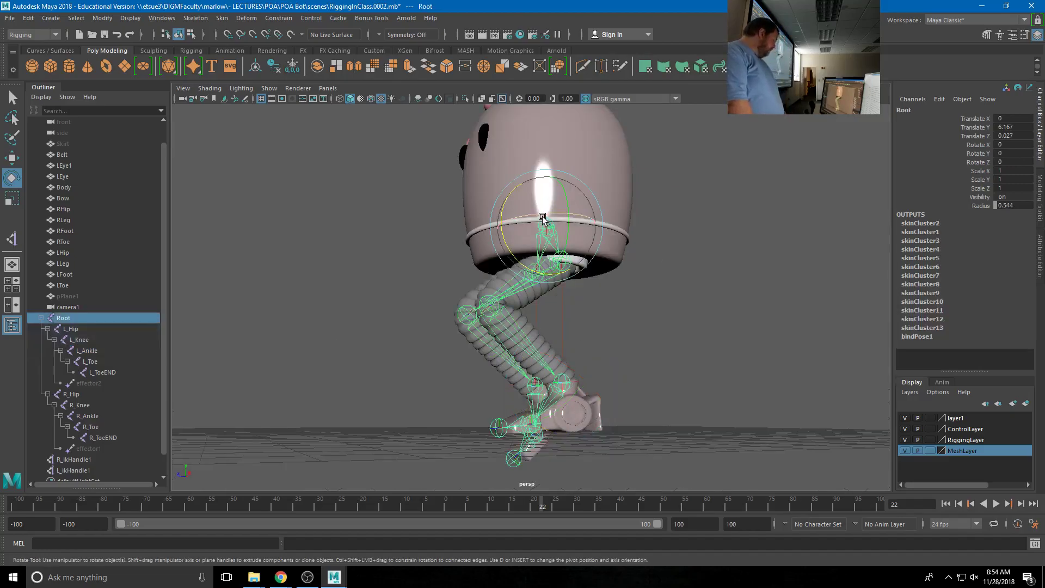
pyautogui.press('w')
pyautogui.moveTo(544, 226); pyautogui.dragTo(516, 260)
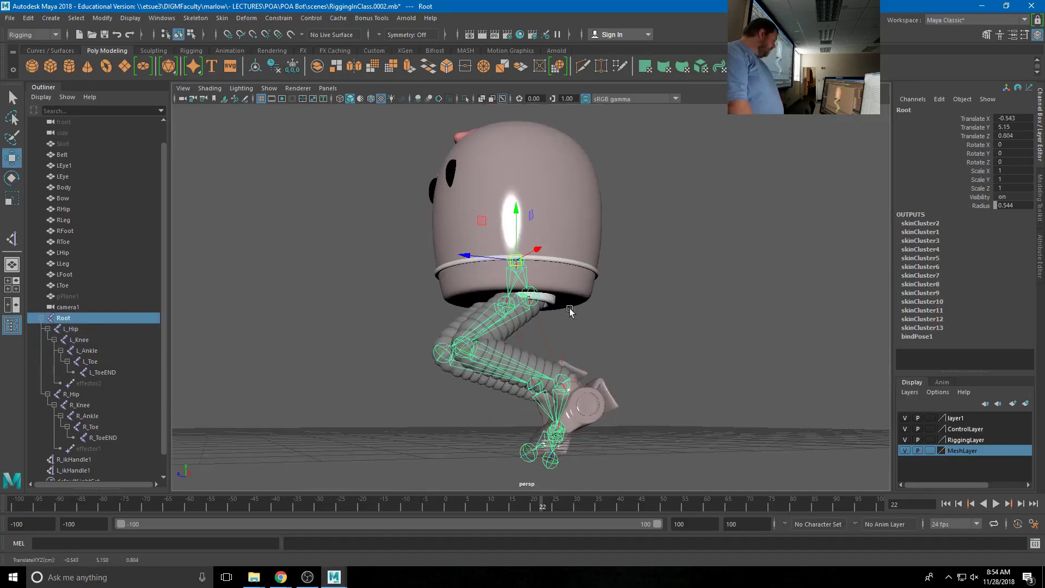
pyautogui.click(559, 383)
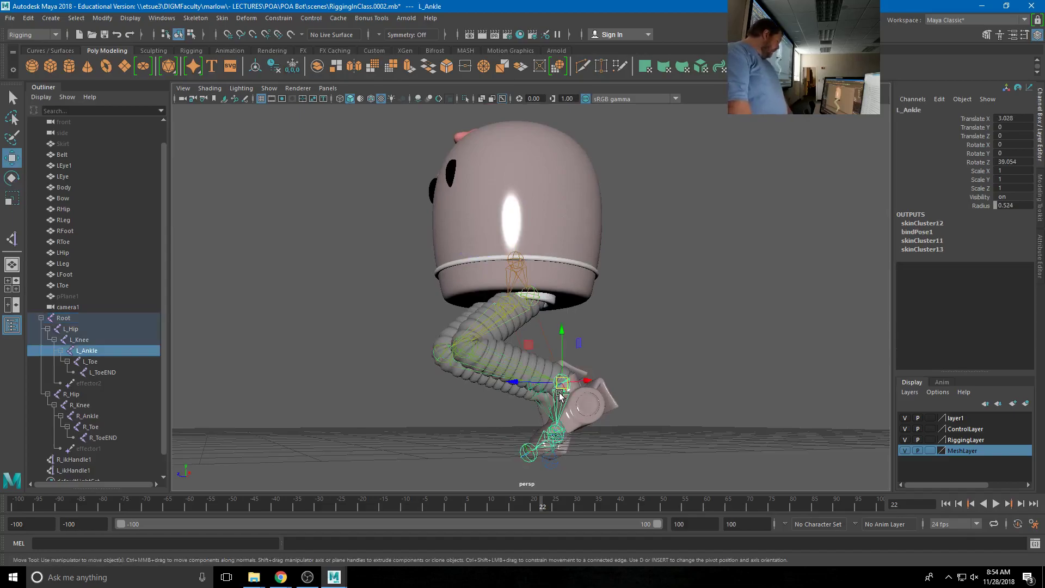
pyautogui.hotkey('ctrl', 'z')
pyautogui.hotkey('ctrl', 'z')
pyautogui.hotkey('ctrl', 'z')
pyautogui.hotkey('ctrl', 'z')
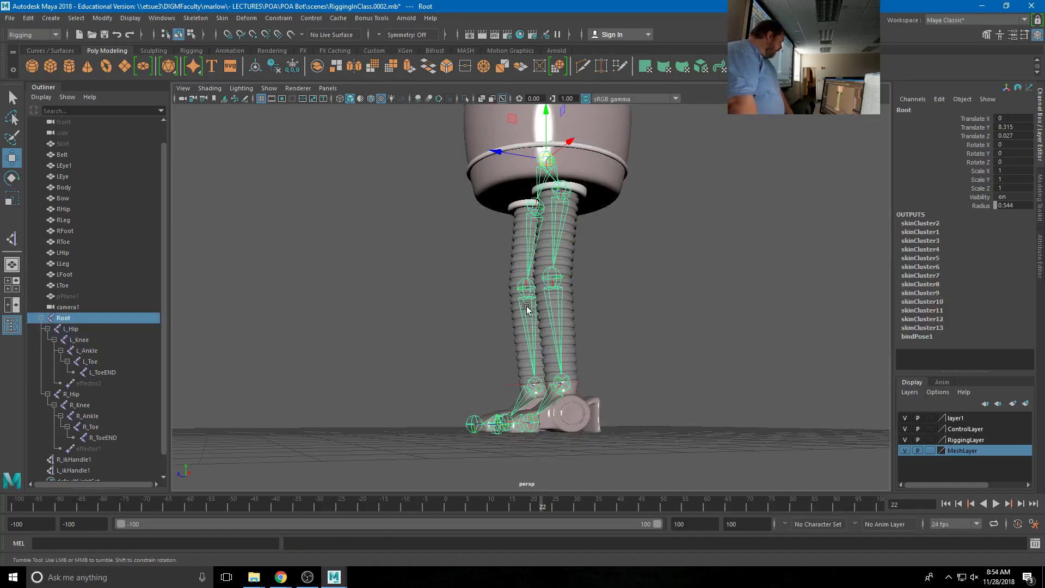
# - Clear the selection and create a NURBS circle at the origin around the bot's feet
pyautogui.keyDown('alt'); pyautogui.moveTo(531, 299); pyautogui.dragTo(531, 311); pyautogui.keyUp('alt')
pyautogui.scroll(-3, 532, 304)
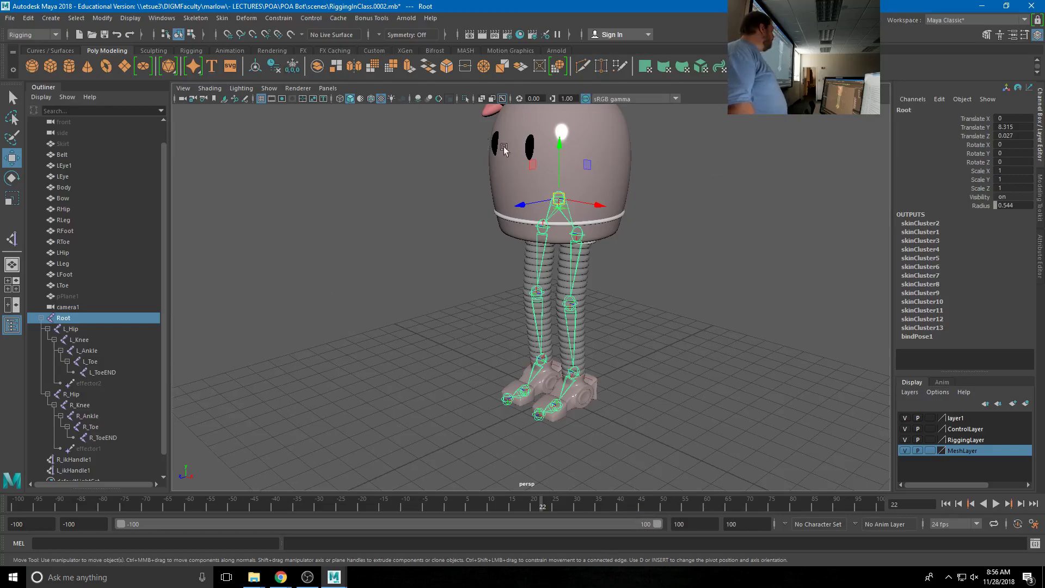
pyautogui.click(407, 305)
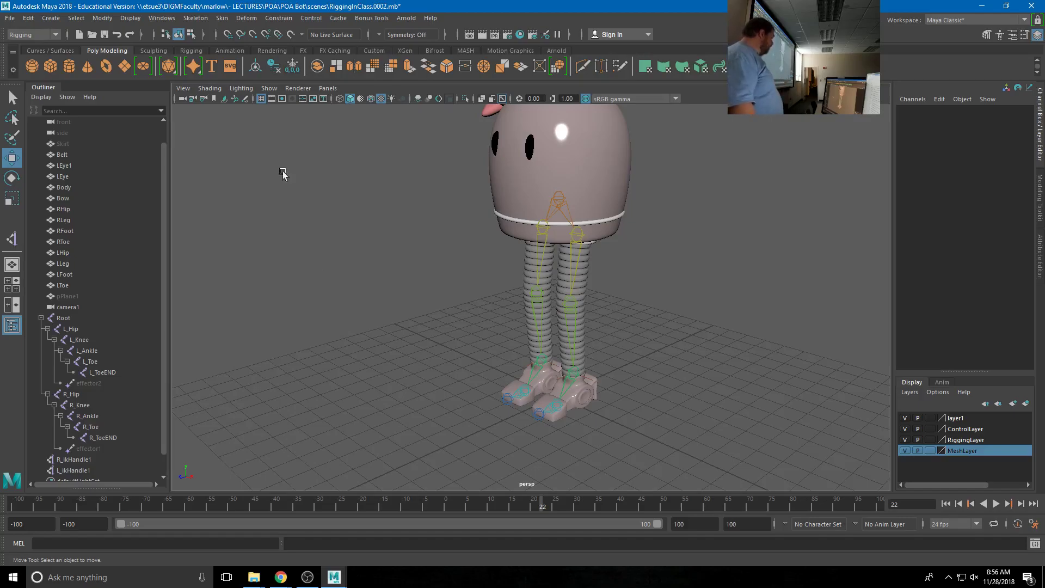
pyautogui.click(48, 51)
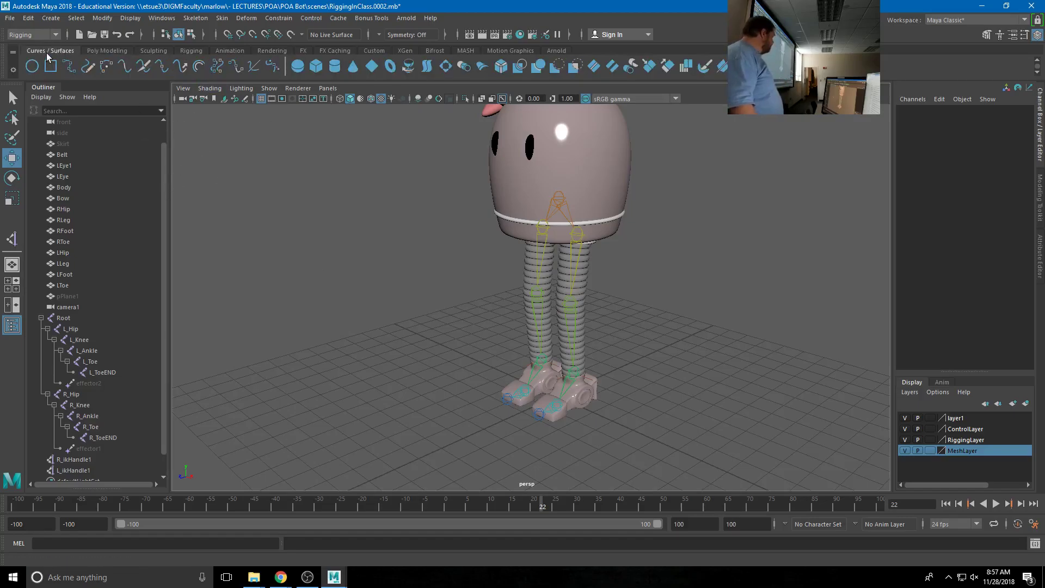
pyautogui.click(51, 18)
pyautogui.moveTo(82, 46)
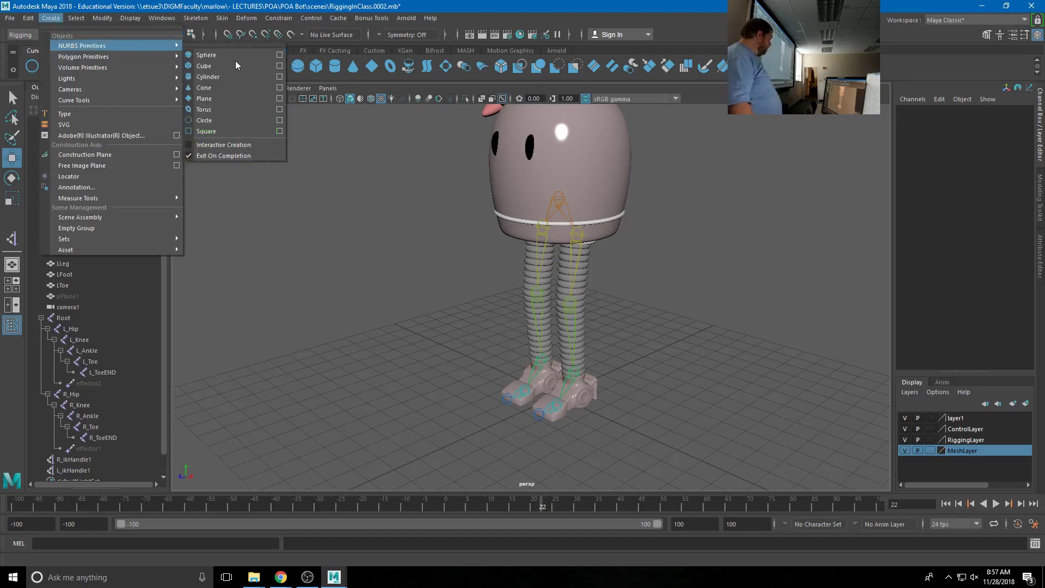
pyautogui.click(292, 197)
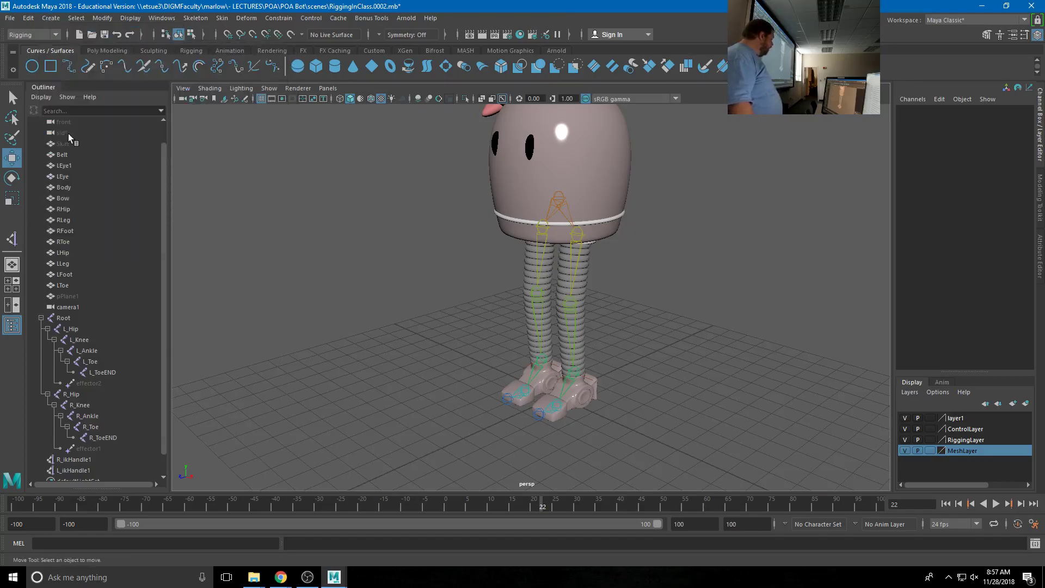
pyautogui.click(33, 73)
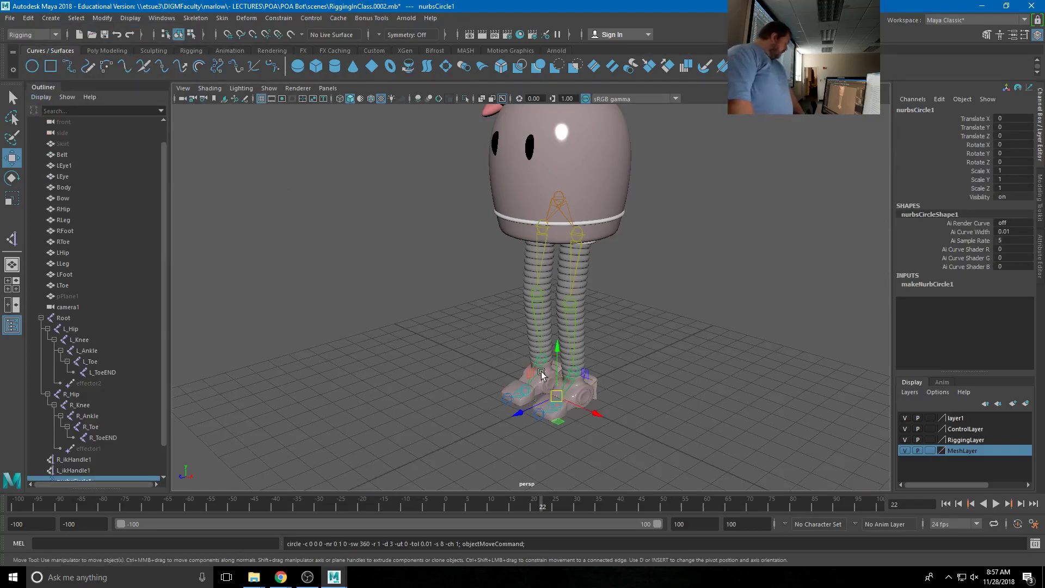
# - Scale the NURBS circle uniformly to about 4.71 so that it surrounds both feet
pyautogui.press('r')
pyautogui.moveTo(657, 417); pyautogui.dragTo(695, 417, button='middle')
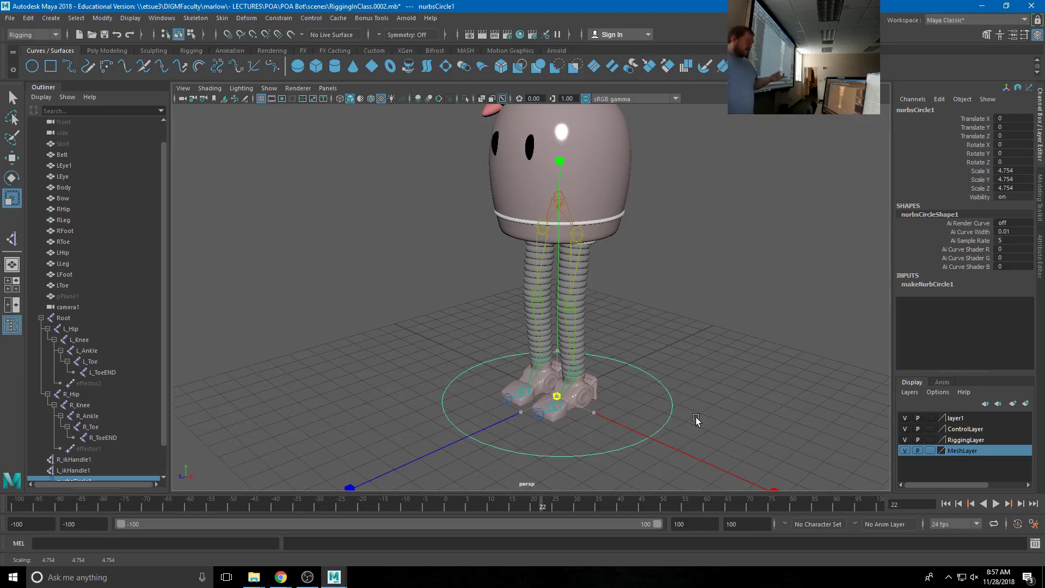
pyautogui.moveTo(696, 417); pyautogui.dragTo(698, 419, button='middle')
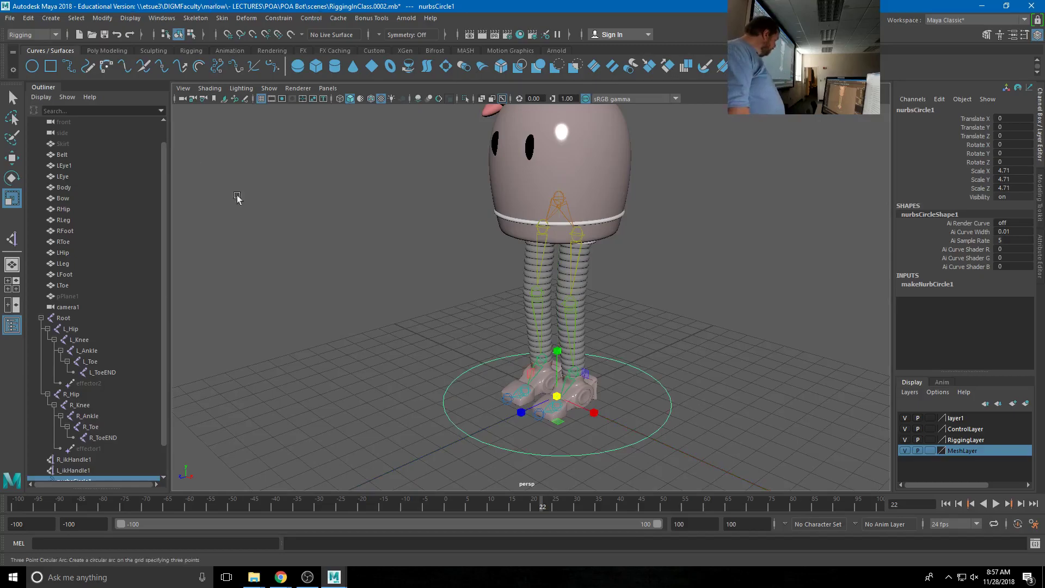
# - Hide MeshLayer to isolate the skeleton and select the NURBS circle around the feet
pyautogui.click(905, 450)
pyautogui.click(769, 407)
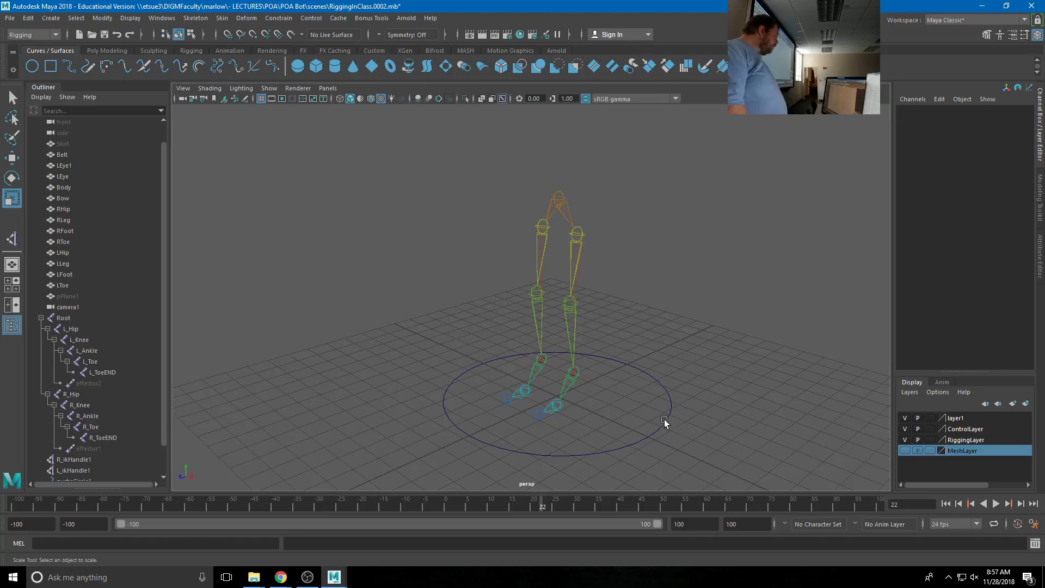
pyautogui.click(665, 422)
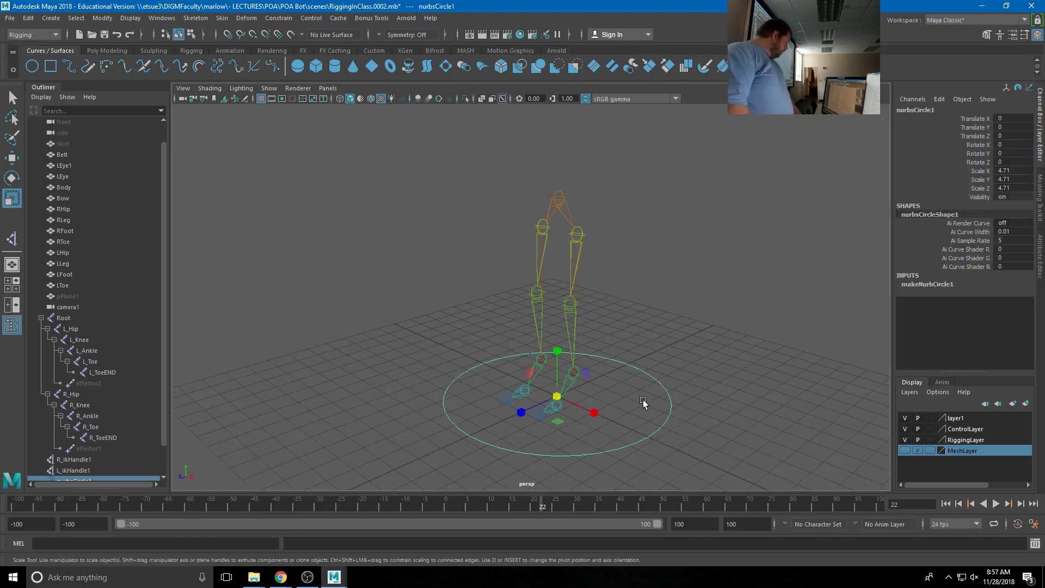
# - Try point-snapping the circle onto the Root joint at about 0, 8.315, 0.027, and undo the move
pyautogui.press('w')
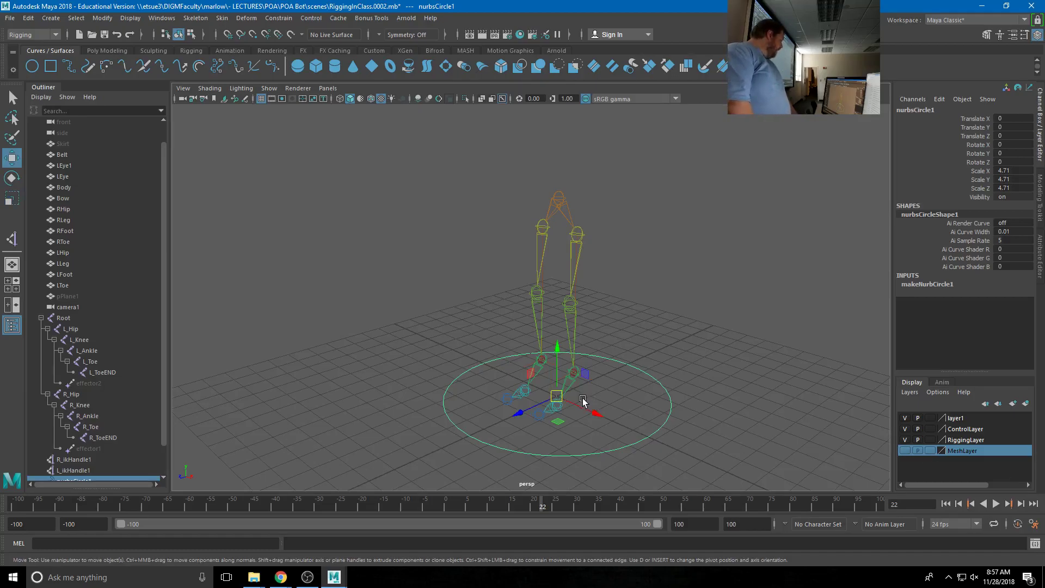
pyautogui.press('v')
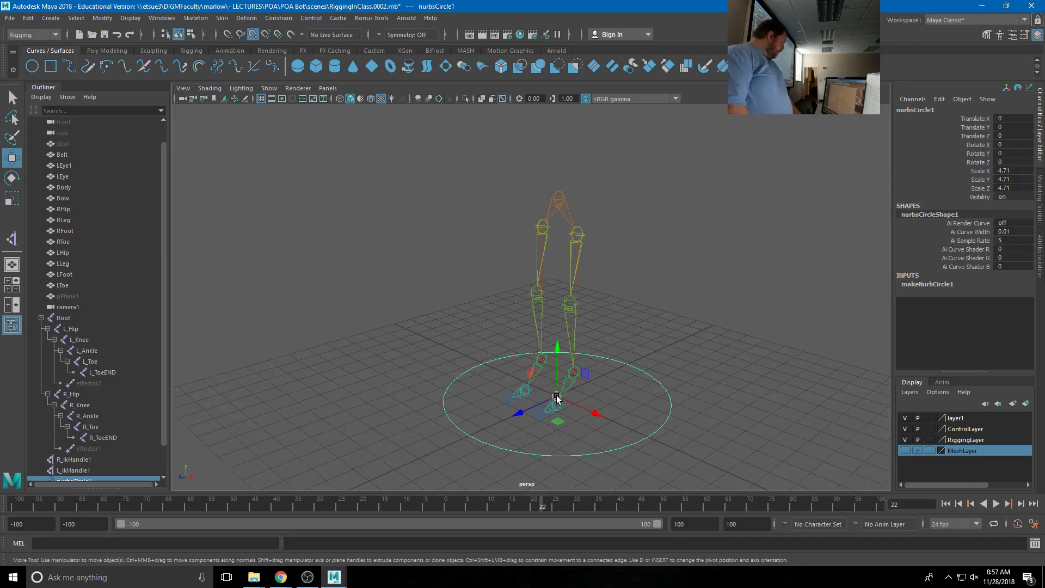
pyautogui.moveTo(560, 405); pyautogui.dragTo(577, 231)
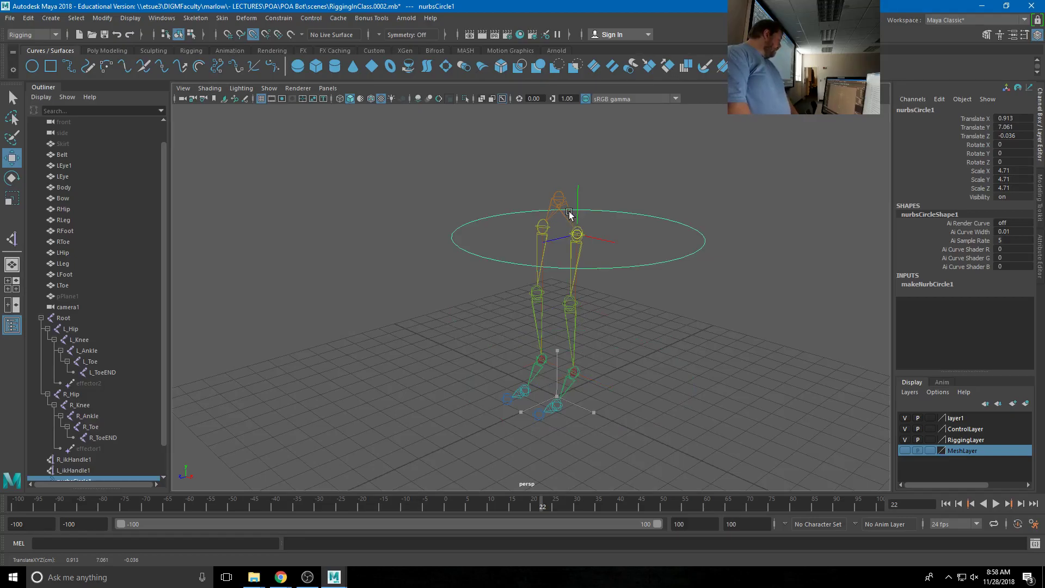
pyautogui.moveTo(570, 211); pyautogui.dragTo(569, 212)
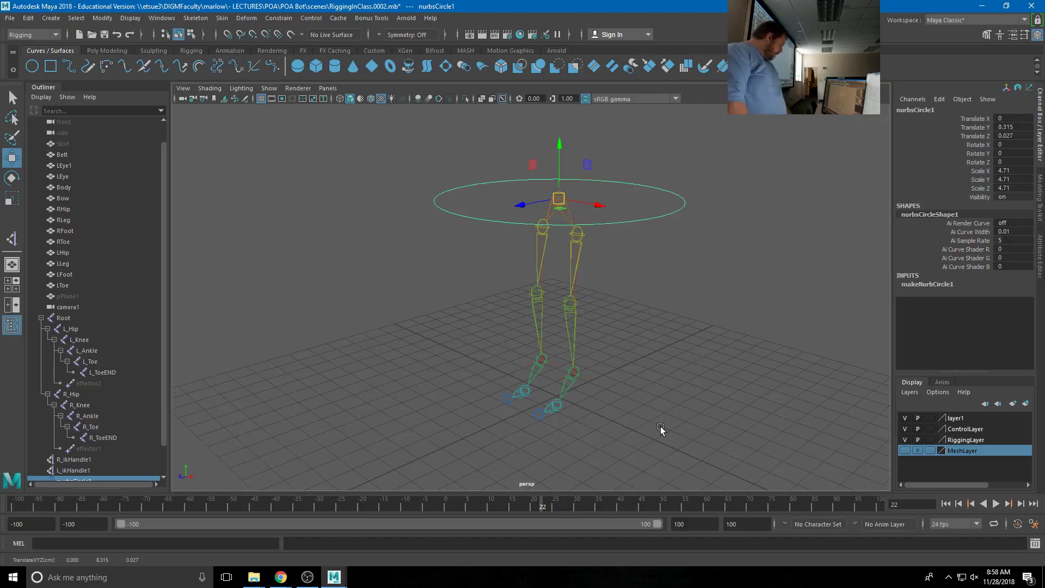
pyautogui.hotkey('ctrl', 'z')
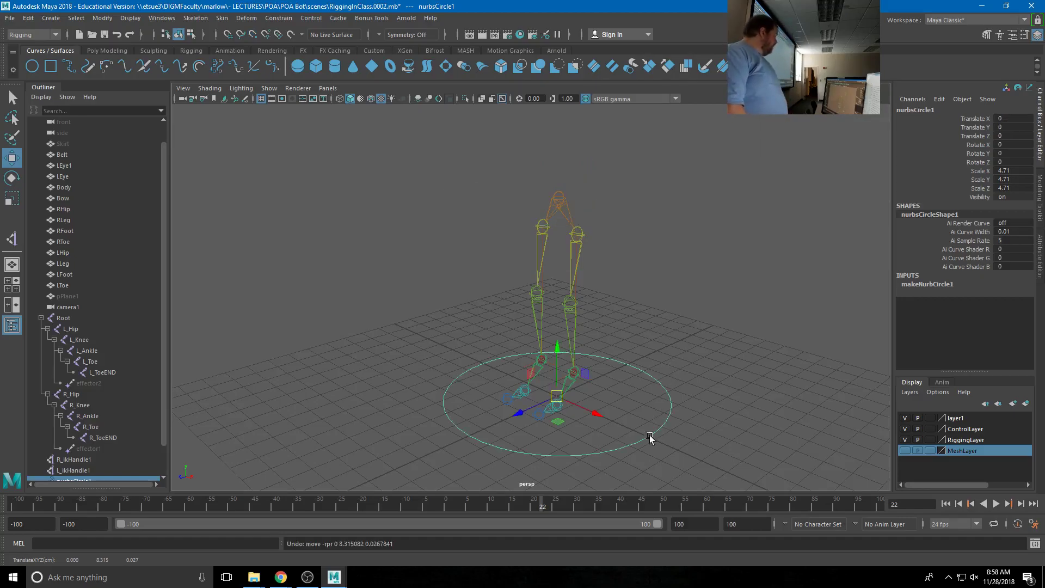
# - Match the NURBS circle's translation to the Root joint
pyautogui.keyDown('alt'); pyautogui.moveTo(577, 451); pyautogui.dragTo(602, 455); pyautogui.keyUp('alt')
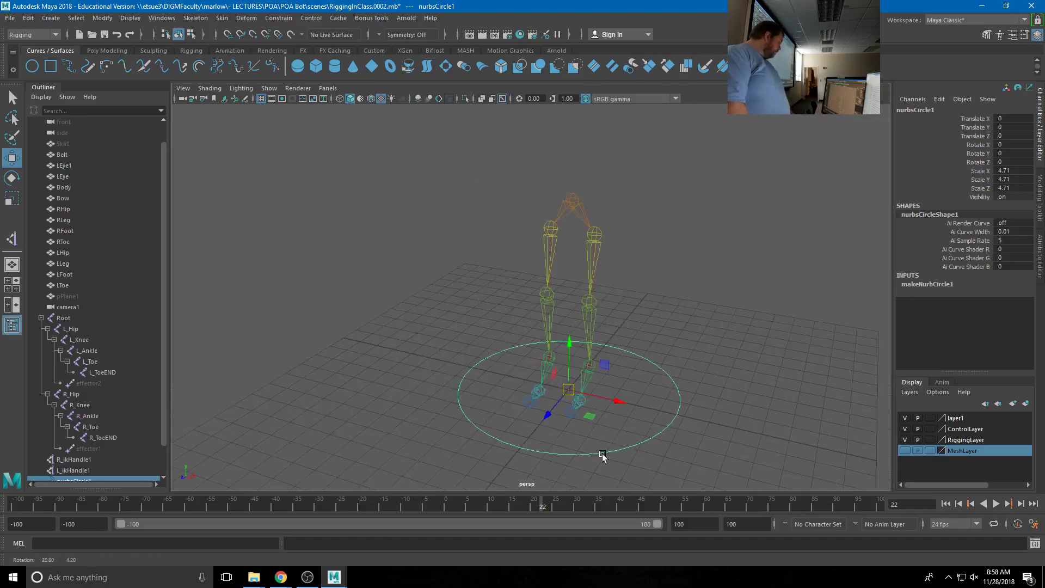
pyautogui.click(570, 200)
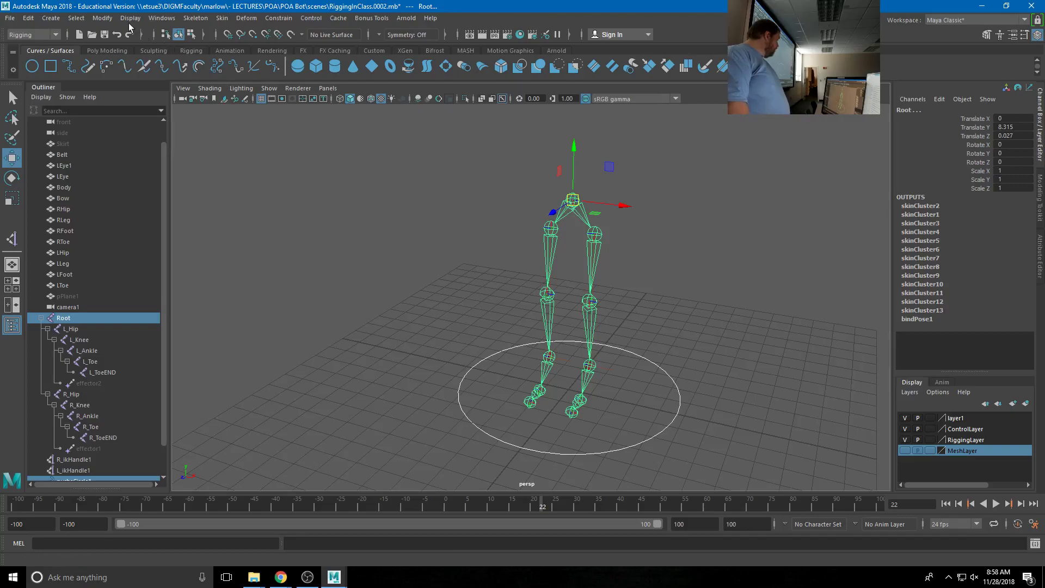
pyautogui.click(104, 18)
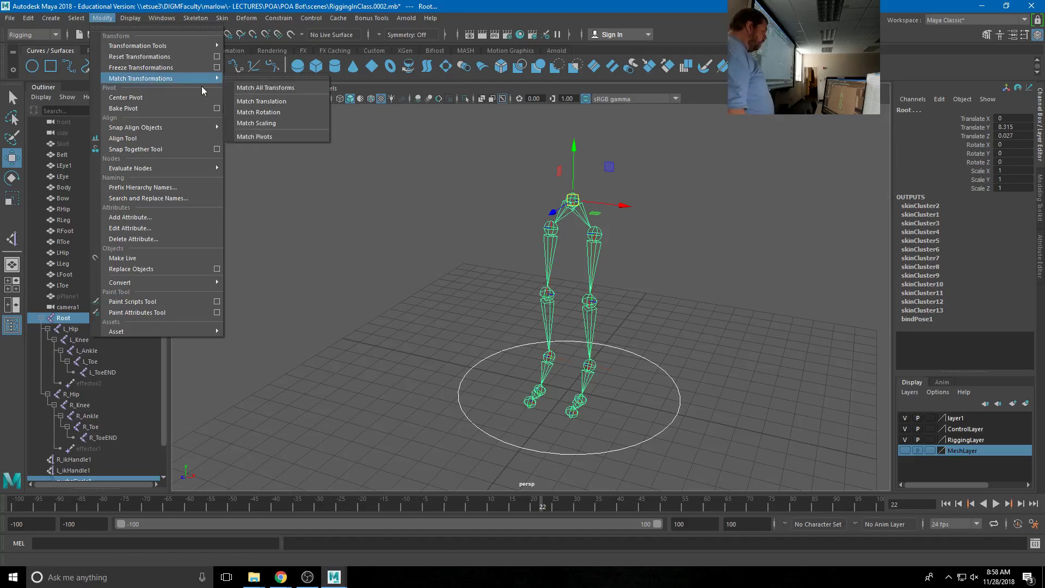
pyautogui.moveTo(215, 82)
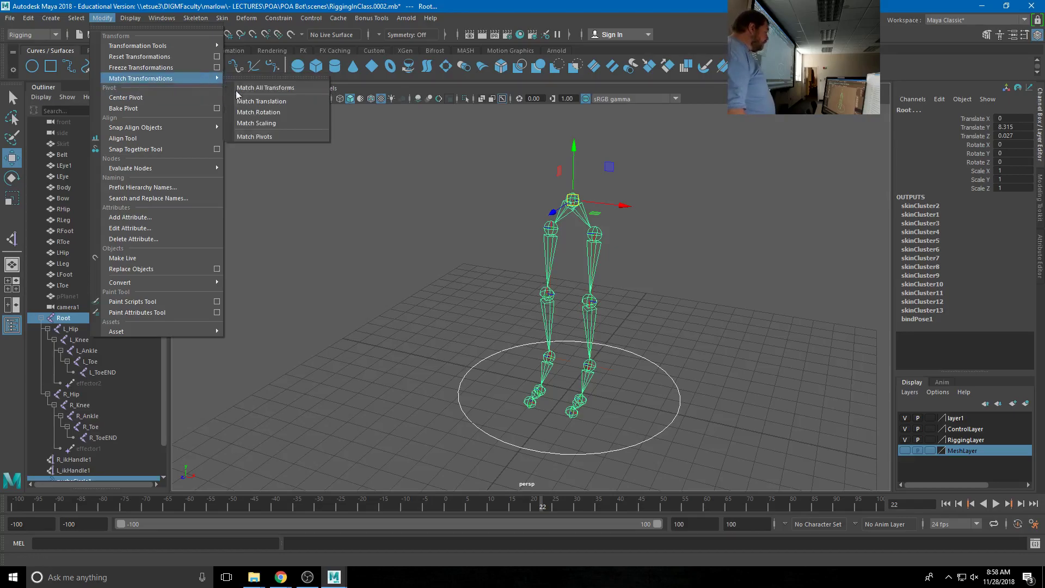
pyautogui.click(289, 102)
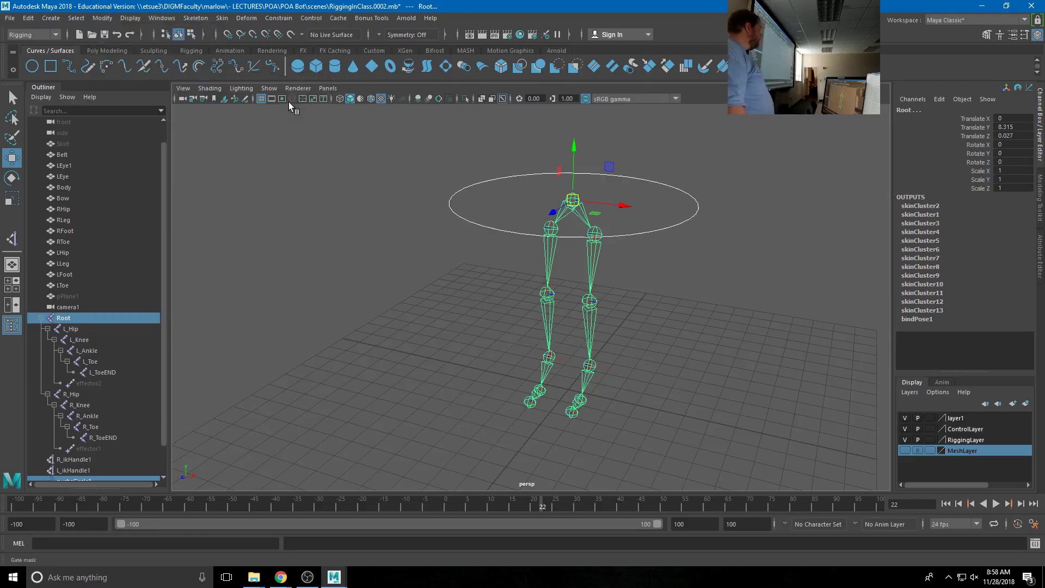
# - Try matching the circle's rotation and scaling to the Root joint, undo both, and dismiss the floating Match Transformations commands
pyautogui.click(101, 18)
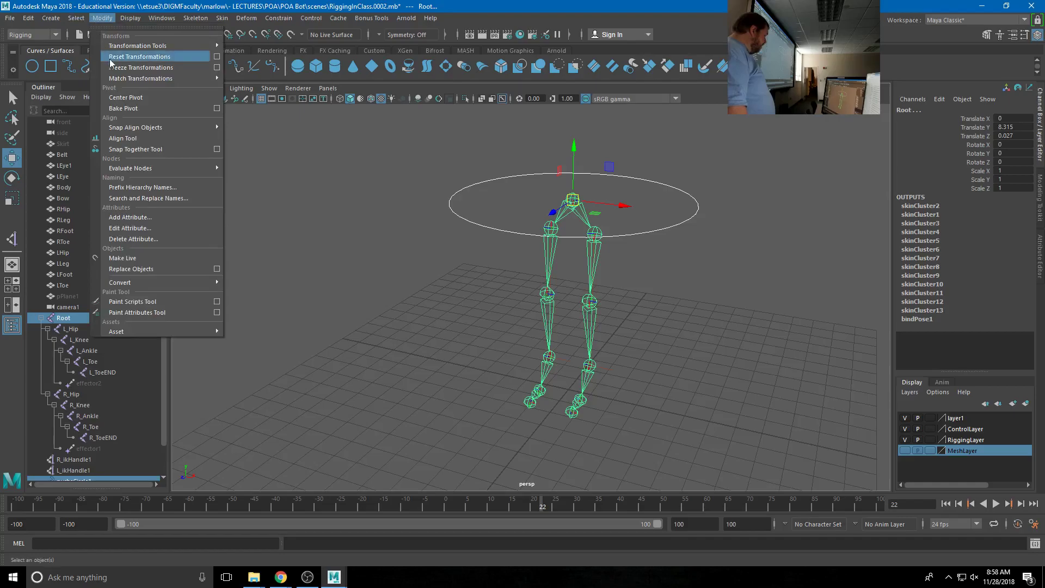
pyautogui.moveTo(194, 79)
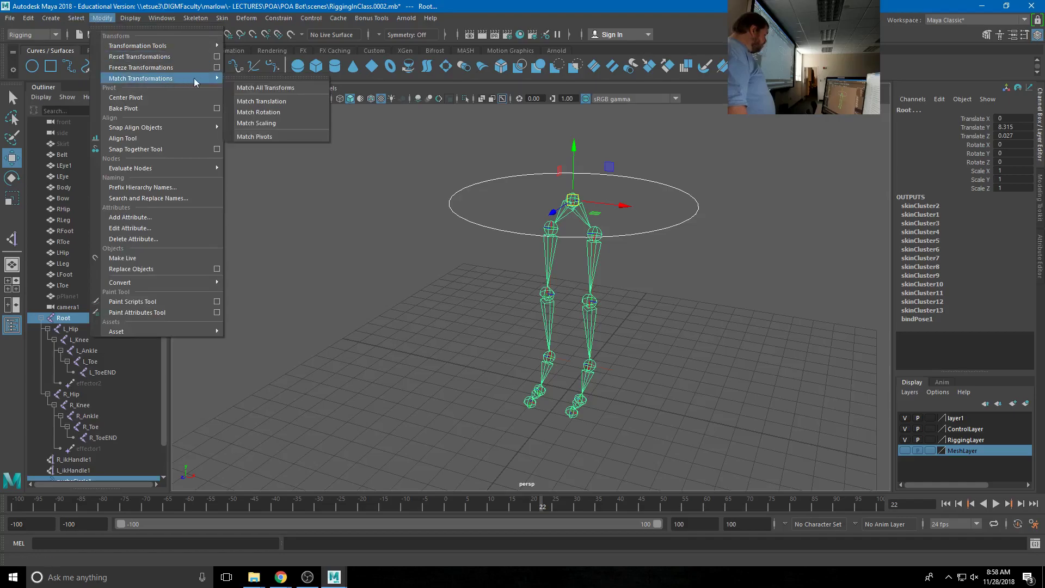
pyautogui.click(253, 79)
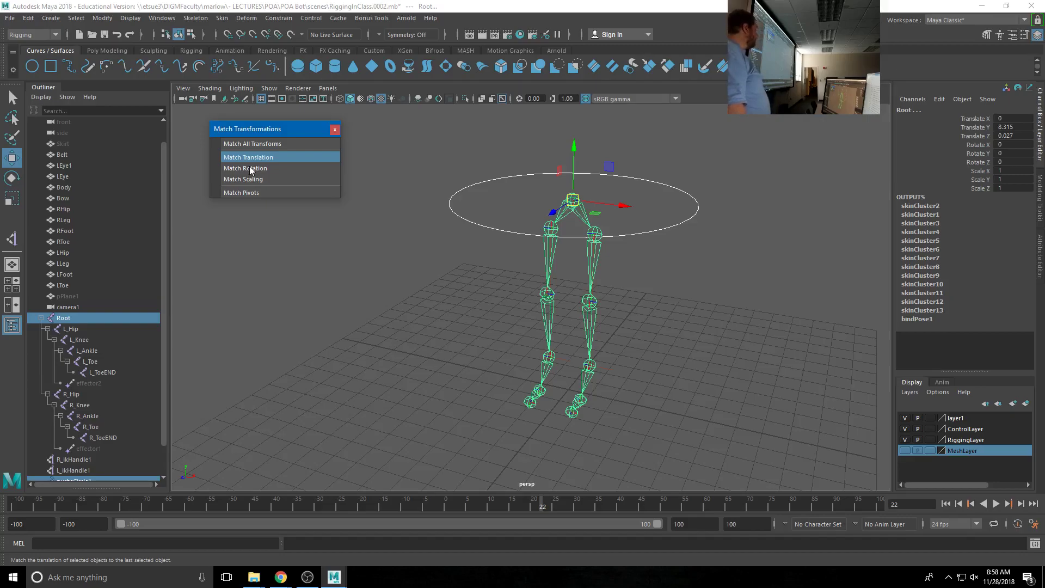
pyautogui.click(250, 171)
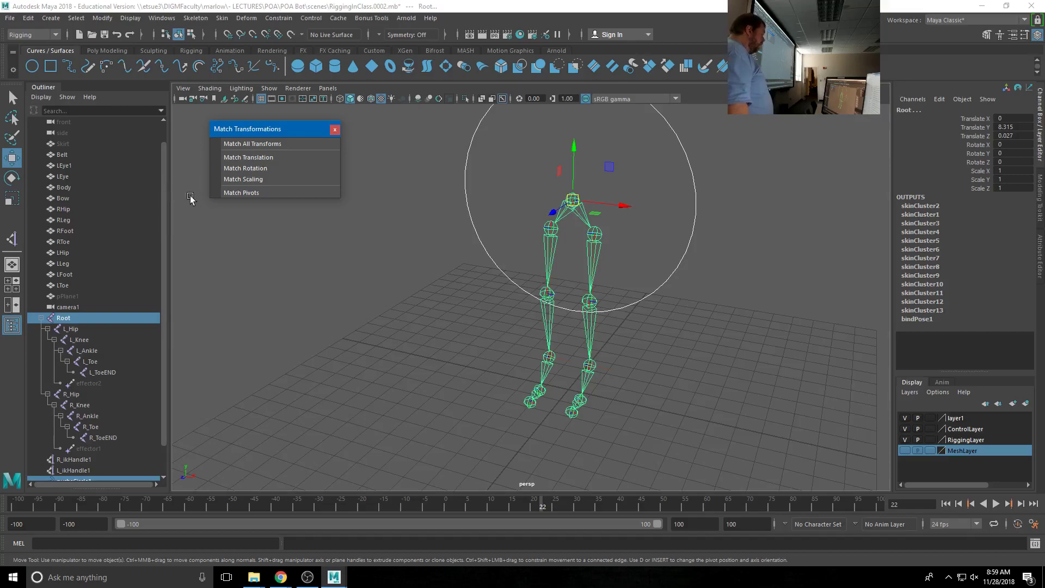
pyautogui.click(238, 180)
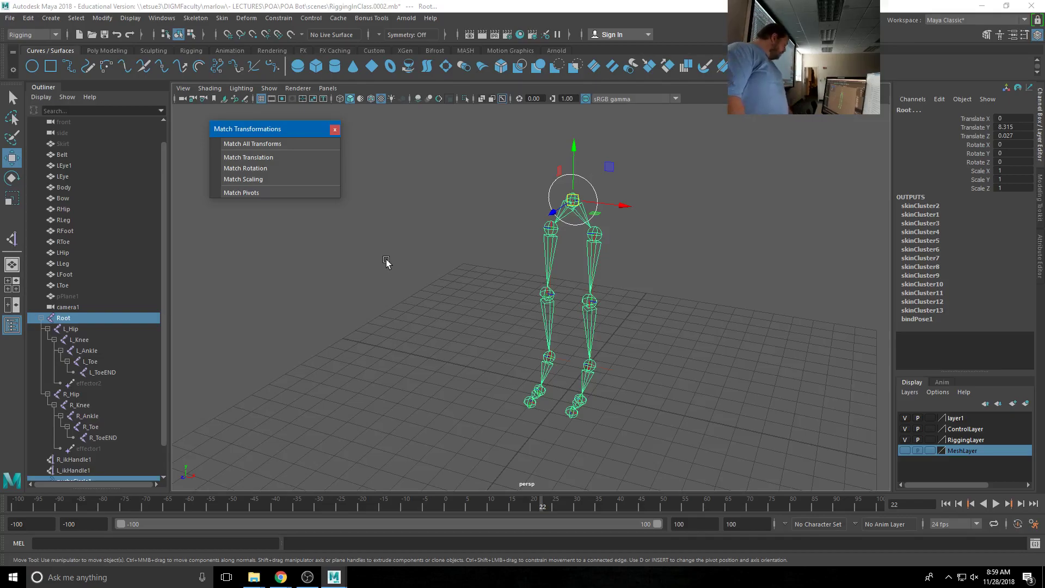
pyautogui.hotkey('ctrl', 'z')
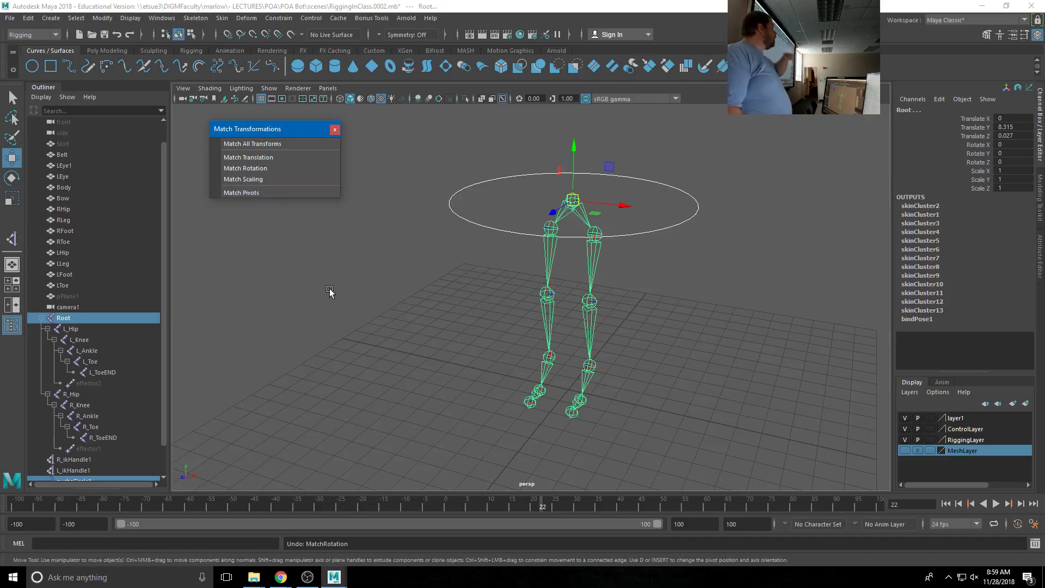
pyautogui.click(335, 131)
# - Float the Match Transformations commands in the empty area beside the skeleton and select only the NURBS circle
pyautogui.click(102, 18)
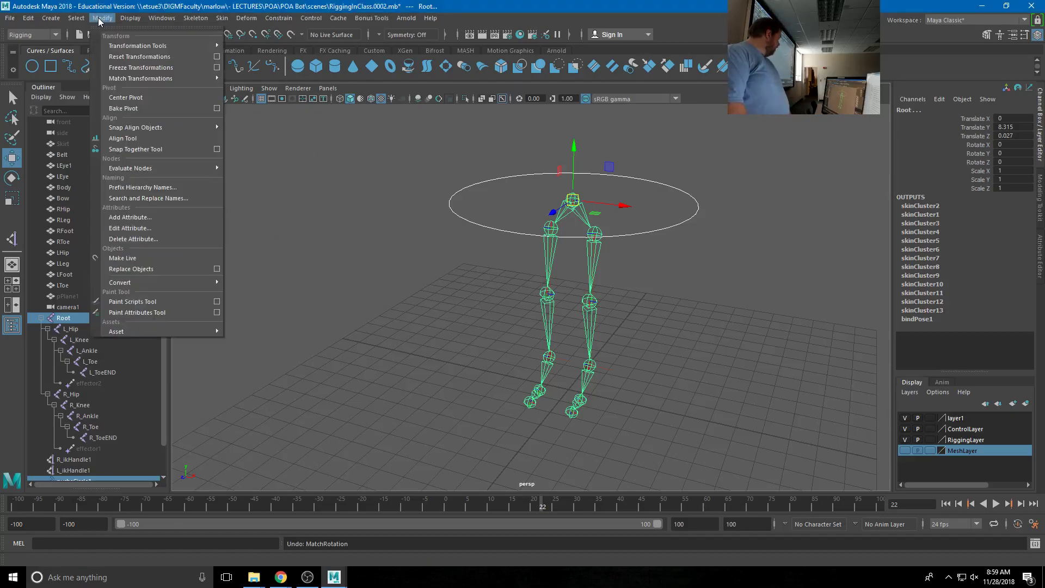
pyautogui.moveTo(132, 81)
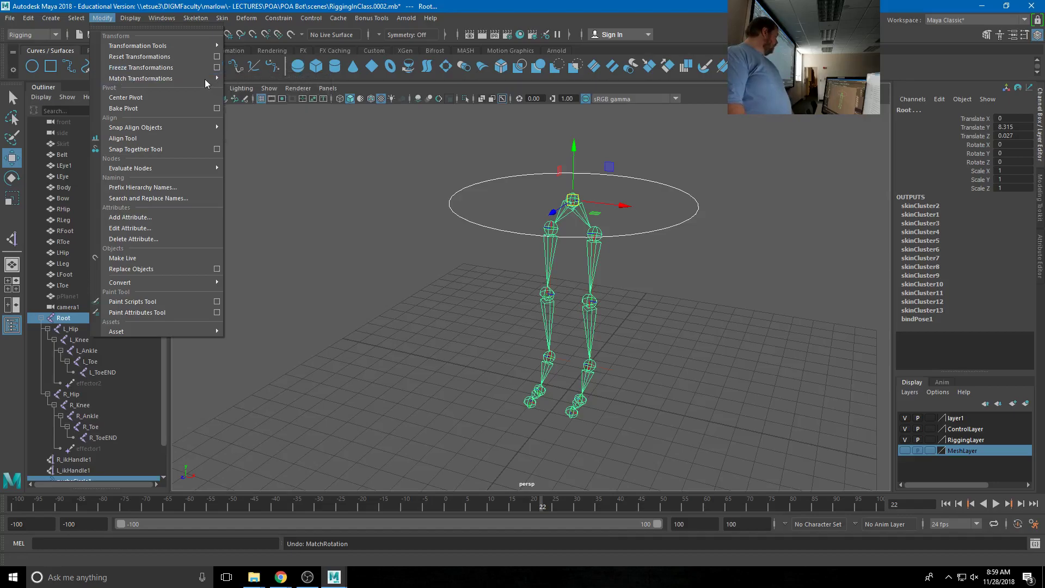
pyautogui.moveTo(207, 80)
pyautogui.click(239, 74)
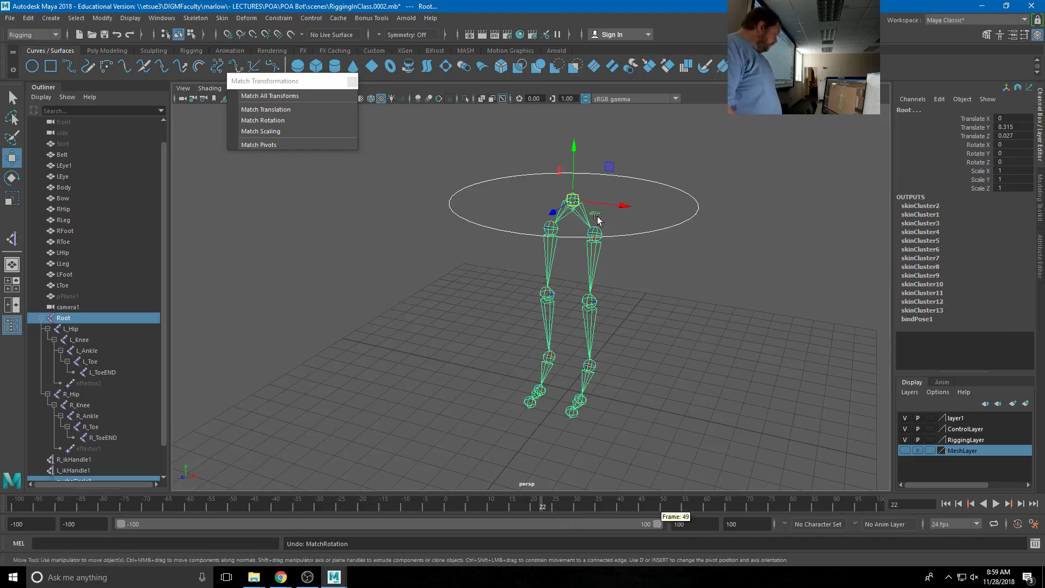
pyautogui.click(693, 244)
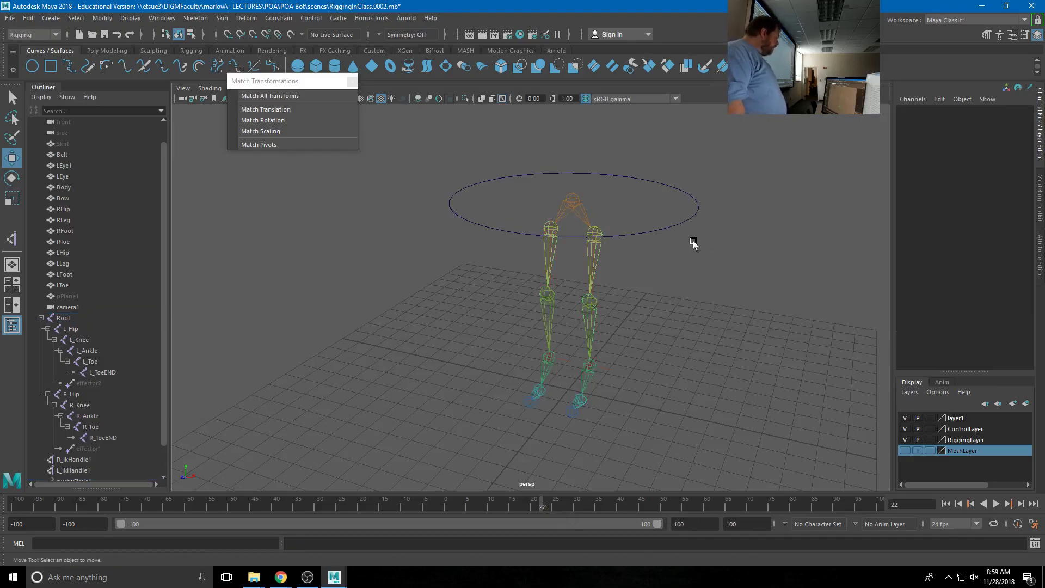
pyautogui.click(658, 228)
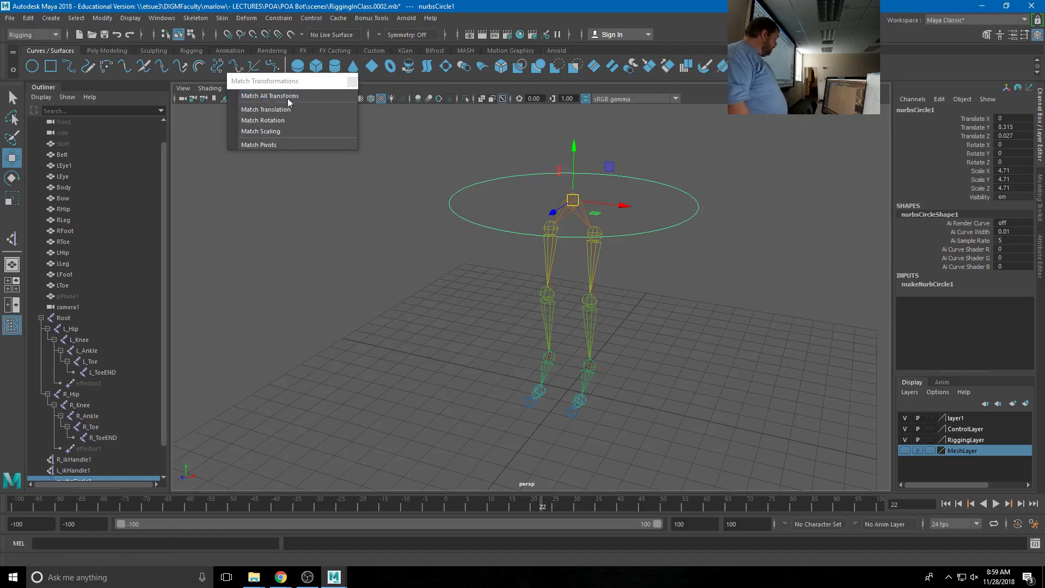
pyautogui.moveTo(292, 82); pyautogui.dragTo(257, 155)
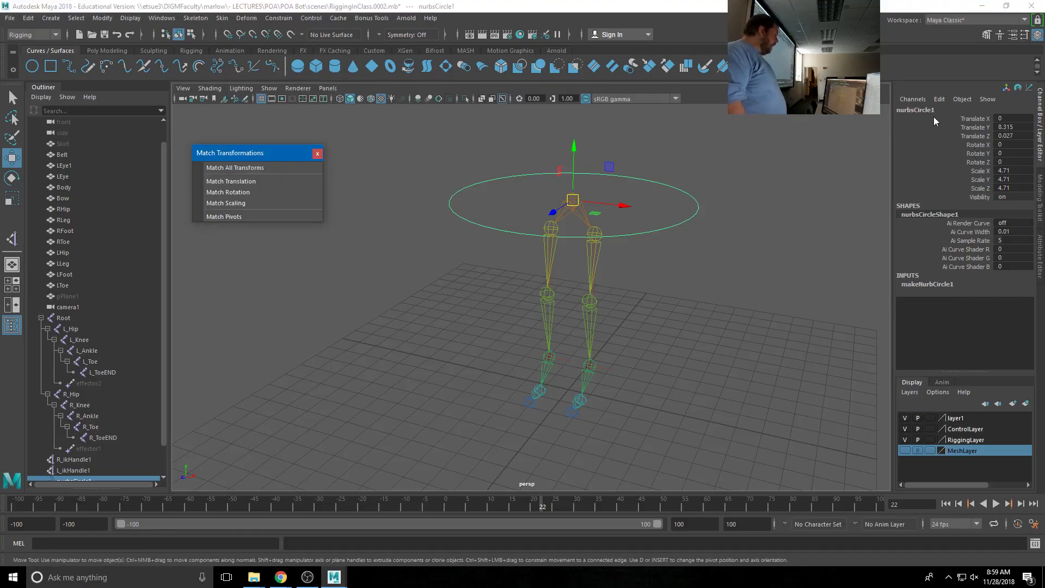
# - Rename the NURBS circle at the Root joint as RootCTRL
pyautogui.click(916, 110)
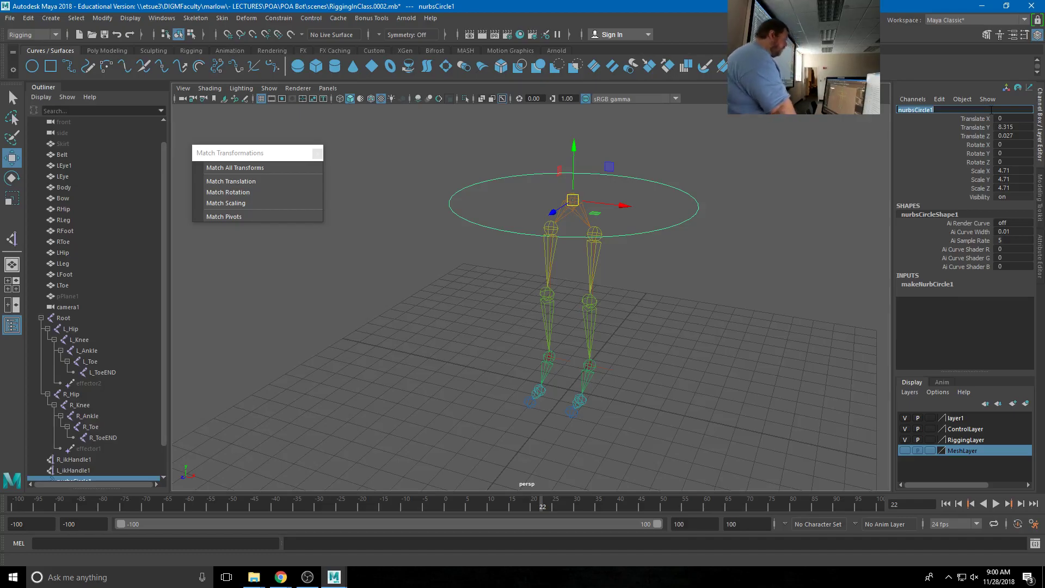
pyautogui.write('RootCTRL')
pyautogui.press('Return')
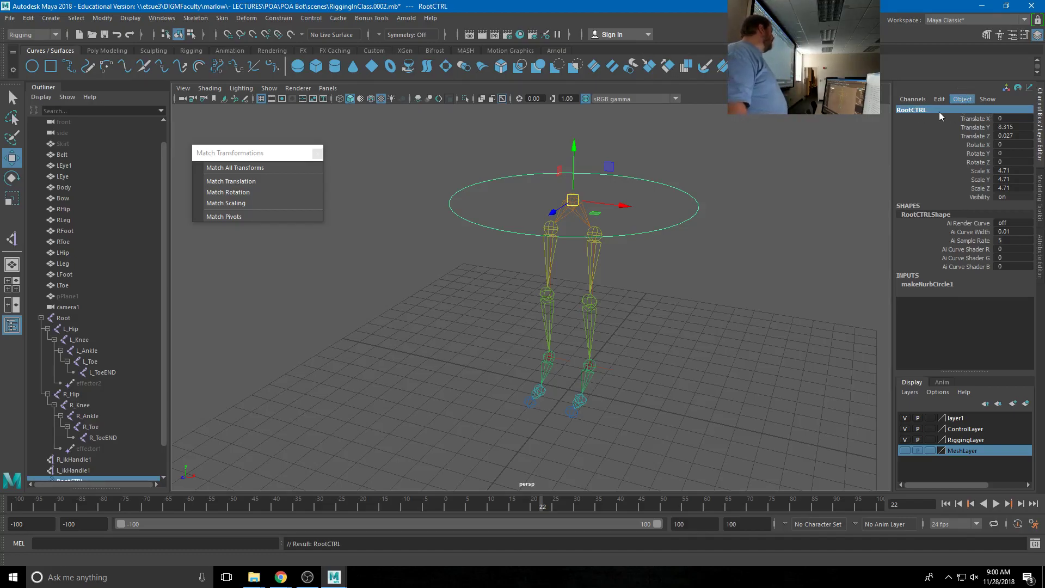
# - Freeze the transformations of RootCTRL at the Root joint
pyautogui.click(743, 153)
pyautogui.hotkey('ctrl', 'z')
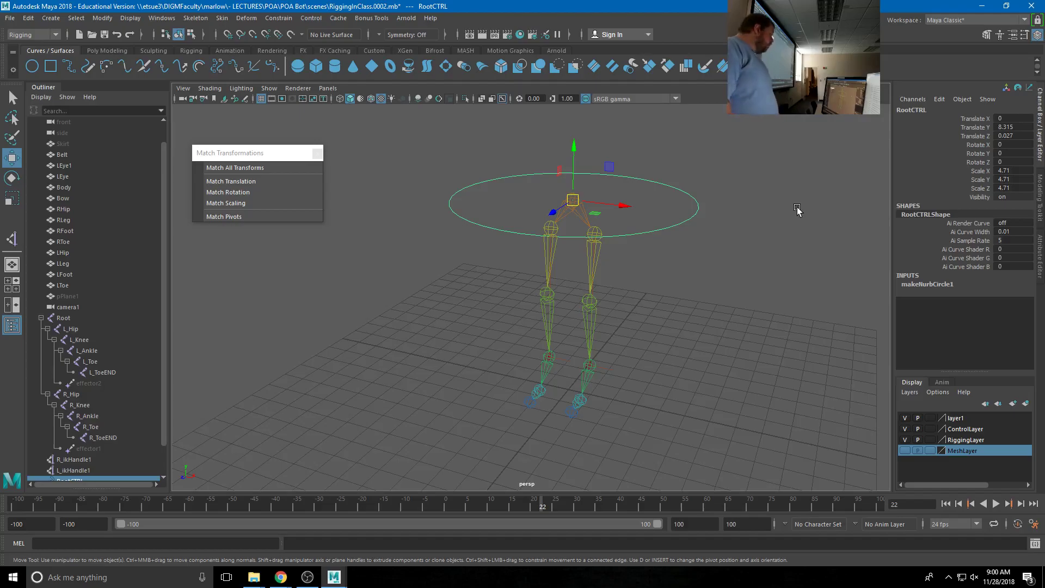
pyautogui.click(108, 21)
pyautogui.click(139, 67)
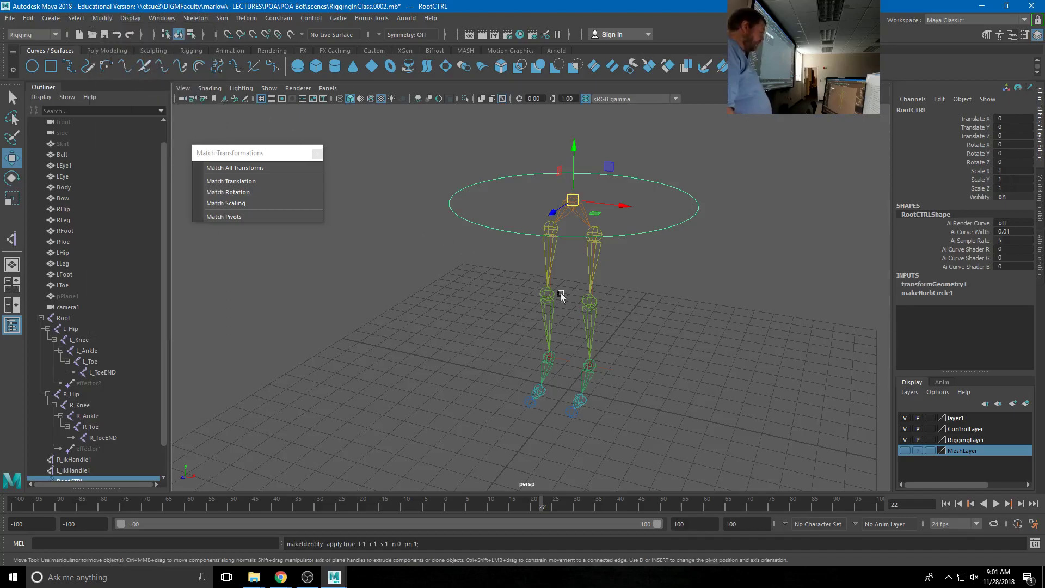
# - Try moving RootCTRL to about 9.482, -3.633, -2.683, and reset its translation and rotation values to 0
pyautogui.click(660, 338)
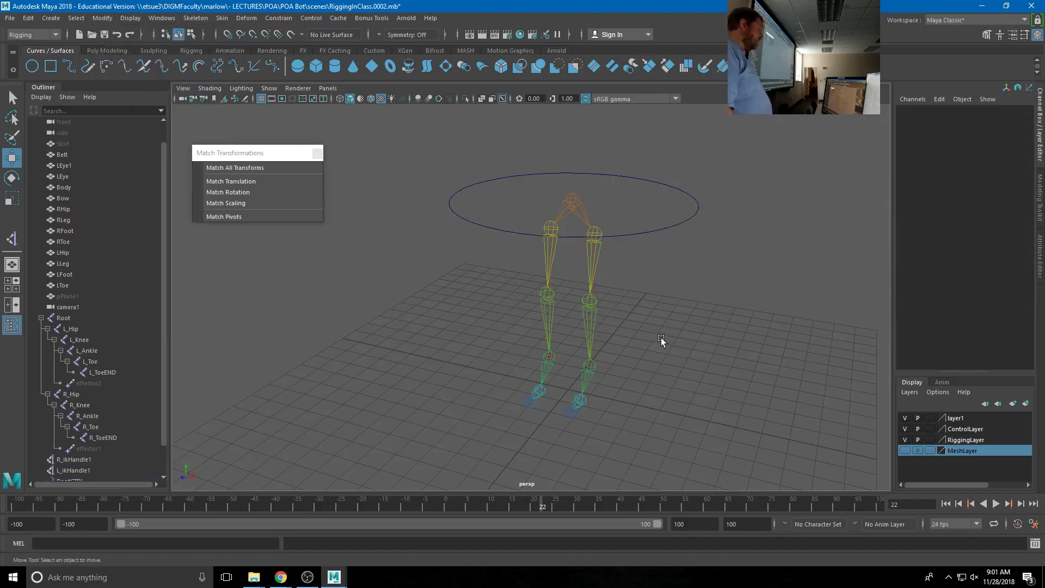
pyautogui.click(642, 232)
pyautogui.moveTo(579, 207); pyautogui.dragTo(841, 311)
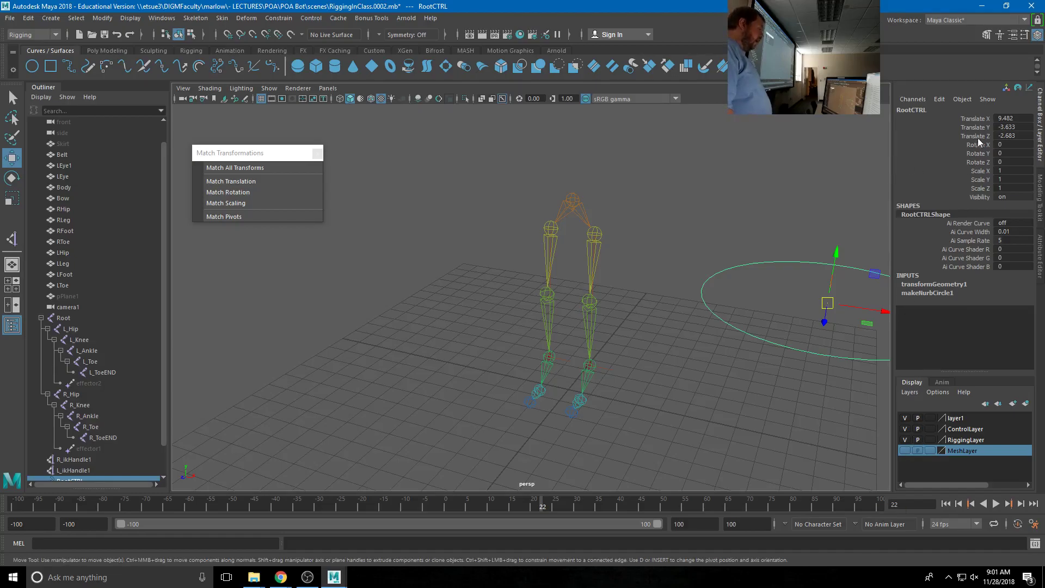
pyautogui.moveTo(1023, 118); pyautogui.dragTo(1026, 163)
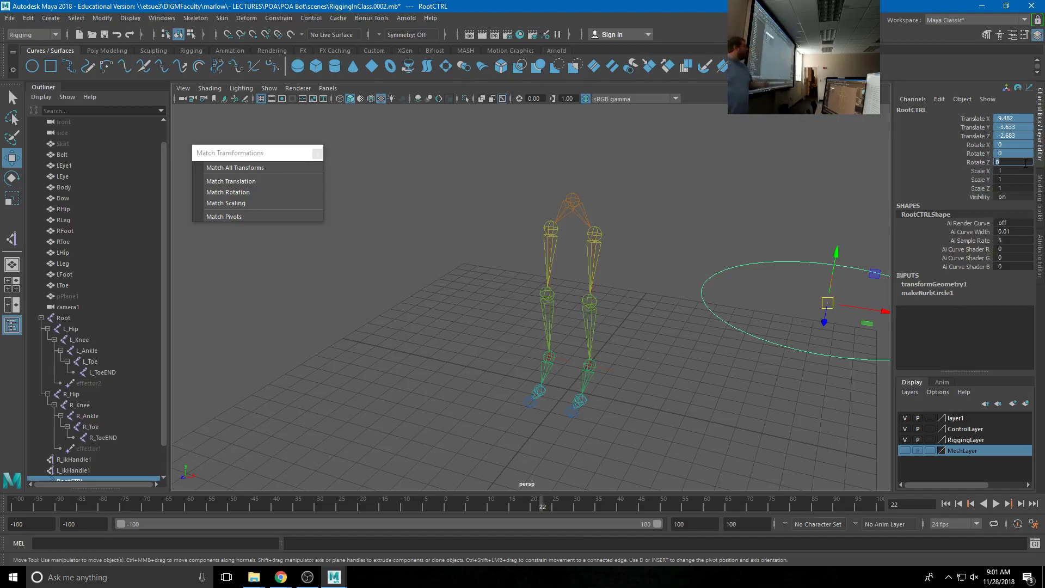
pyautogui.press('Return')
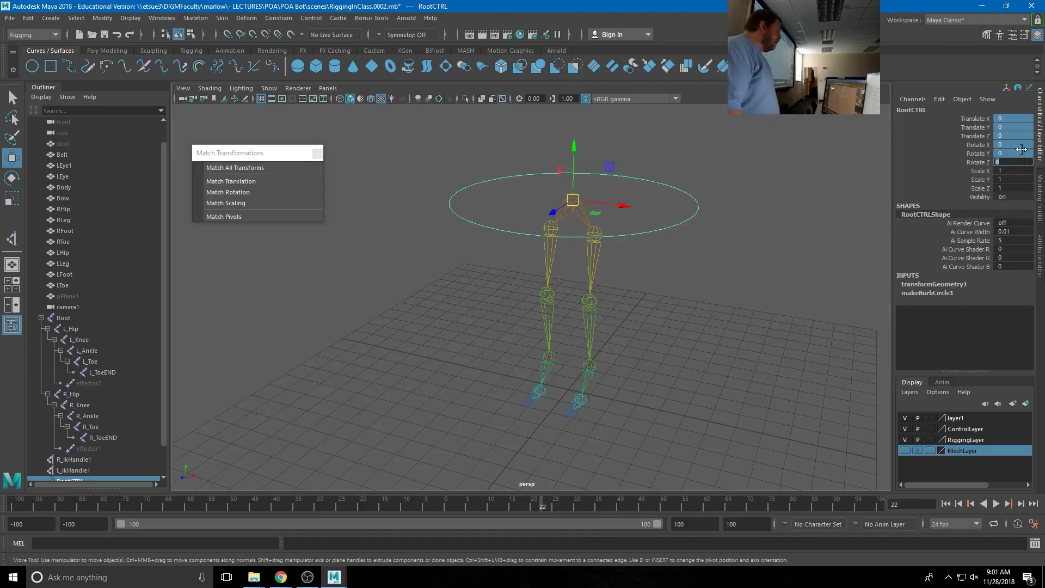
# - Try to freeze the transformations of the Root joint
pyautogui.click(734, 276)
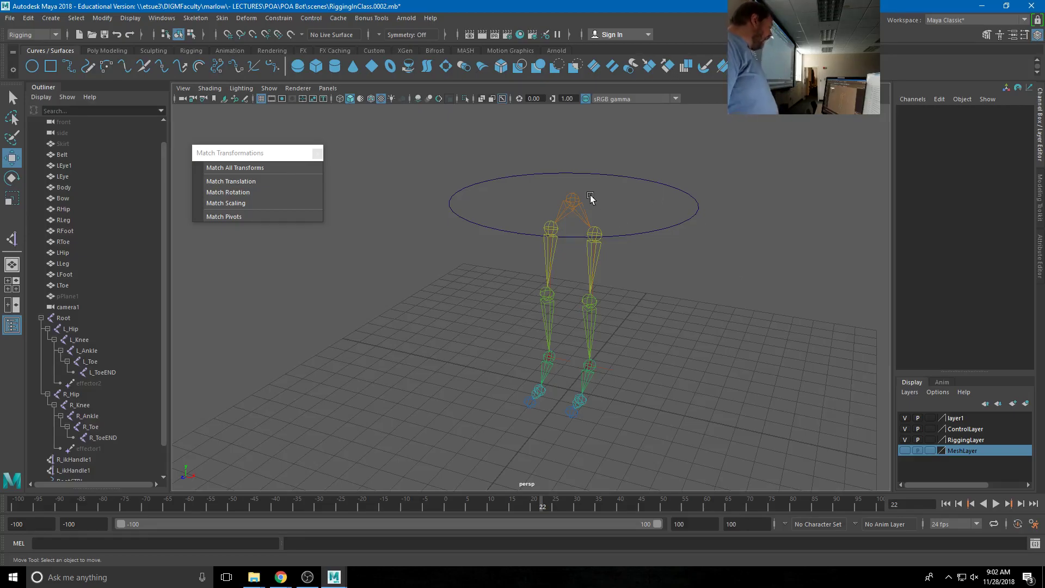
pyautogui.click(568, 202)
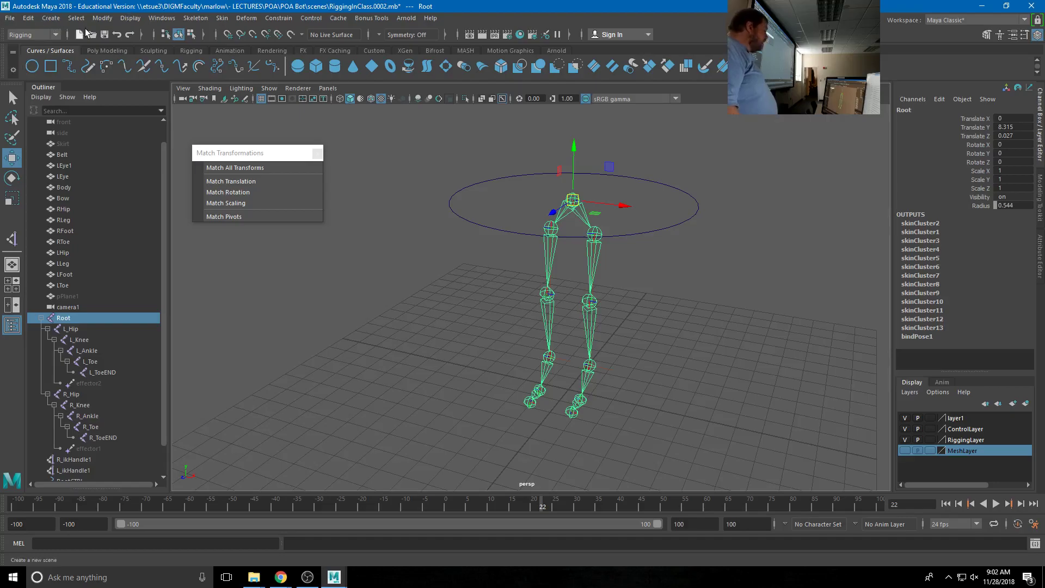
pyautogui.click(61, 19)
pyautogui.press('Escape')
pyautogui.click(100, 18)
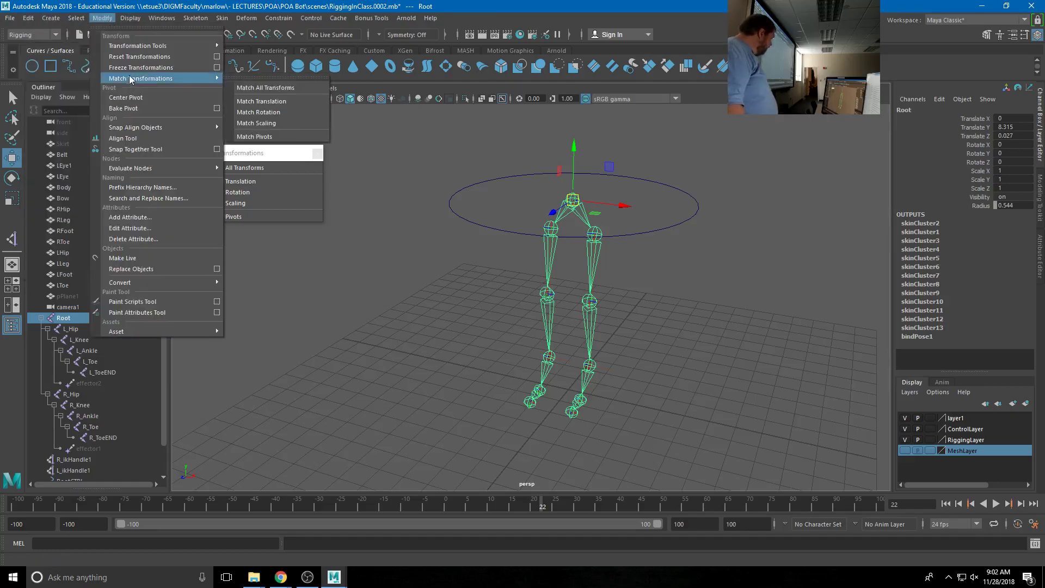
pyautogui.click(131, 70)
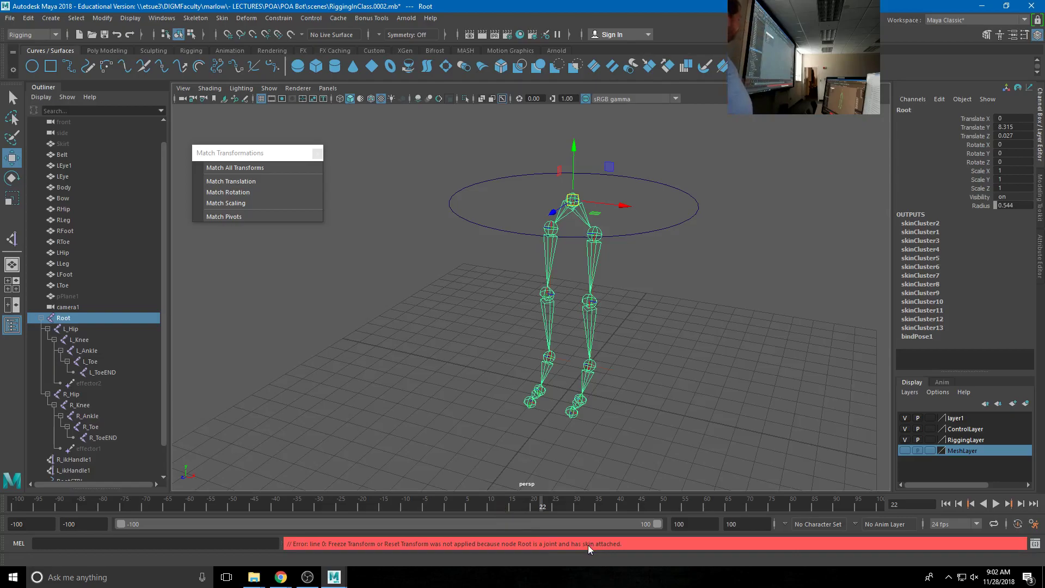
pyautogui.click(721, 222)
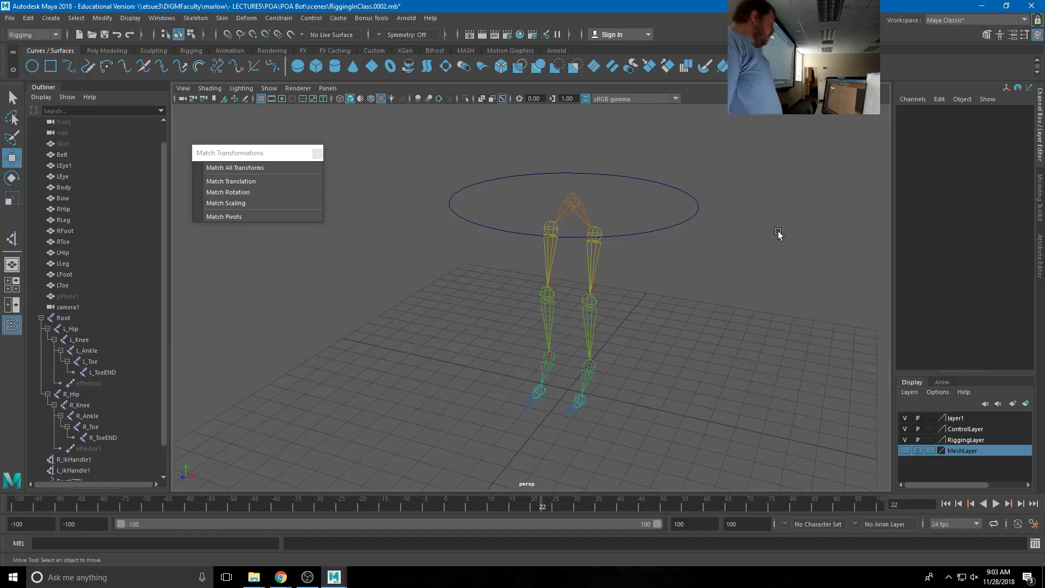
# - Try moving RootCTRL to about 1.214, 1.403, -1.196, and undo the move
pyautogui.moveTo(653, 187); pyautogui.dragTo(693, 303)
pyautogui.press('d')
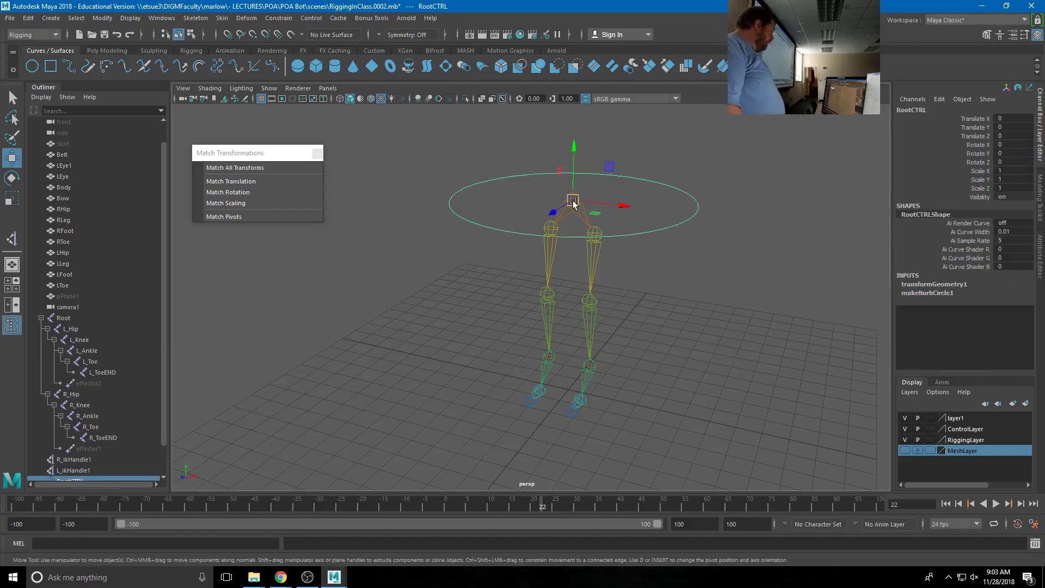
pyautogui.moveTo(603, 152); pyautogui.dragTo(611, 163)
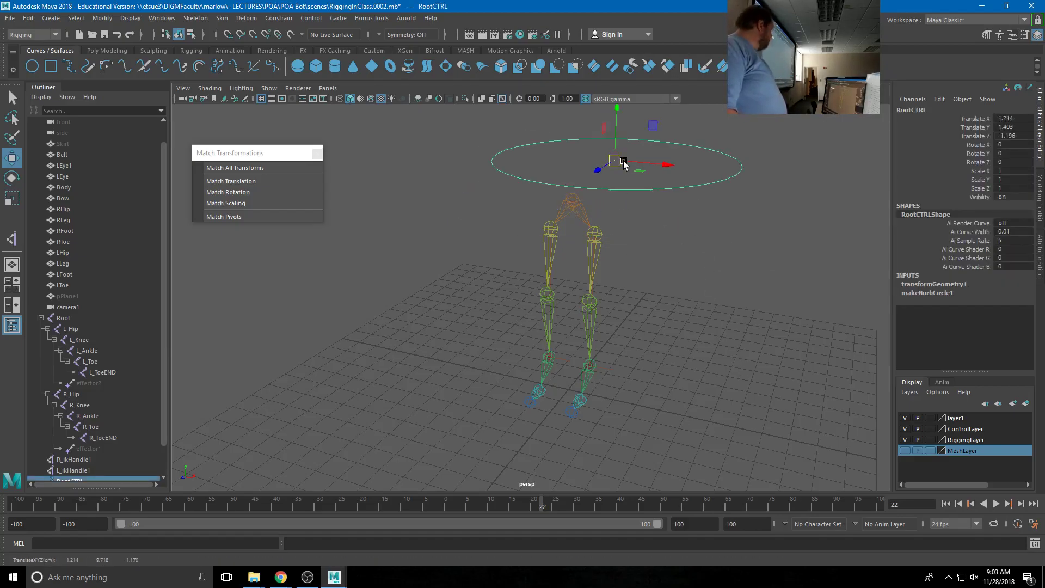
pyautogui.hotkey('ctrl', 'z')
pyautogui.click(686, 267)
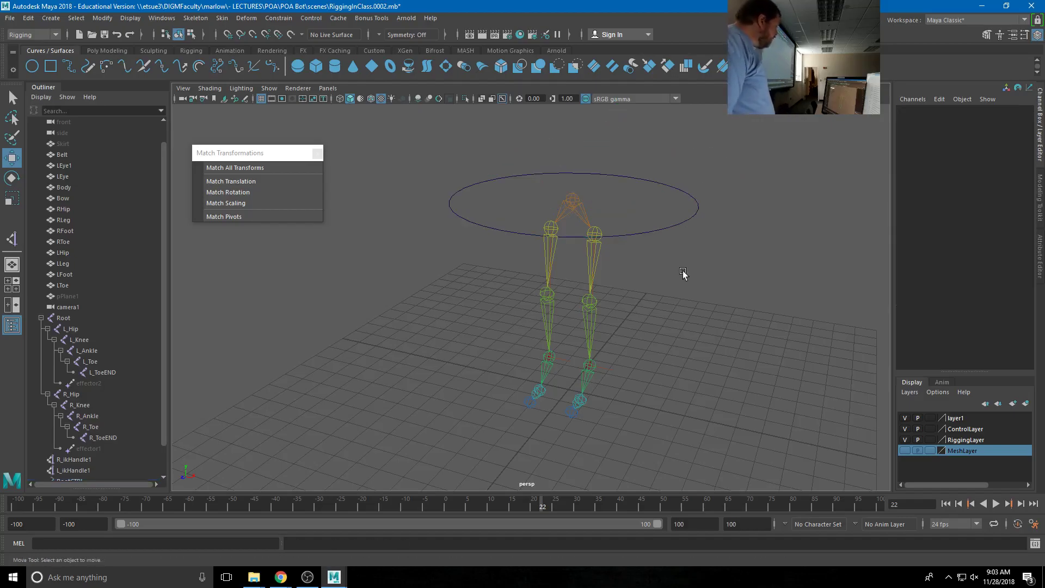
# - Launch a second Maya session with an empty scene and maximize its window
pyautogui.click(82, 582)
pyautogui.write('Maya')
pyautogui.press('Return')
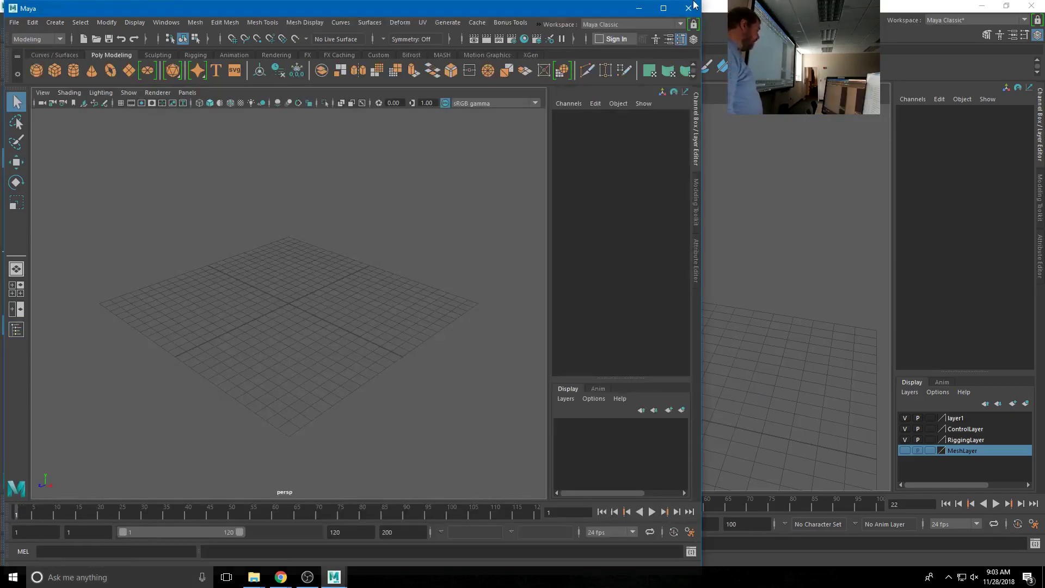
pyautogui.click(664, 8)
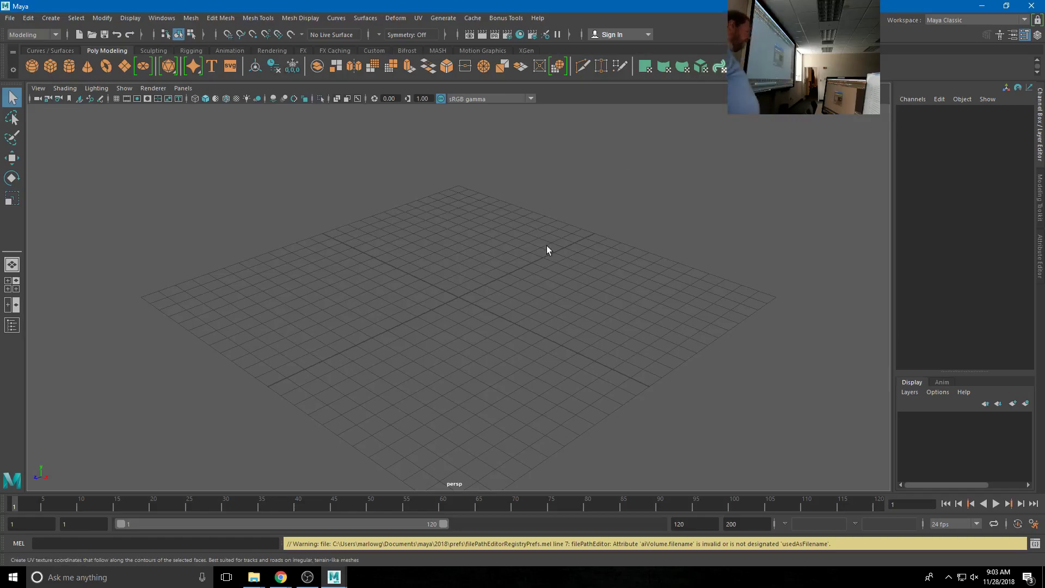
pyautogui.click(578, 368)
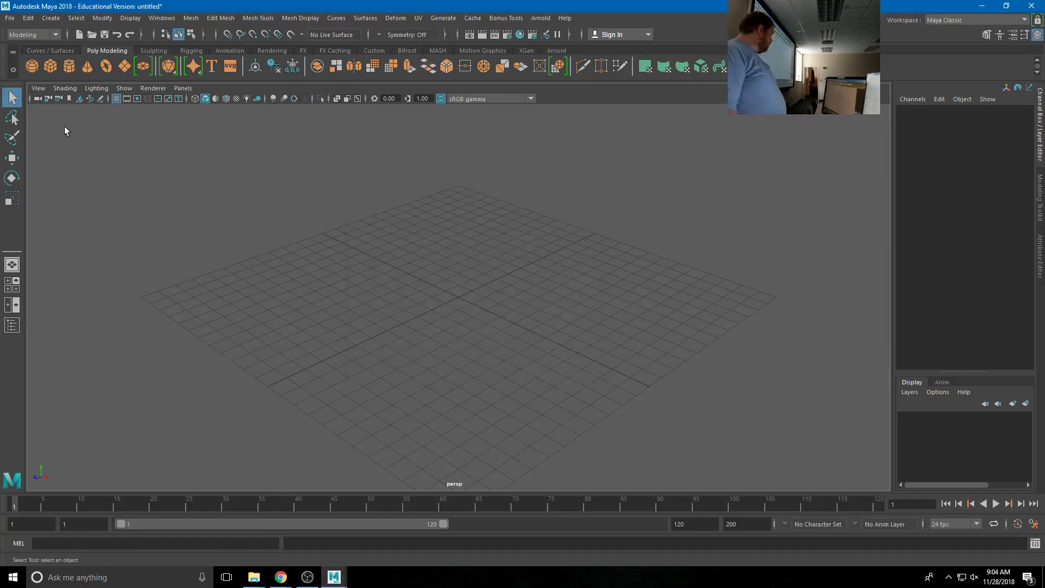
# - Create two polygon spheres and a cube, and move the spheres along X to about -5.3 and 4.75, leaving the cube at the origin
pyautogui.click(31, 66)
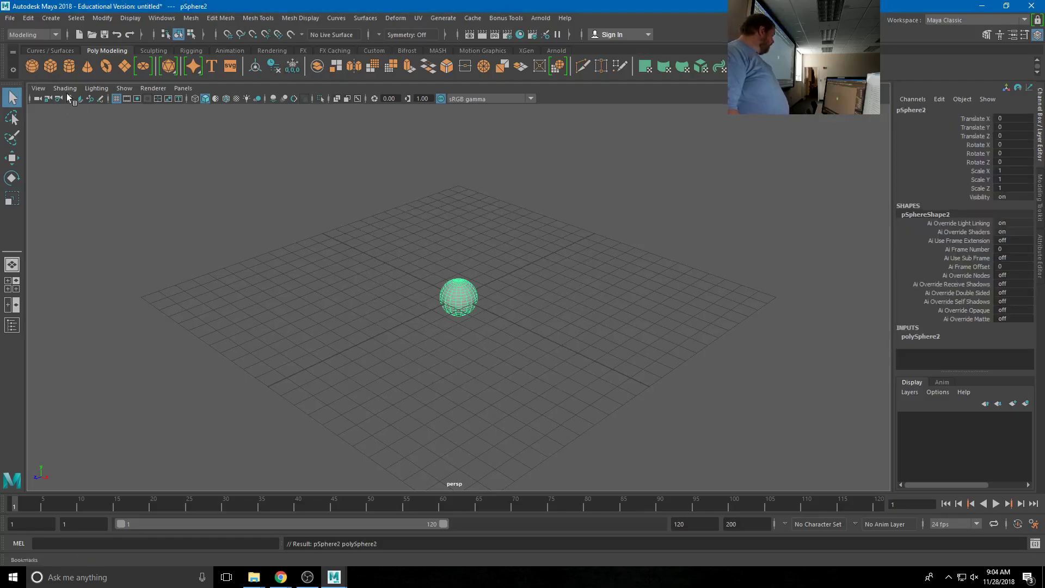
pyautogui.click(469, 302)
pyautogui.press('w')
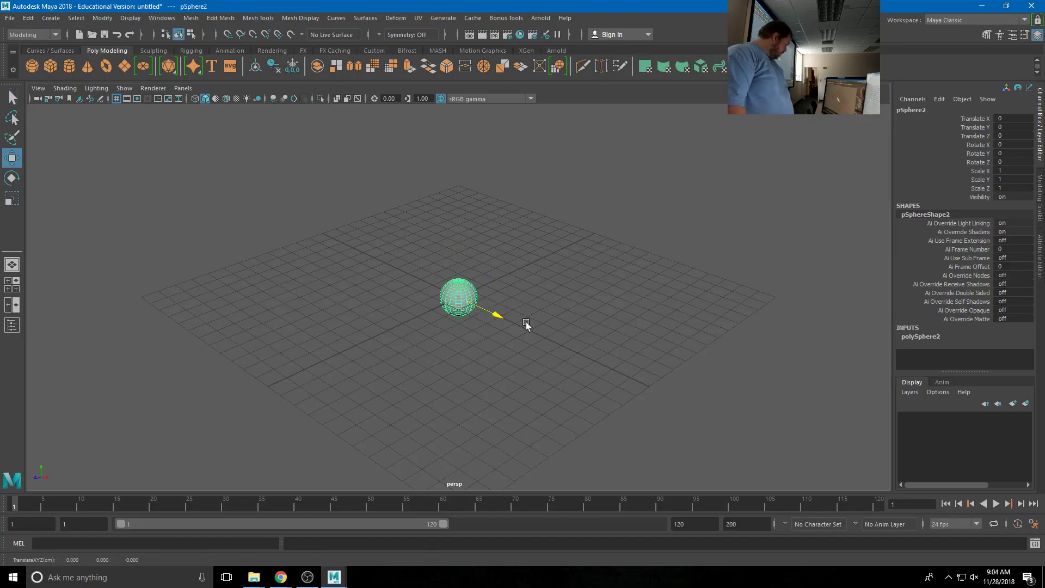
pyautogui.moveTo(526, 322); pyautogui.dragTo(534, 331)
pyautogui.moveTo(475, 303); pyautogui.dragTo(408, 275)
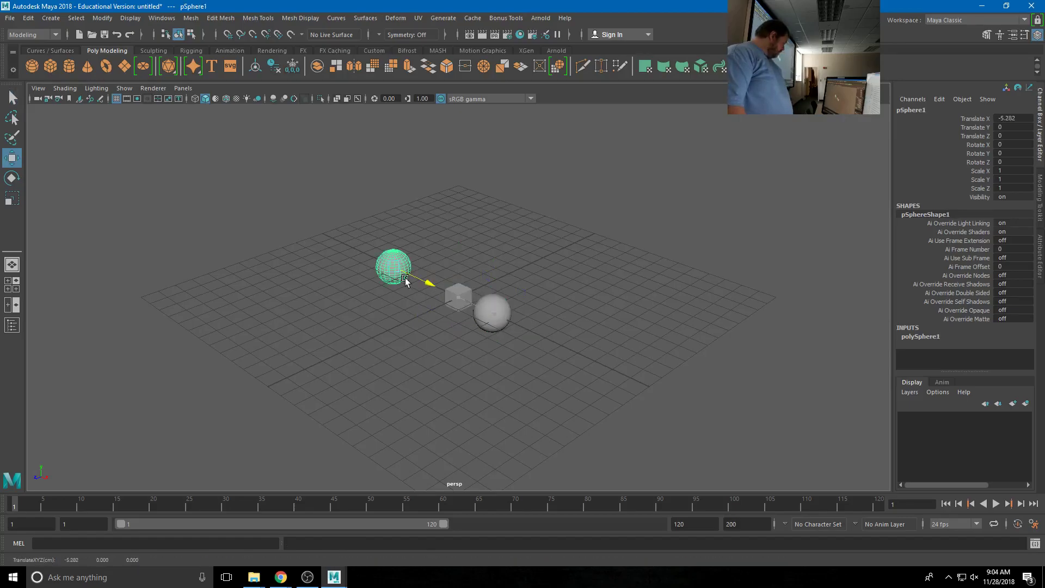
pyautogui.click(498, 320)
pyautogui.moveTo(514, 331); pyautogui.dragTo(550, 348)
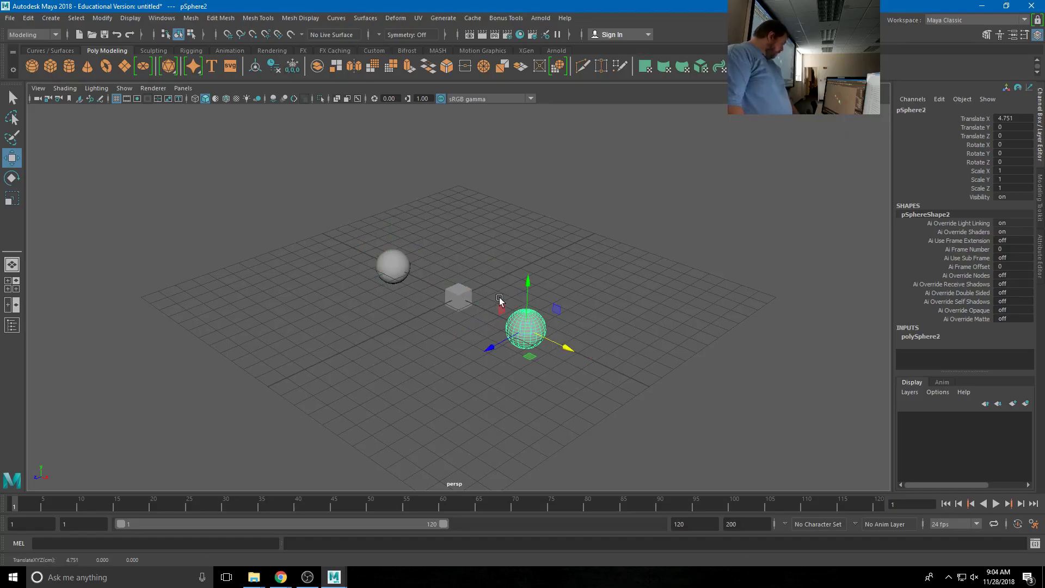
# - Select the cube between the spheres and display the Outliner beside the perspective view of all three objects
pyautogui.click(440, 296)
pyautogui.click(455, 303)
pyautogui.press('f')
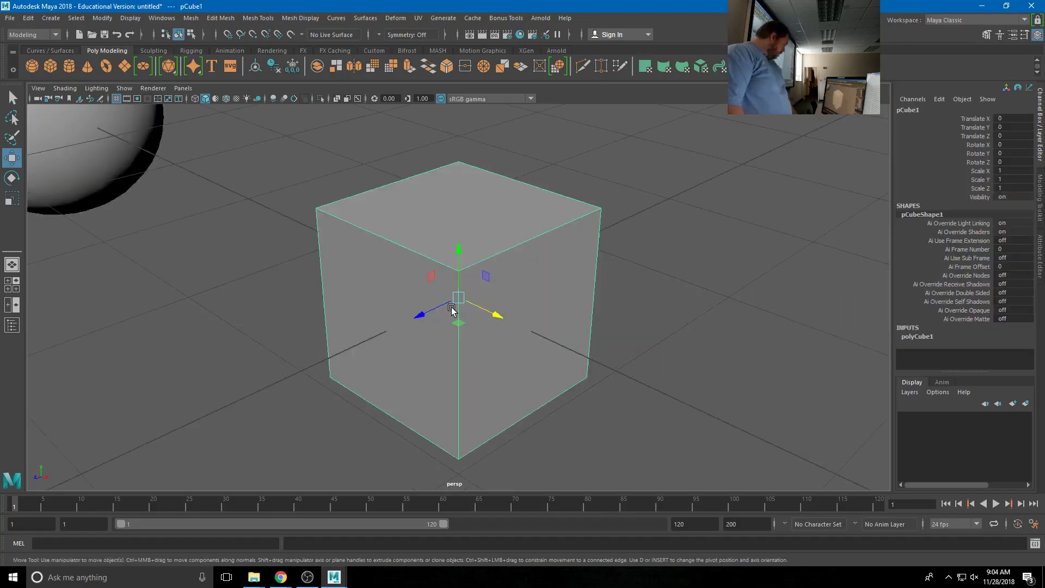
pyautogui.keyDown('alt'); pyautogui.moveTo(480, 306); pyautogui.dragTo(486, 318); pyautogui.keyUp('alt')
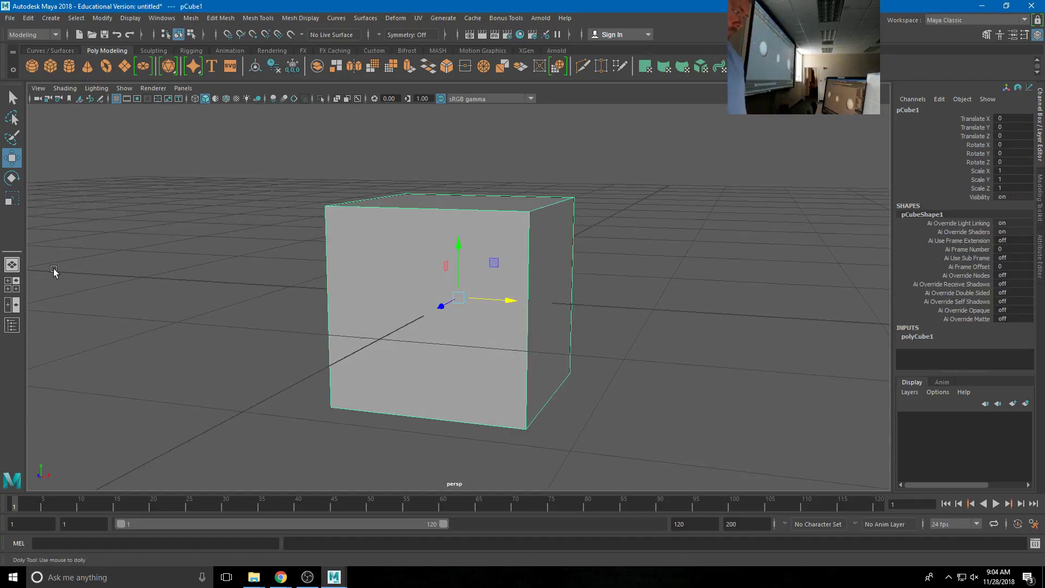
pyautogui.scroll(-5, 52, 271)
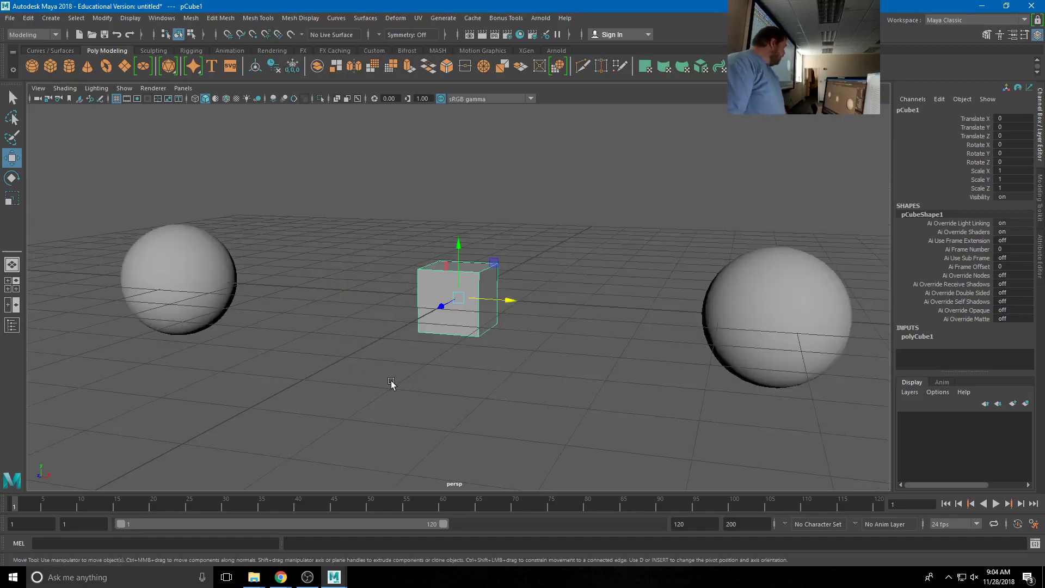
pyautogui.keyDown('alt'); pyautogui.moveTo(469, 361); pyautogui.dragTo(497, 403); pyautogui.keyUp('alt')
pyautogui.scroll(-5, 394, 374)
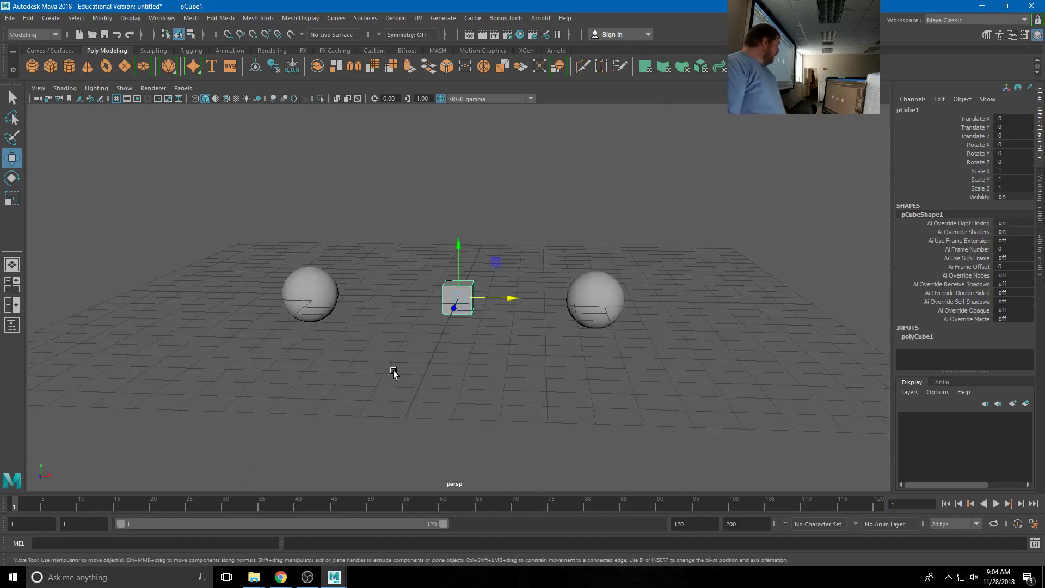
pyautogui.click(12, 325)
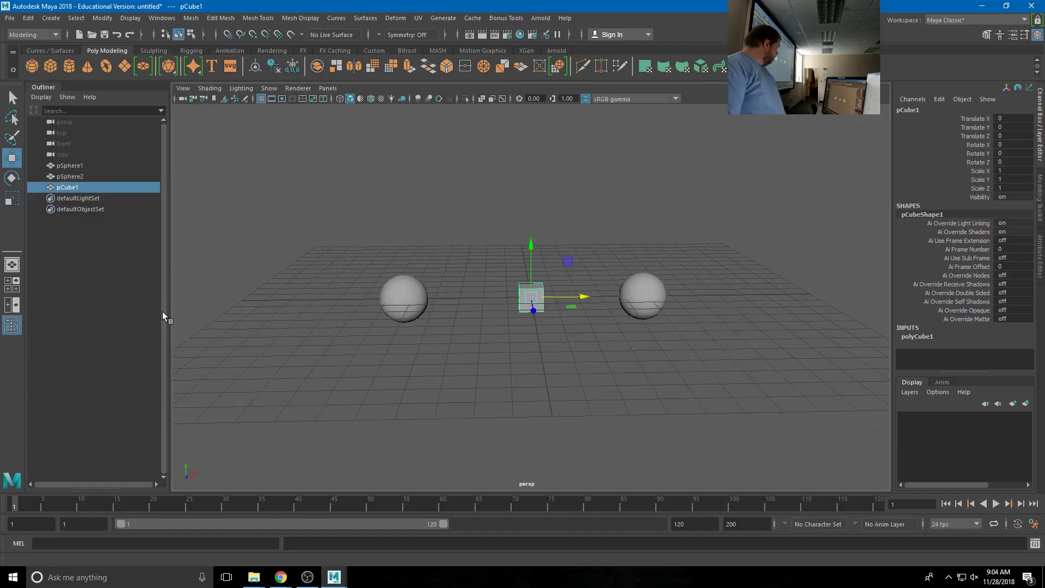
# - Try moving pSphere1 to about -5.345, 1.674, -0.442, and undo the move
pyautogui.click(414, 299)
pyautogui.moveTo(411, 299); pyautogui.dragTo(407, 255)
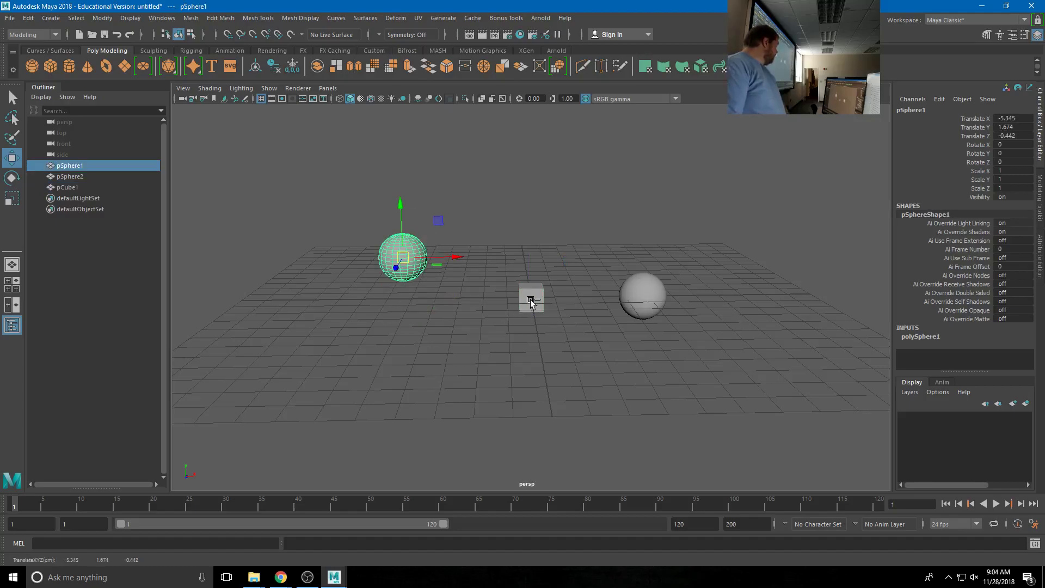
pyautogui.hotkey('ctrl', 'z')
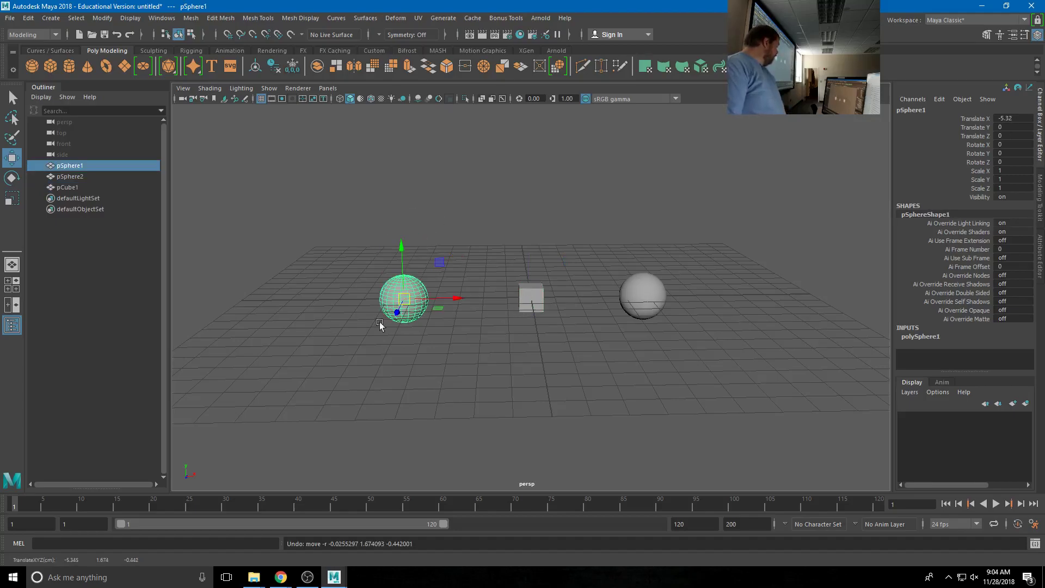
# - Parent pCube1 under pSphere1 and try moving the sphere to about -10.829, 3.546, -1.184
pyautogui.click(541, 295)
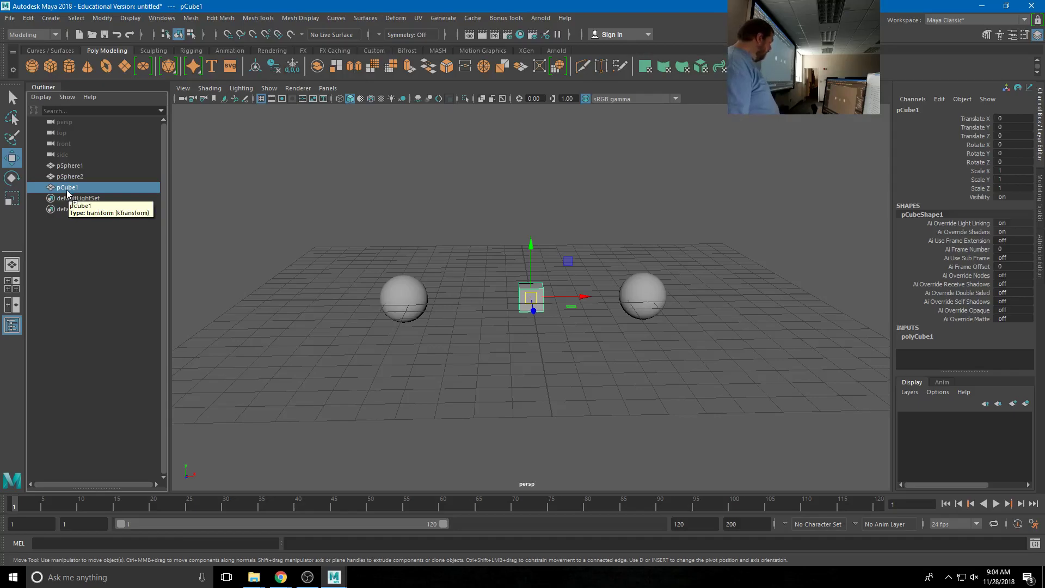
pyautogui.moveTo(68, 191); pyautogui.dragTo(71, 169, button='middle')
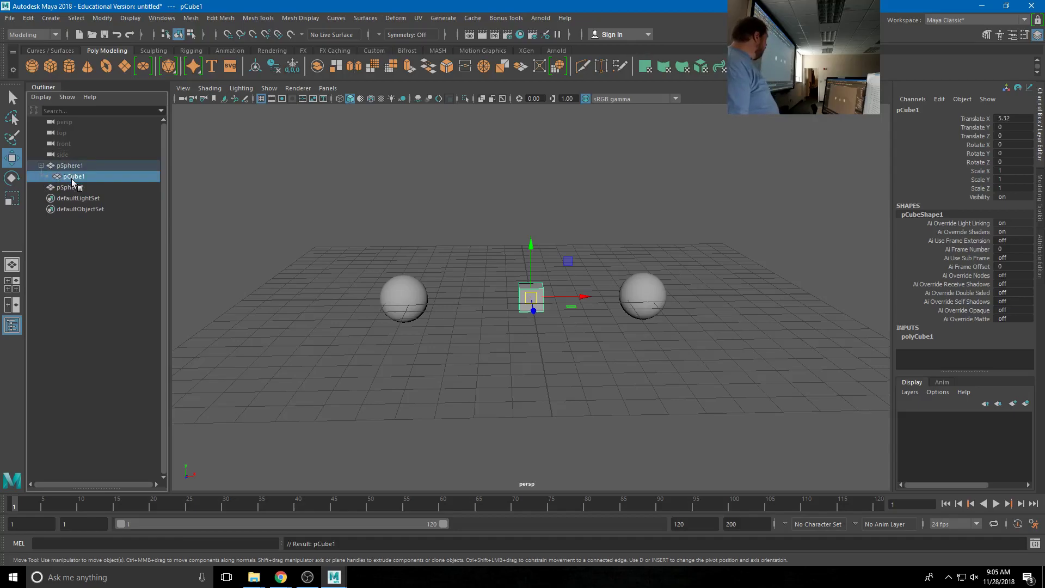
pyautogui.click(73, 165)
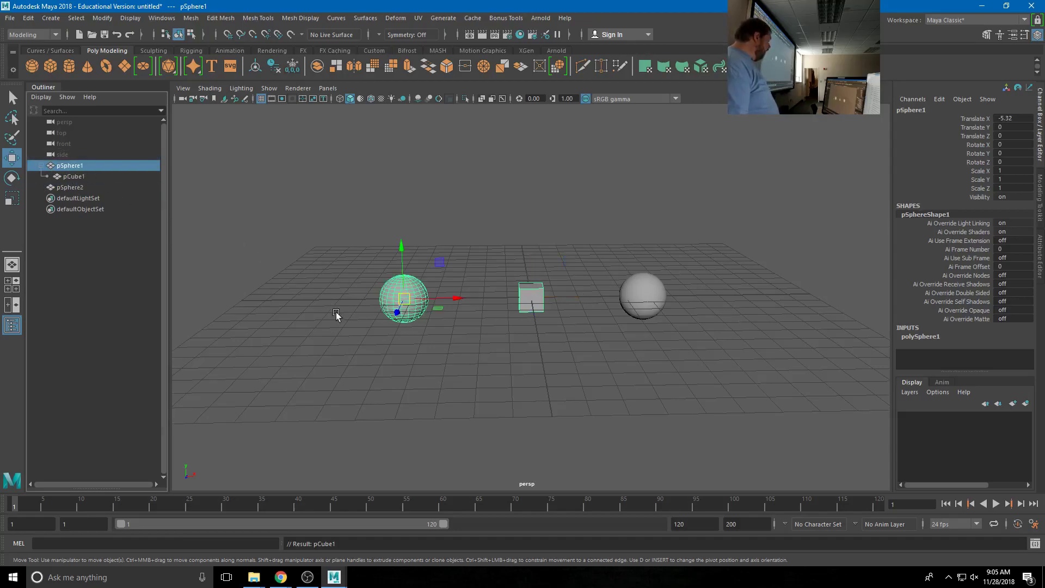
pyautogui.moveTo(395, 297); pyautogui.dragTo(359, 300)
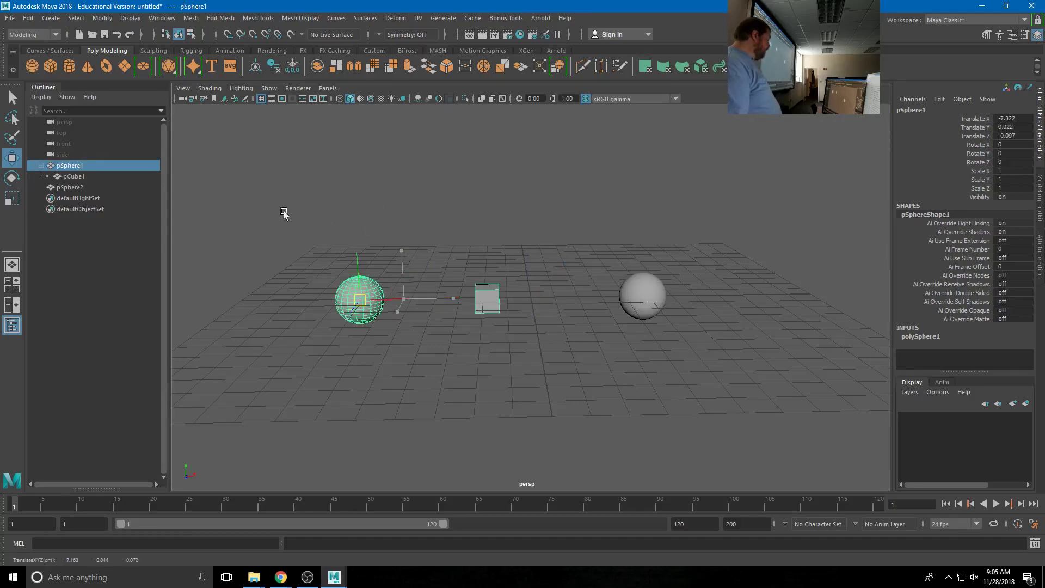
pyautogui.hotkey('ctrl', 'z')
pyautogui.click(410, 213)
pyautogui.moveTo(410, 213); pyautogui.dragTo(665, 174)
pyautogui.click(291, 204)
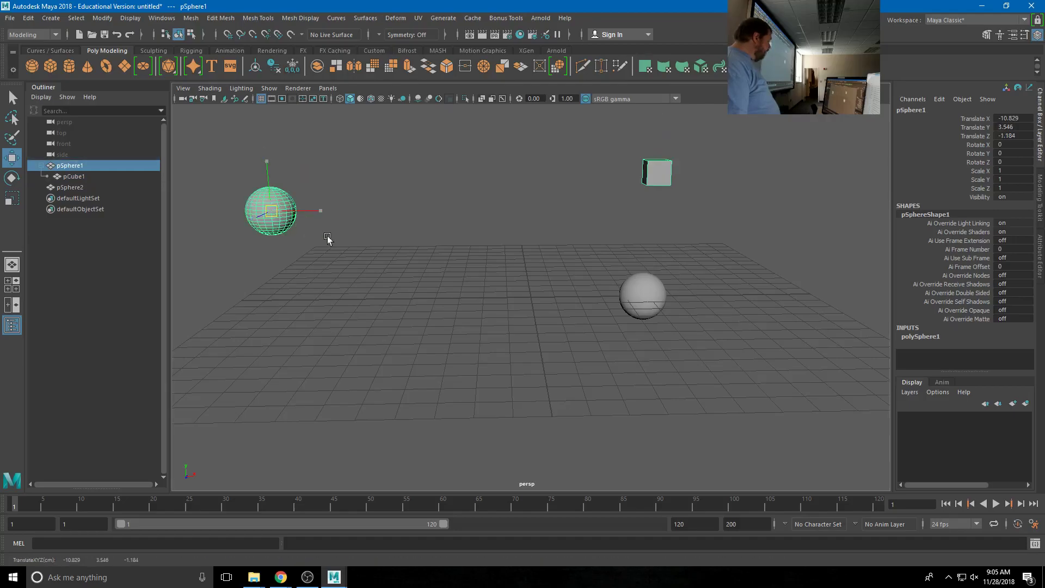
# - Try moving pSphere1 once more, and undo the sphere moves and the parenting of pCube1
pyautogui.moveTo(273, 206); pyautogui.dragTo(388, 243)
pyautogui.hotkey('ctrl', 'z')
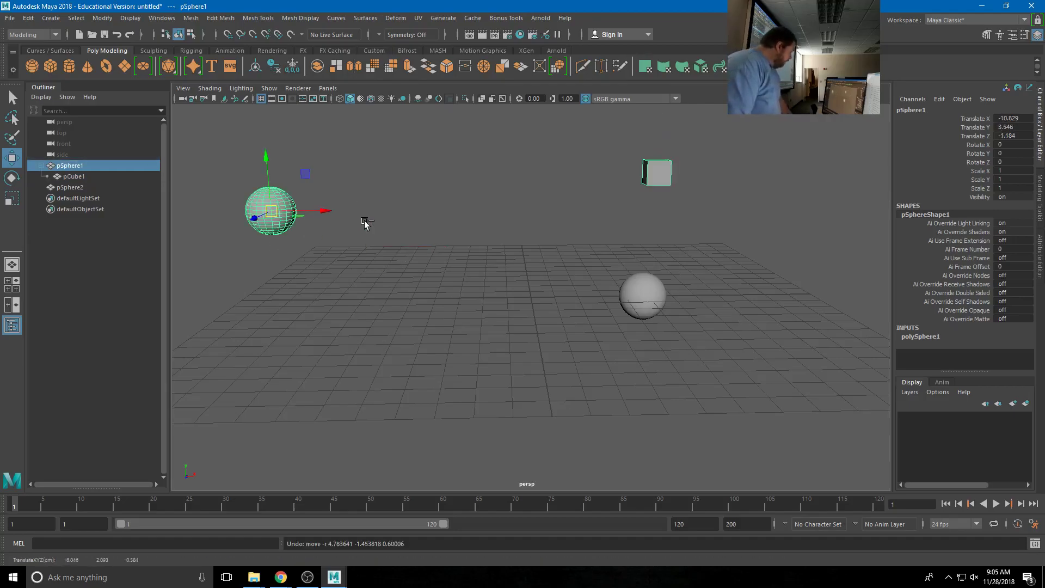
pyautogui.hotkey('ctrl', 'z')
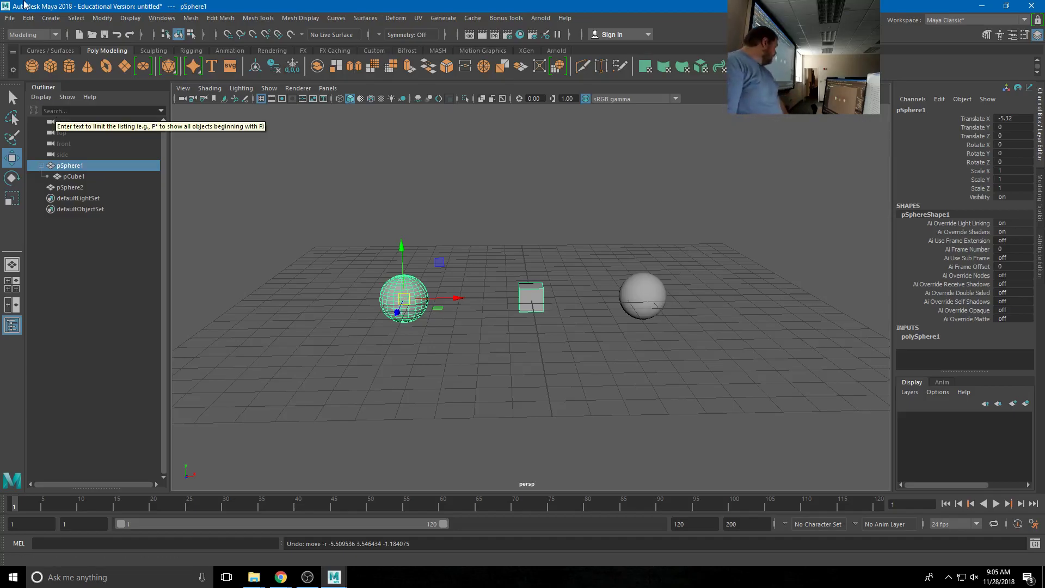
pyautogui.hotkey('ctrl', 'z')
pyautogui.hotkey('ctrl', 'z')
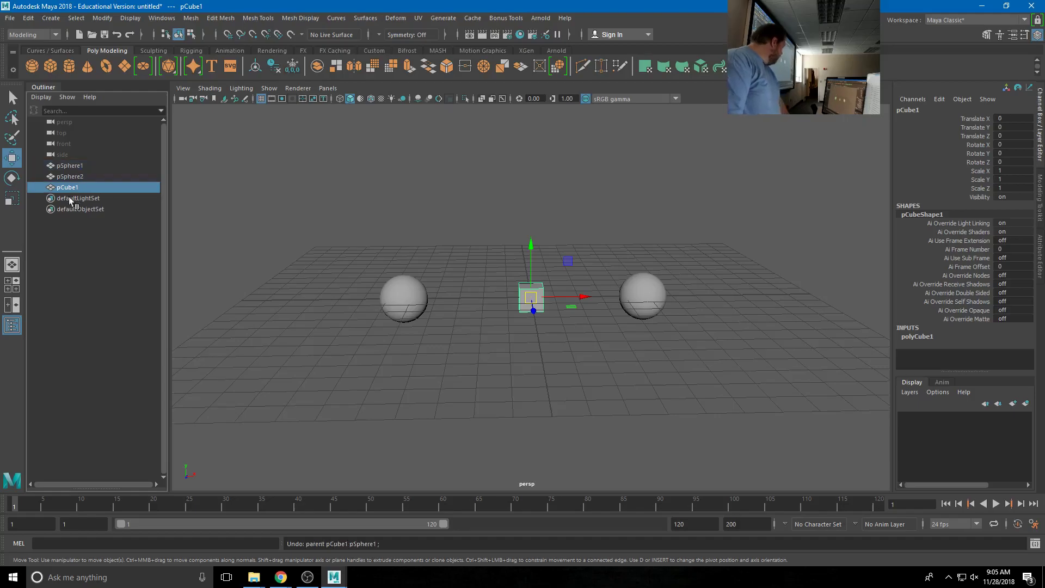
pyautogui.click(662, 281)
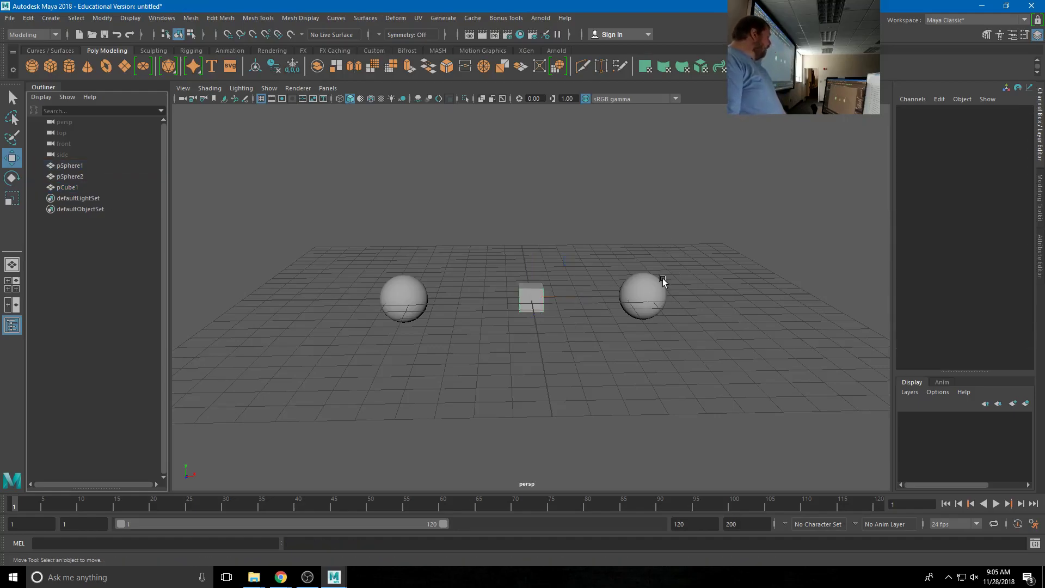
pyautogui.click(652, 319)
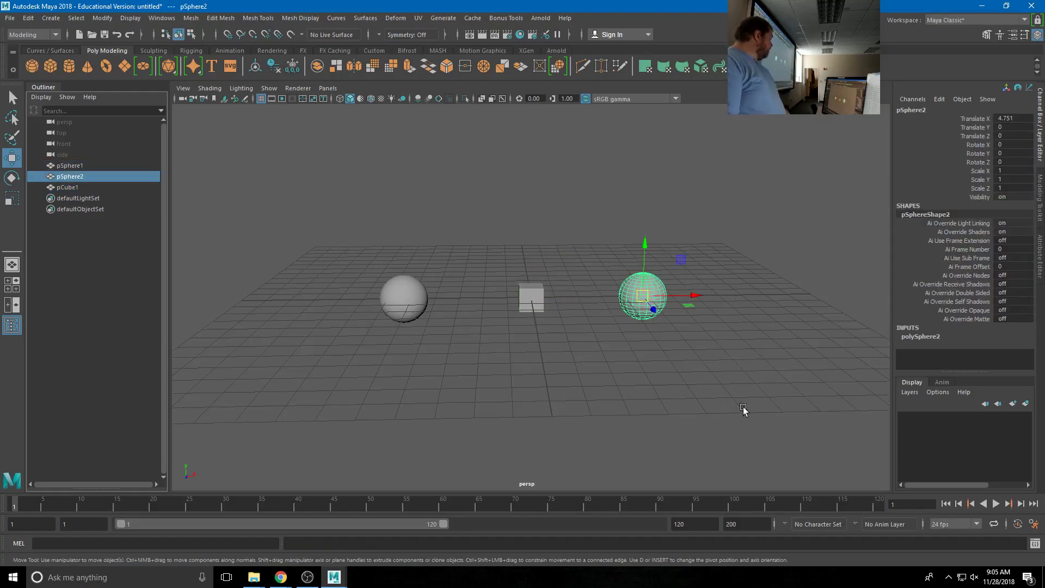
pyautogui.moveTo(742, 411); pyautogui.dragTo(381, 266)
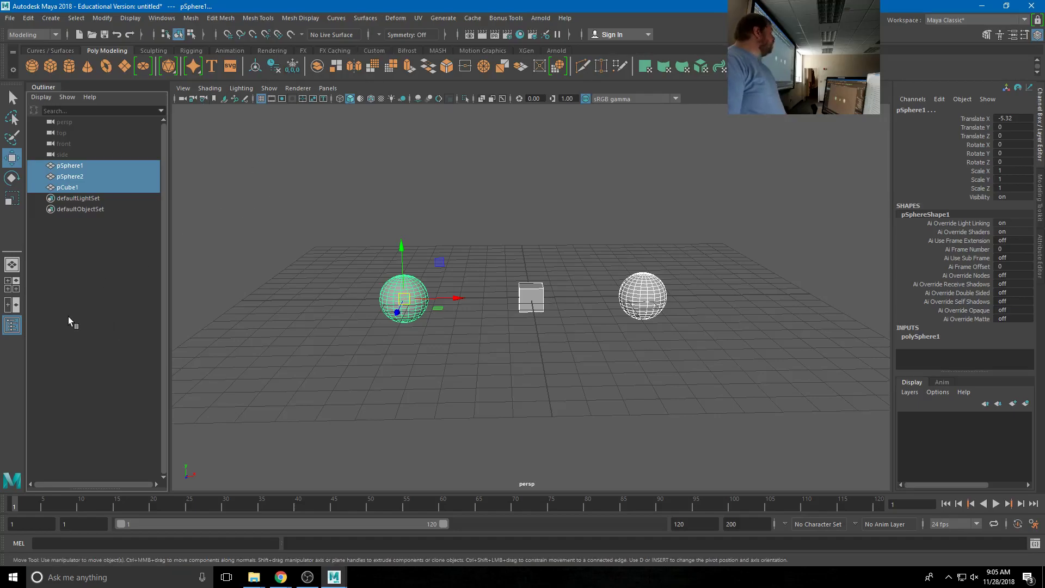
# - With pCube1 selected, switch to the Rigging command set and float the Constrain commands over the perspective view
pyautogui.click(68, 187)
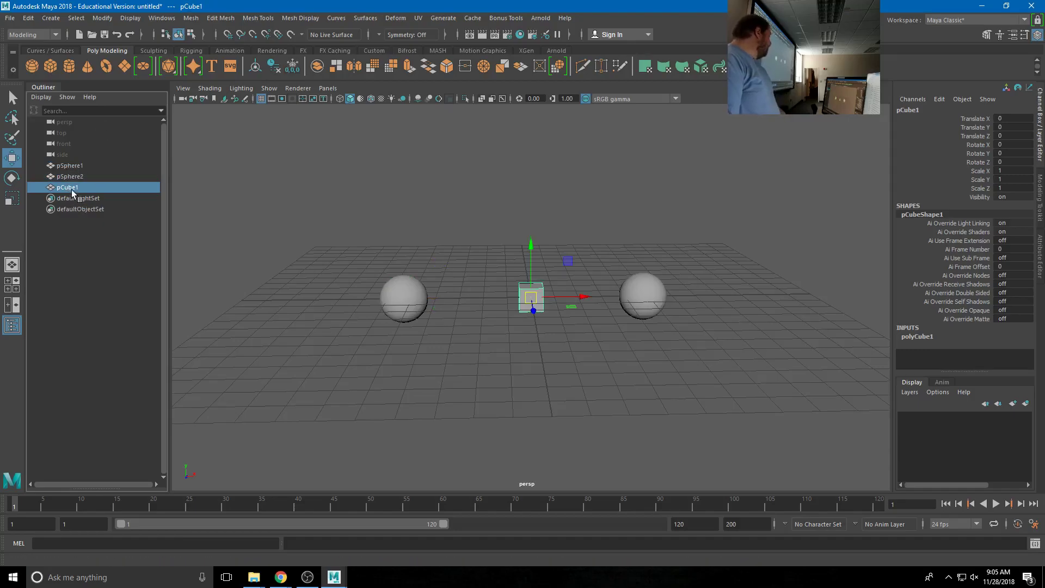
pyautogui.click(48, 34)
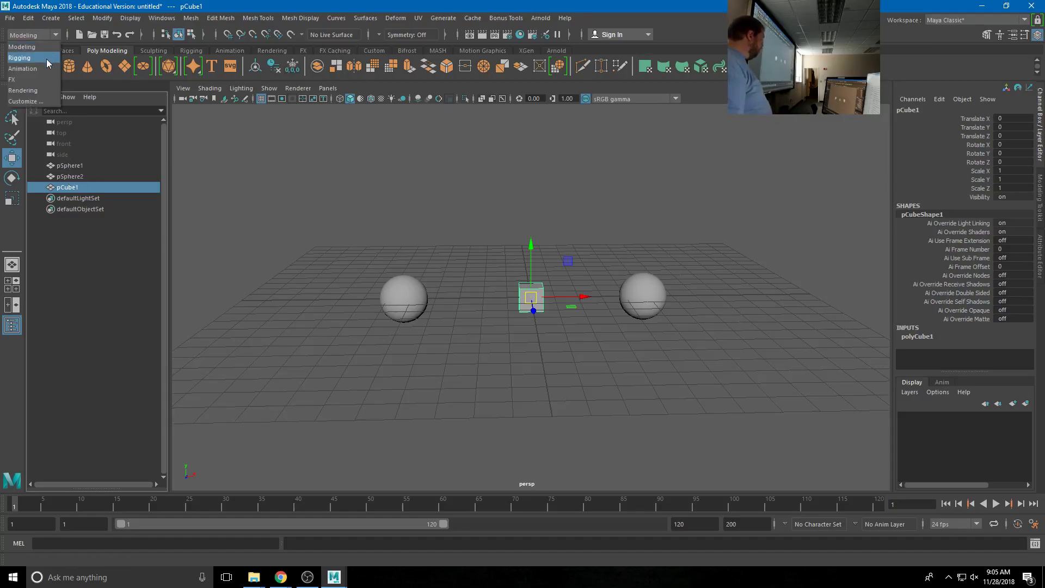
pyautogui.click(46, 58)
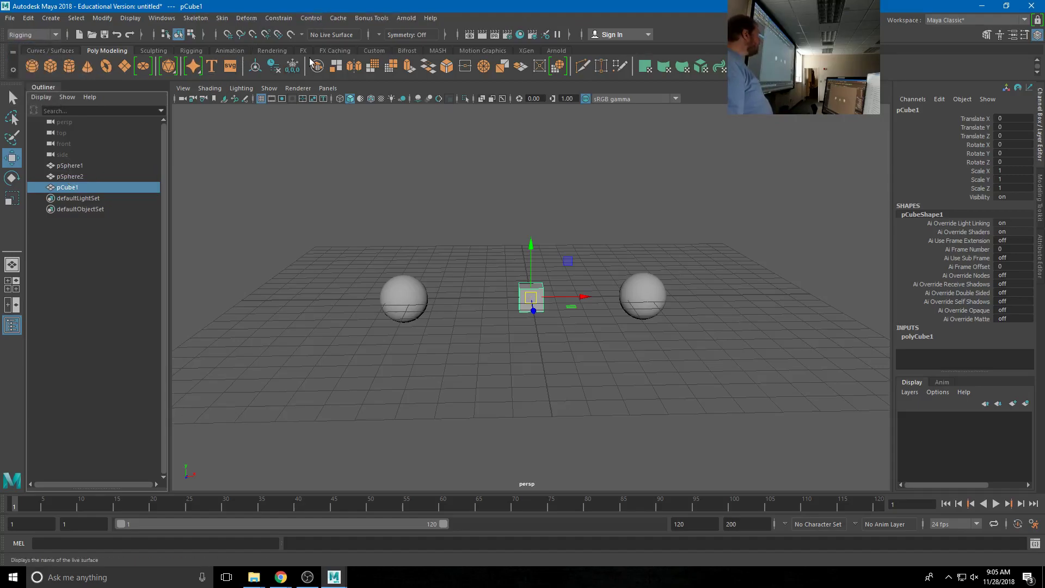
pyautogui.click(284, 21)
pyautogui.moveTo(316, 36); pyautogui.dragTo(242, 135)
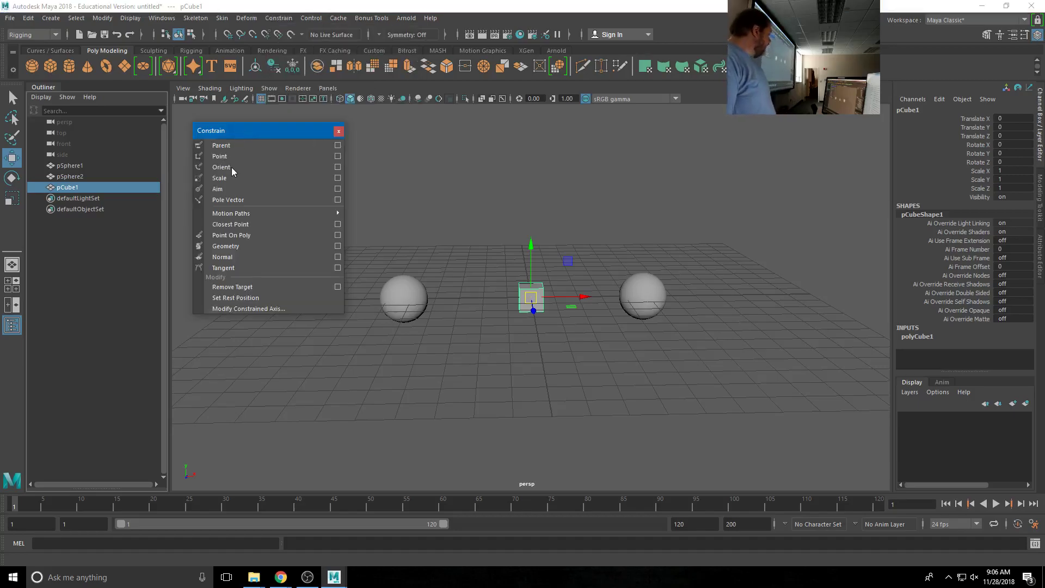
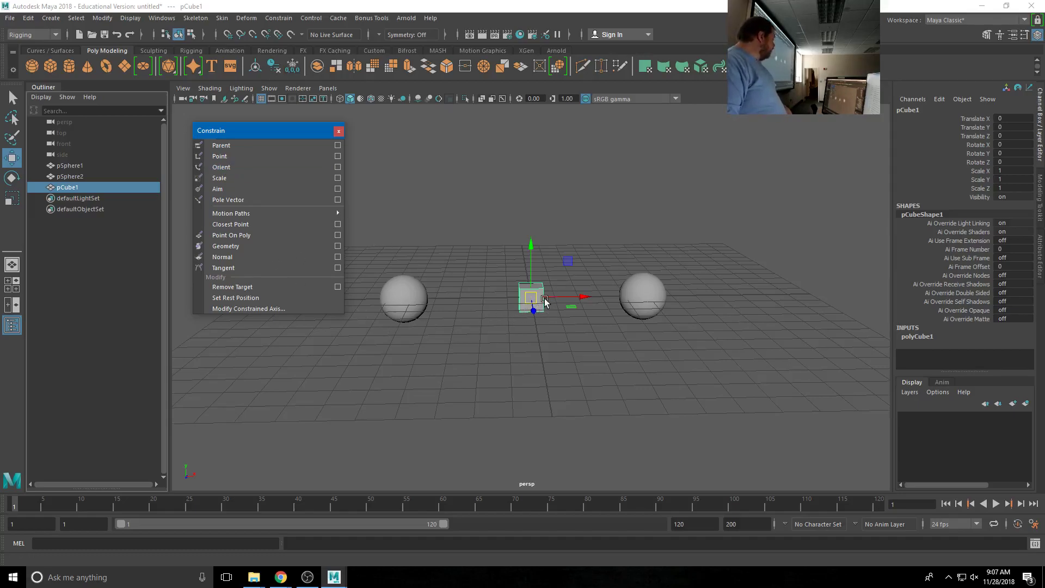
# - Orient-constrain pCube1 to pSphere1 and reselect the cube to show its constraint attributes
pyautogui.click(561, 228)
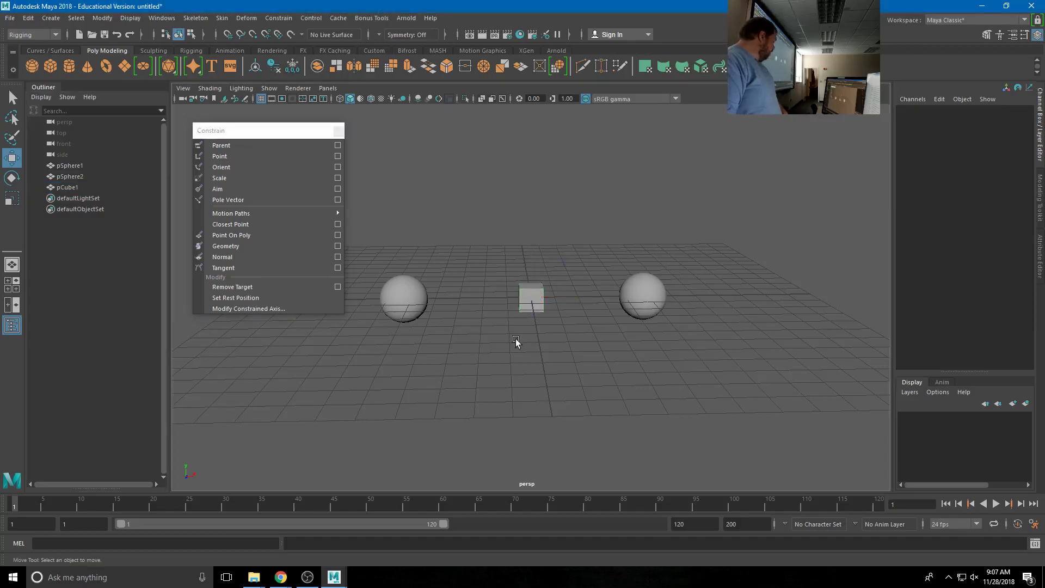
pyautogui.click(418, 305)
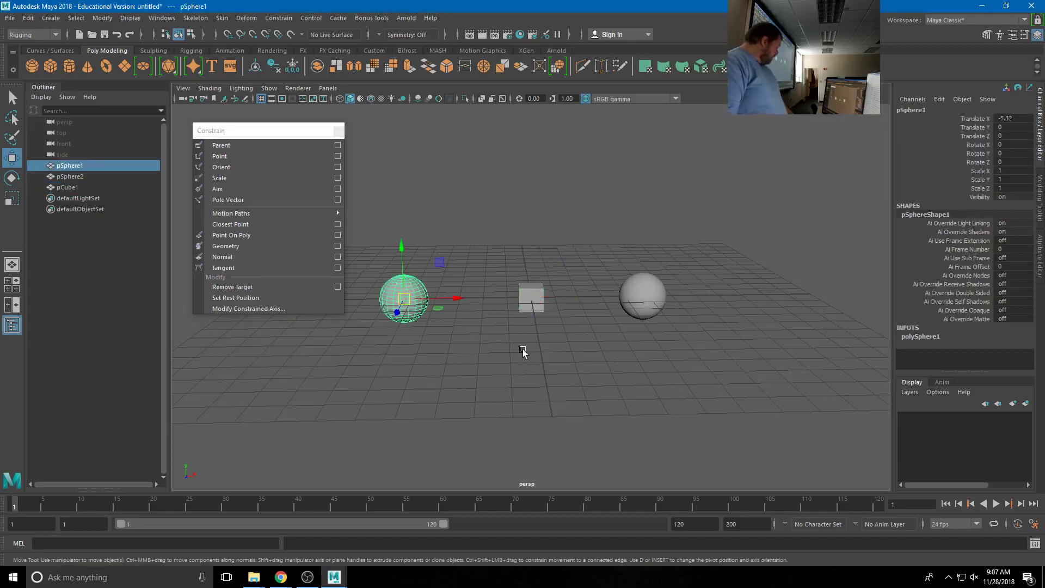
pyautogui.keyDown('shift'); pyautogui.click(539, 294); pyautogui.keyUp('shift')
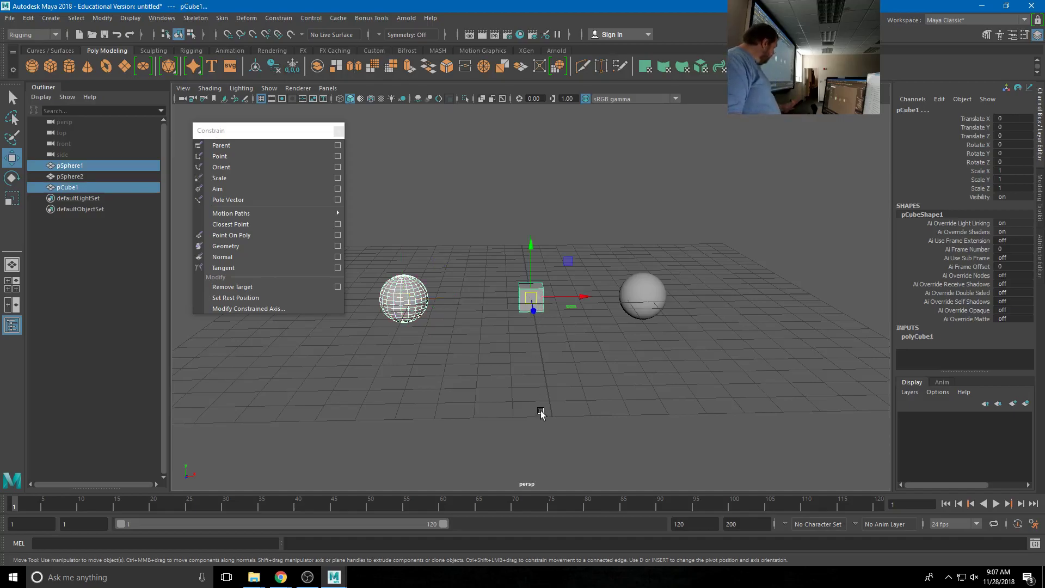
pyautogui.click(238, 168)
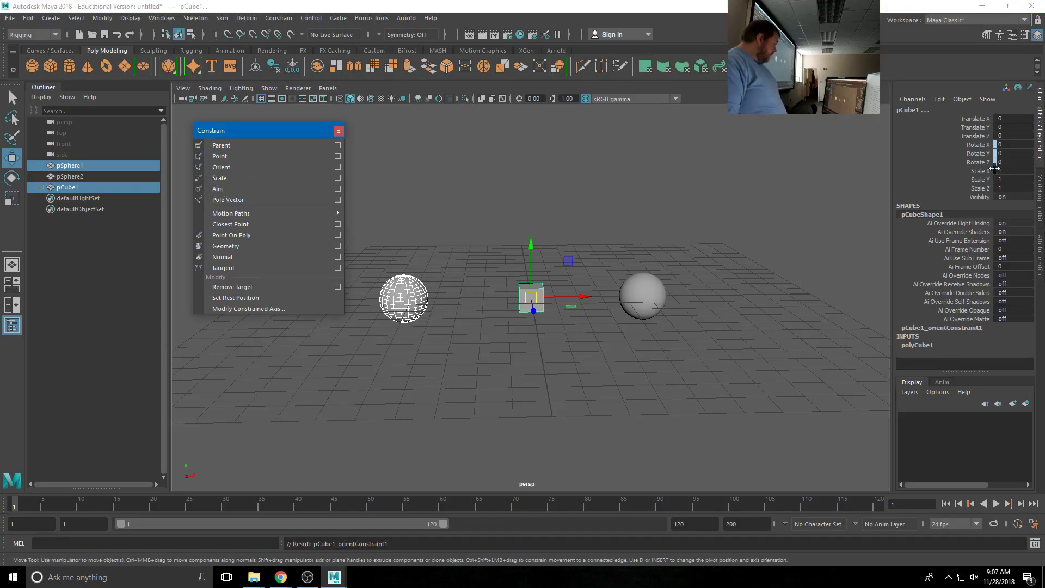
pyautogui.click(585, 269)
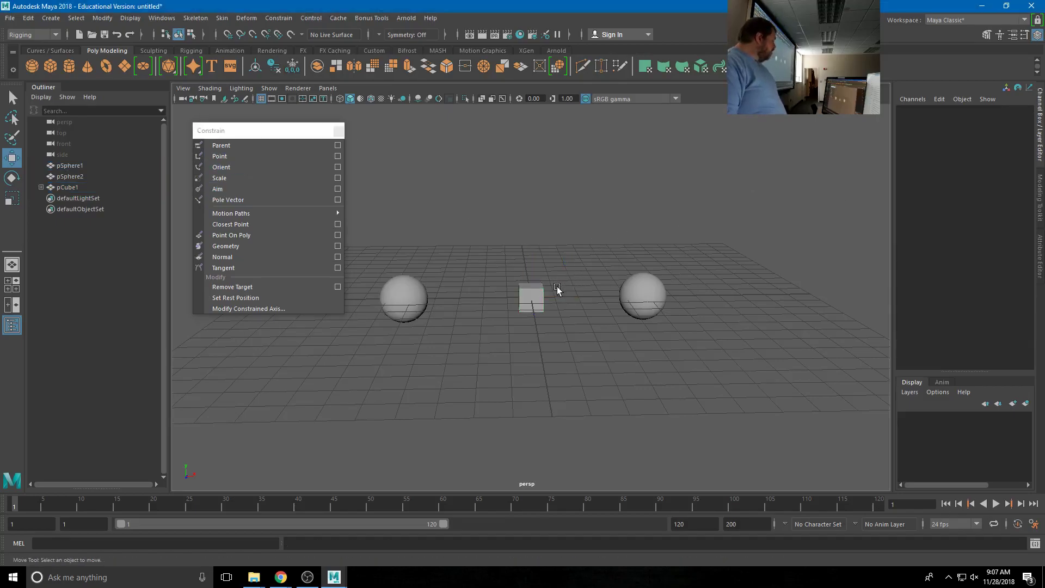
pyautogui.click(520, 308)
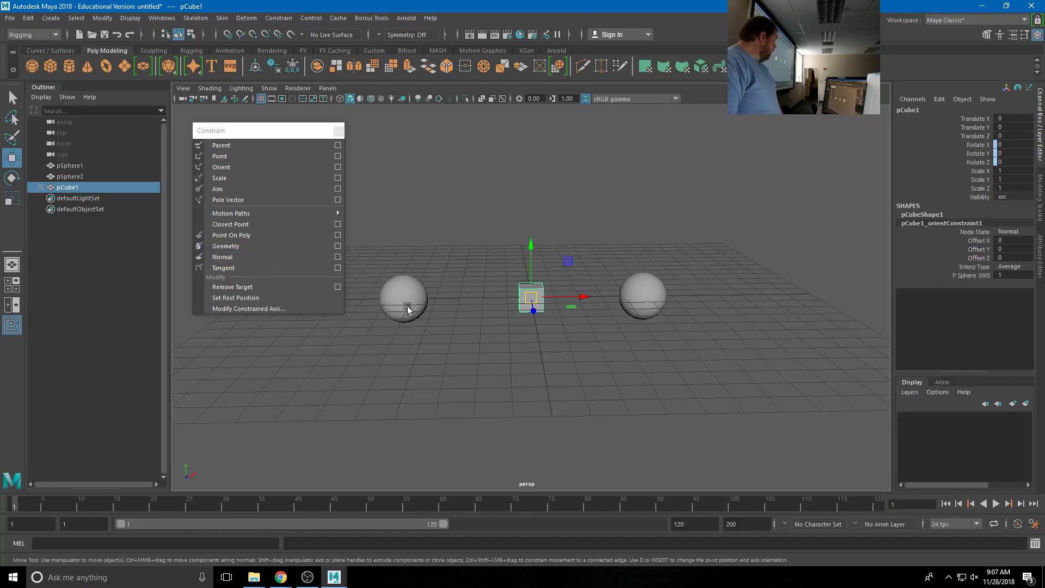
# - Try moving pSphere1 to about -3.828, 2.996, -0.721 and rotating it to about 33.96, -1.929, 33.402, and undo both transforms
pyautogui.click(426, 307)
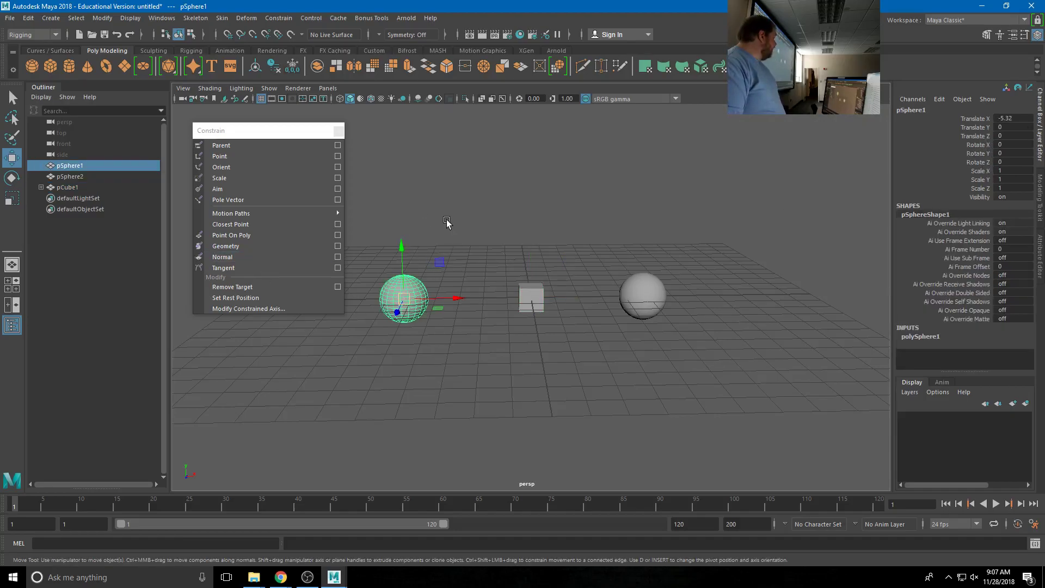
pyautogui.moveTo(446, 221); pyautogui.dragTo(449, 273, button='middle')
pyautogui.scroll(3, 450, 274)
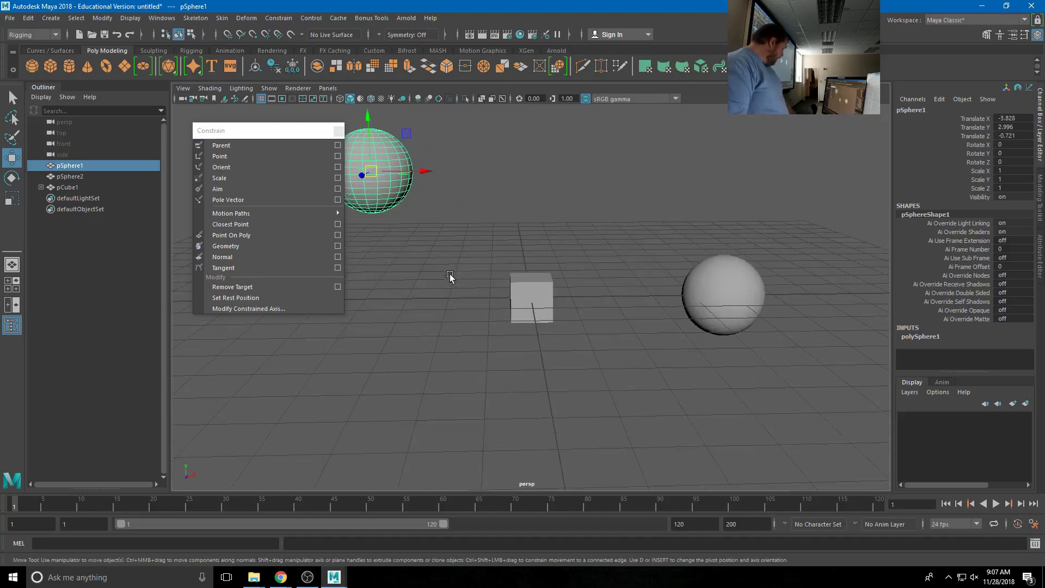
pyautogui.scroll(-2, 450, 273)
pyautogui.press('e')
pyautogui.moveTo(424, 155); pyautogui.dragTo(418, 191)
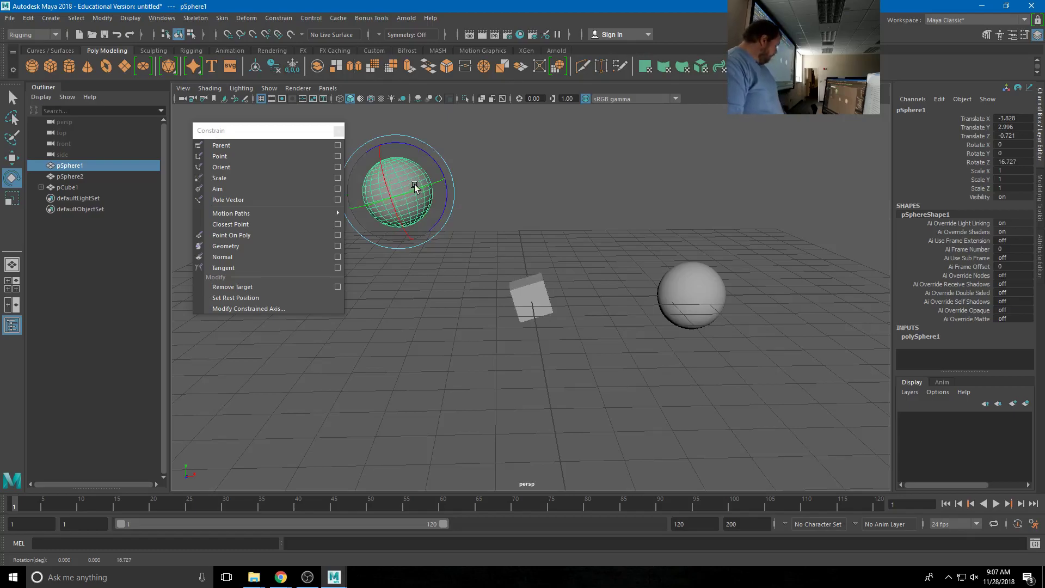
pyautogui.moveTo(413, 184); pyautogui.dragTo(413, 181)
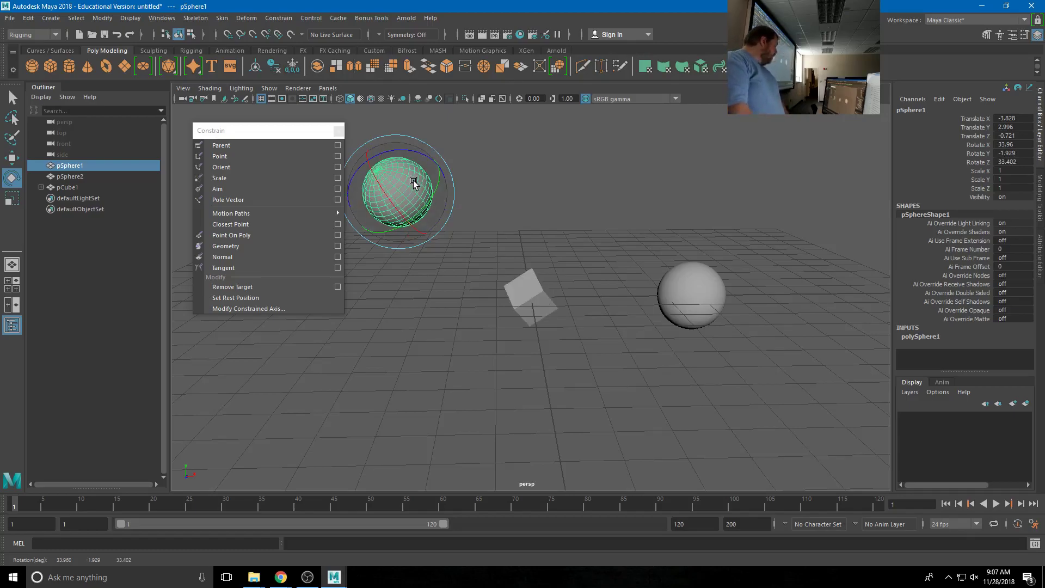
pyautogui.hotkey('ctrl', 'z')
pyautogui.hotkey('ctrl', 'z')
pyautogui.hotkey('ctrl', 'z')
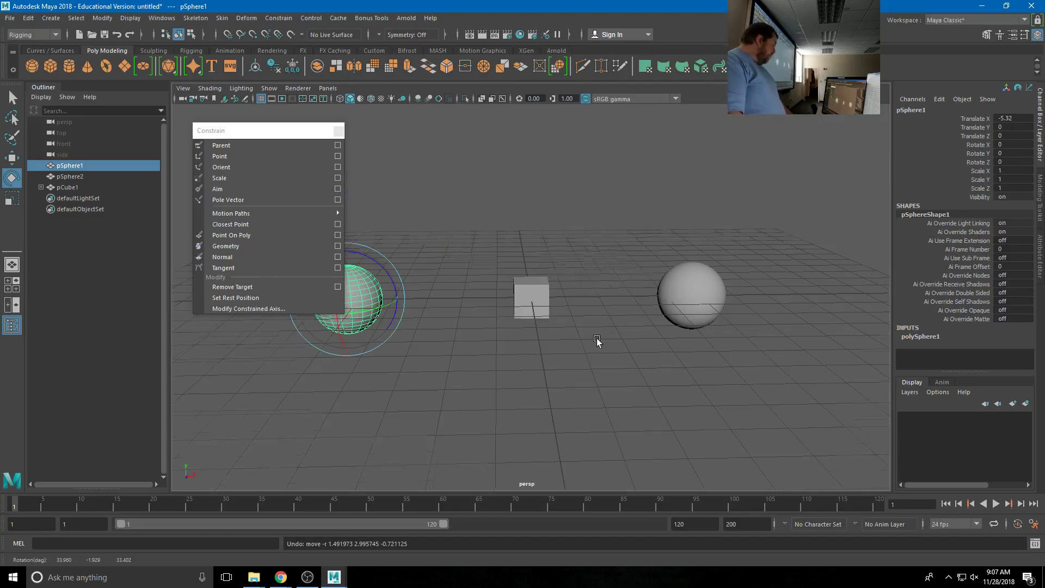
# - Delete the orient constraint node under pCube1 in the Outliner
pyautogui.scroll(2, 599, 338)
pyautogui.click(658, 311)
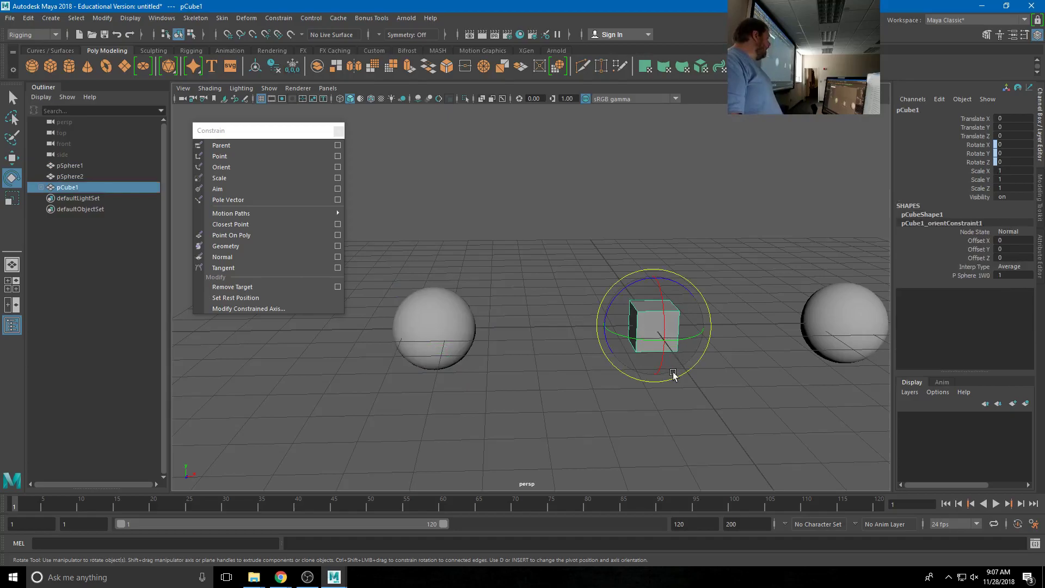
pyautogui.click(41, 189)
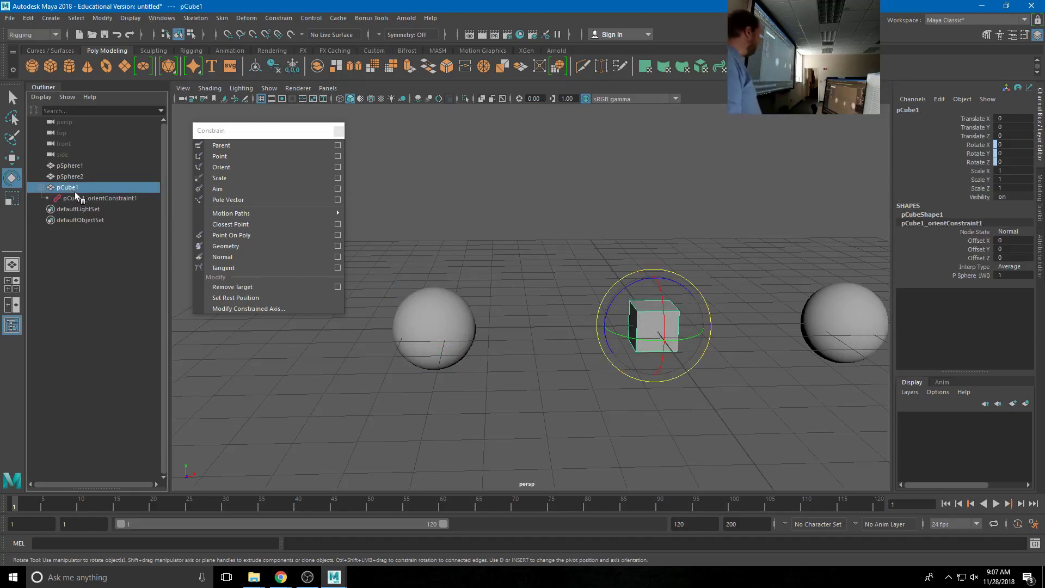
pyautogui.click(114, 199)
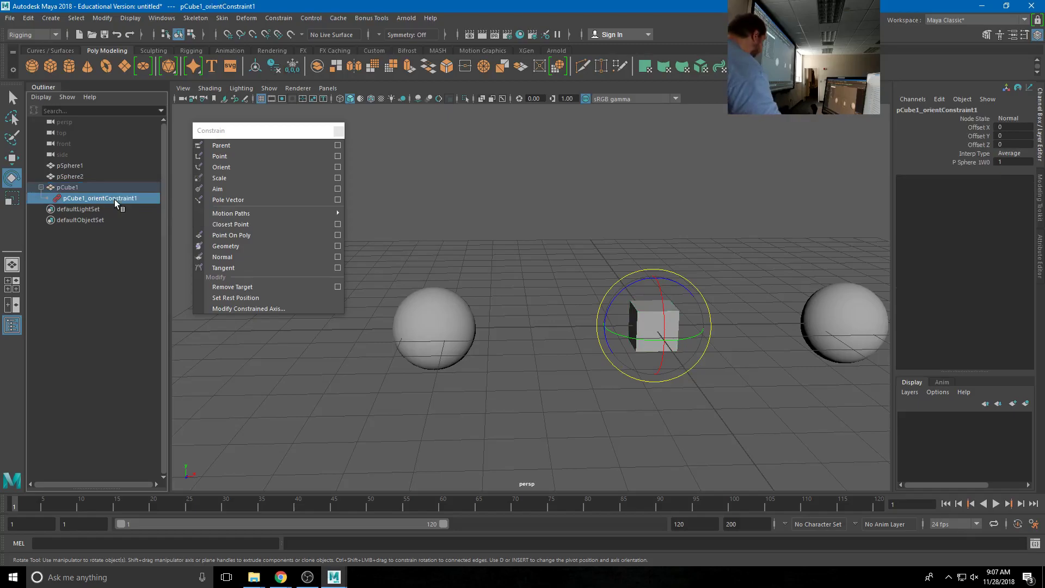
pyautogui.press('Delete')
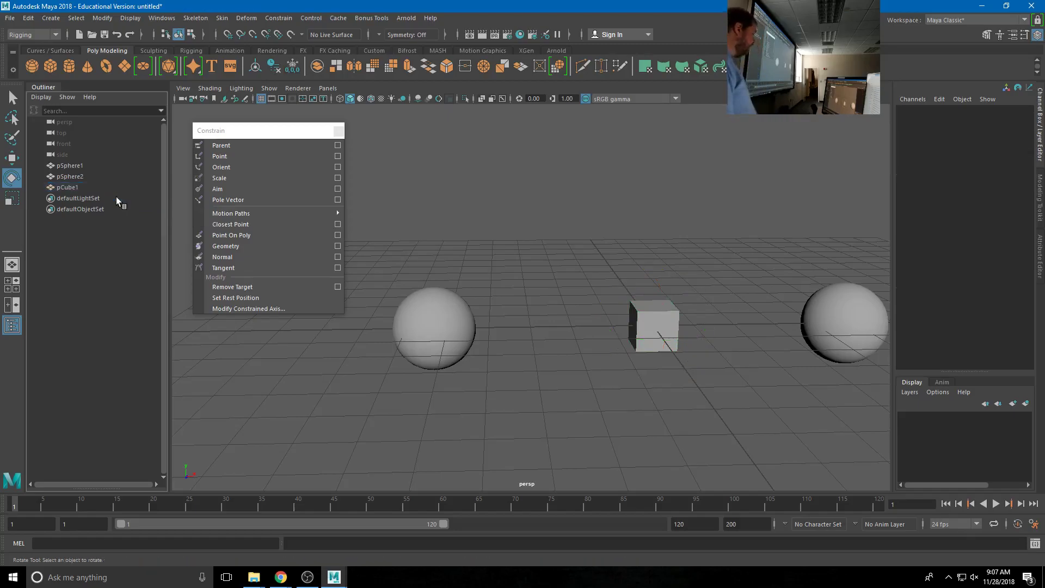
# - Point-constrain pCube1 to pSphere1 with the current constraint options, and clear the selection
pyautogui.click(668, 337)
pyautogui.click(482, 250)
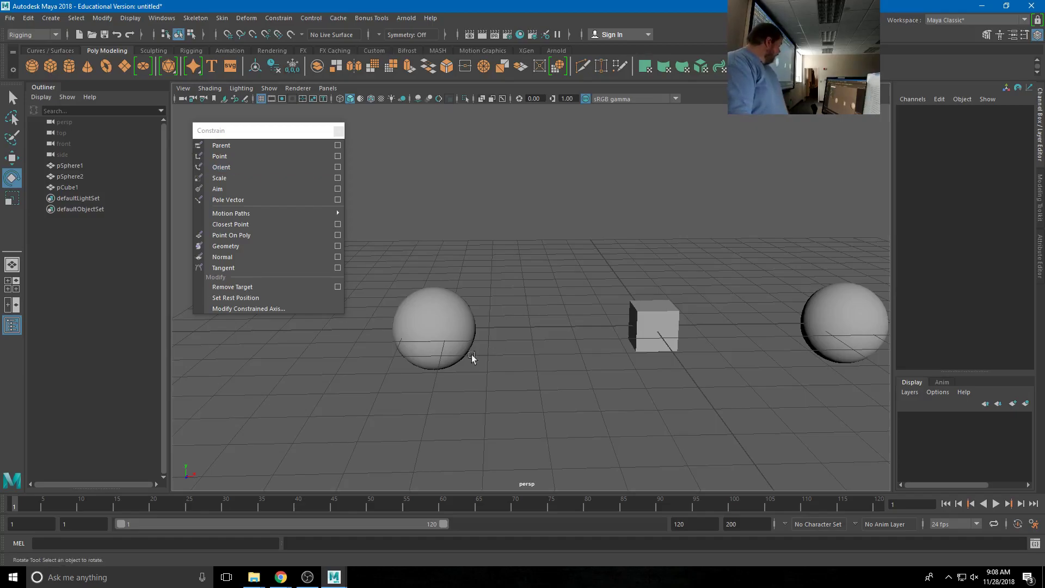
pyautogui.click(439, 326)
pyautogui.keyDown('shift'); pyautogui.click(664, 327); pyautogui.keyUp('shift')
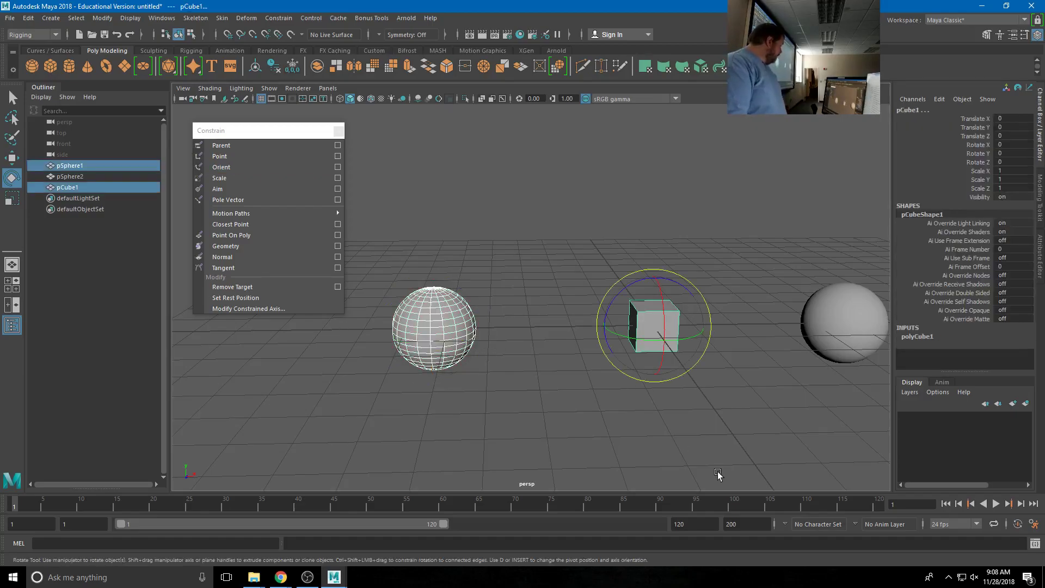
pyautogui.click(218, 156)
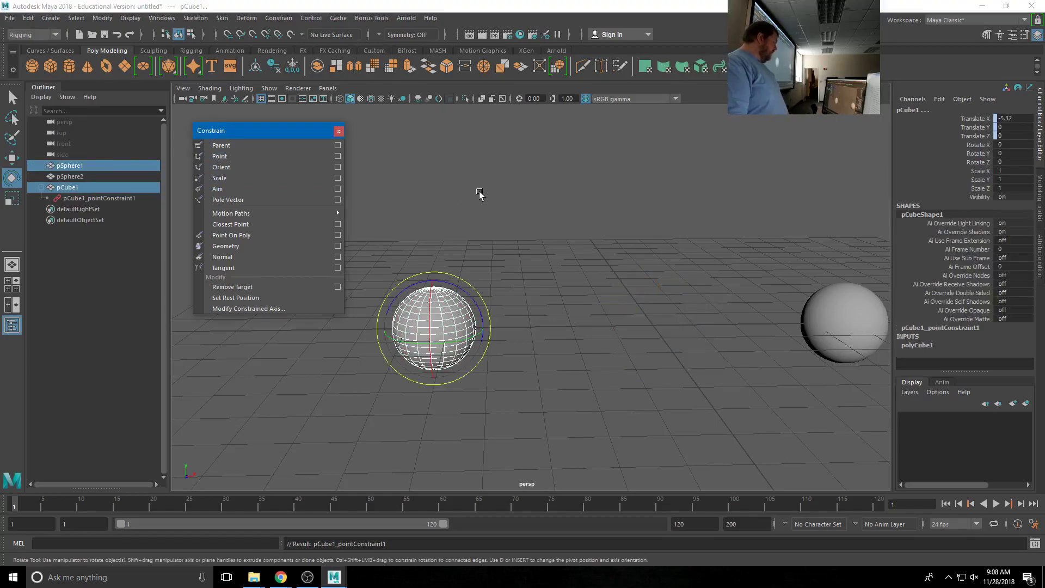
pyautogui.click(479, 194)
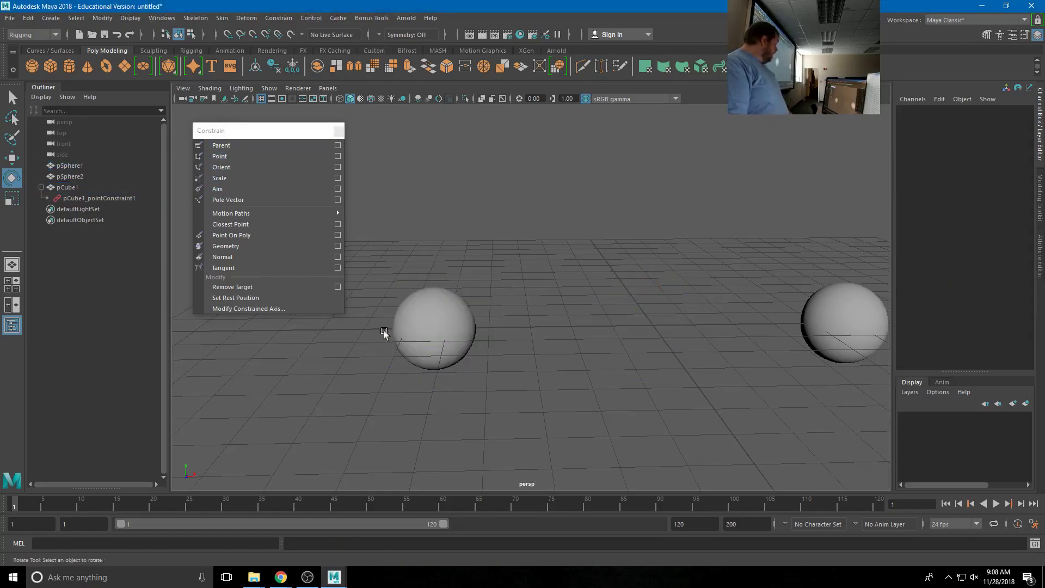
# - Switch the perspective view to wireframe and select pCube1 inside pSphere1, keeping the floating Constrain window clear of both objects
pyautogui.press('4')
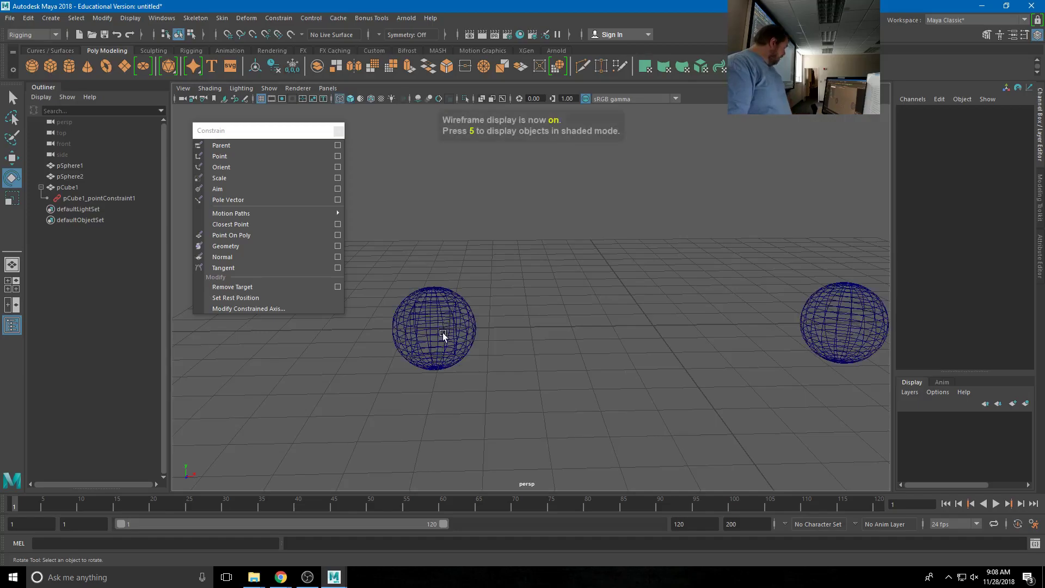
pyautogui.scroll(4, 422, 346)
pyautogui.click(66, 187)
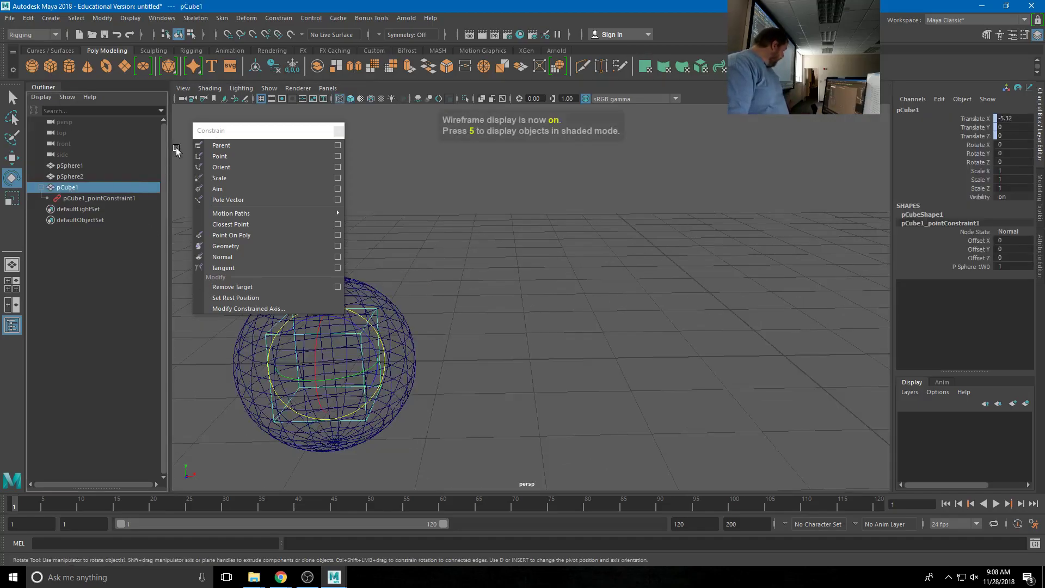
pyautogui.moveTo(239, 134); pyautogui.dragTo(747, 200)
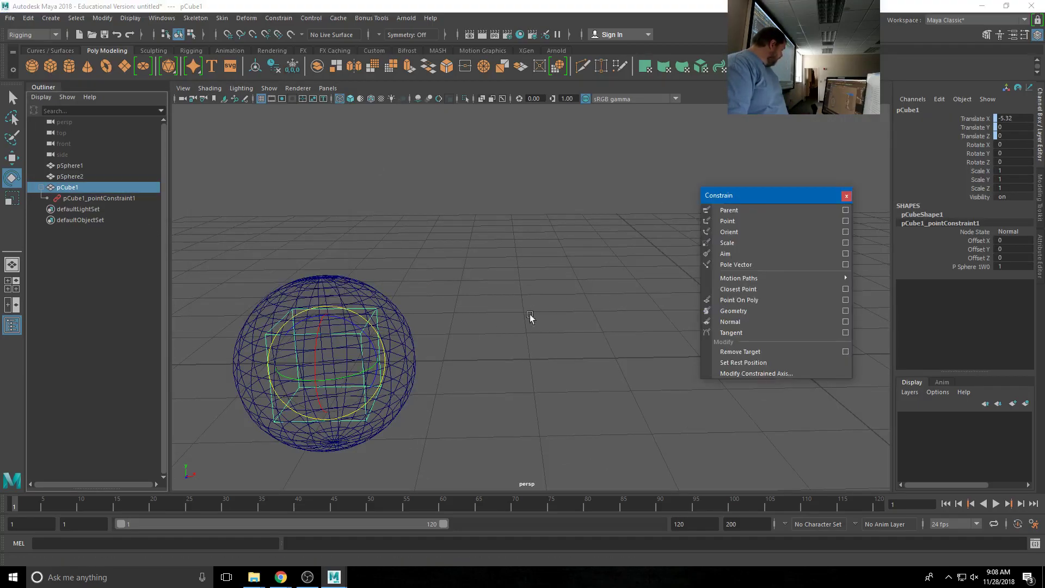
# - Try moving pSphere1 with the Move tool, and undo back to before pCube1 was point-constrained
pyautogui.click(406, 351)
pyautogui.press('w')
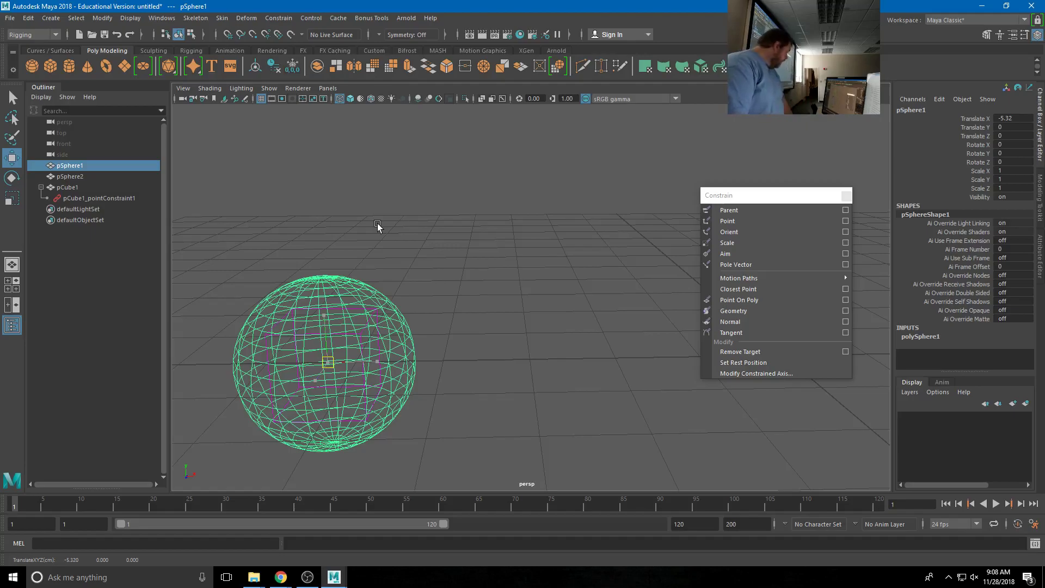
pyautogui.hotkey('ctrl', 'z')
pyautogui.hotkey('ctrl', 'z')
pyautogui.hotkey('ctrl', 'z')
# - Point-constrain pCube1 to pSphere1 with Maintain offset enabled, keeping the floating Constrain window clear of the objects
pyautogui.click(749, 194)
pyautogui.moveTo(749, 194); pyautogui.dragTo(504, 129)
pyautogui.press('f')
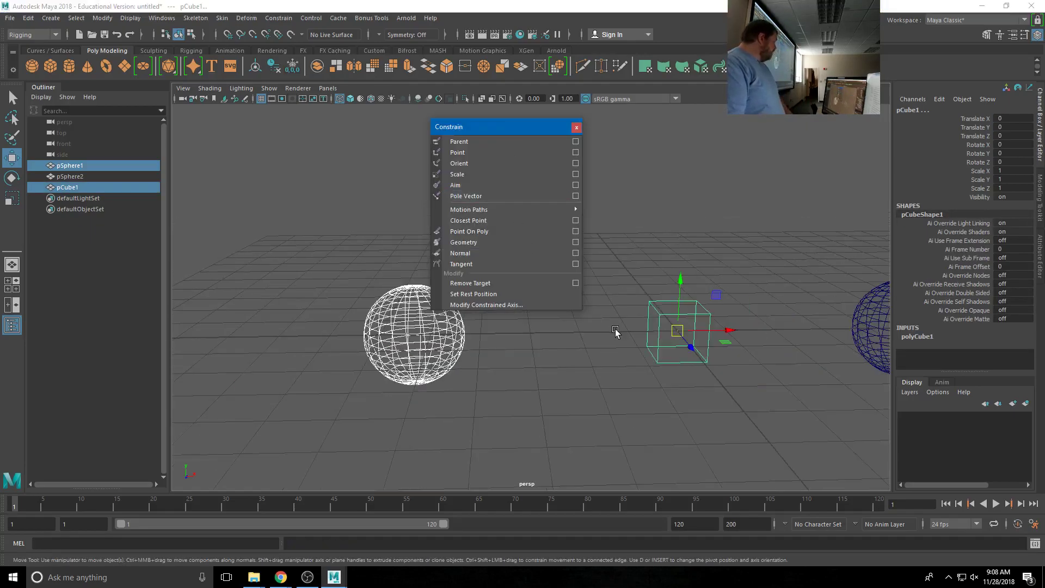
pyautogui.moveTo(221, 115); pyautogui.dragTo(222, 117)
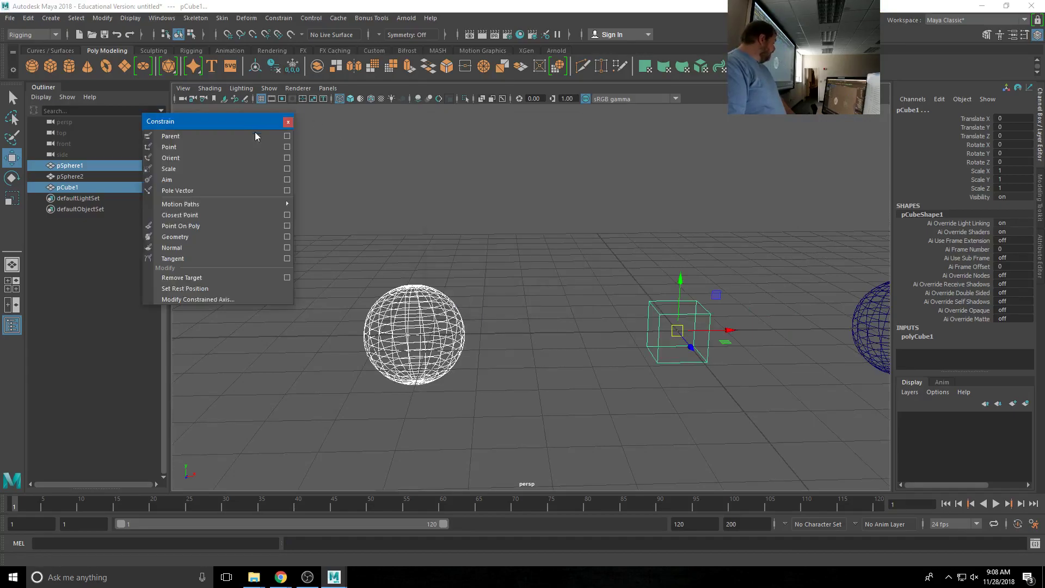
pyautogui.click(287, 147)
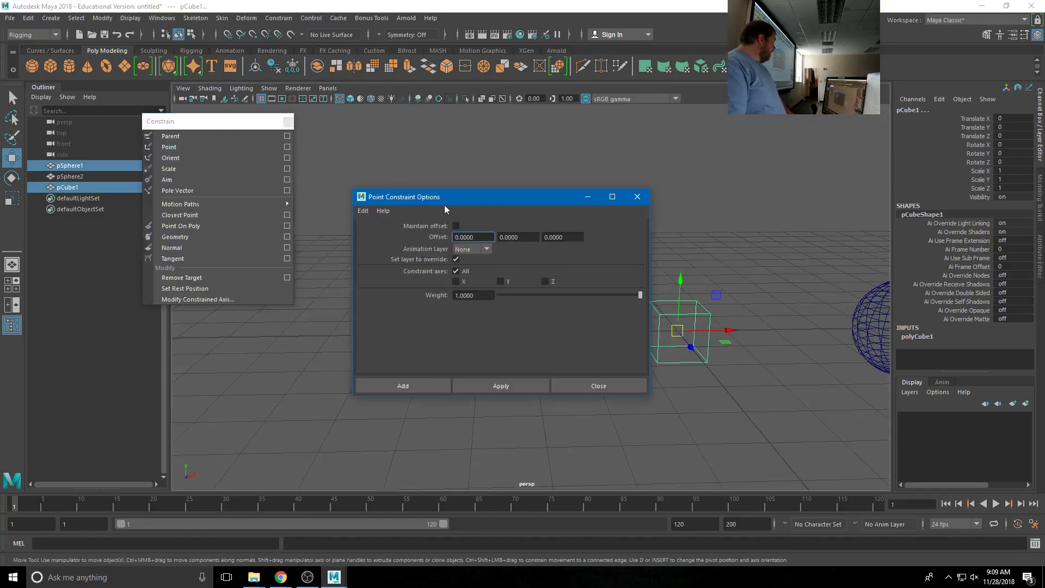
pyautogui.moveTo(446, 198); pyautogui.dragTo(186, 154)
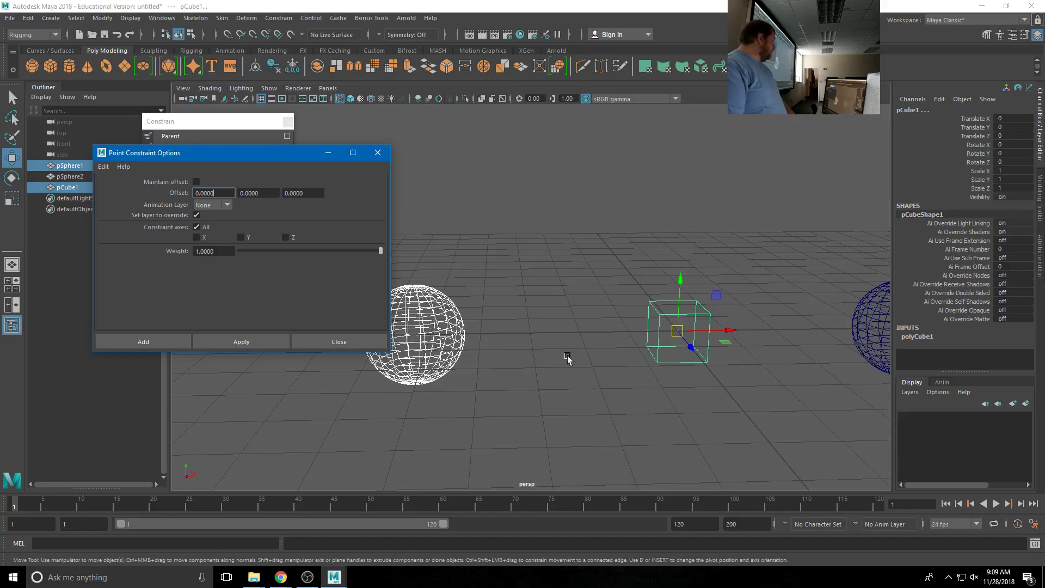
pyautogui.click(195, 183)
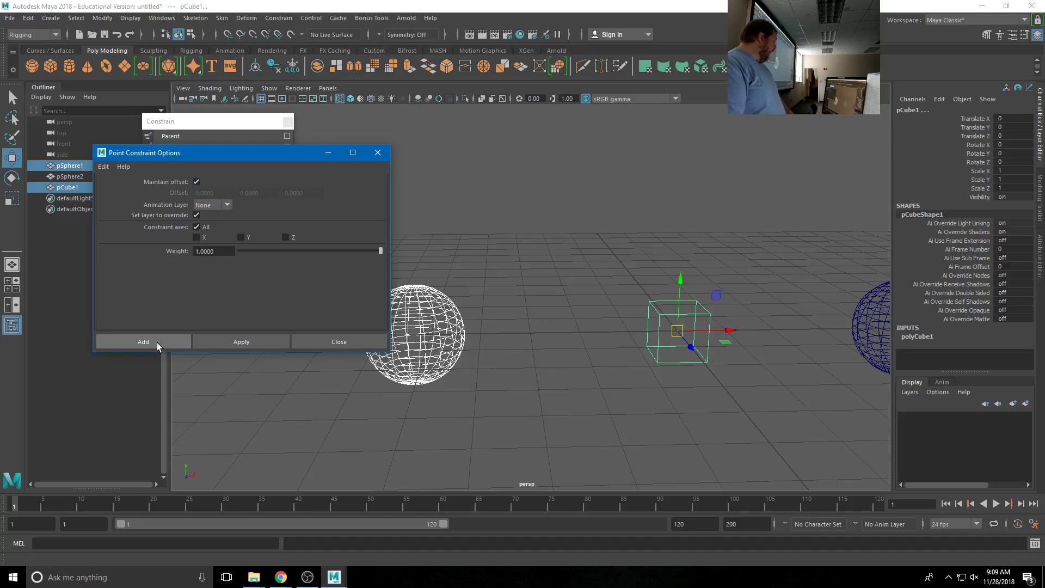
pyautogui.click(157, 342)
# - Examine pCube1's translate channels and its point constraint's offset values
pyautogui.click(457, 327)
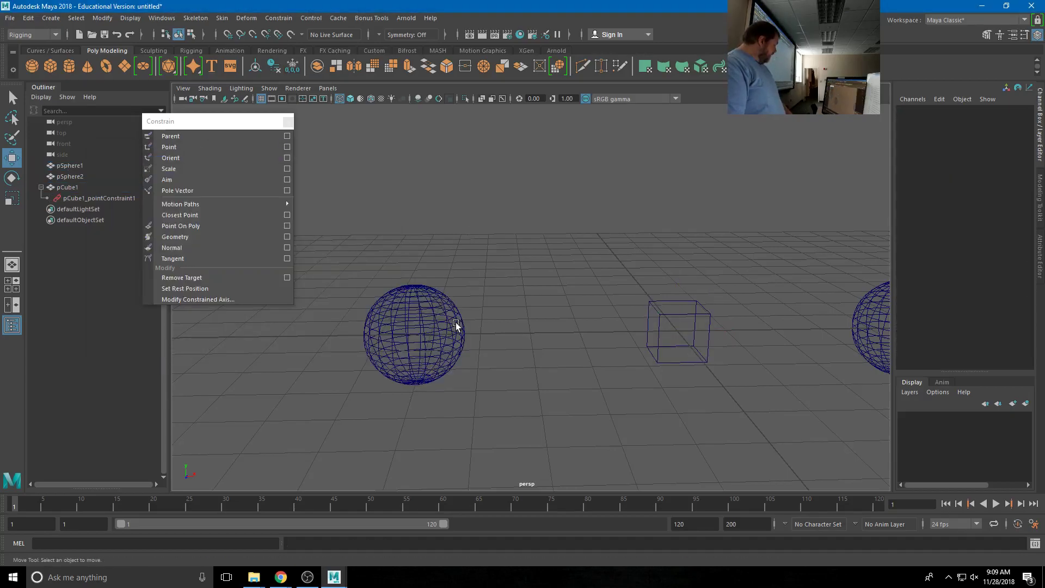
pyautogui.click(442, 326)
pyautogui.click(698, 322)
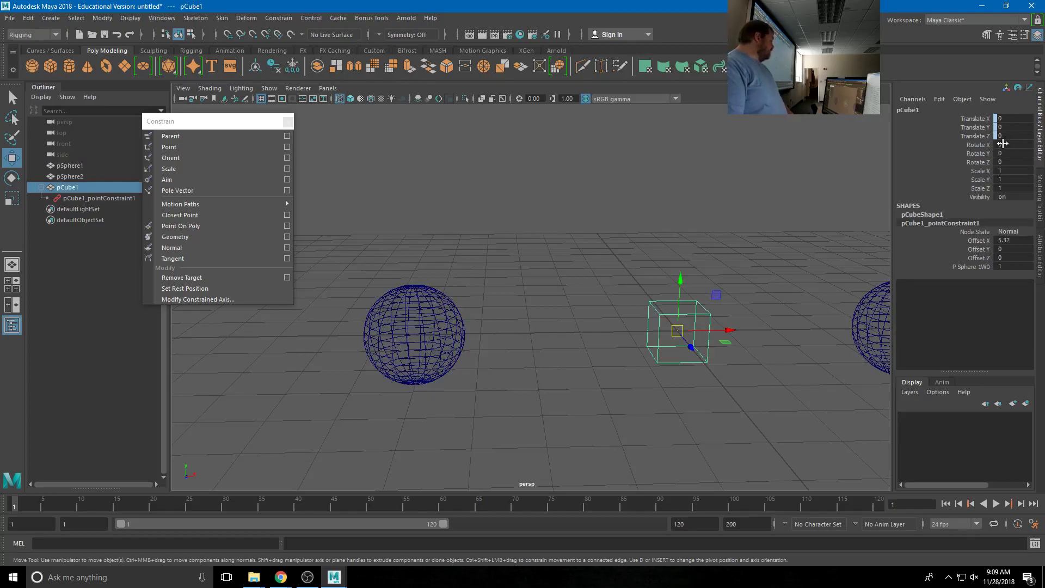
# - Switch the perspective view to shaded display and try moving and rotating pSphere1 to test the point constraint
pyautogui.click(396, 327)
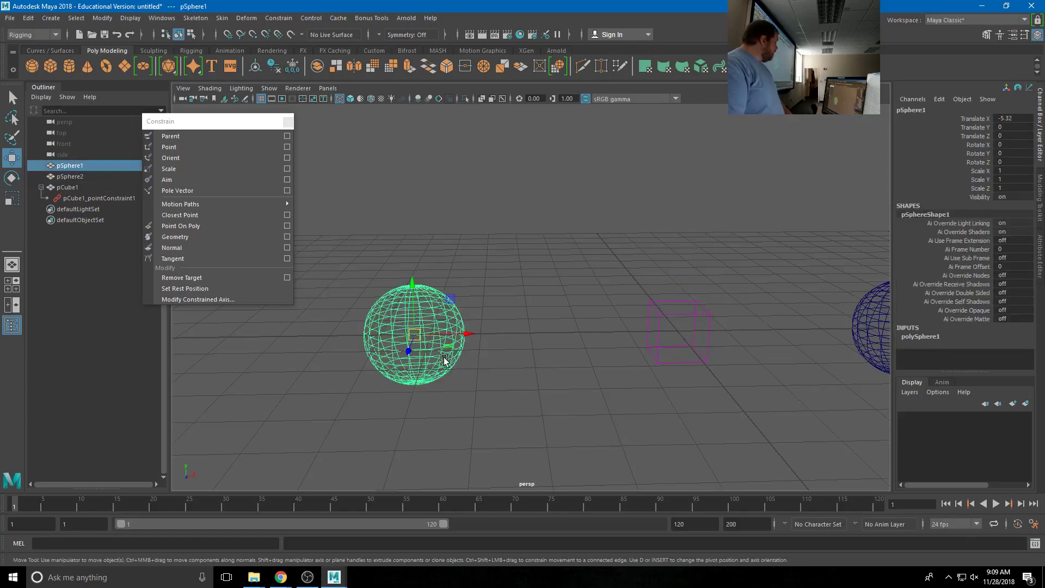
pyautogui.scroll(-2, 447, 359)
pyautogui.scroll(-1, 447, 361)
pyautogui.press('5')
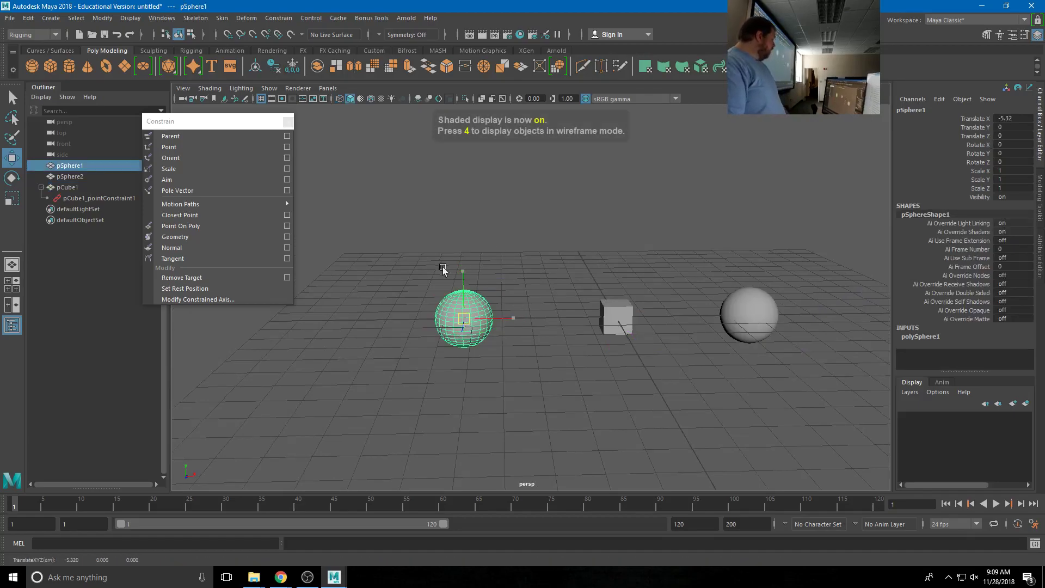
pyautogui.moveTo(469, 234); pyautogui.dragTo(455, 212, button='middle')
pyautogui.press('e')
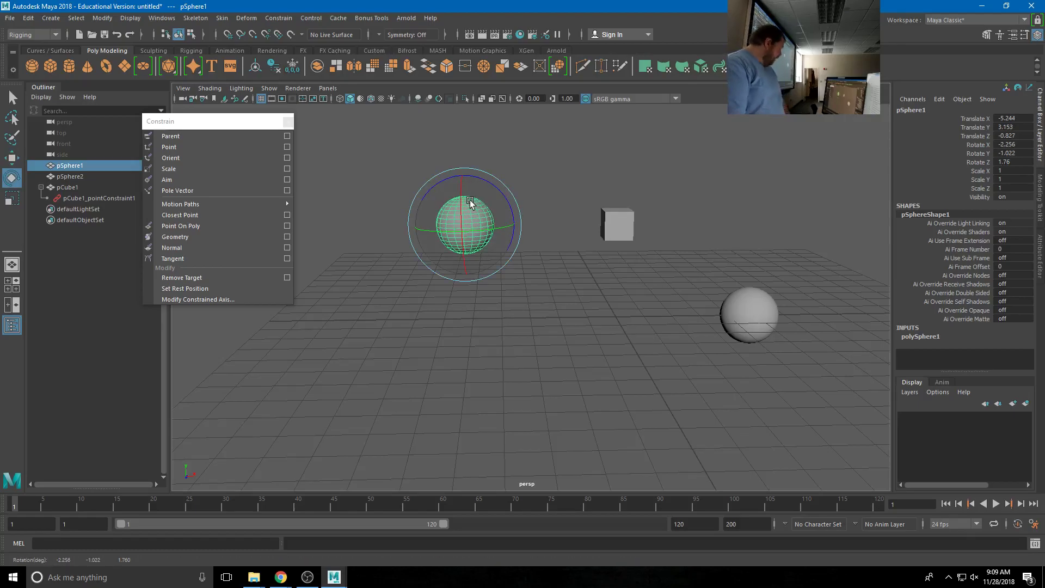
# - Undo pSphere1's test rotation and move and the point constraint on pCube1, leaving nothing selected
pyautogui.hotkey('ctrl', 'z')
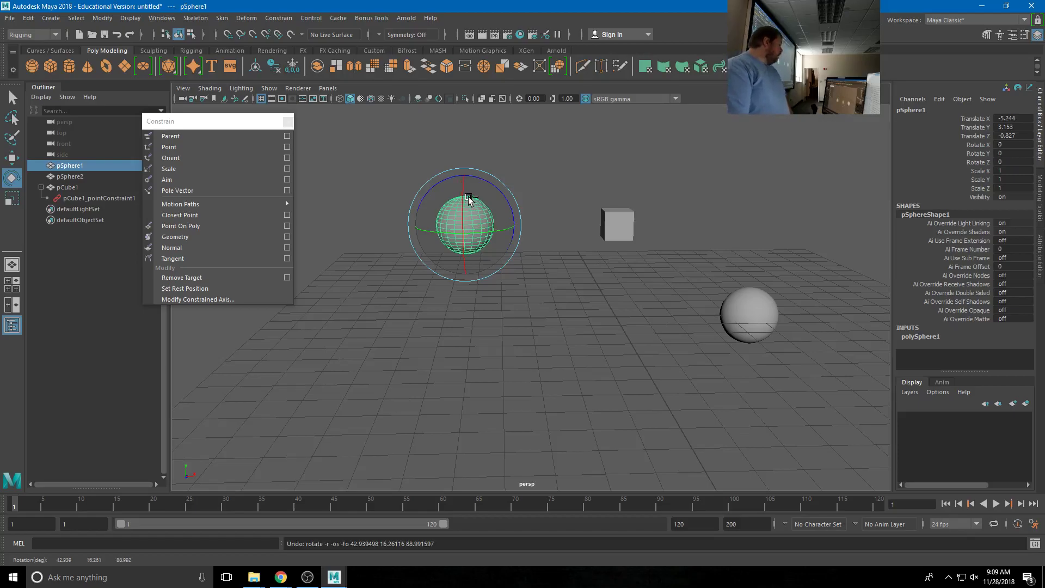
pyautogui.hotkey('ctrl', 'z')
pyautogui.hotkey('ctrl', 'z')
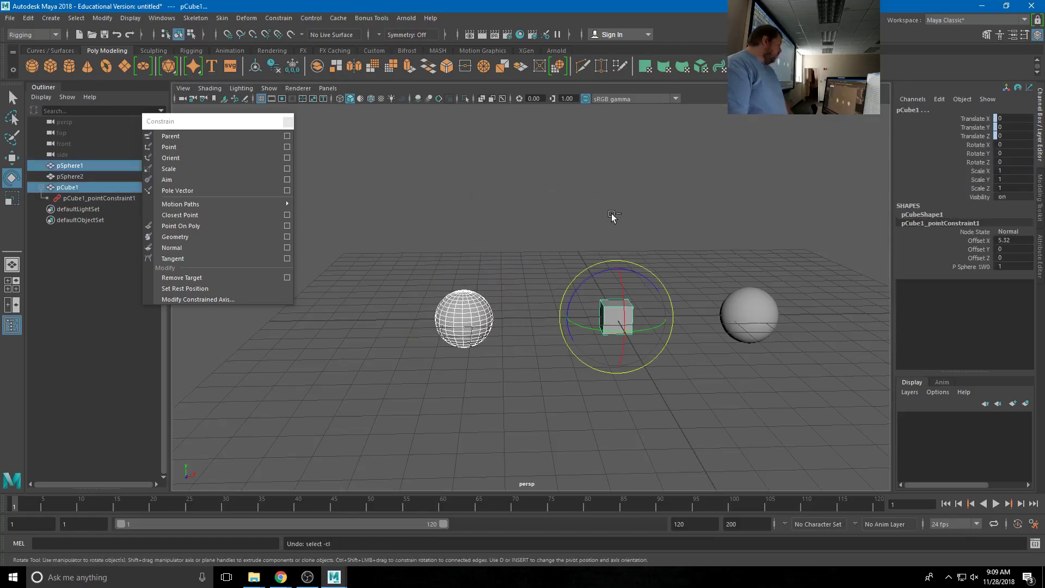
pyautogui.click(602, 238)
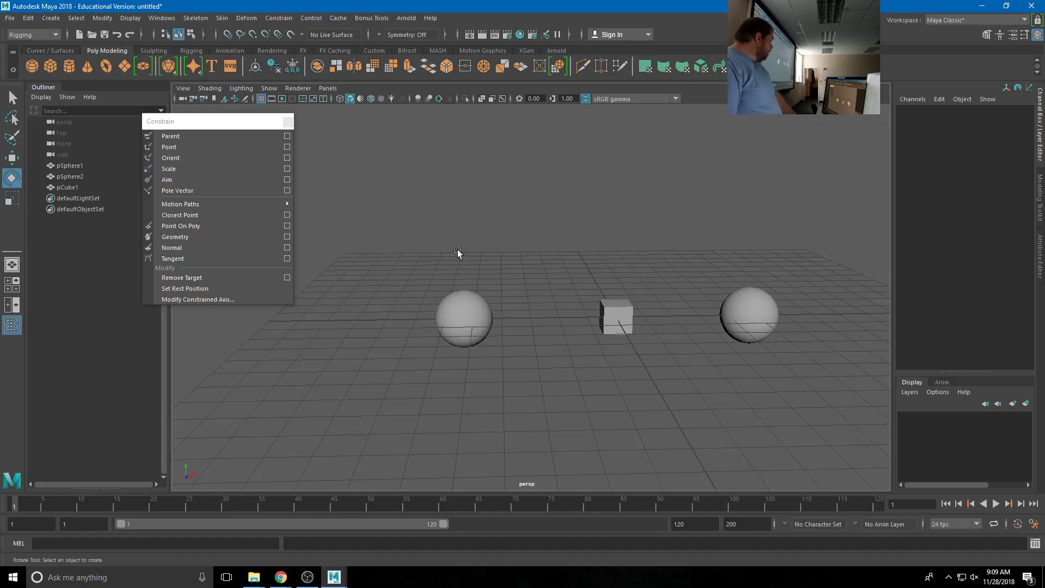
# - Parent-constrain pCube1 to pSphere1 with the current constraint options
pyautogui.click(458, 306)
pyautogui.keyDown('shift'); pyautogui.click(624, 316); pyautogui.keyUp('shift')
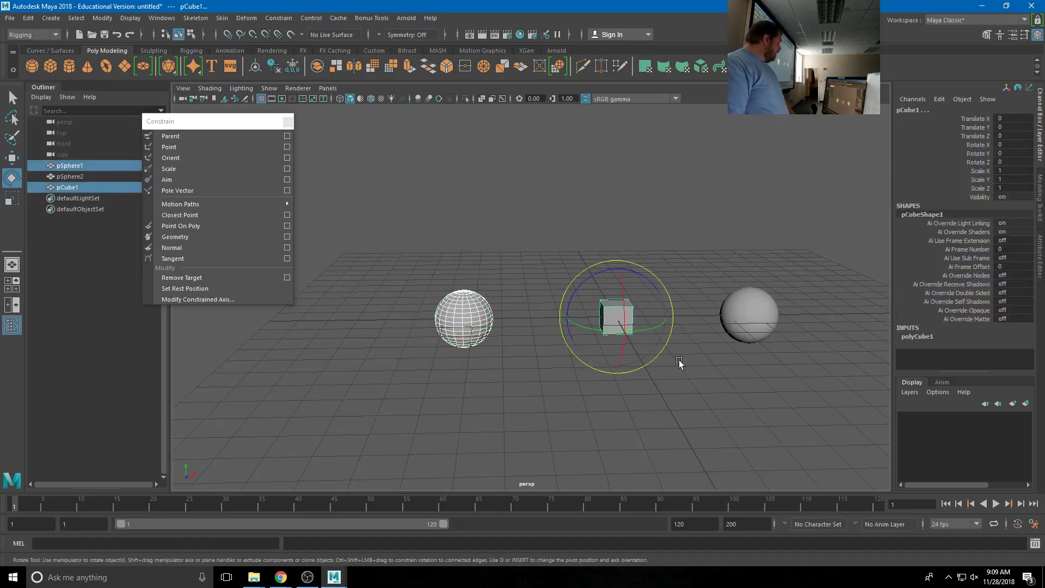
pyautogui.click(214, 138)
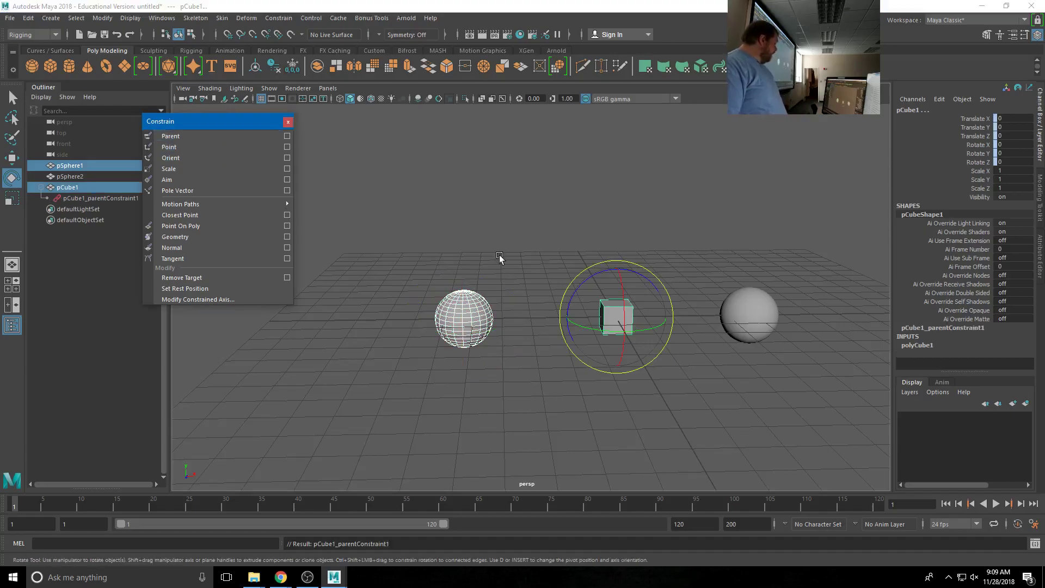
# - Compare pSphere1's channels with the parent-constrained translate and rotate channels of pCube1
pyautogui.click(498, 249)
pyautogui.click(472, 308)
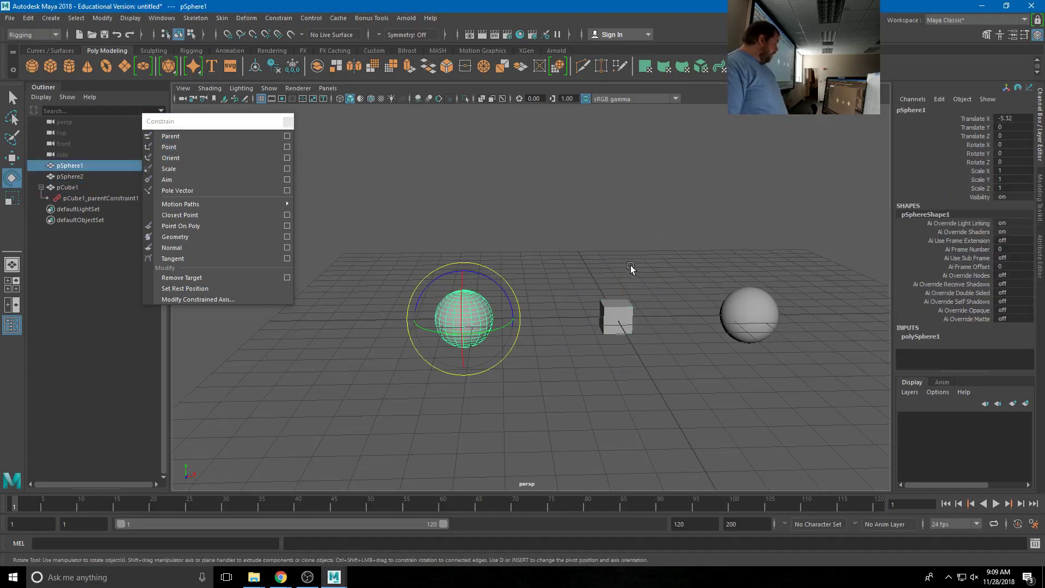
pyautogui.click(624, 322)
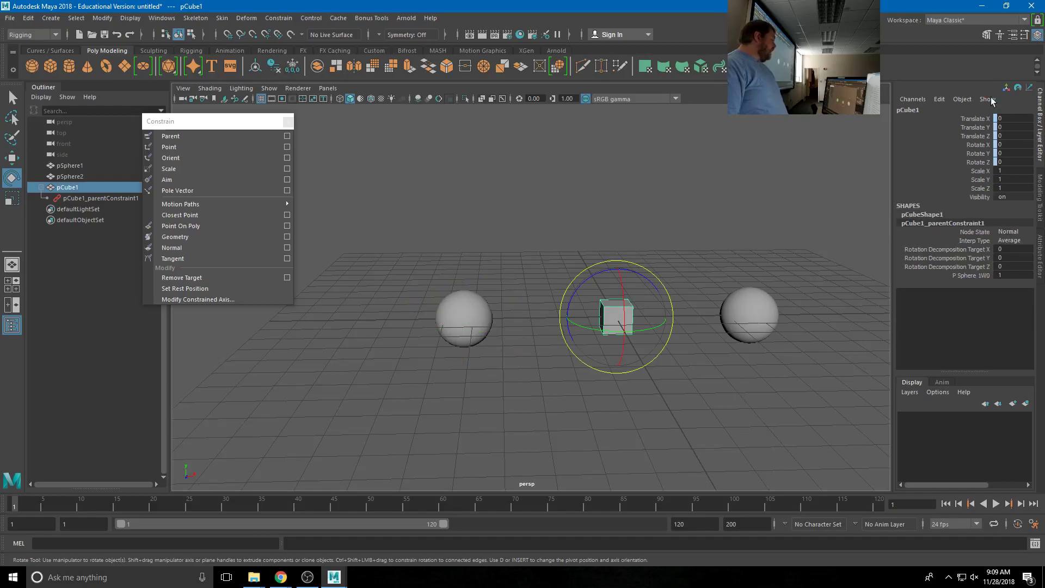
# - Try moving and rotating pSphere1 to test the parent constraint, and undo both transforms
pyautogui.click(464, 311)
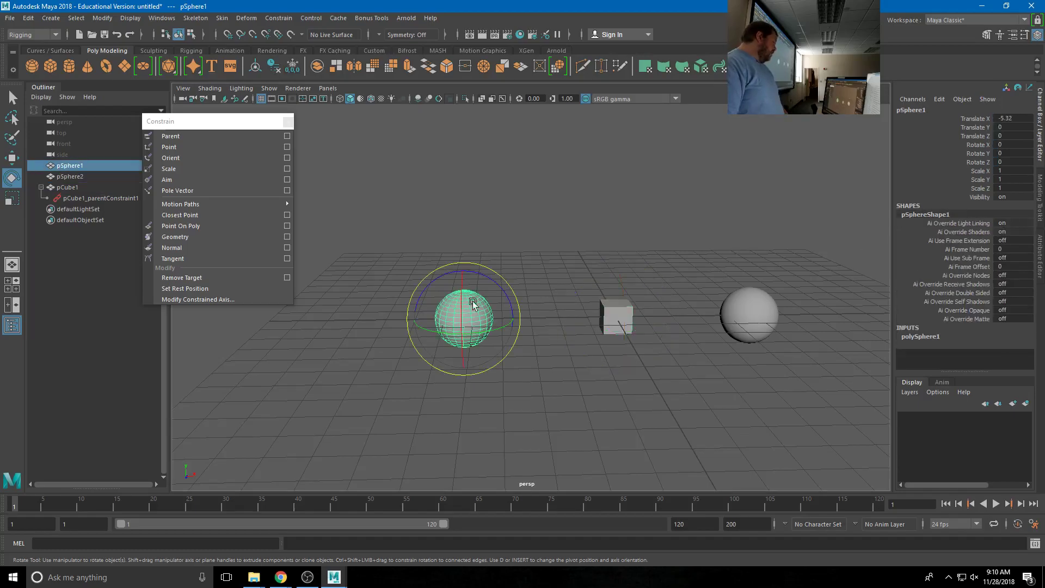
pyautogui.press('w')
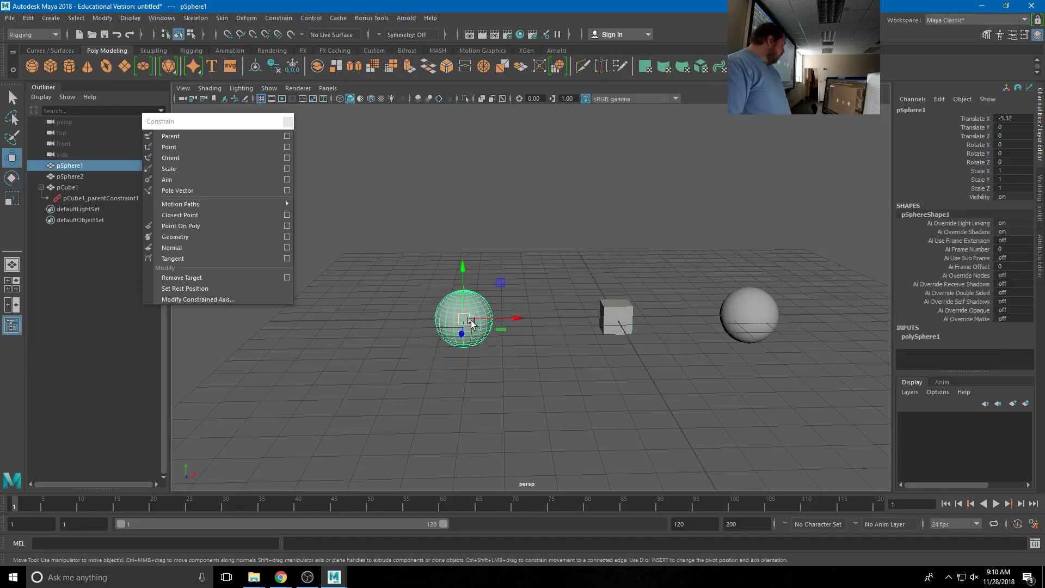
pyautogui.moveTo(464, 318); pyautogui.dragTo(500, 256)
pyautogui.press('e')
pyautogui.hotkey('ctrl', 'z')
pyautogui.hotkey('ctrl', 'z')
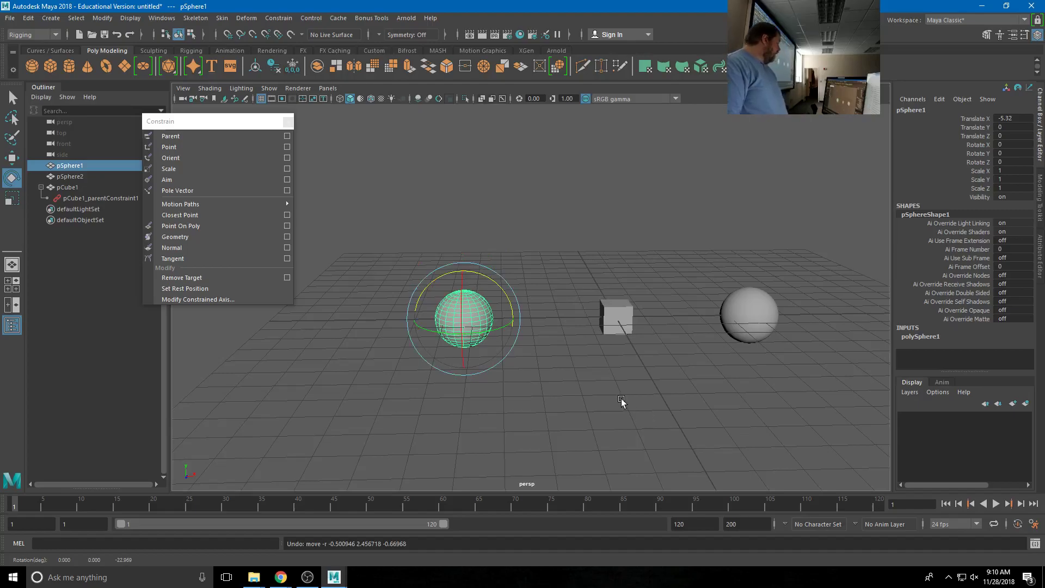
# - Try scaling pSphere1 uniformly to test the parent constraint, undo the scaling, and clear the selection
pyautogui.press('r')
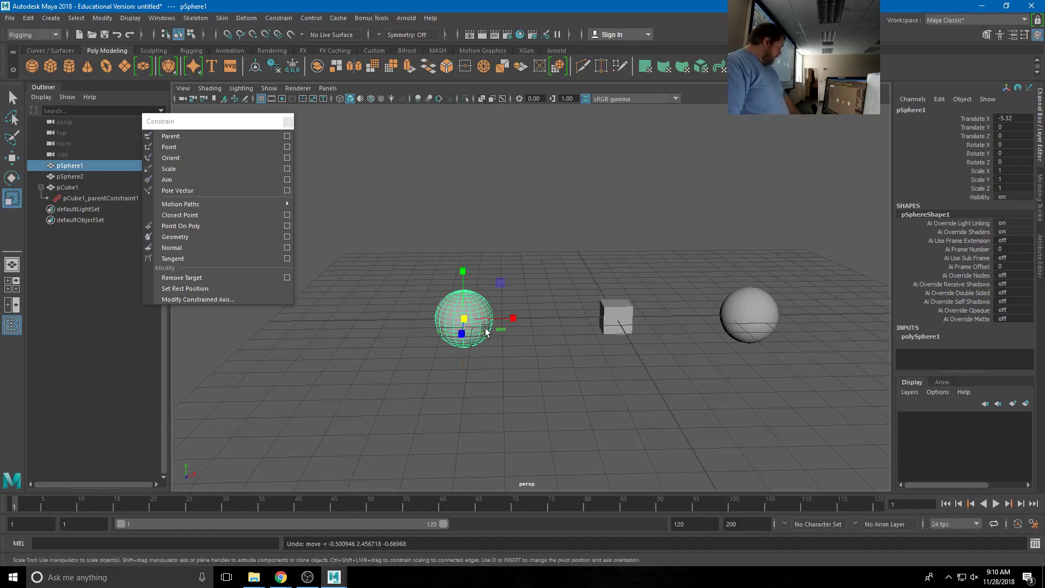
pyautogui.moveTo(489, 321); pyautogui.dragTo(436, 320)
pyautogui.moveTo(537, 318)
pyautogui.mouseDown()
pyautogui.moveTo(550, 320)
pyautogui.moveTo(449, 319)
pyautogui.moveTo(523, 323)
pyautogui.mouseUp()
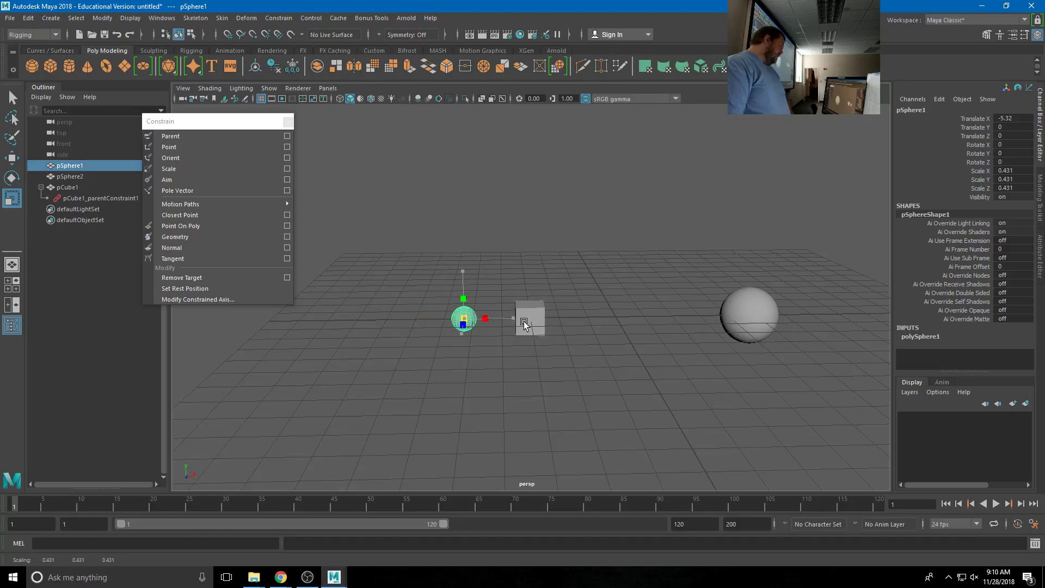
pyautogui.hotkey('ctrl', 'z')
pyautogui.click(587, 388)
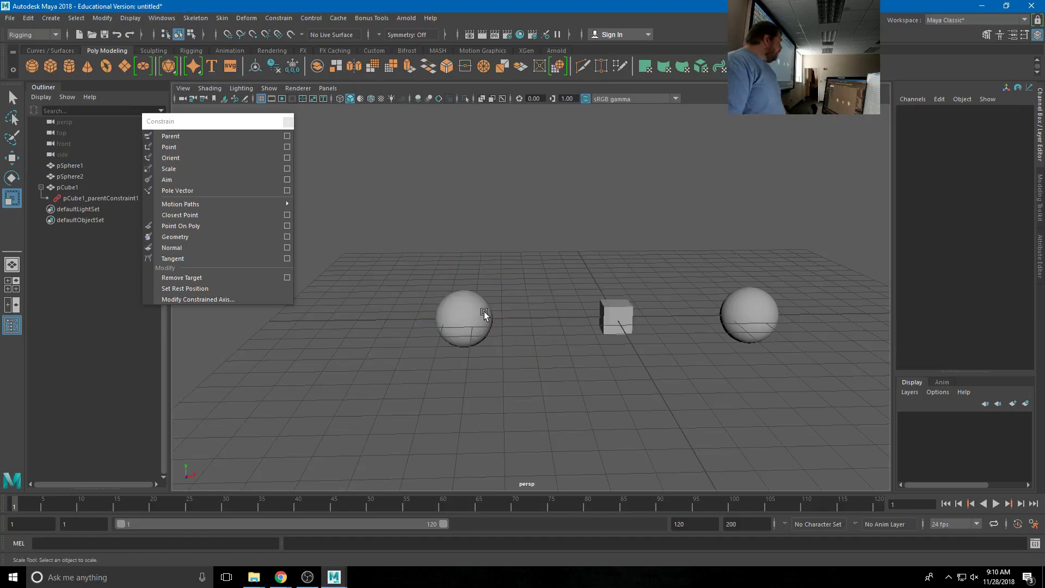
# - Check which of pCube1's channels the parent constraint drives, with pSphere1 as its driver
pyautogui.click(484, 314)
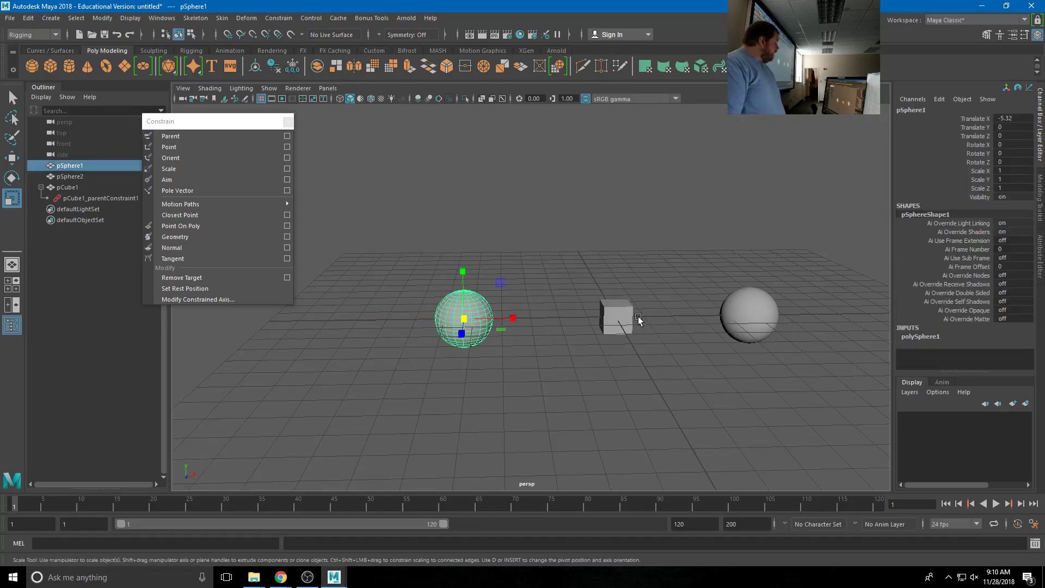
pyautogui.click(611, 316)
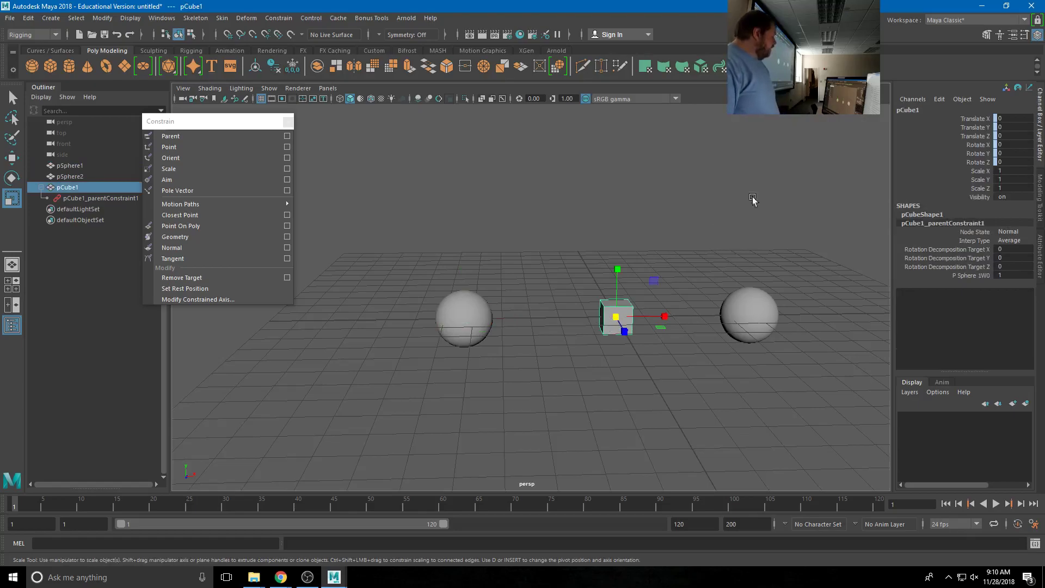
pyautogui.click(470, 315)
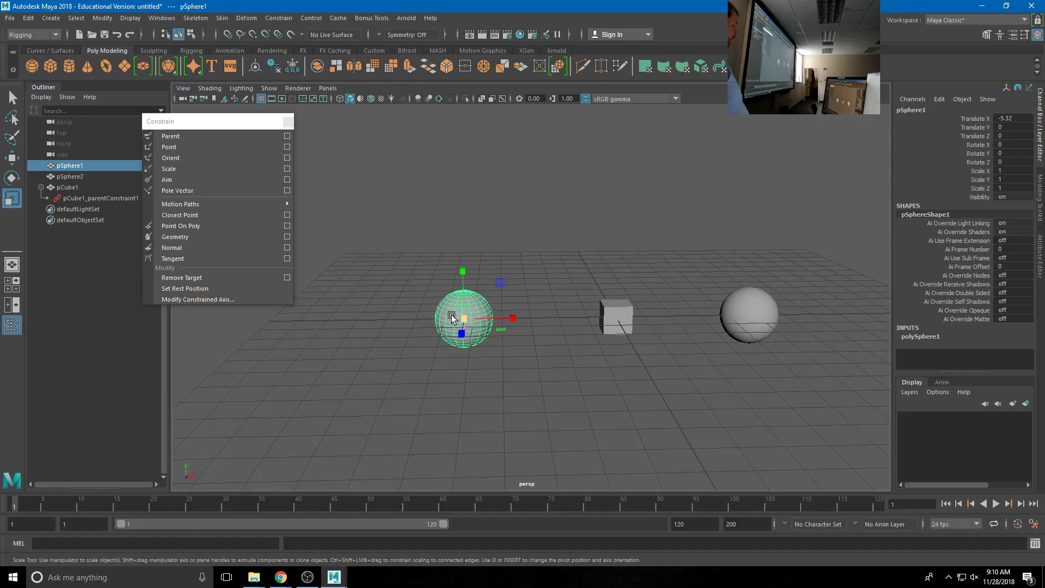
pyautogui.click(451, 318)
# - Parent-constrain pCube1 to pSphere2 as a second driver, and clear the selection
pyautogui.click(741, 322)
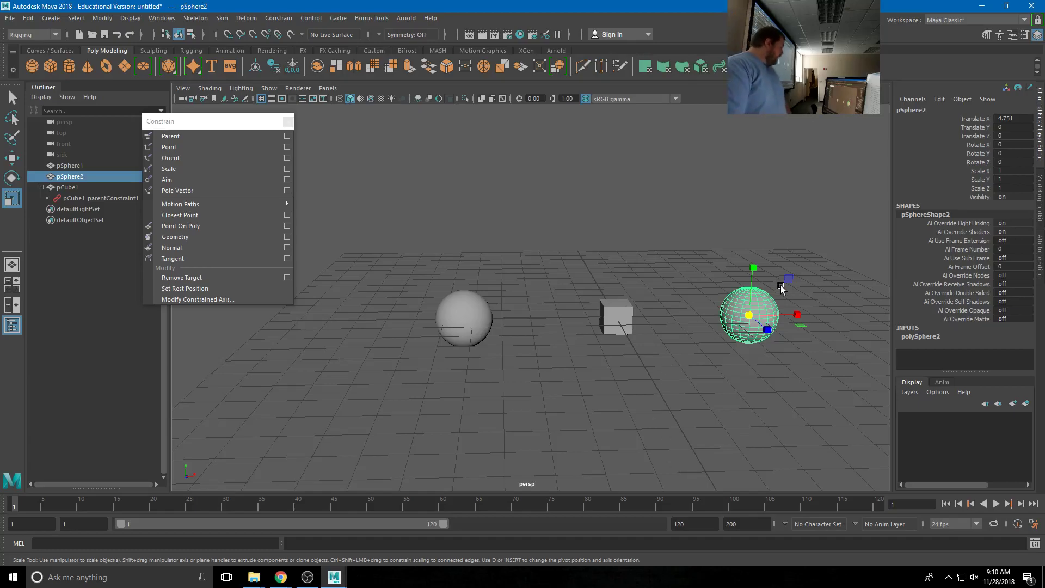
pyautogui.keyDown('shift'); pyautogui.click(632, 314); pyautogui.keyUp('shift')
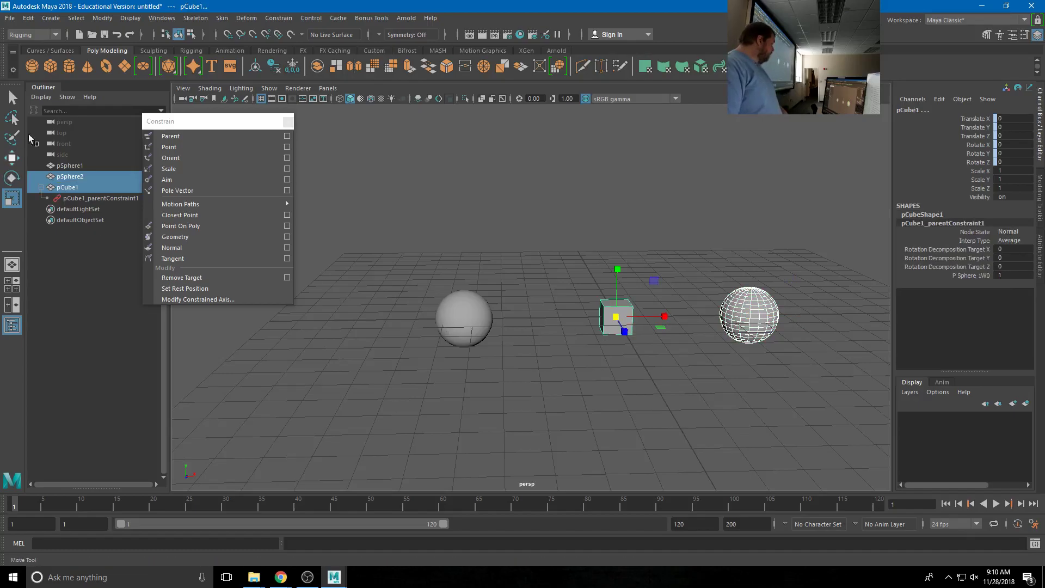
pyautogui.click(165, 137)
pyautogui.click(464, 385)
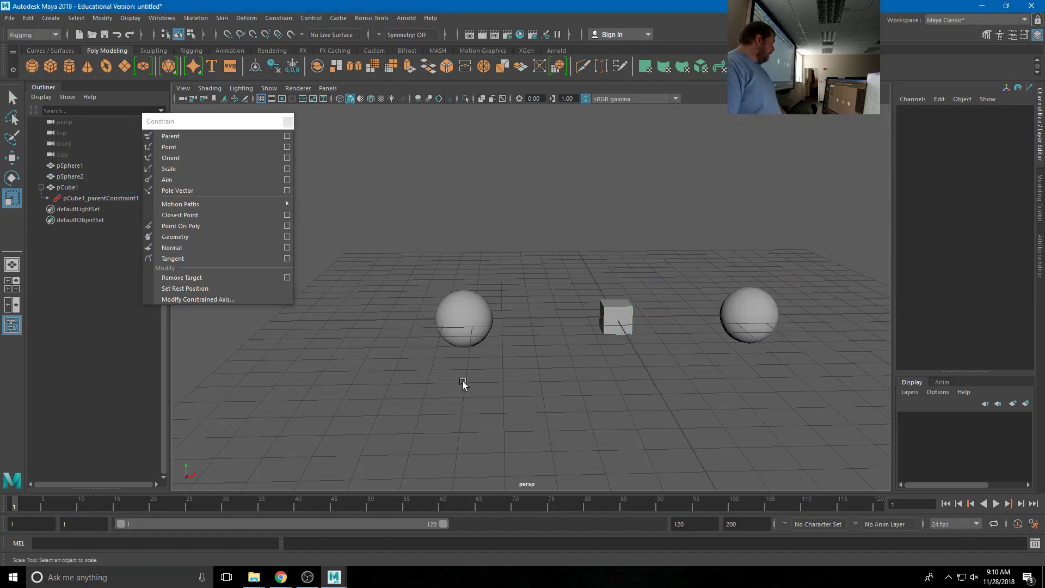
# - Move pSphere1 up and away from pCube1 to about X -6.281, Y 5.221, Z -1.418
pyautogui.click(457, 322)
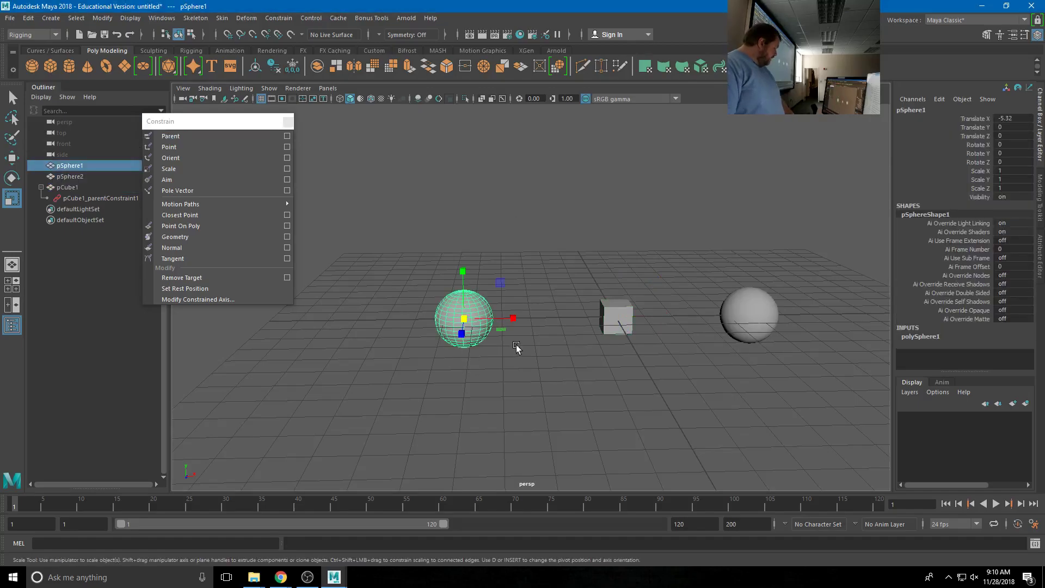
pyautogui.scroll(-2, 516, 348)
pyautogui.press('w')
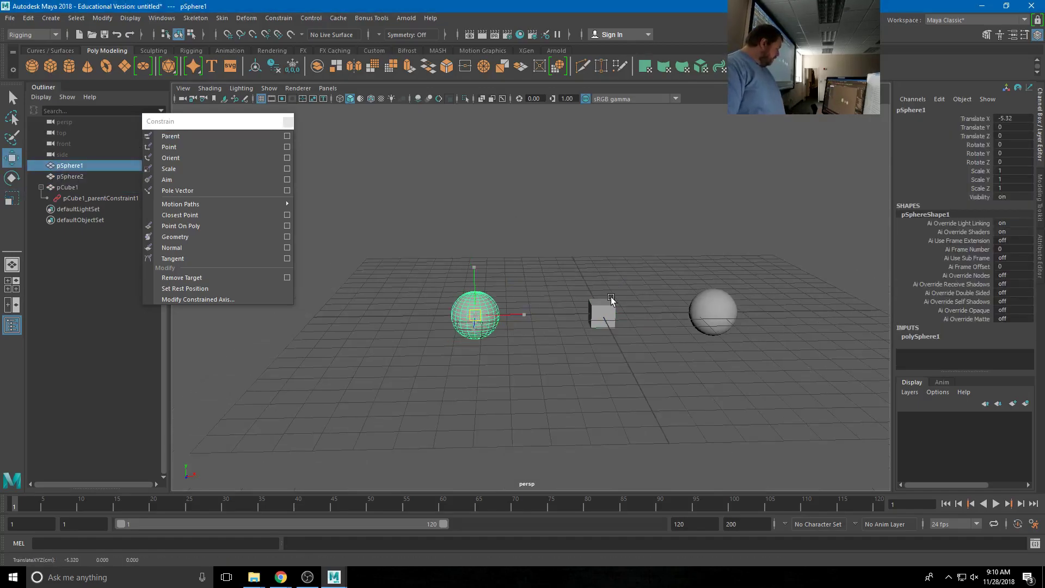
pyautogui.moveTo(610, 298); pyautogui.dragTo(653, 278)
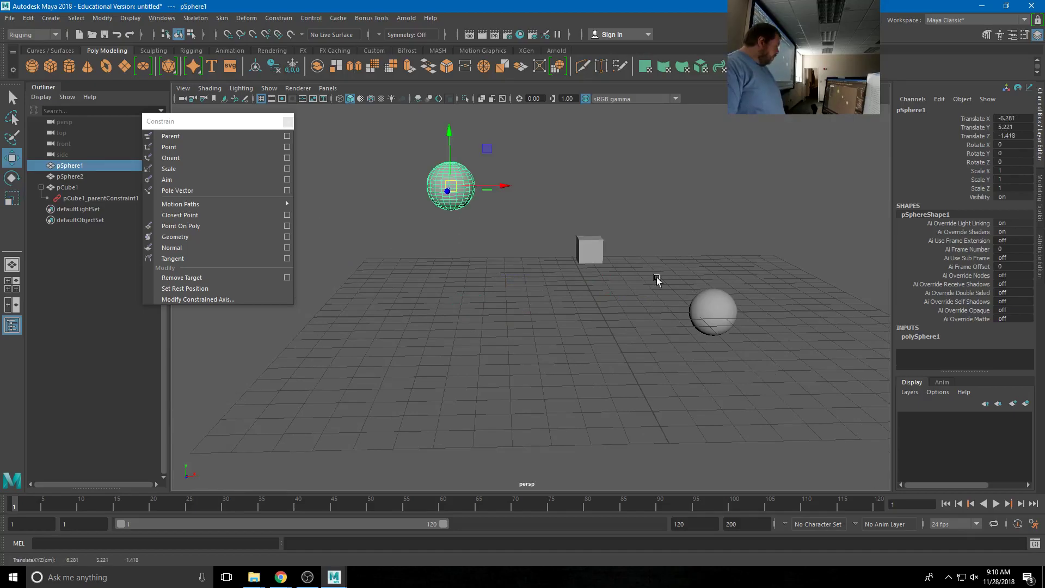
# - Move pSphere2 to about X 8.003, Y 1.543, Z -0.259, and select pCube1 to show its parent constraint weights
pyautogui.click(715, 308)
pyautogui.moveTo(717, 308); pyautogui.dragTo(828, 205)
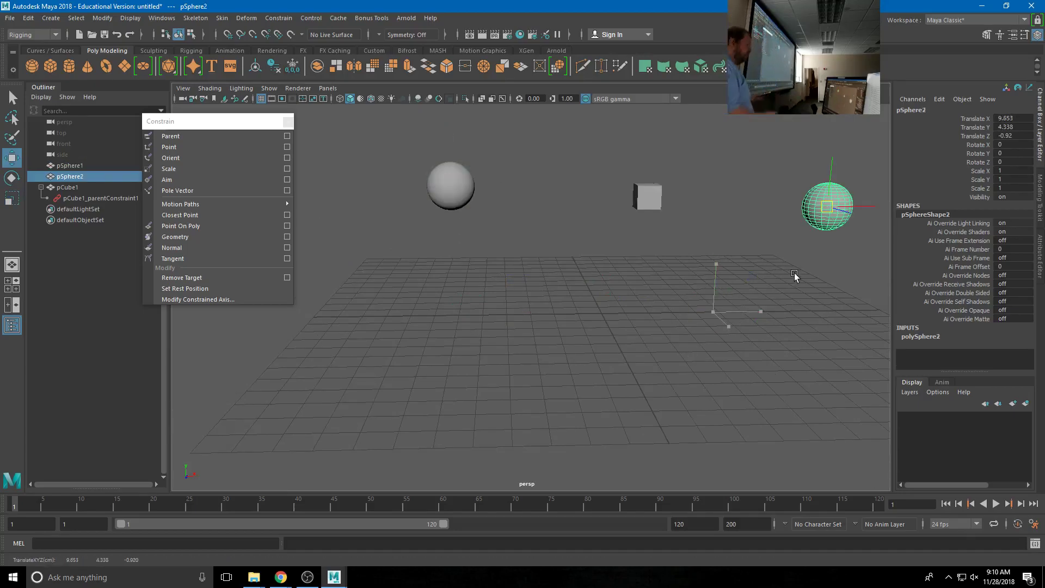
pyautogui.moveTo(794, 276); pyautogui.dragTo(790, 275)
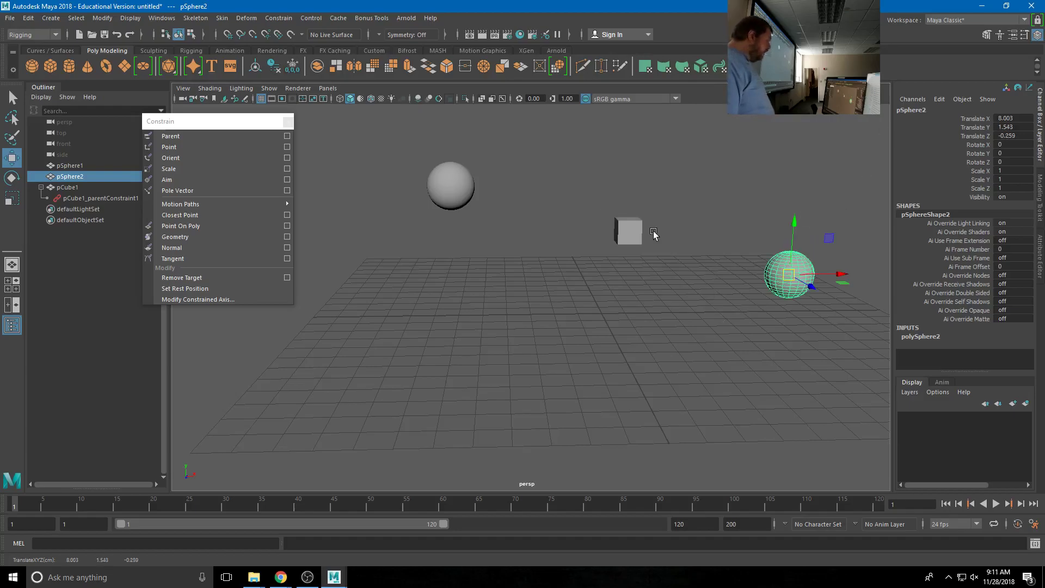
pyautogui.click(634, 232)
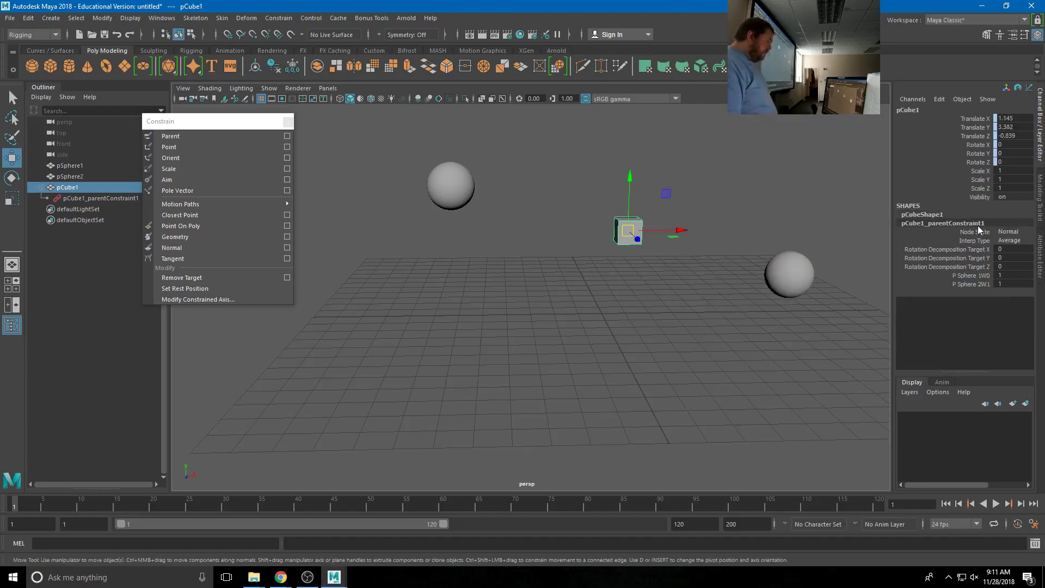
# - Set the pSphere1 weight (P Sphere 1W0) of pCube1's parent constraint to 0.1
pyautogui.click(974, 276)
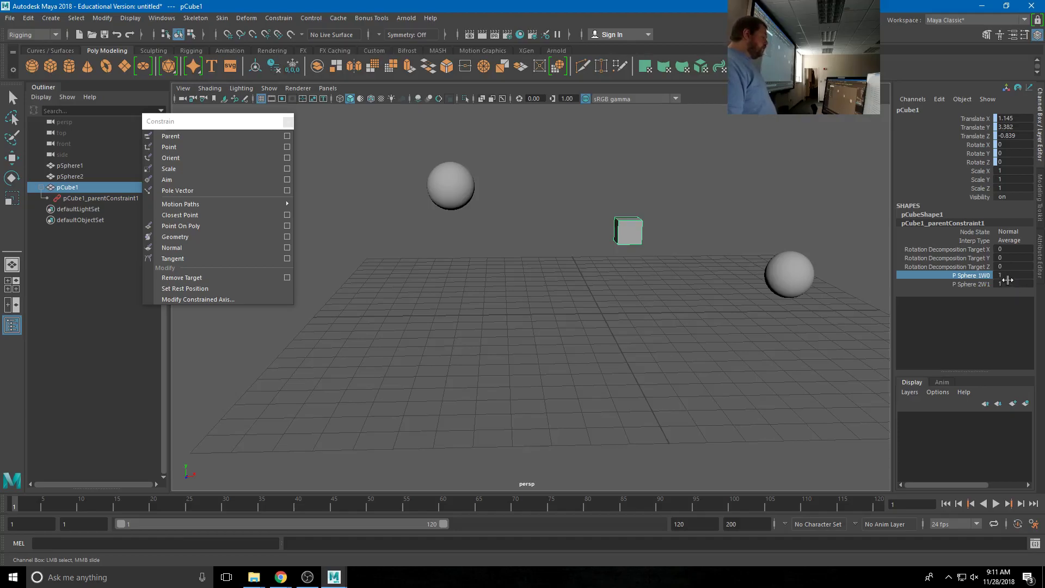
pyautogui.doubleClick(1007, 276)
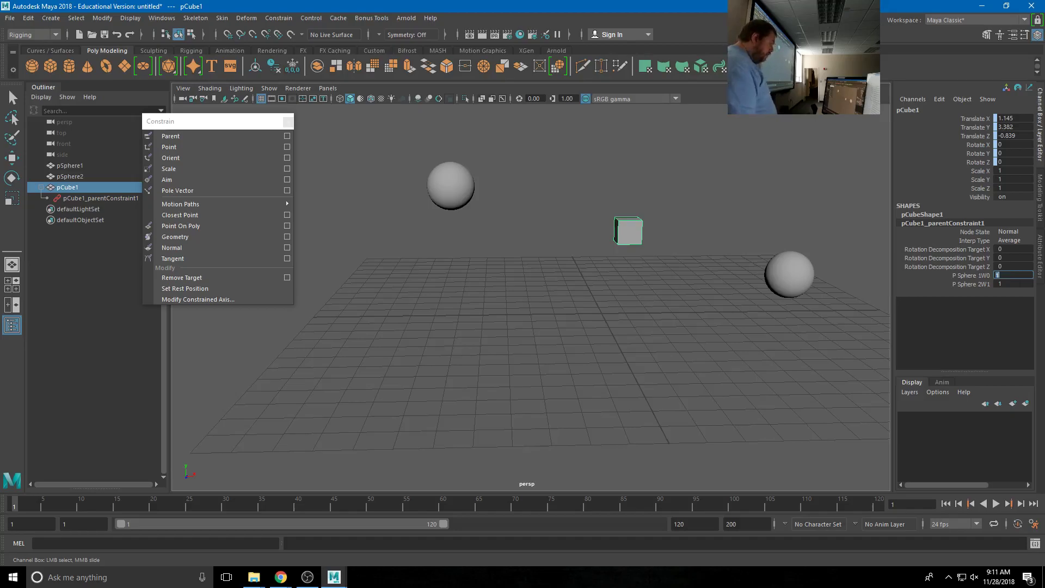
pyautogui.write('0')
pyautogui.press('Return')
# - Test the weighting by moving pSphere1 to about X -8.353, Y 5.154, Z -1.495 and pSphere2 to about X 8.101, Y -3.801, Z 1.153
pyautogui.click(455, 207)
pyautogui.click(456, 189)
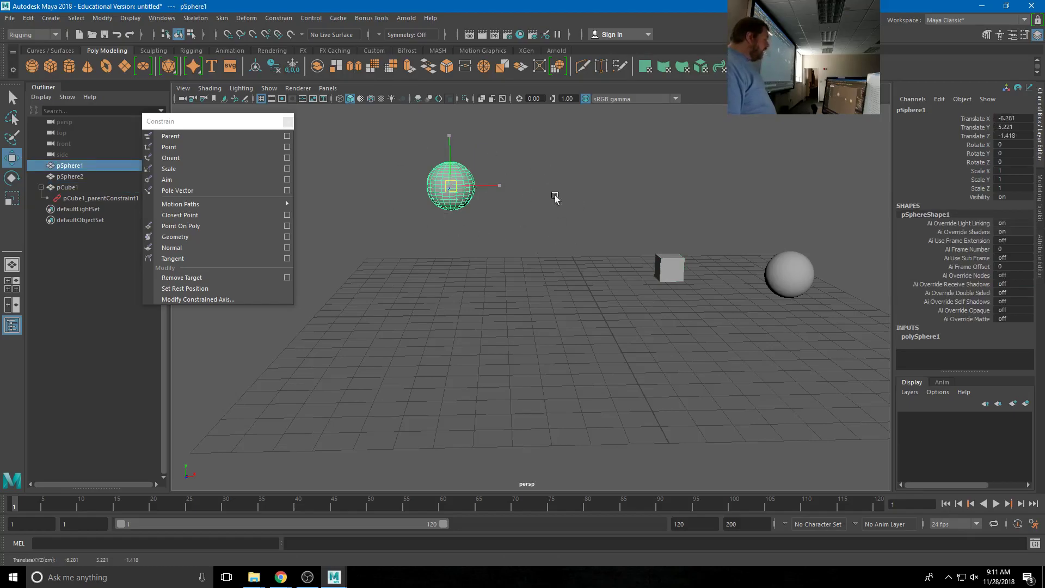
pyautogui.moveTo(450, 186); pyautogui.dragTo(401, 187)
pyautogui.click(795, 288)
pyautogui.moveTo(793, 279); pyautogui.dragTo(792, 399)
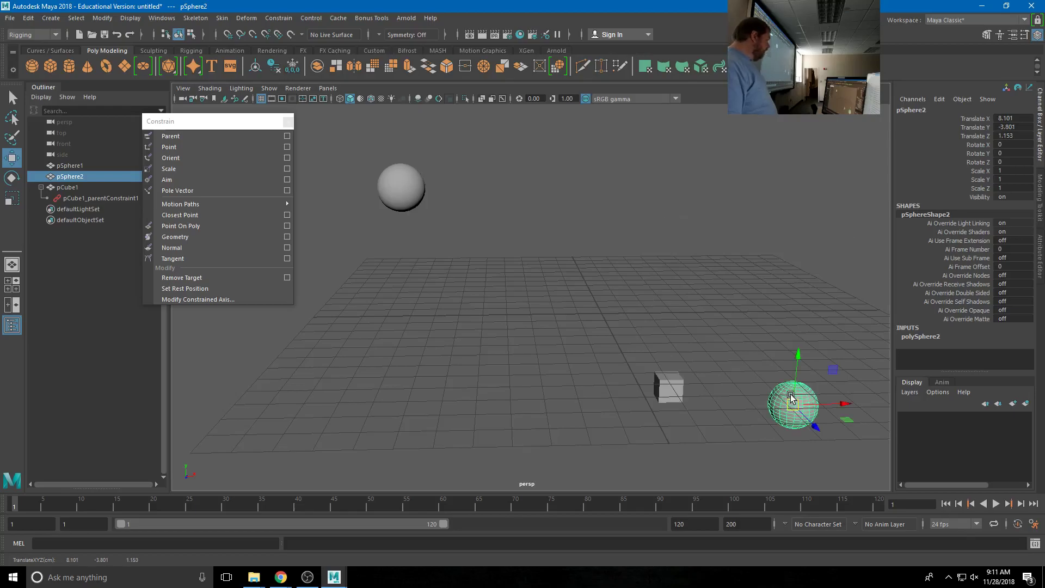
# - Undo both test moves of the spheres and the pSphere1 weight change on pCube1's parent constraint
pyautogui.hotkey('ctrl', 'z')
pyautogui.hotkey('ctrl', 'z')
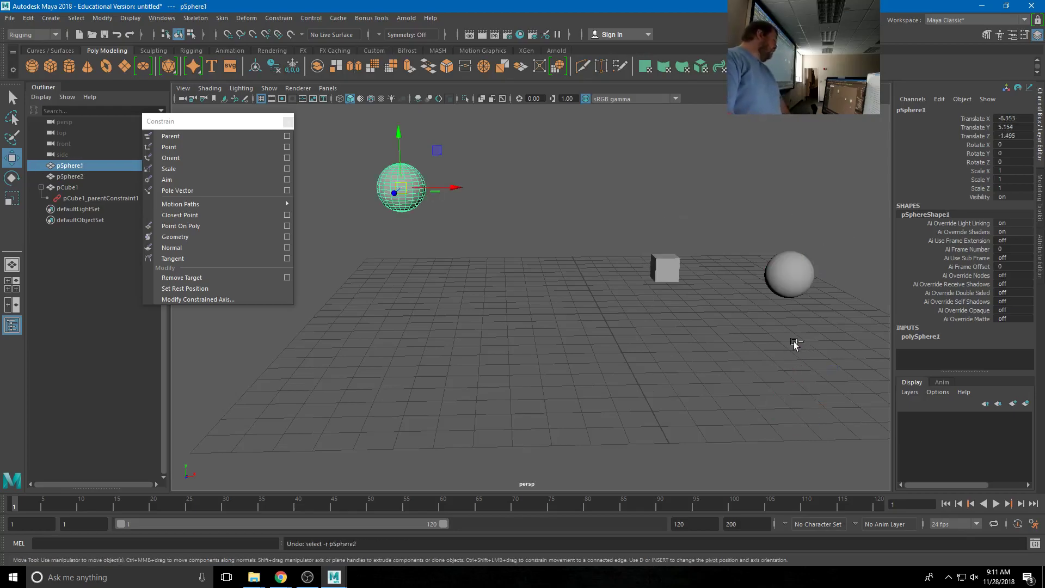
pyautogui.hotkey('ctrl', 'z')
pyautogui.hotkey('ctrl', 'z')
pyautogui.hotkey('ctrl', 'z')
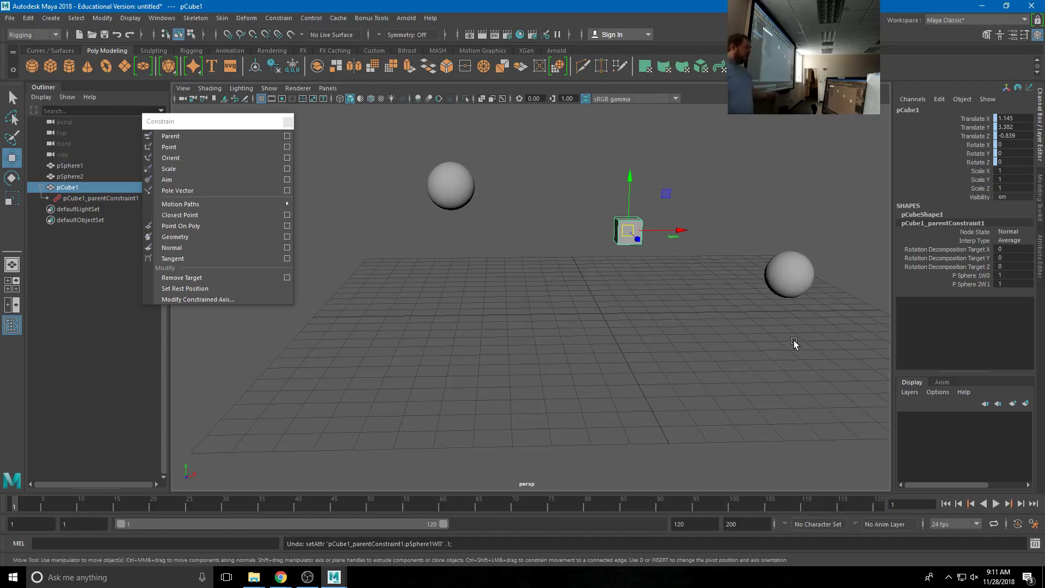
# - Exit the program from the untitled constraint demonstration scene
pyautogui.click(1031, 6)
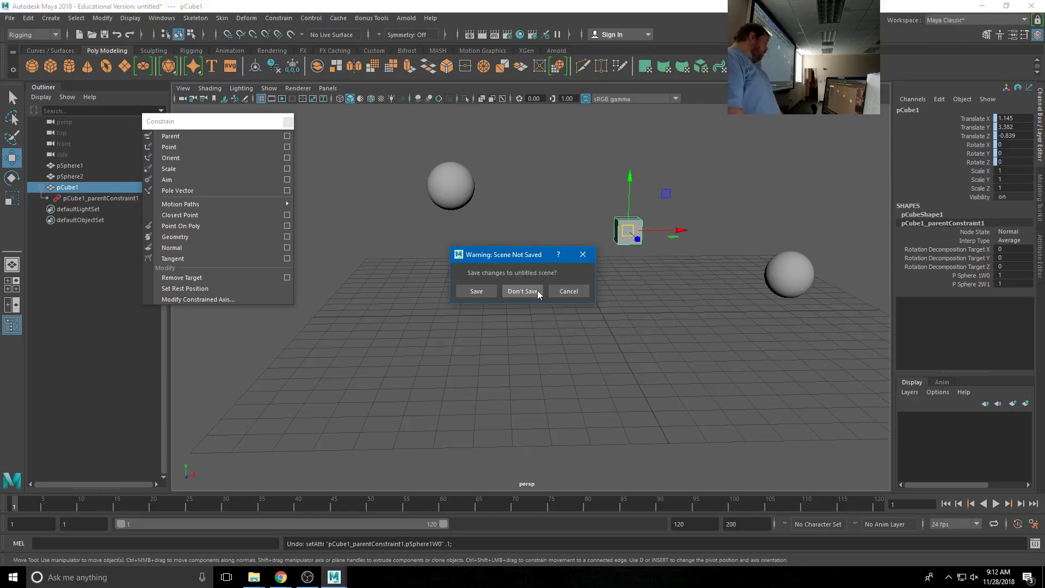
# - Discard the untitled scene's changes and switch to the Maya window with the RiggingInClass.0002.mb scene
pyautogui.click(523, 291)
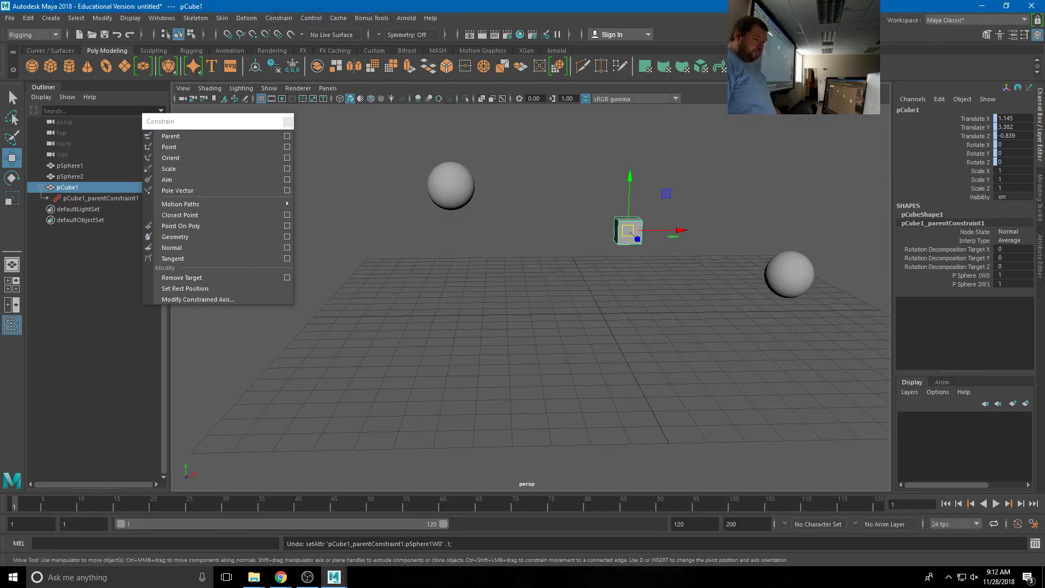
pyautogui.click(333, 577)
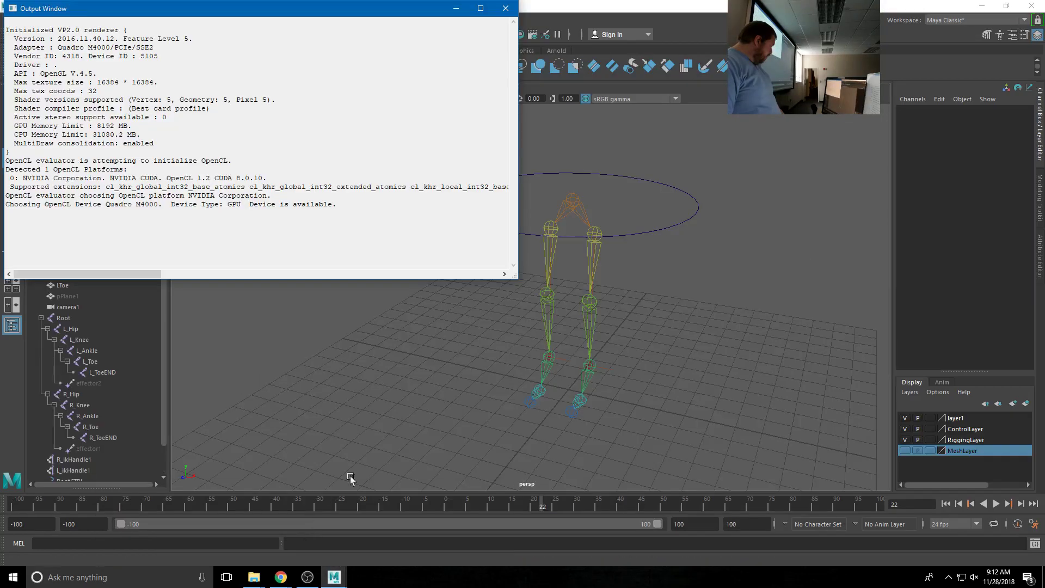
pyautogui.click(303, 540)
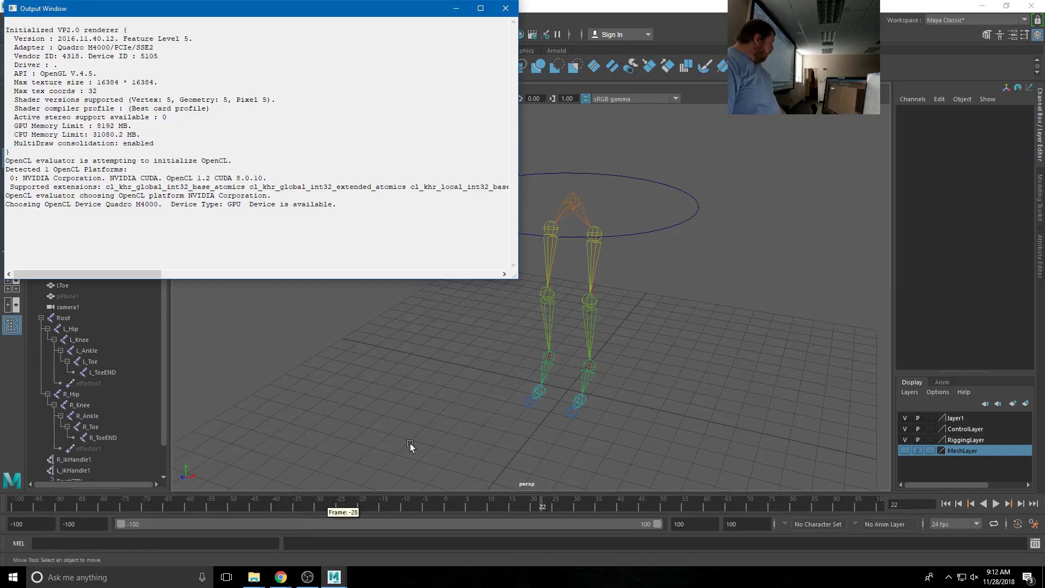
pyautogui.click(410, 443)
pyautogui.moveTo(730, 243); pyautogui.dragTo(625, 207)
pyautogui.click(626, 204)
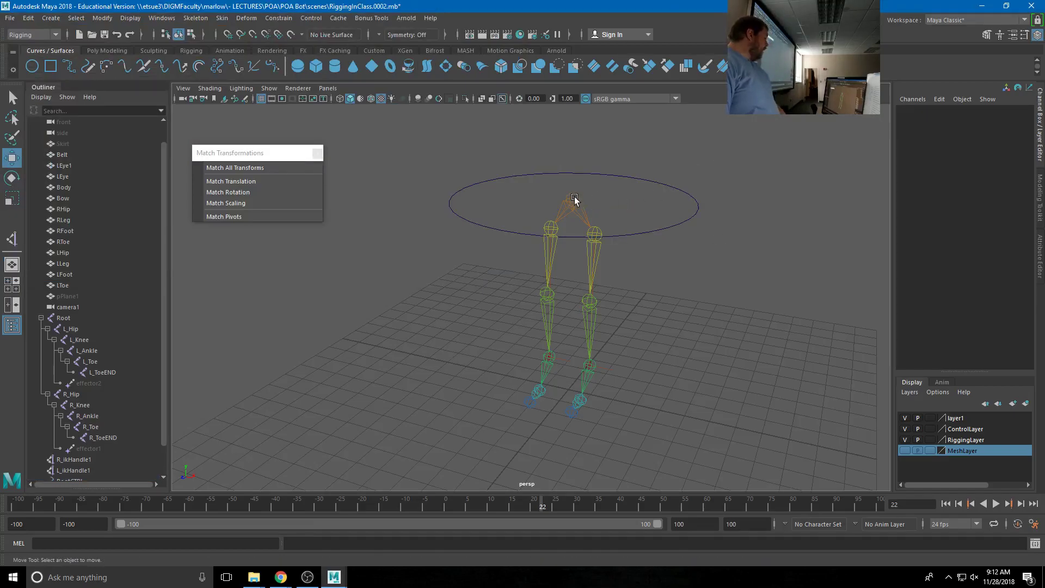
pyautogui.moveTo(575, 200); pyautogui.dragTo(693, 182)
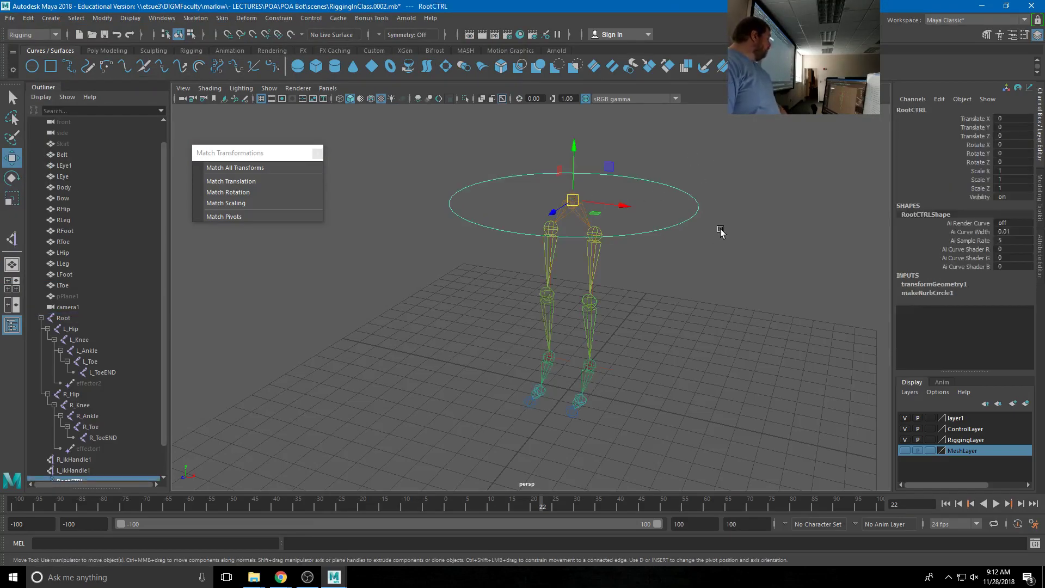
pyautogui.click(725, 257)
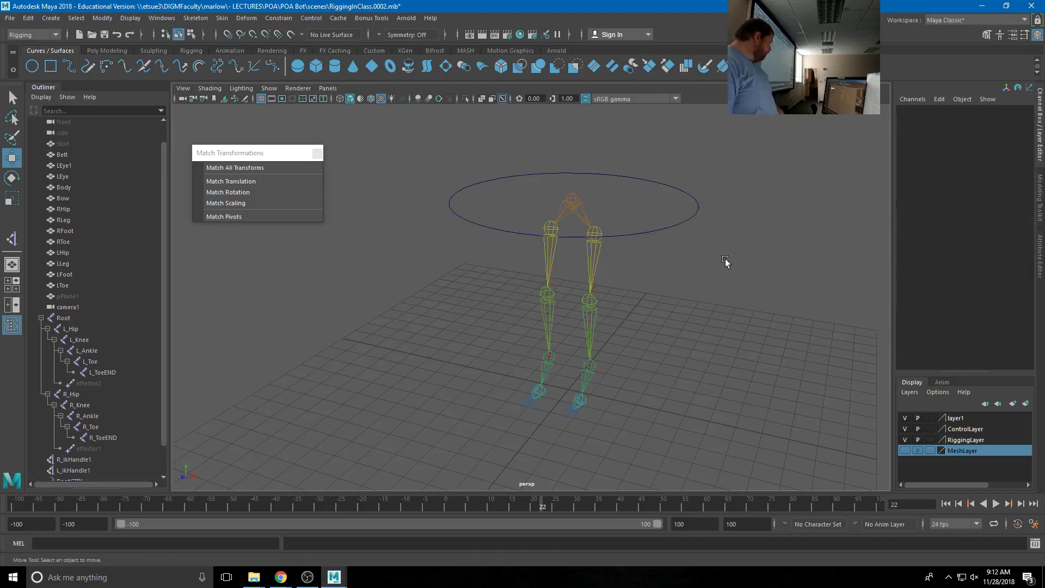
# - Parent-constrain the Root joint to the RootCTRL curve, with the control as the driver
pyautogui.click(688, 217)
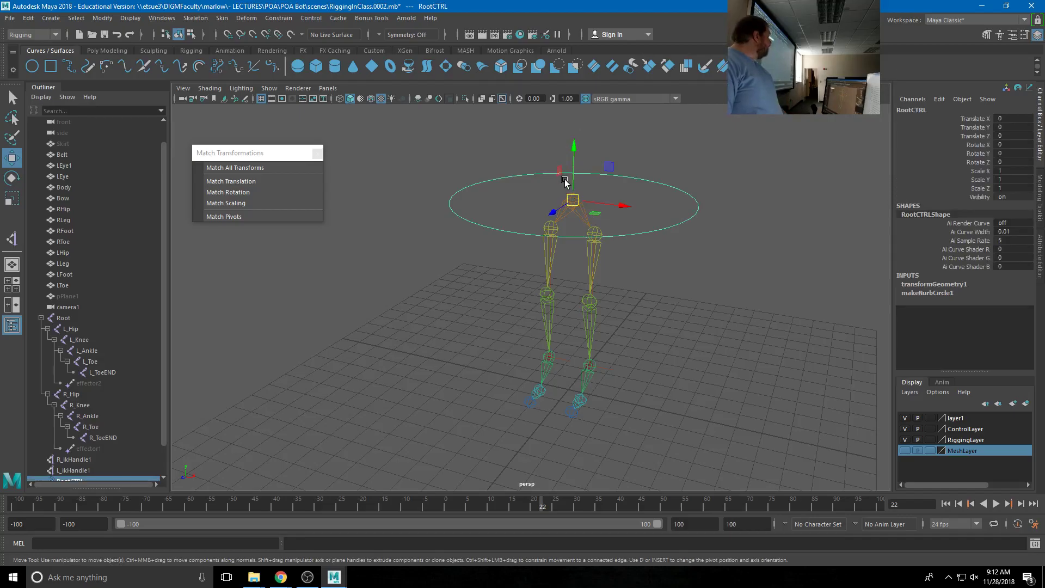
pyautogui.press('q')
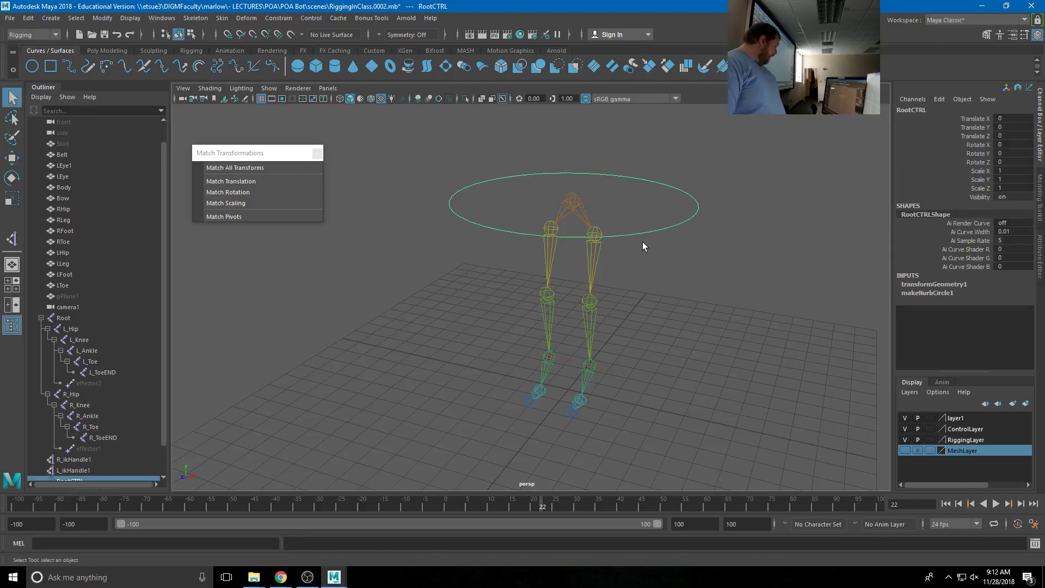
pyautogui.click(572, 199)
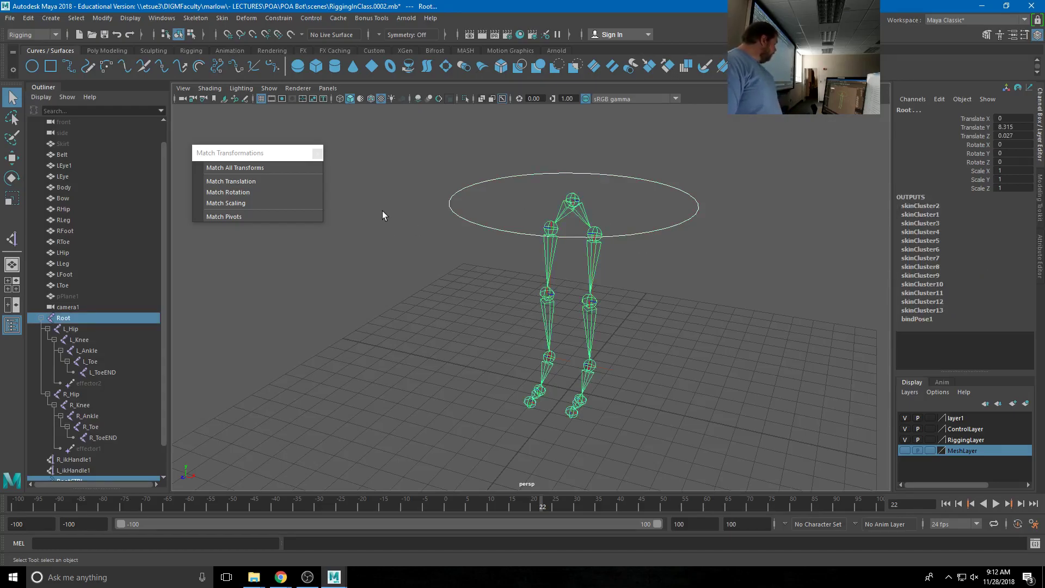
pyautogui.click(316, 152)
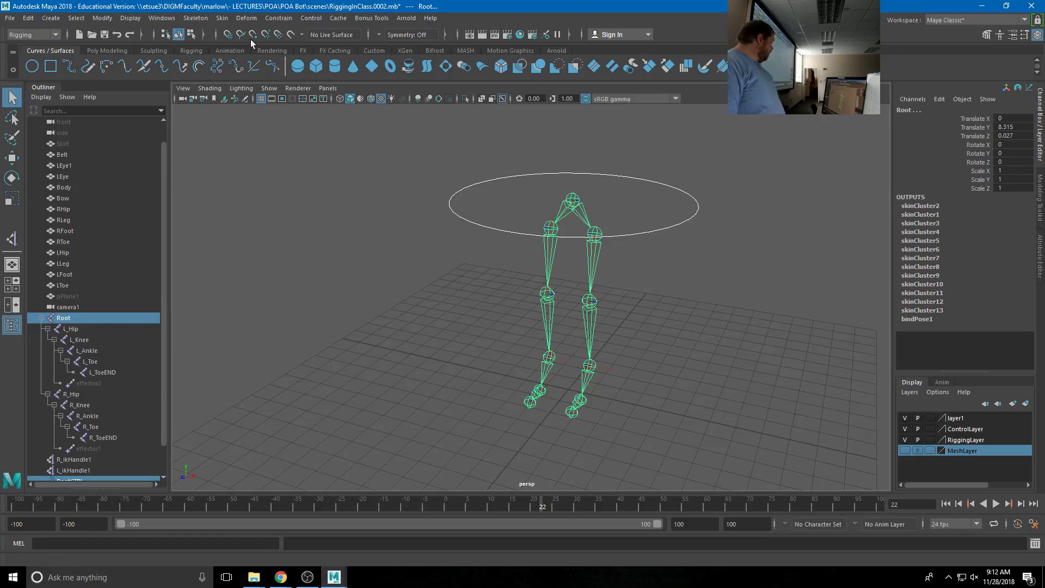
pyautogui.click(278, 21)
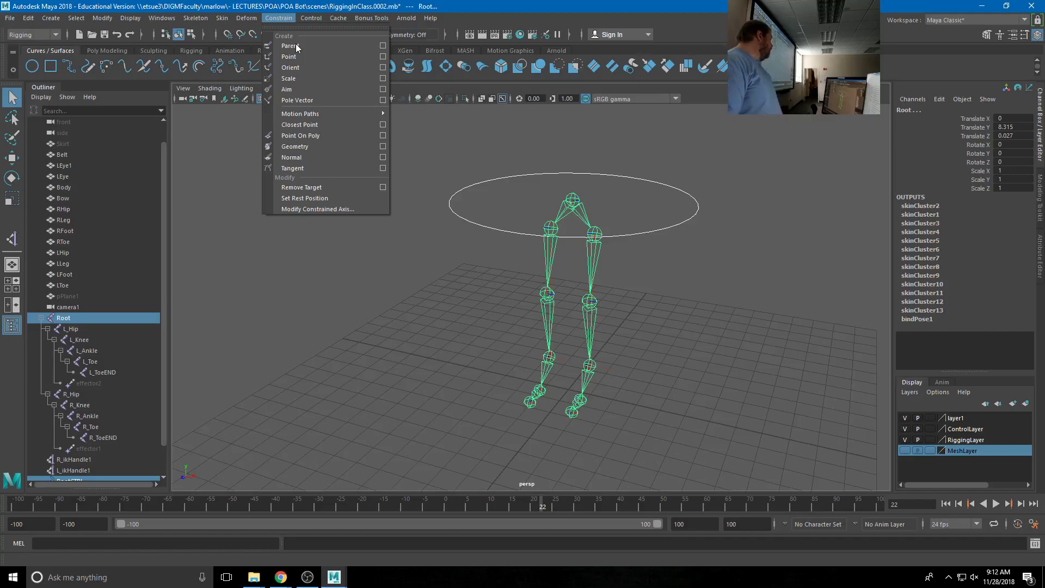
pyautogui.click(296, 48)
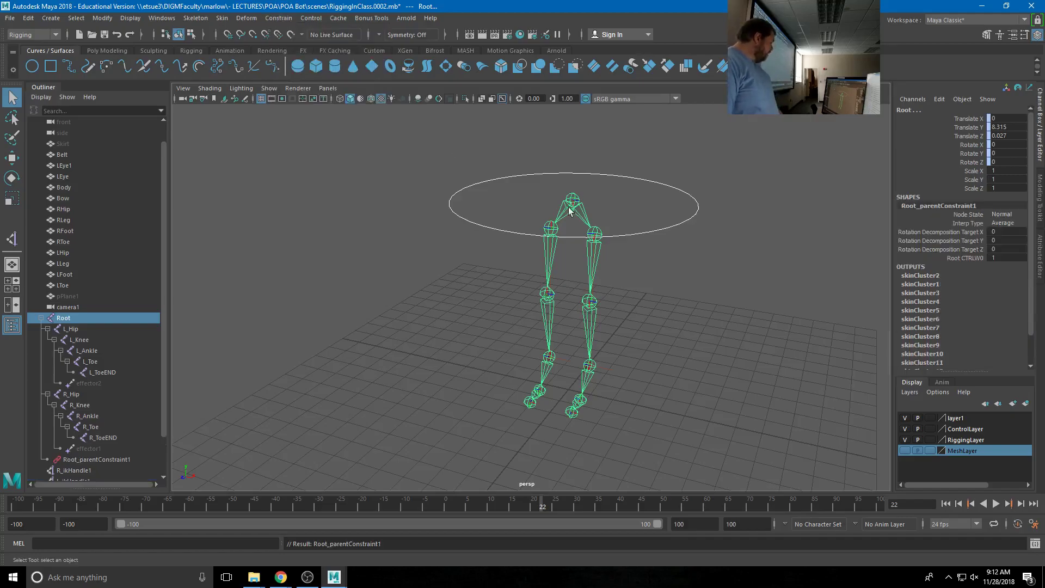
# - Test the parent constraint by moving the RootCTRL curve freely, and undo the move
pyautogui.click(705, 278)
pyautogui.click(690, 216)
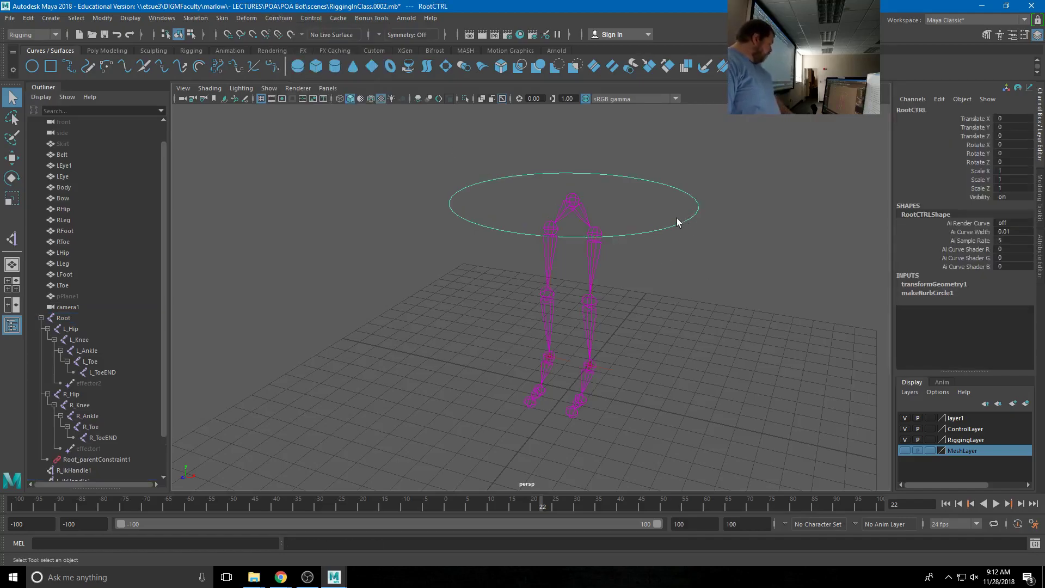
pyautogui.press('w')
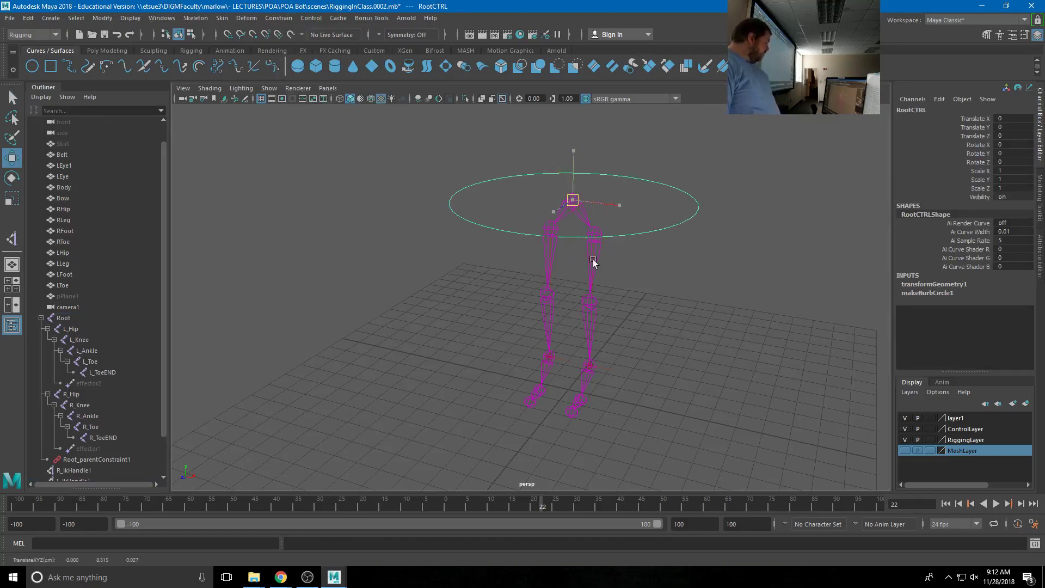
pyautogui.moveTo(590, 243); pyautogui.dragTo(683, 268, button='middle')
pyautogui.hotkey('ctrl', 'z')
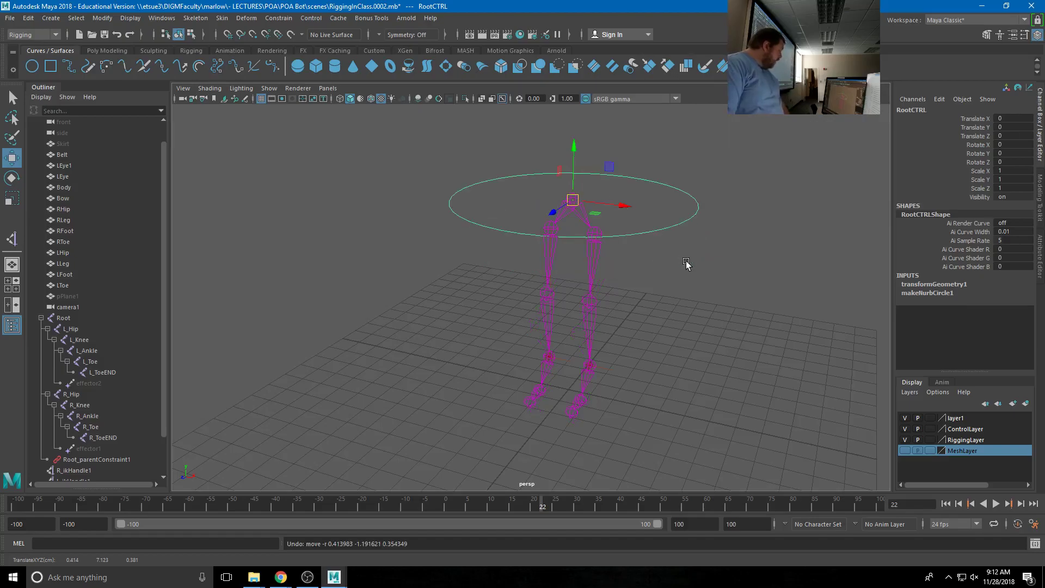
# - Show the MeshLayer geometry and hide the Root joint chain
pyautogui.click(904, 451)
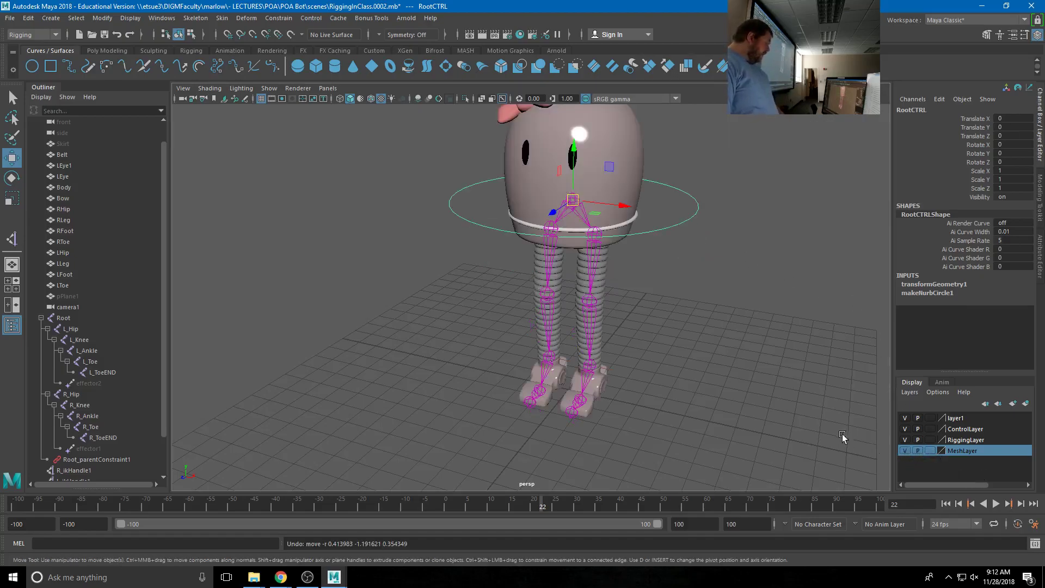
pyautogui.click(762, 288)
pyautogui.click(591, 218)
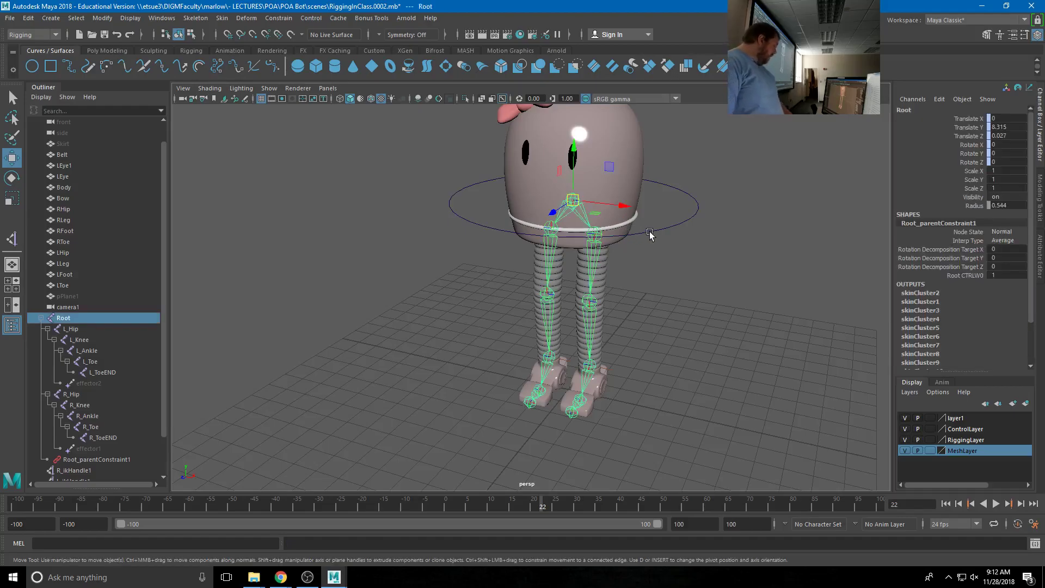
pyautogui.hotkey('ctrl', 'h')
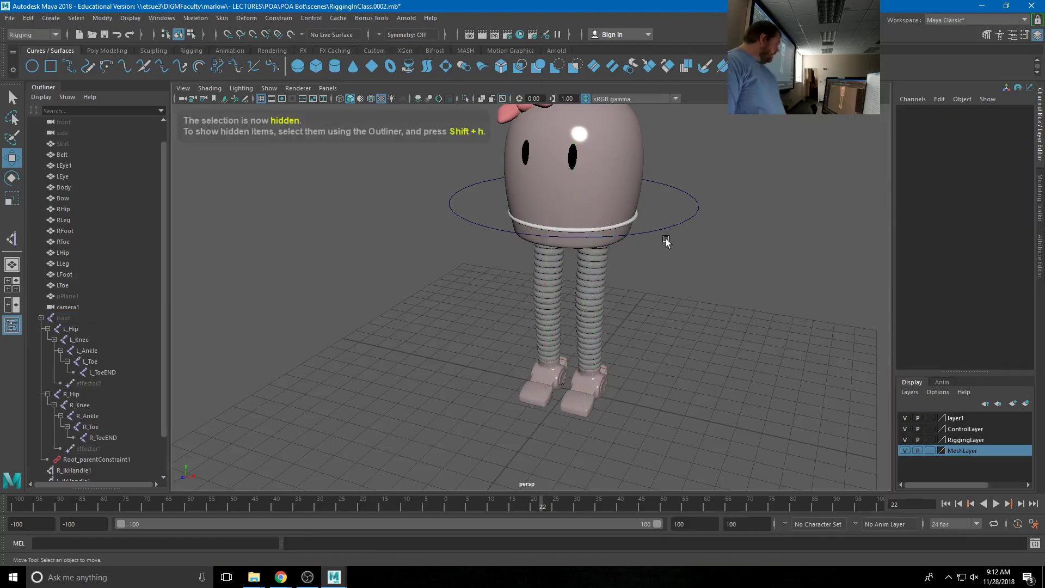
# - Test-move the RootCTRL curve with the character mesh, and undo both the move and the hiding of the Root joint
pyautogui.click(667, 228)
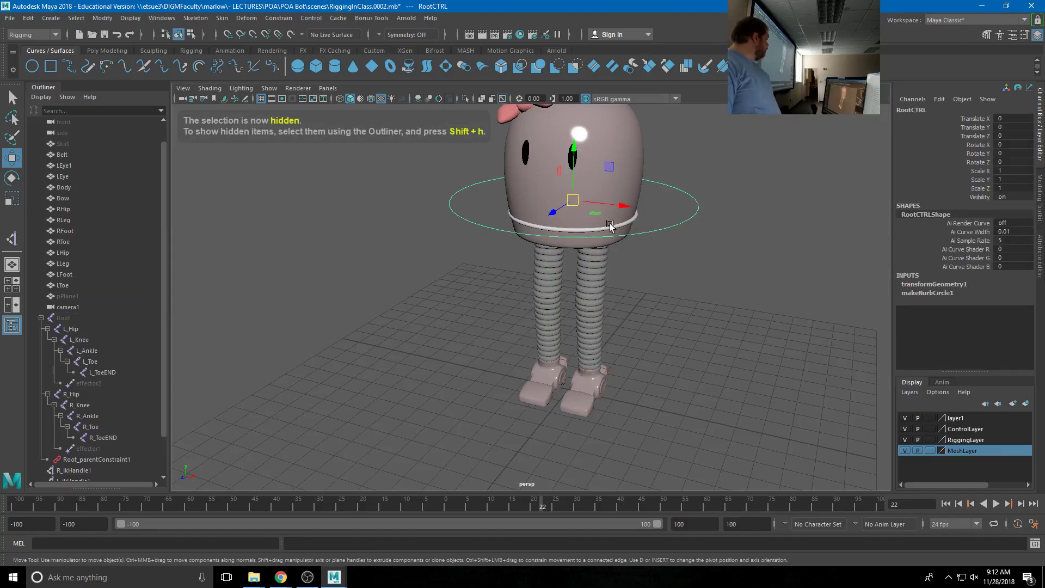
pyautogui.moveTo(574, 199); pyautogui.dragTo(610, 220)
pyautogui.hotkey('ctrl', 'z')
pyautogui.hotkey('ctrl', 'z')
pyautogui.hotkey('ctrl', 'z')
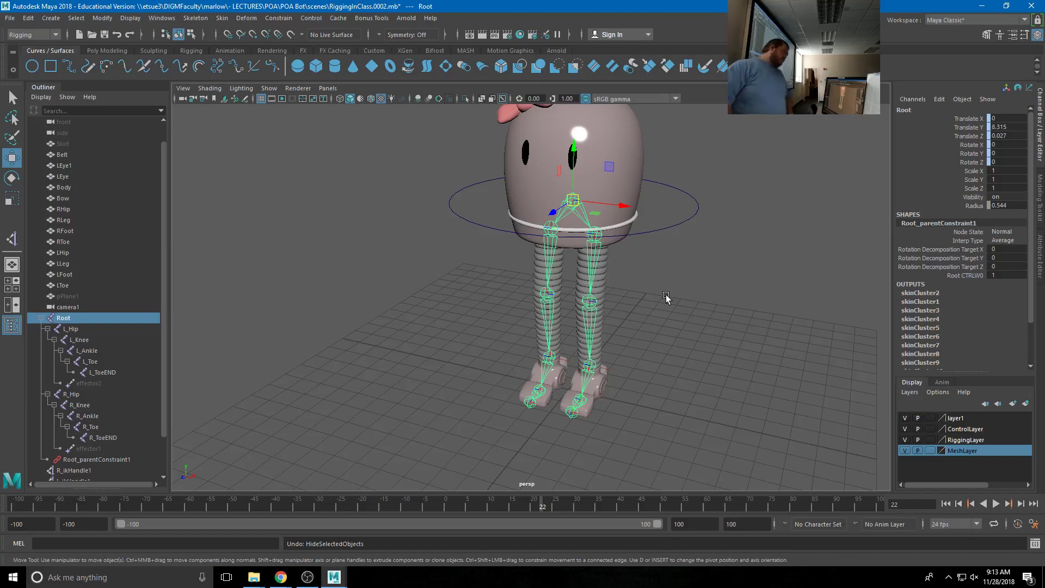
# - Select the L_Ankle joint and examine its position within the character's leg and foot
pyautogui.click(715, 370)
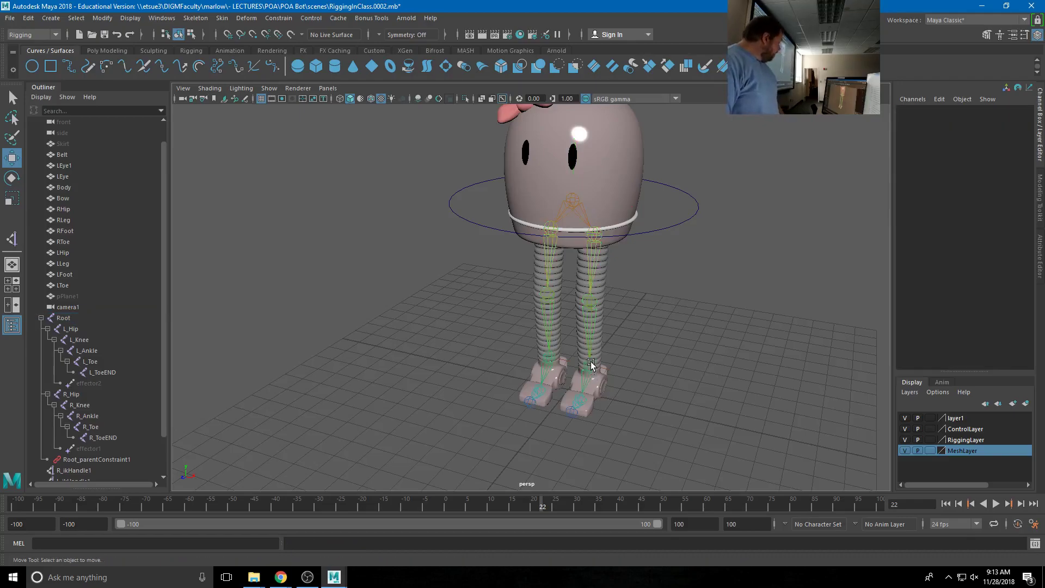
pyautogui.click(595, 370)
pyautogui.click(639, 403)
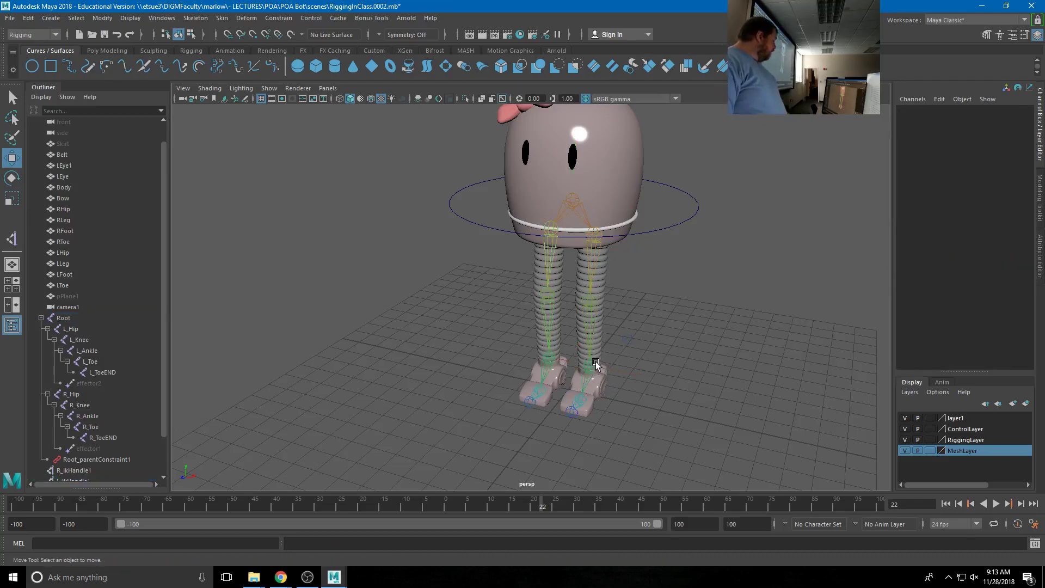
pyautogui.click(596, 361)
pyautogui.scroll(5, 627, 432)
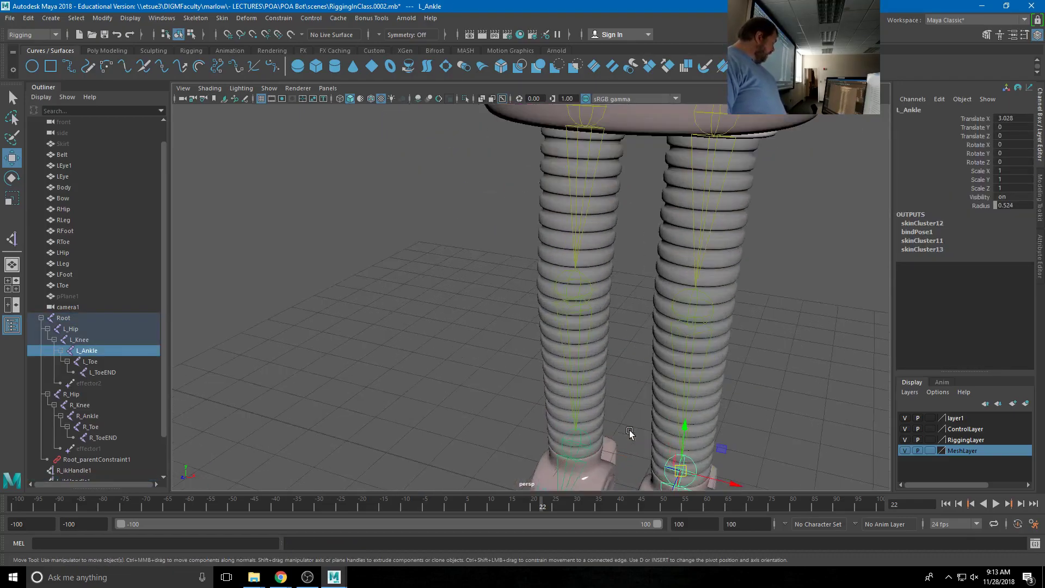
pyautogui.scroll(-5, 630, 433)
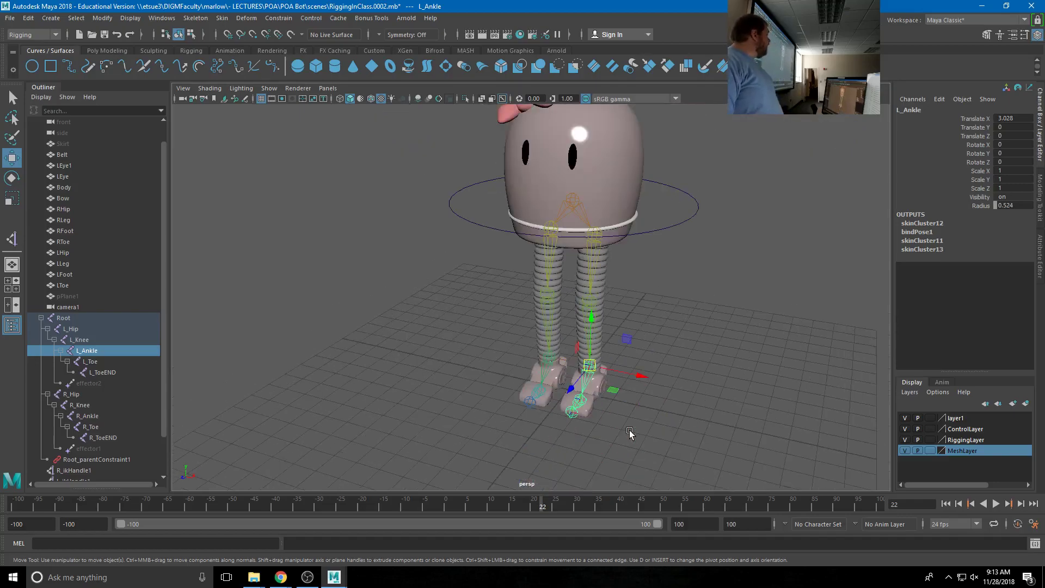
pyautogui.scroll(-2, 629, 430)
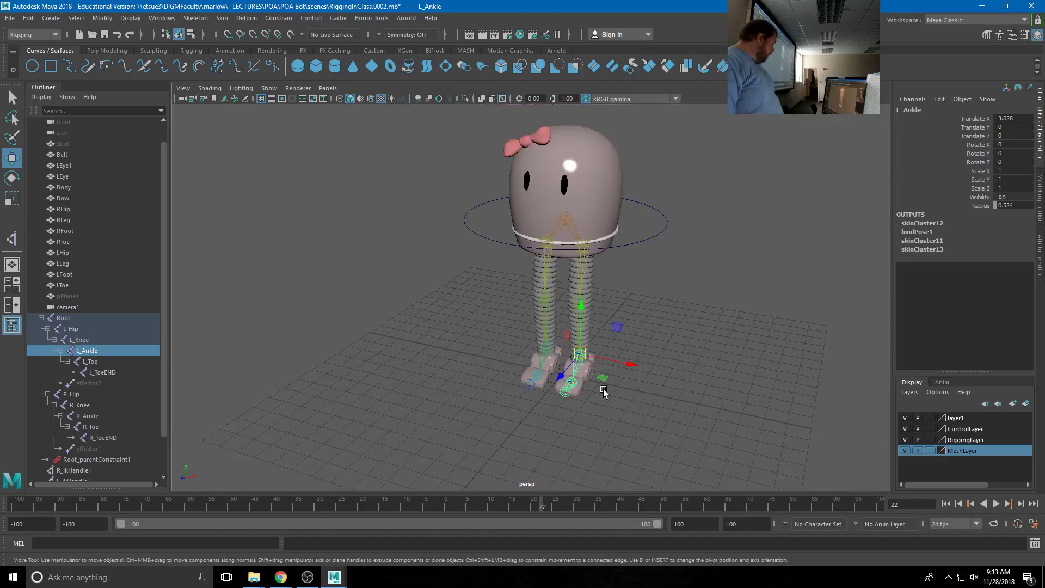
pyautogui.scroll(5, 603, 388)
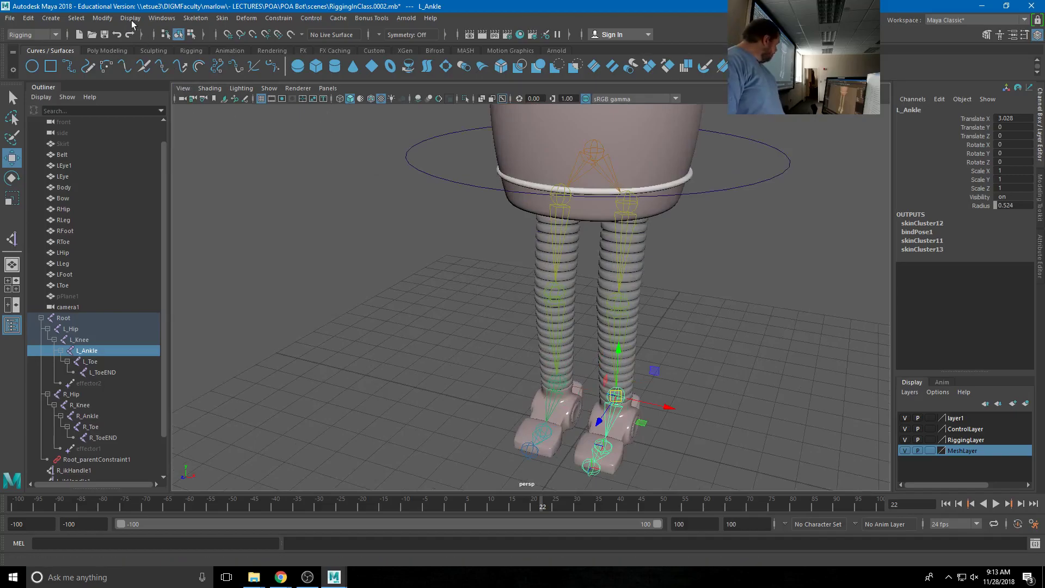
# - Create a NURBS circle at the origin, hide the MeshLayer, and scale the circle uniformly to about 1.7
pyautogui.click(31, 68)
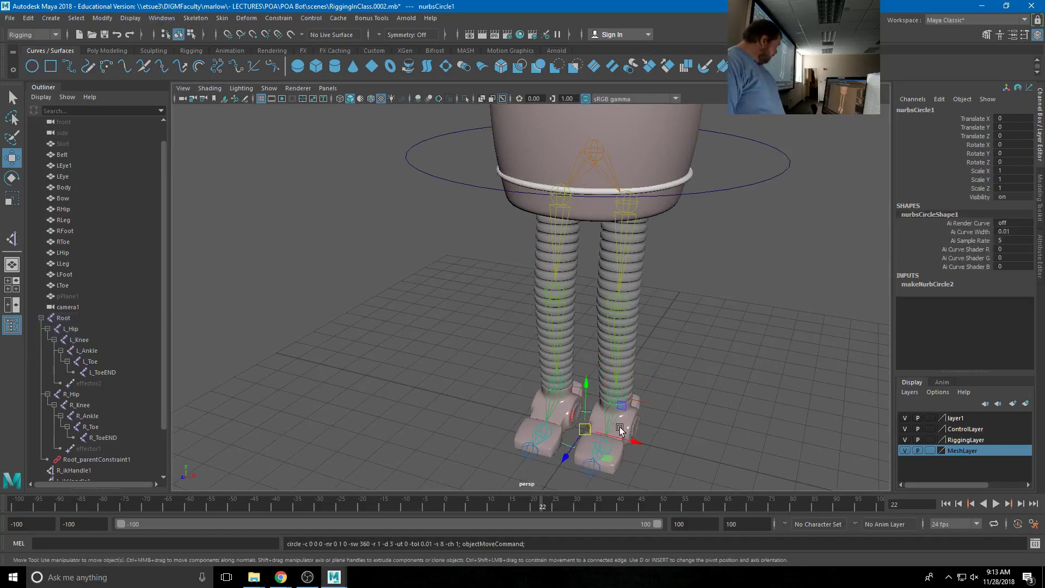
pyautogui.click(905, 451)
pyautogui.press('r')
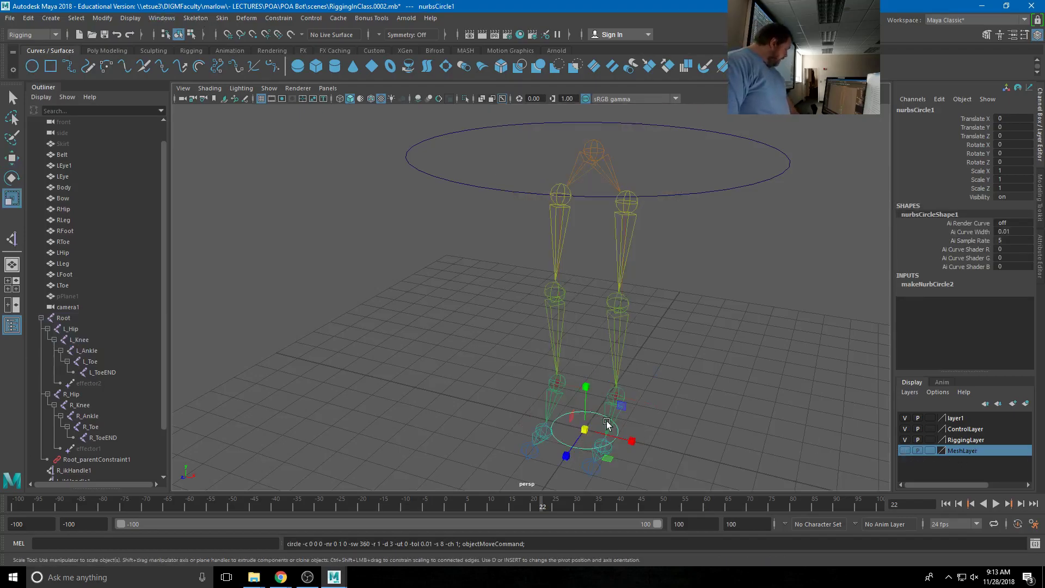
pyautogui.moveTo(584, 429); pyautogui.dragTo(603, 450)
pyautogui.scroll(3, 603, 449)
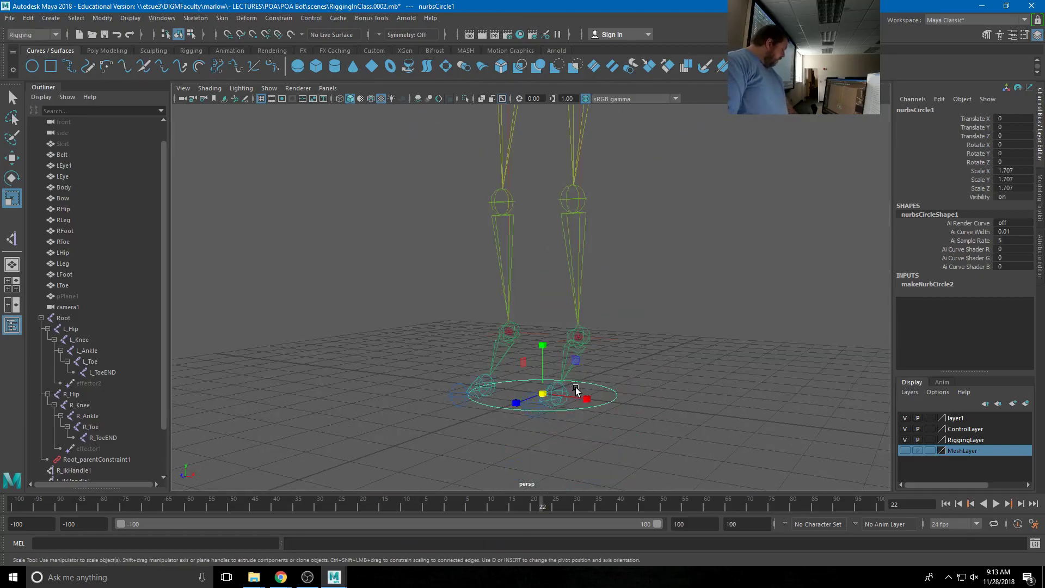
# - Try moving the new circle onto the left ankle joint, and undo the move
pyautogui.press('w')
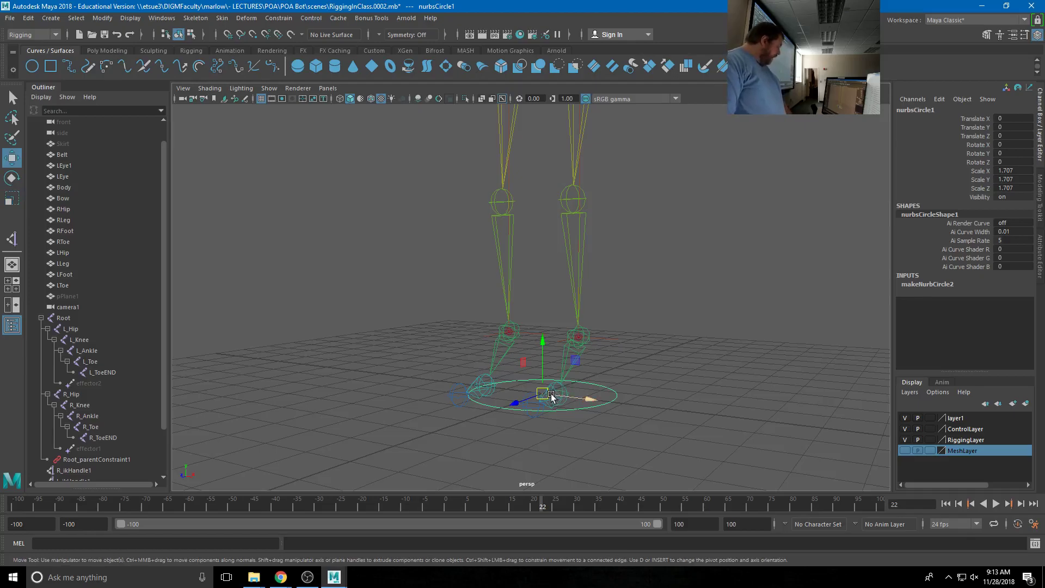
pyautogui.moveTo(542, 393); pyautogui.dragTo(583, 352)
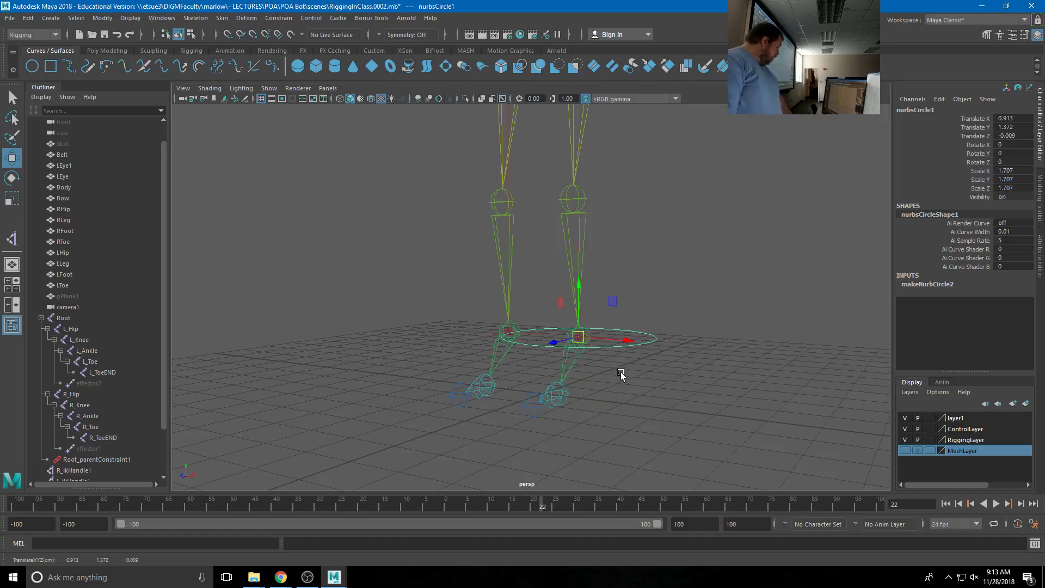
pyautogui.hotkey('ctrl', 'z')
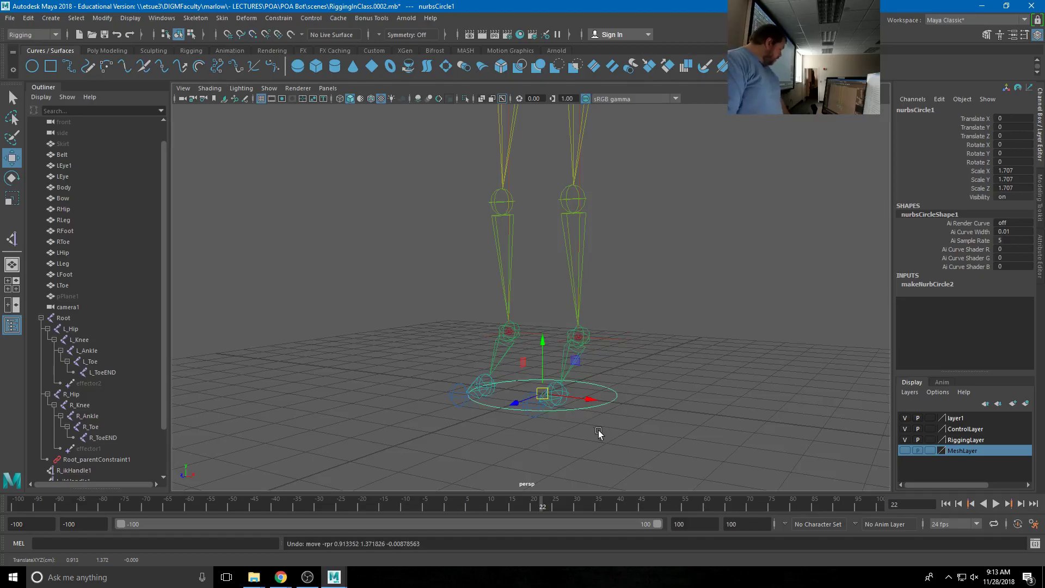
# - Match the NURBS circle's translation to the L_Ankle joint
pyautogui.keyDown('alt'); pyautogui.moveTo(597, 434); pyautogui.dragTo(604, 426); pyautogui.keyUp('alt')
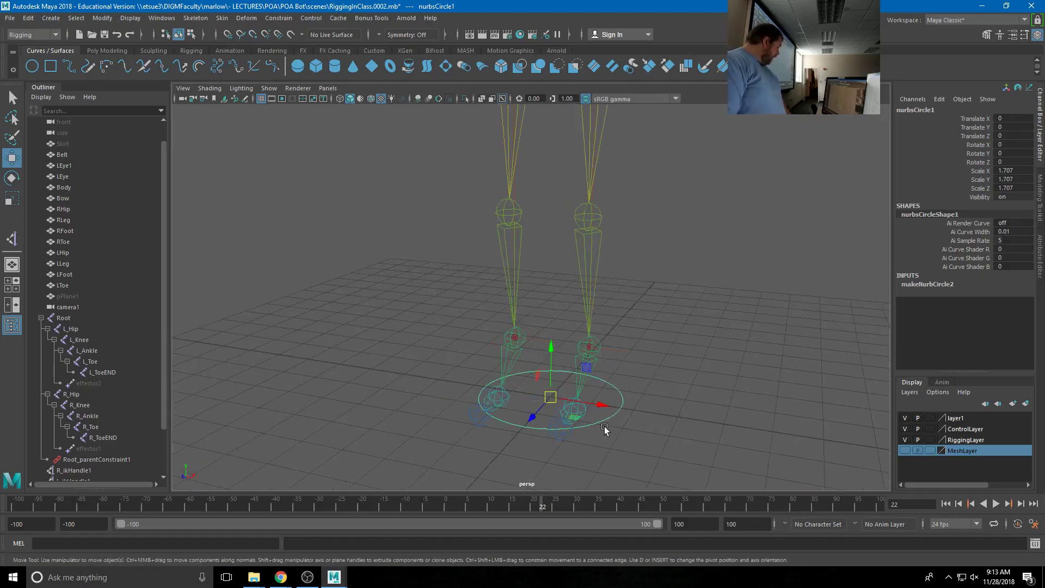
pyautogui.click(598, 338)
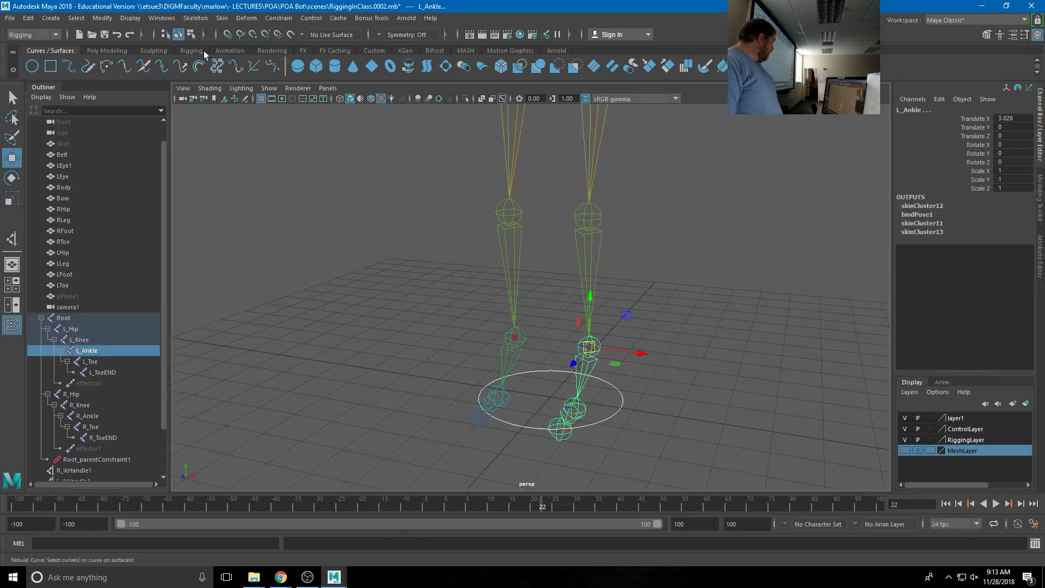
pyautogui.click(102, 18)
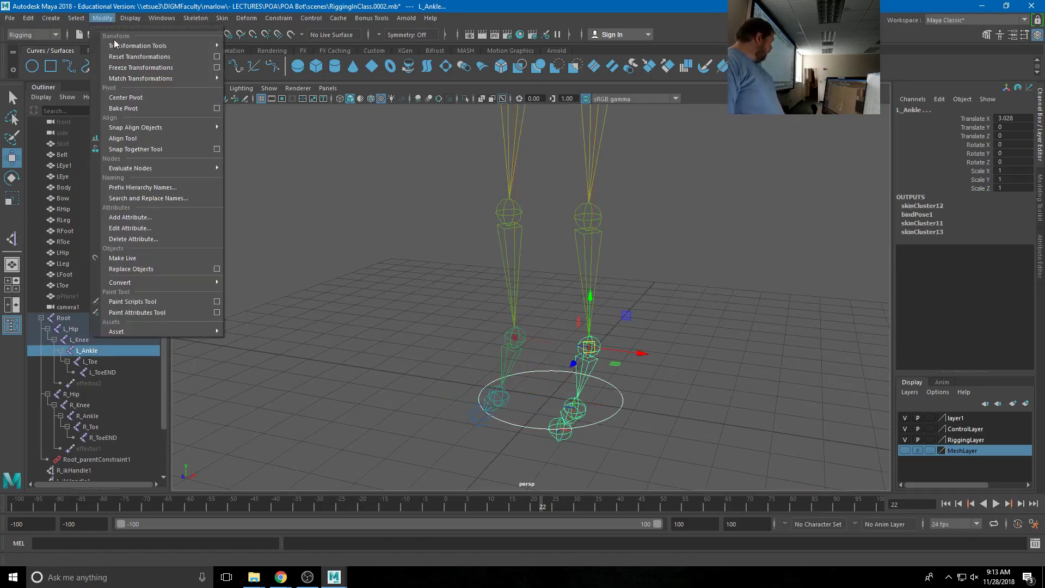
pyautogui.moveTo(125, 81)
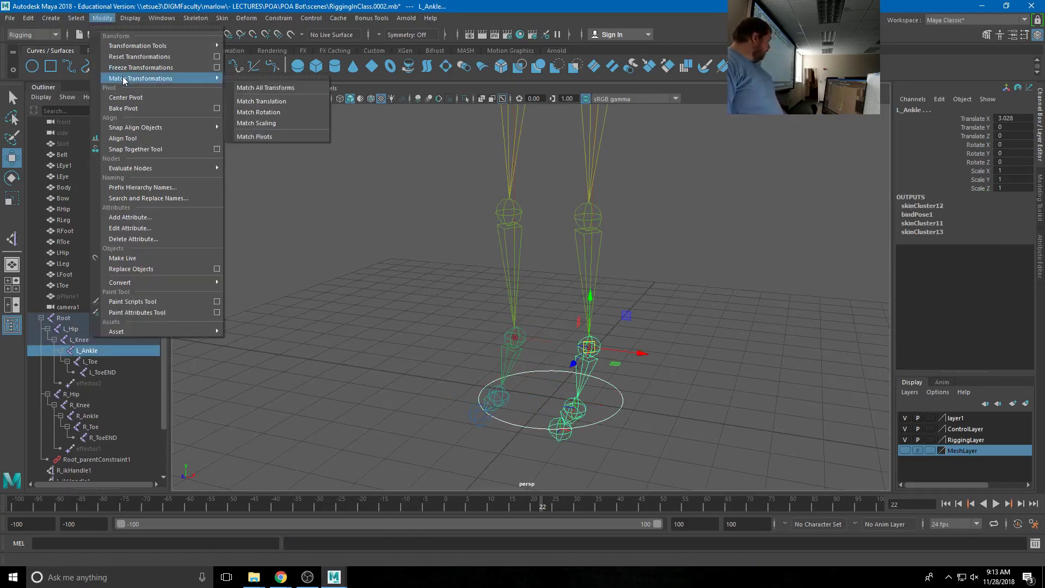
pyautogui.click(262, 102)
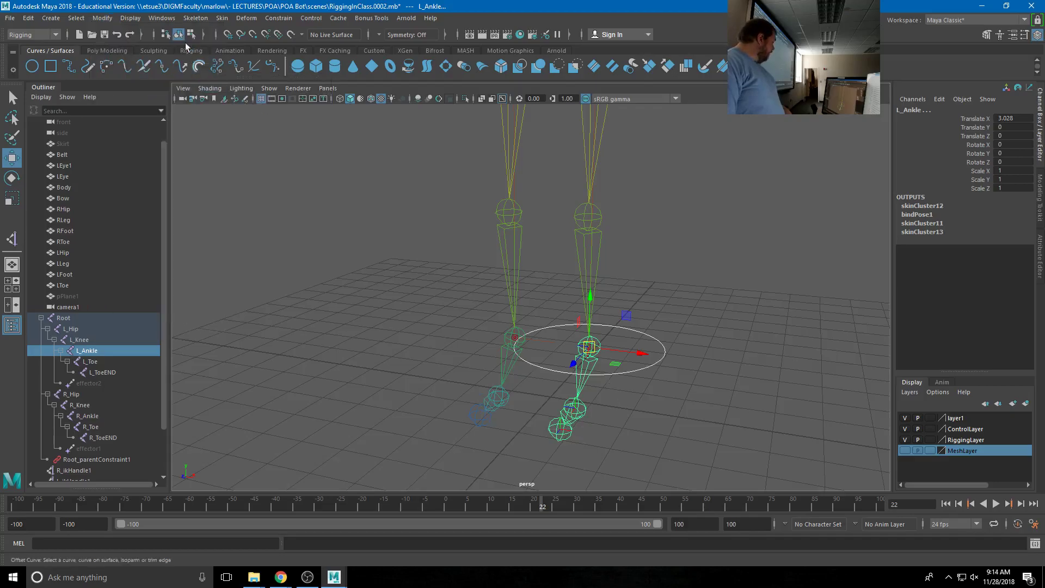
# - Try matching the circle's rotation to the L_Ankle joint, and undo the rotation match
pyautogui.click(102, 18)
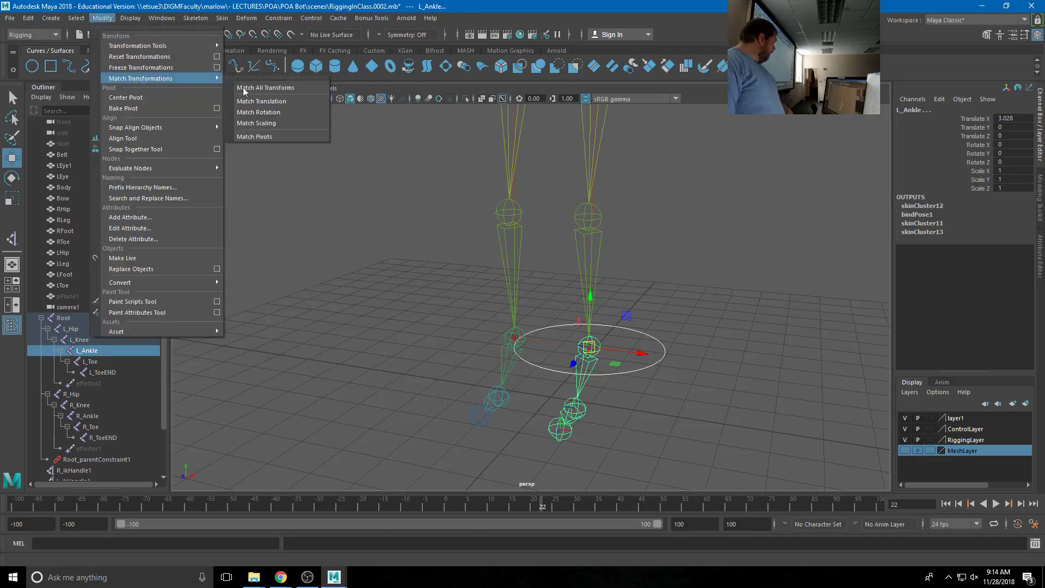
pyautogui.click(253, 111)
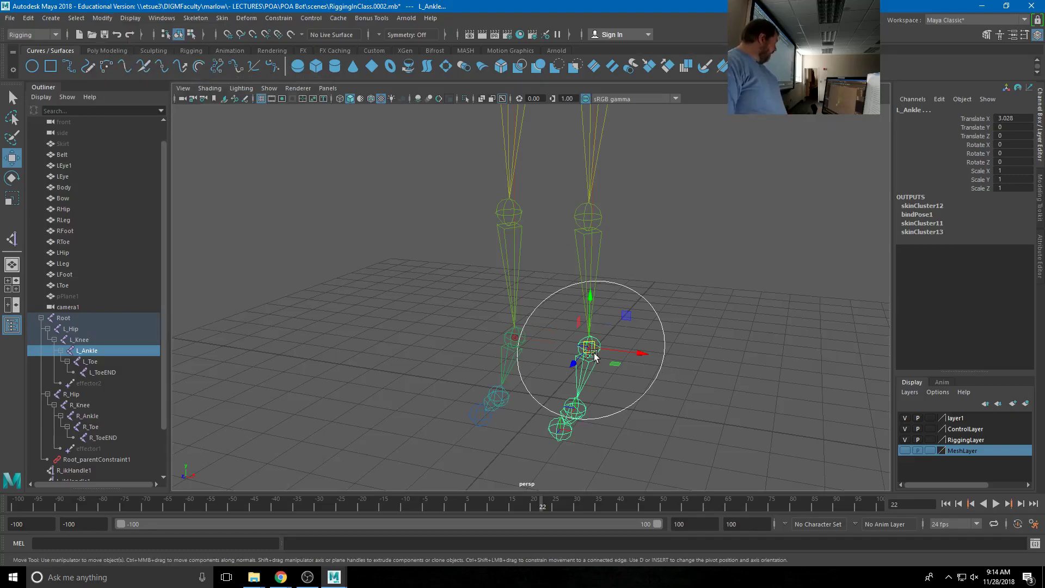
pyautogui.keyDown('alt'); pyautogui.moveTo(595, 355); pyautogui.dragTo(595, 357); pyautogui.keyUp('alt')
pyautogui.keyDown('alt'); pyautogui.moveTo(605, 364); pyautogui.dragTo(576, 390); pyautogui.keyUp('alt')
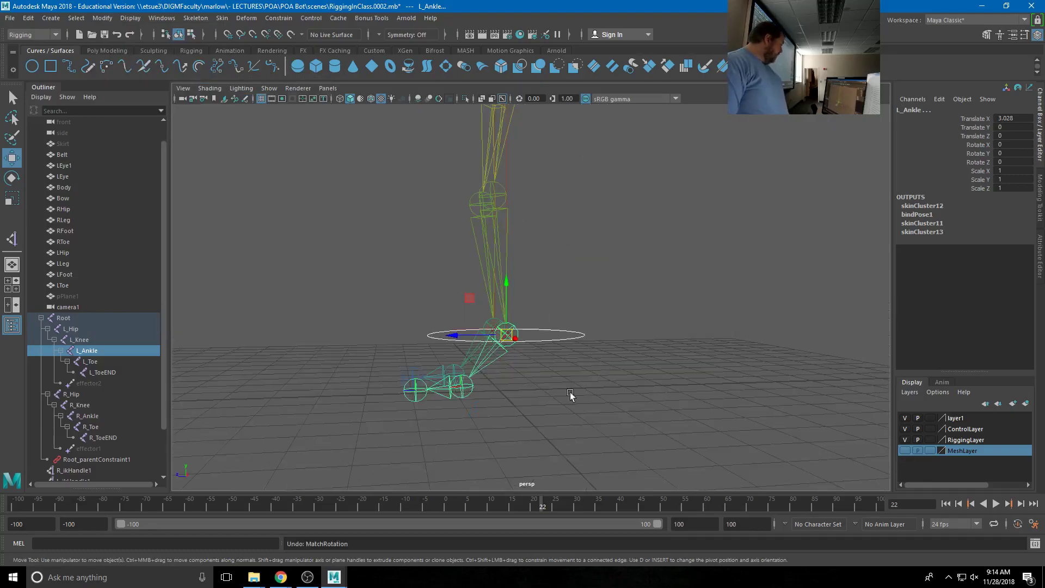
pyautogui.keyDown('alt'); pyautogui.moveTo(479, 407); pyautogui.dragTo(524, 410); pyautogui.keyUp('alt')
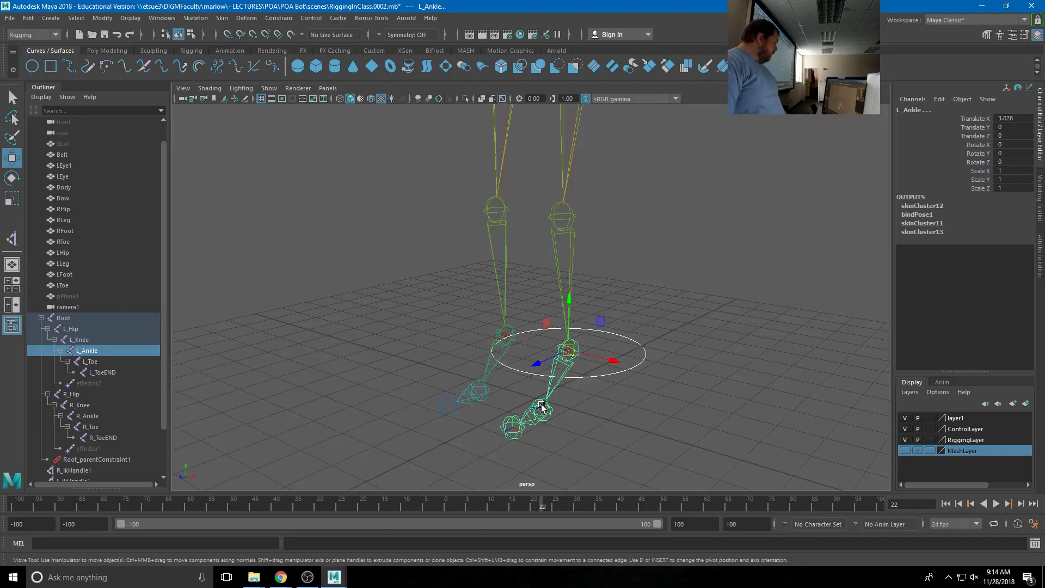
pyautogui.keyDown('alt'); pyautogui.moveTo(602, 422); pyautogui.dragTo(599, 418); pyautogui.keyUp('alt')
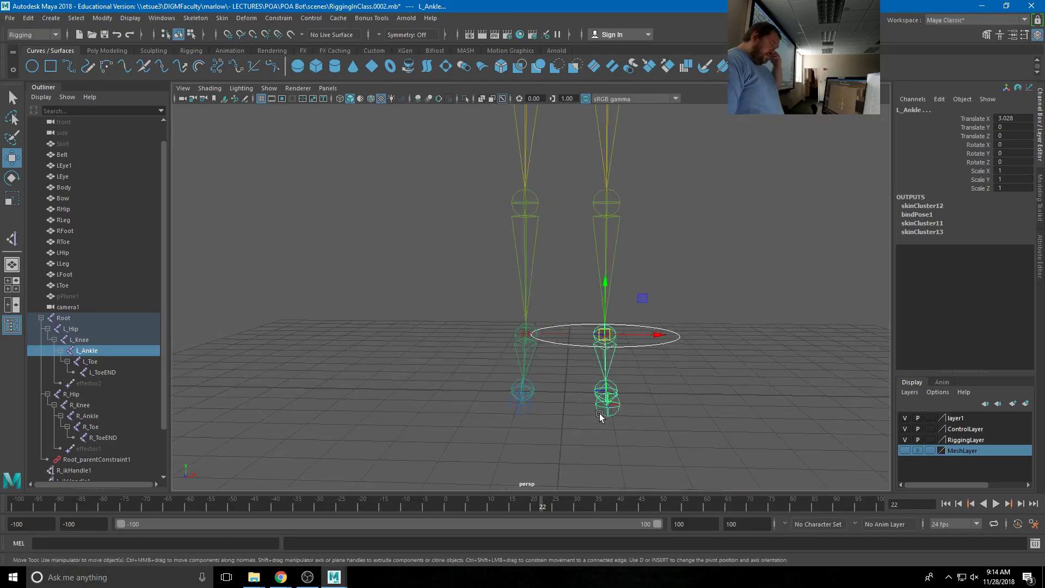
# - Freeze the transformations of the circle at the left ankle and rename it L_FootCTRL
pyautogui.click(648, 348)
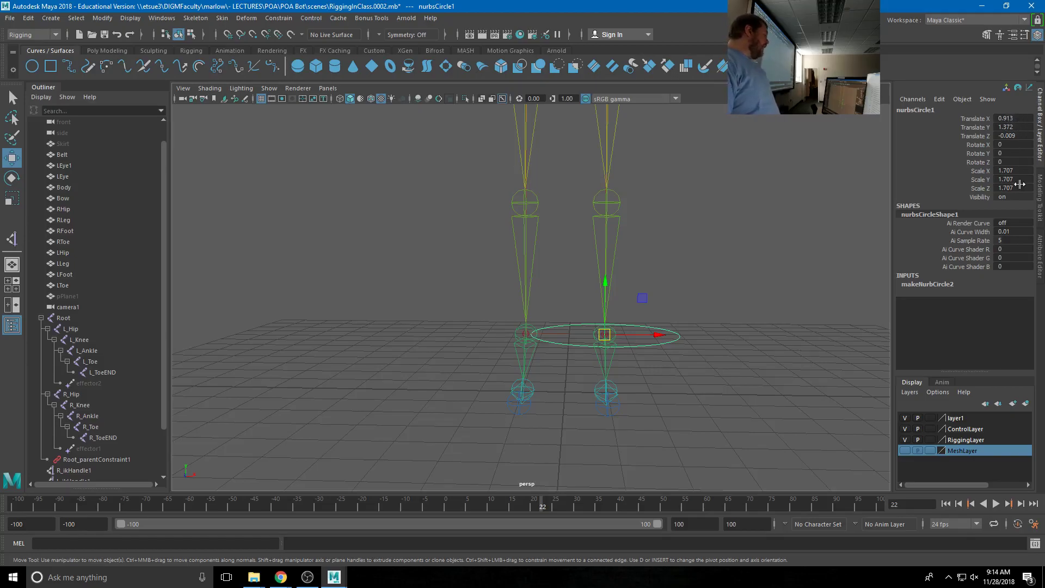
pyautogui.click(104, 18)
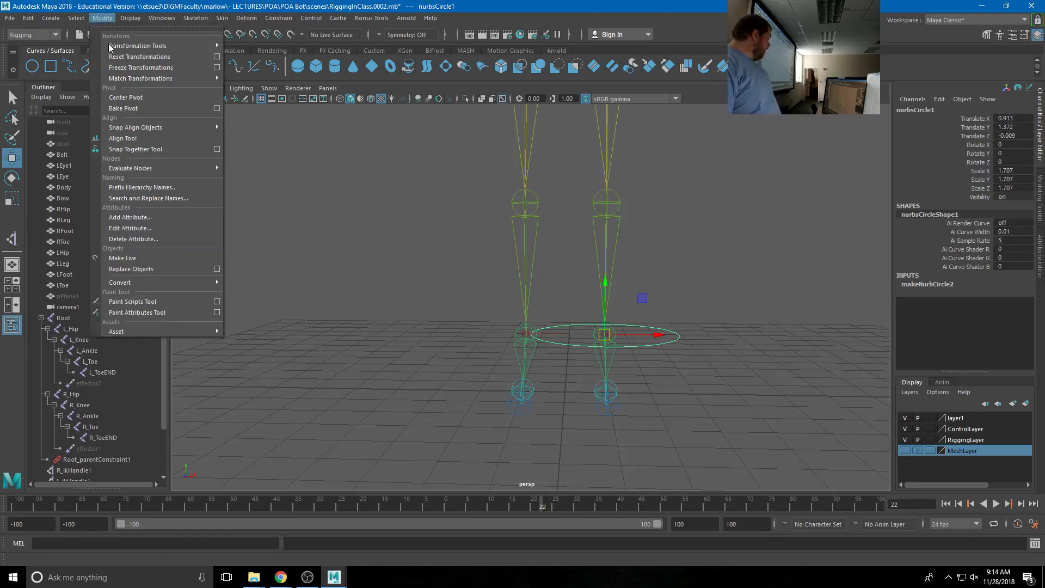
pyautogui.click(136, 68)
pyautogui.click(920, 109)
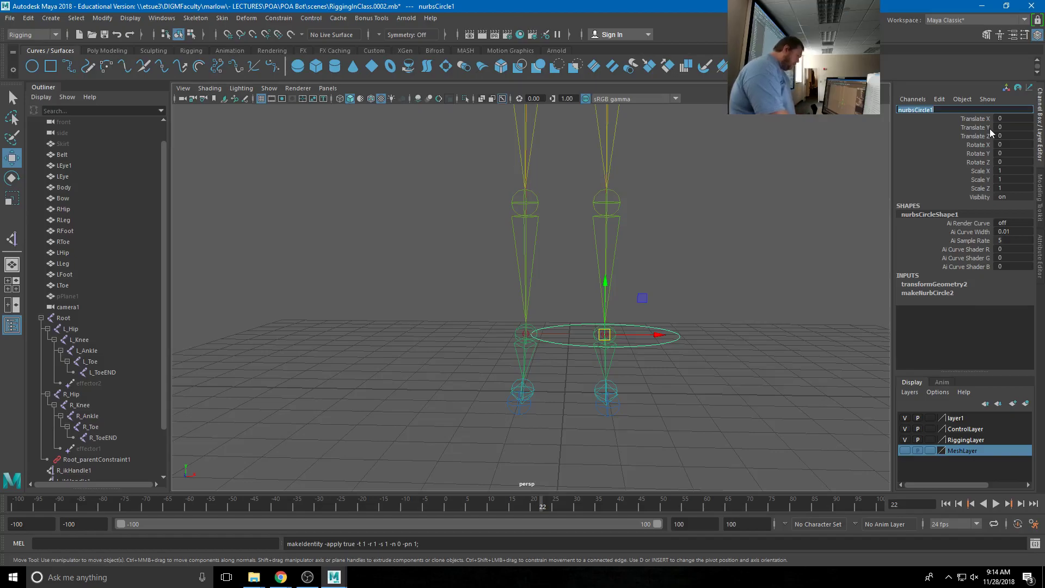
pyautogui.click(765, 289)
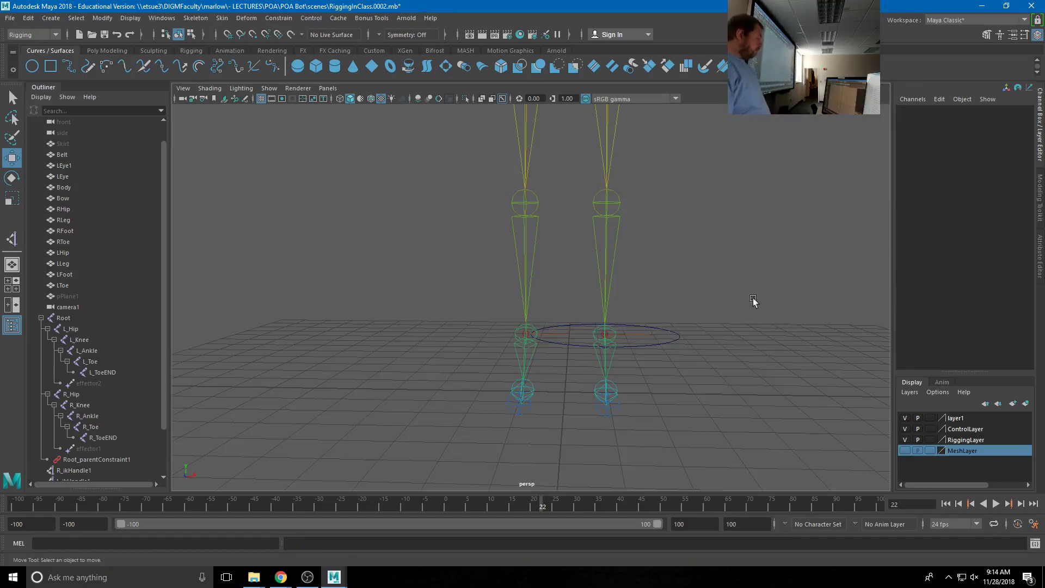
pyautogui.click(656, 348)
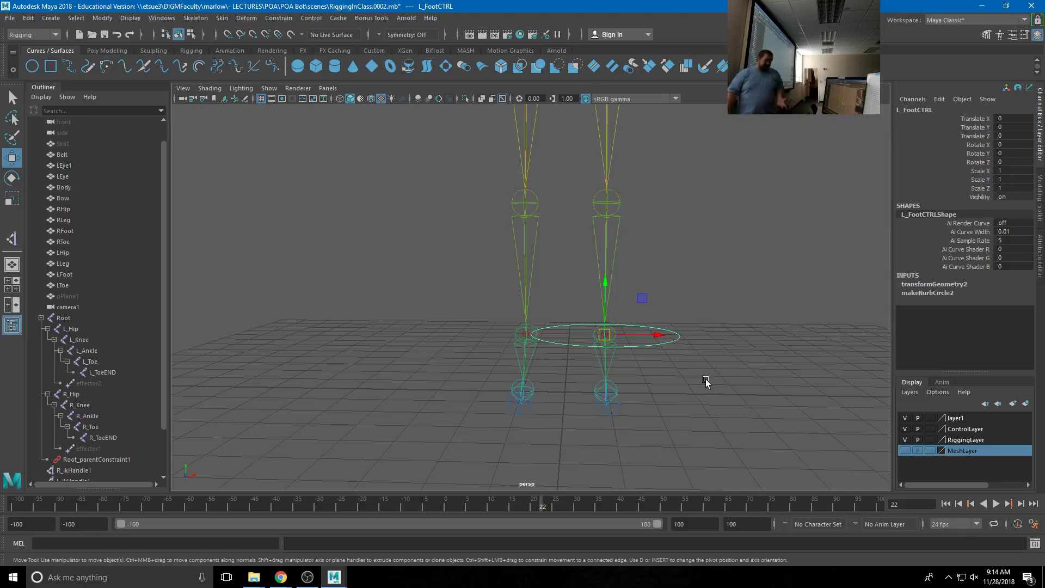
# - Test-move L_ikHandle1 to bend the left leg, select the L_Ankle joint for comparison, and undo the move
pyautogui.click(642, 333)
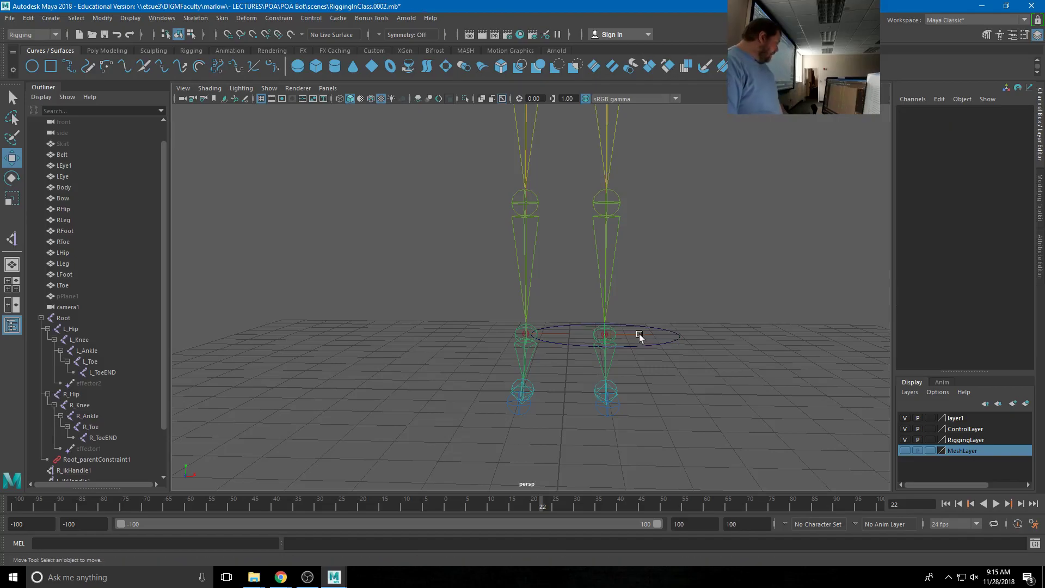
pyautogui.click(606, 334)
pyautogui.scroll(-2, 54, 436)
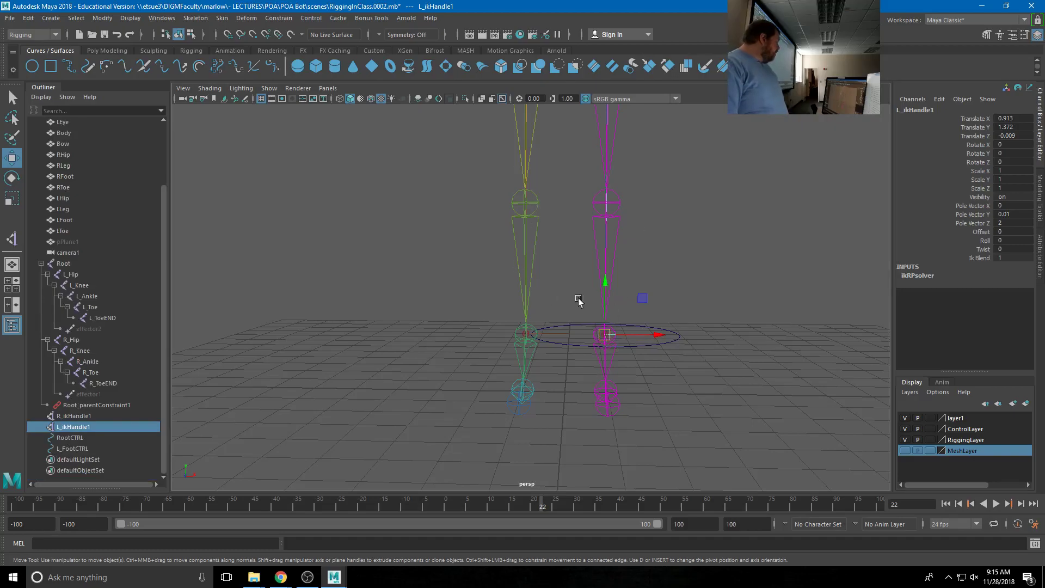
pyautogui.moveTo(670, 182); pyautogui.dragTo(660, 170, button='middle')
pyautogui.keyDown('alt'); pyautogui.moveTo(630, 269); pyautogui.dragTo(566, 380); pyautogui.keyUp('alt')
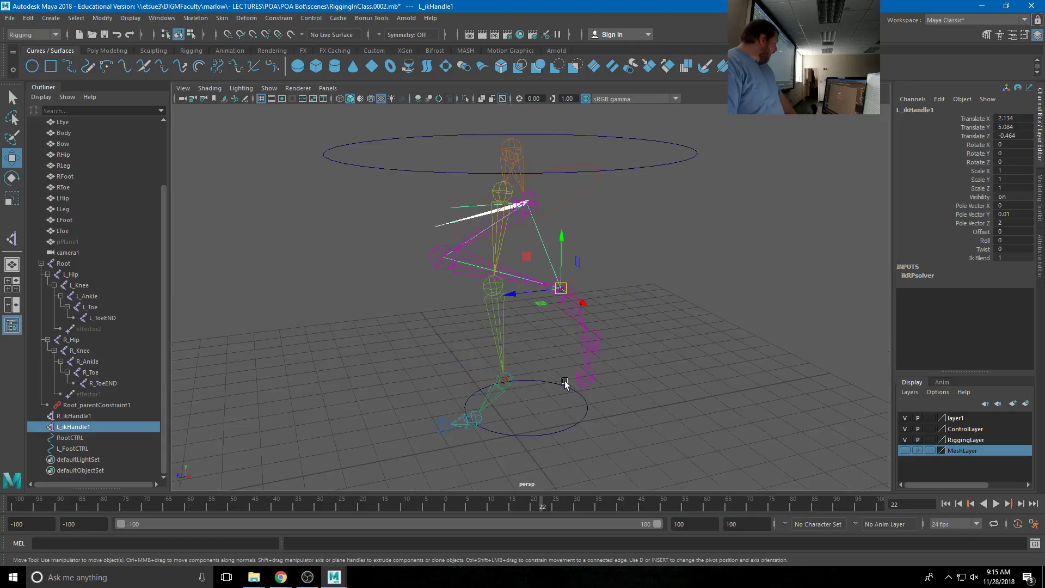
pyautogui.click(575, 320)
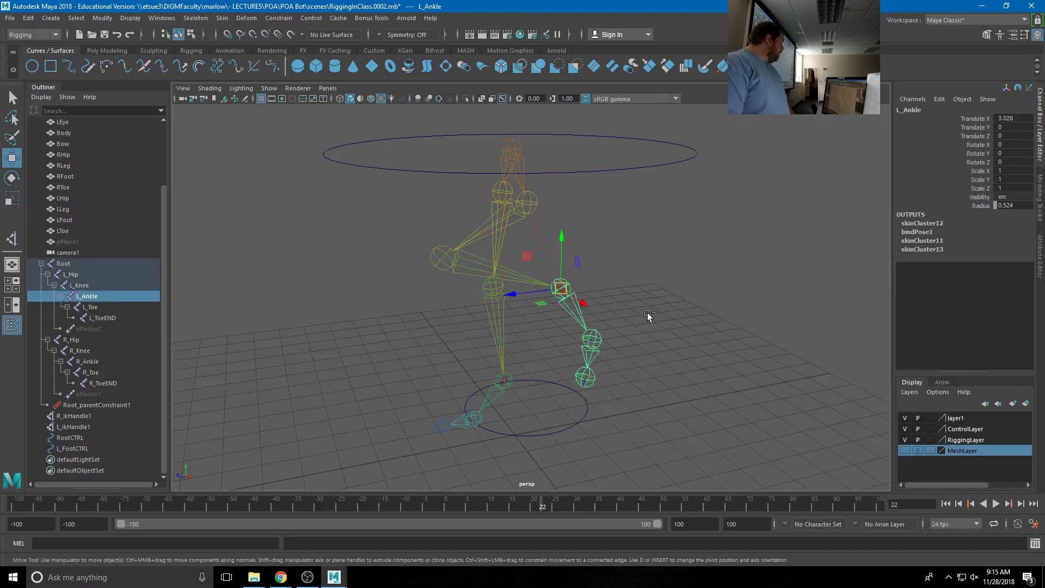
pyautogui.hotkey('ctrl', 'z')
pyautogui.hotkey('ctrl', 'z')
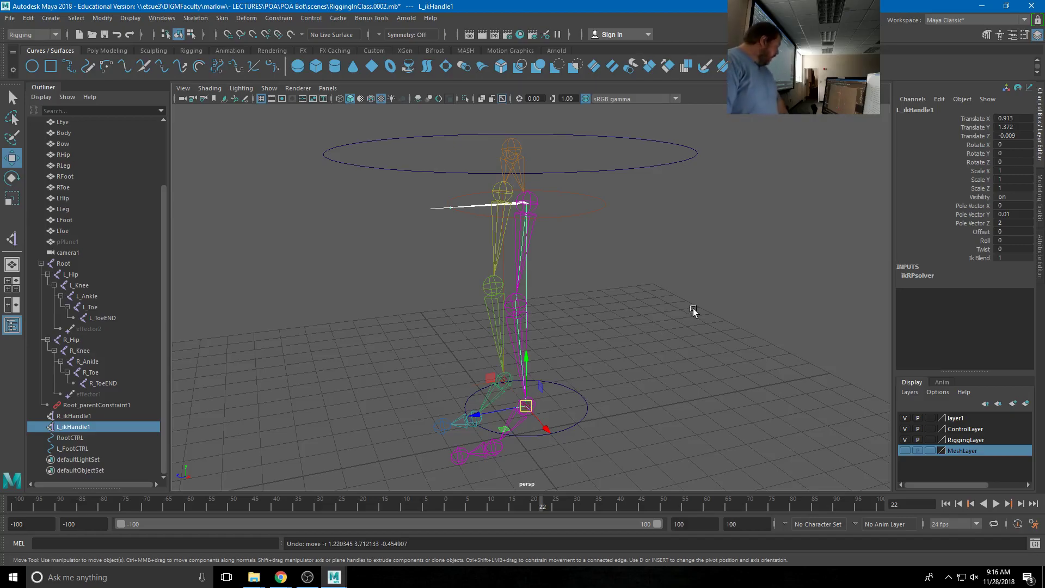
# - Point-constrain L_ikHandle1 to the L_FootCTRL curve
pyautogui.keyDown('alt'); pyautogui.moveTo(651, 357); pyautogui.dragTo(621, 377); pyautogui.keyUp('alt')
pyautogui.scroll(3, 621, 378)
pyautogui.keyDown('alt'); pyautogui.moveTo(693, 273); pyautogui.dragTo(745, 299); pyautogui.keyUp('alt')
pyautogui.scroll(3, 754, 327)
pyautogui.click(758, 342)
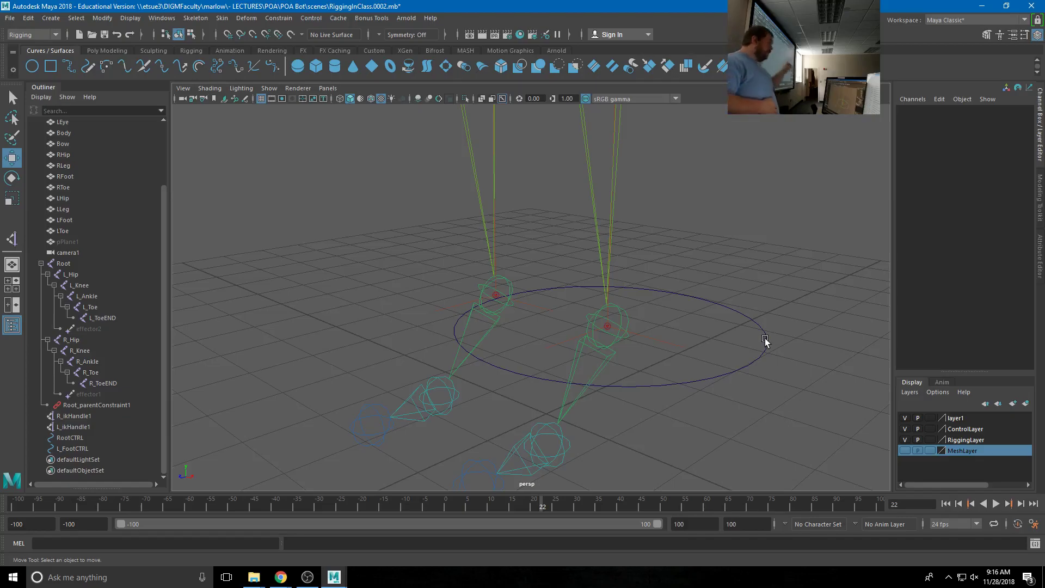
pyautogui.click(766, 338)
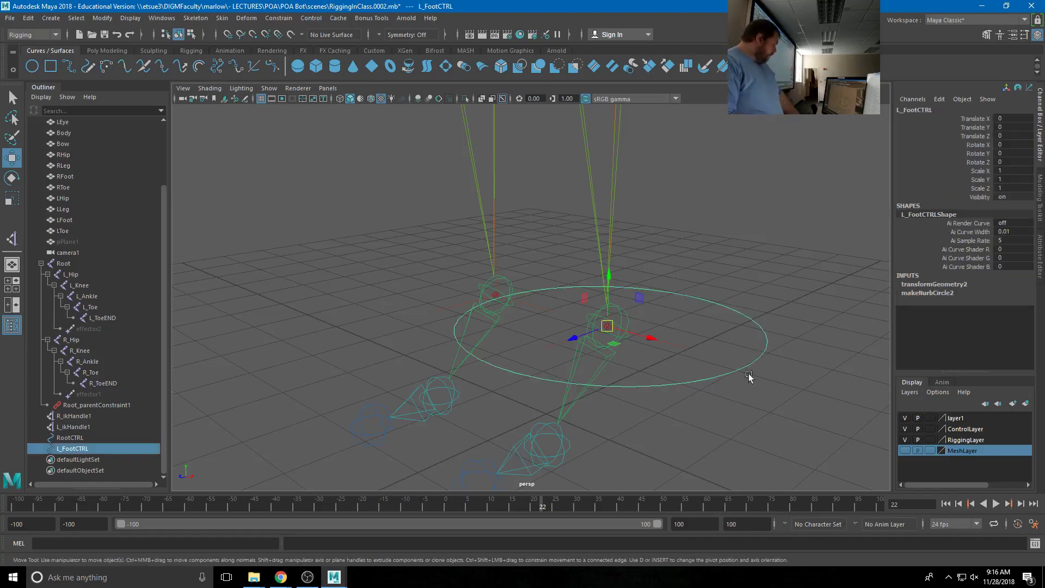
pyautogui.keyDown('shift'); pyautogui.click(680, 348); pyautogui.keyUp('shift')
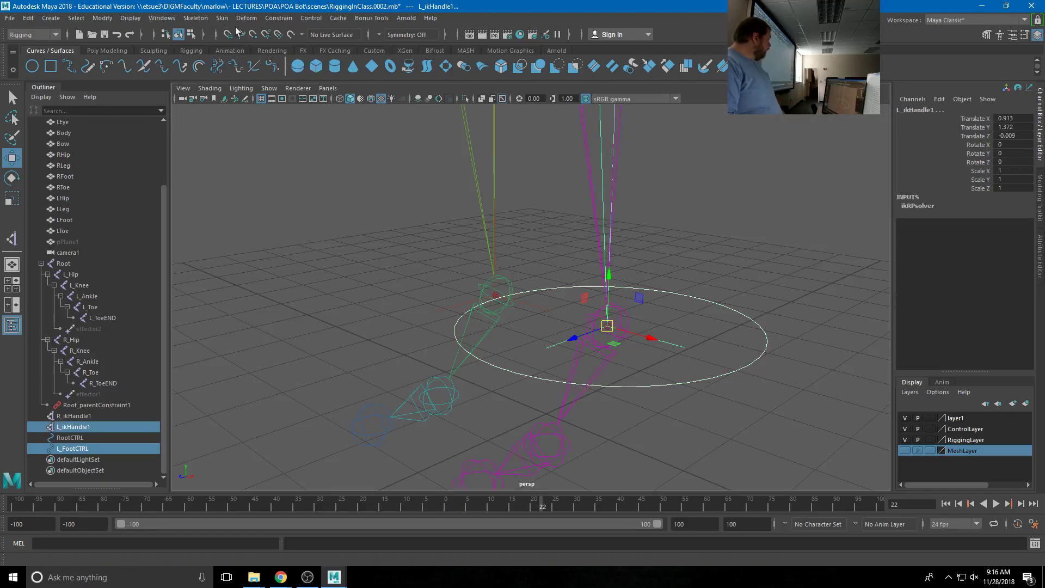
pyautogui.click(279, 18)
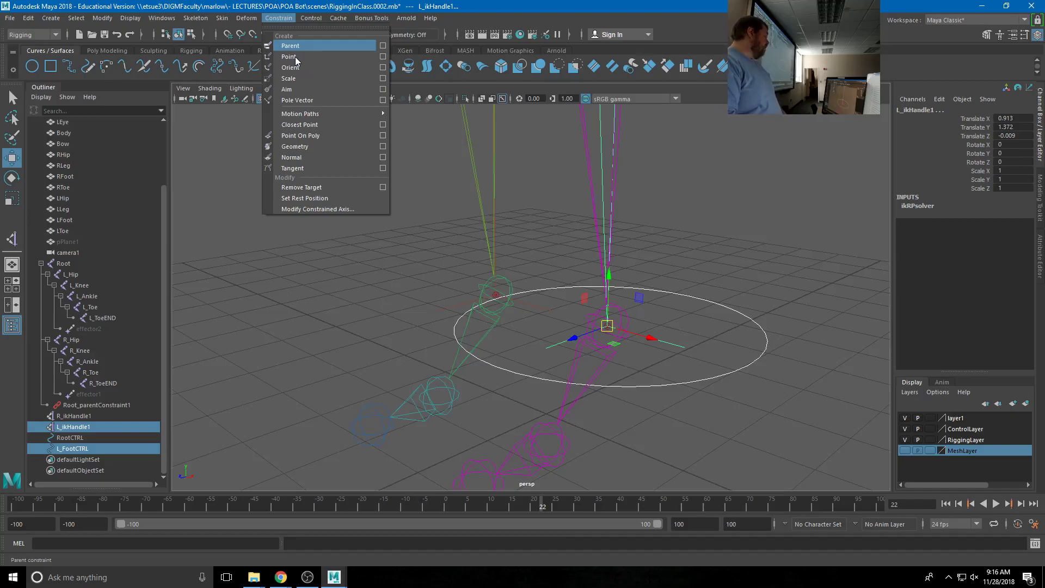
pyautogui.click(289, 57)
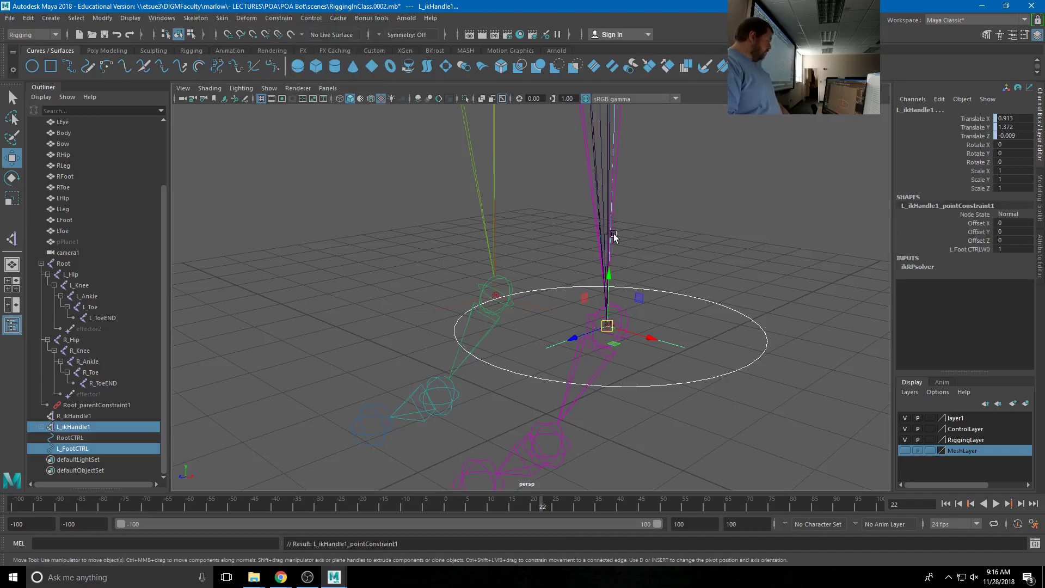
# - Test-move the L_FootCTRL curve to check that the left leg follows, and undo the moves
pyautogui.click(727, 282)
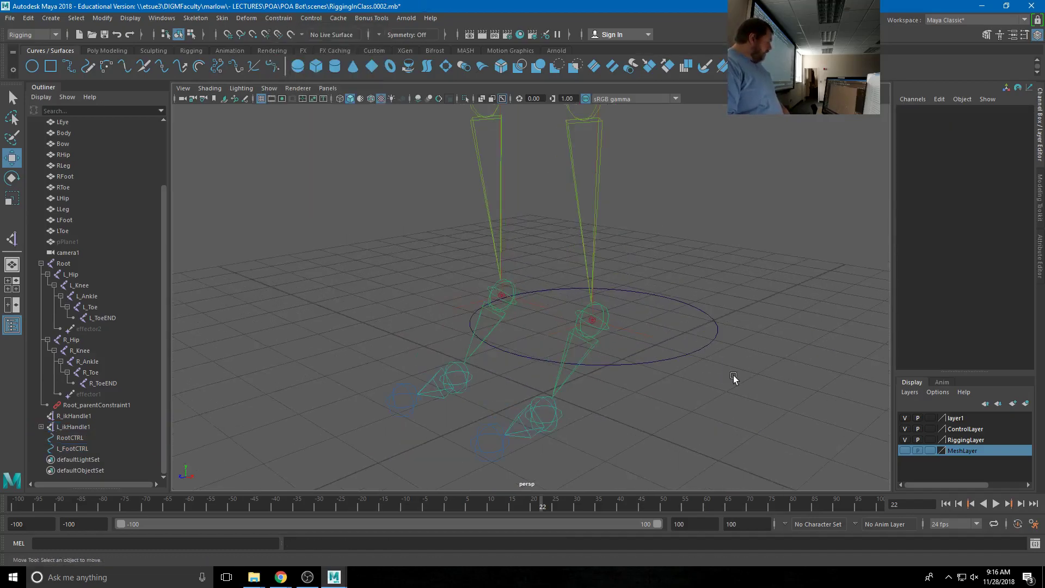
pyautogui.click(687, 352)
pyautogui.moveTo(591, 323); pyautogui.dragTo(522, 207)
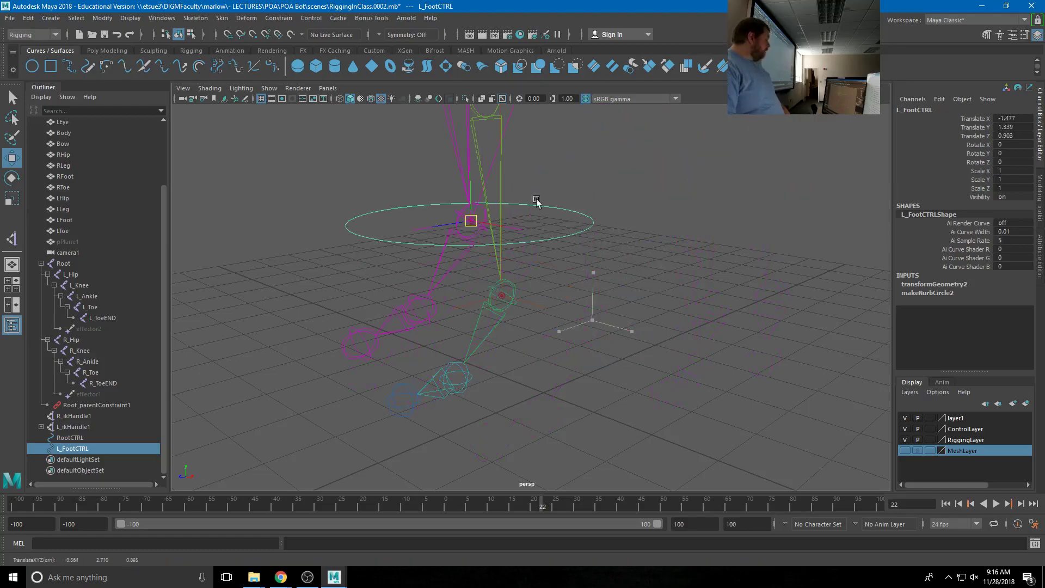
pyautogui.hotkey('ctrl', 'z')
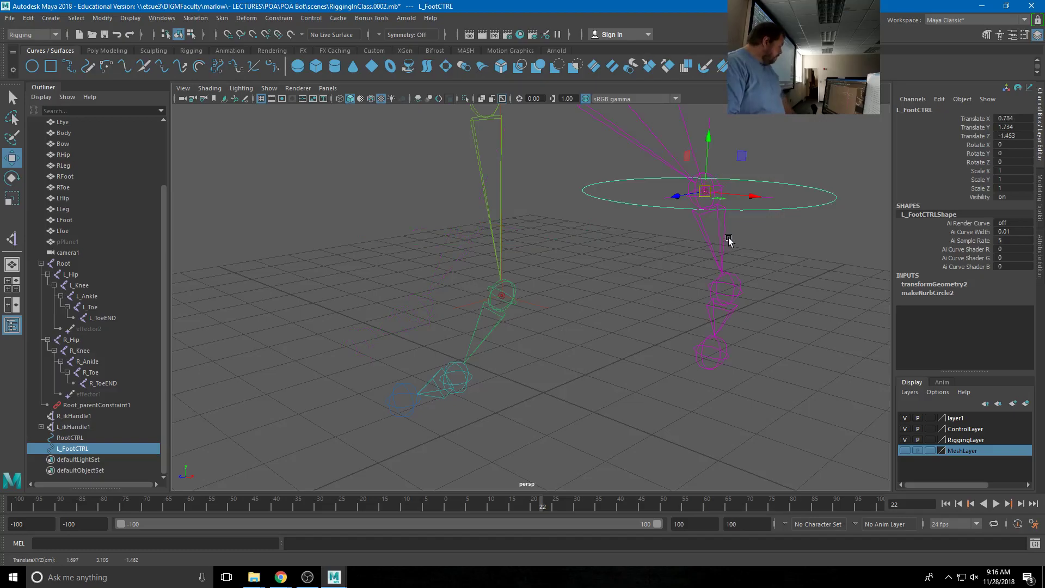
pyautogui.hotkey('ctrl', 'z')
# - Show the MeshLayer, test-move L_FootCTRL with the character mesh, and undo the move
pyautogui.click(905, 451)
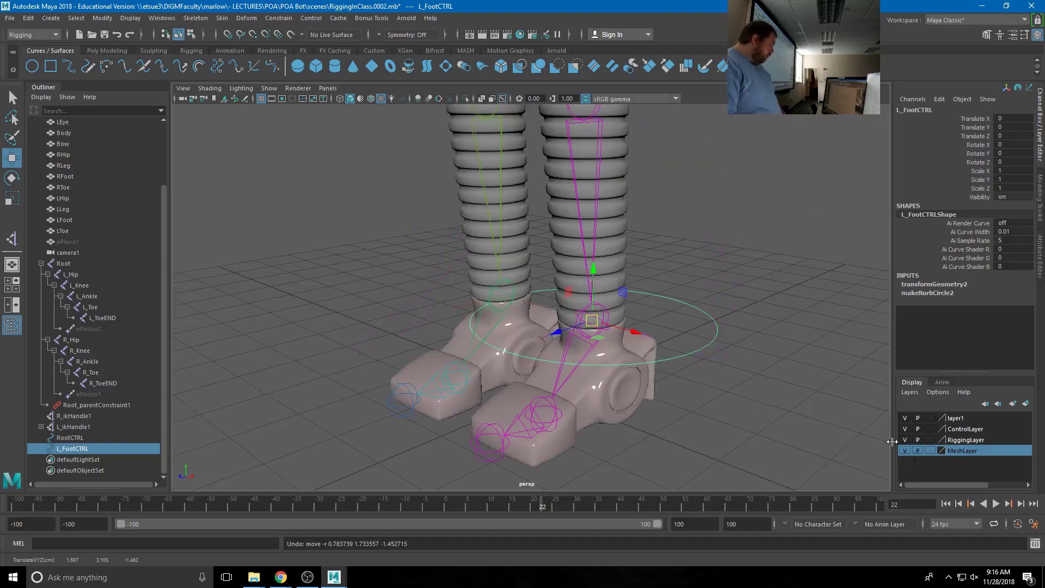
pyautogui.moveTo(599, 320); pyautogui.dragTo(570, 331)
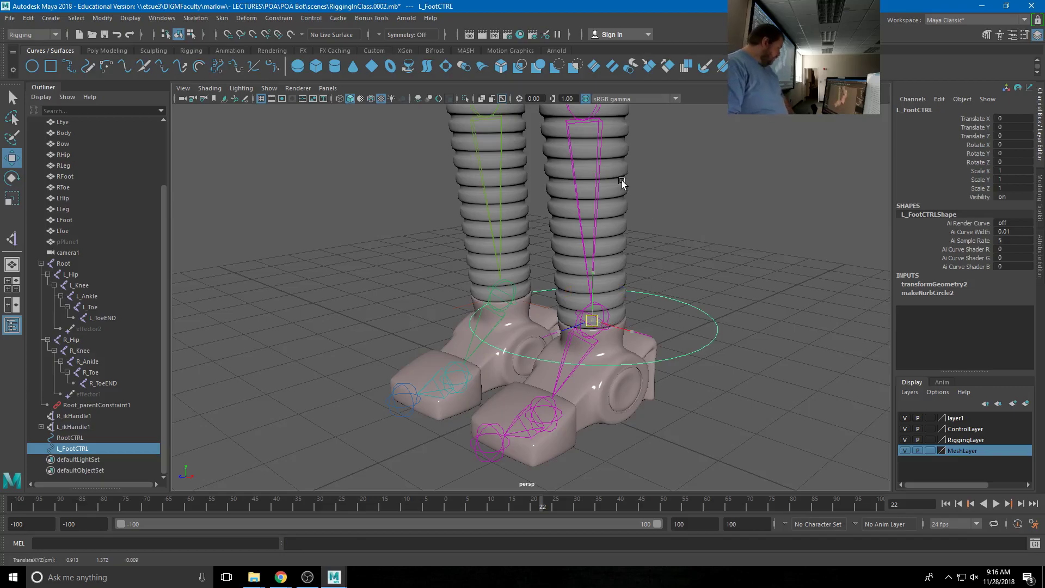
# - Test-move the RootCTRL curve down about 2 units to check the legs' bending, and undo the move
pyautogui.scroll(-5, 641, 212)
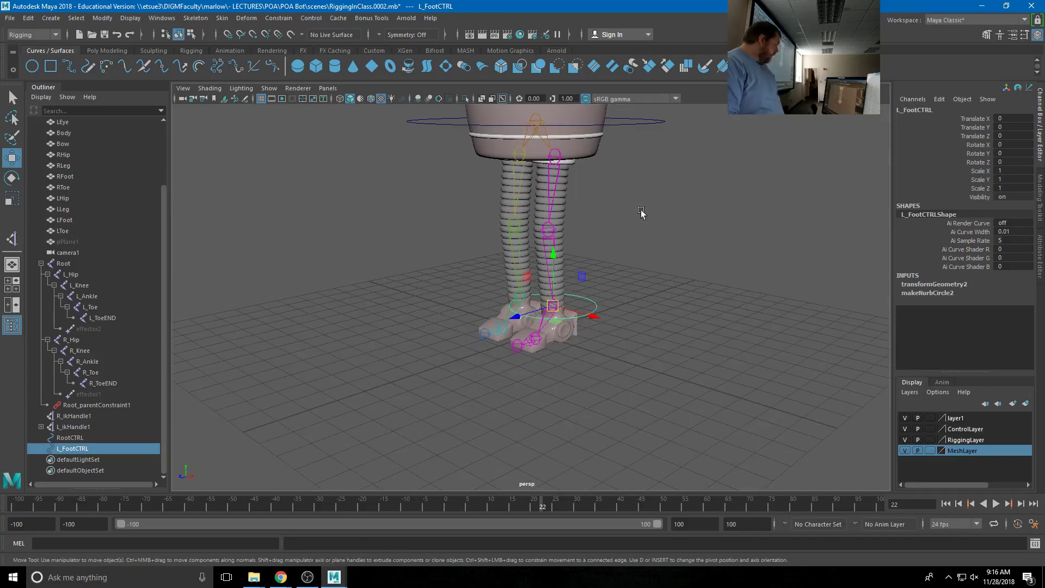
pyautogui.click(633, 123)
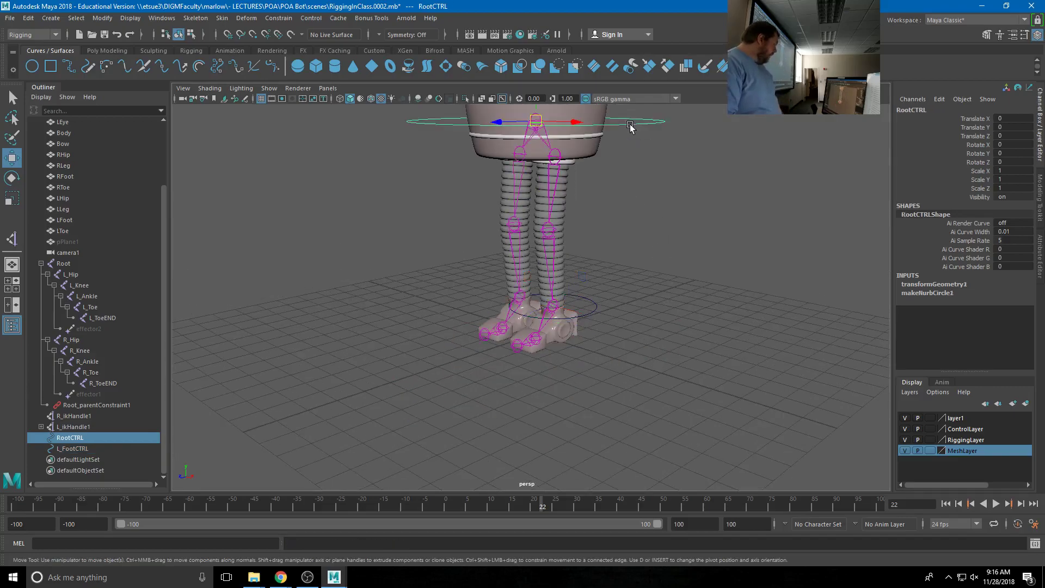
pyautogui.scroll(-2, 580, 166)
pyautogui.scroll(-2, 581, 166)
pyautogui.moveTo(535, 148); pyautogui.dragTo(534, 185)
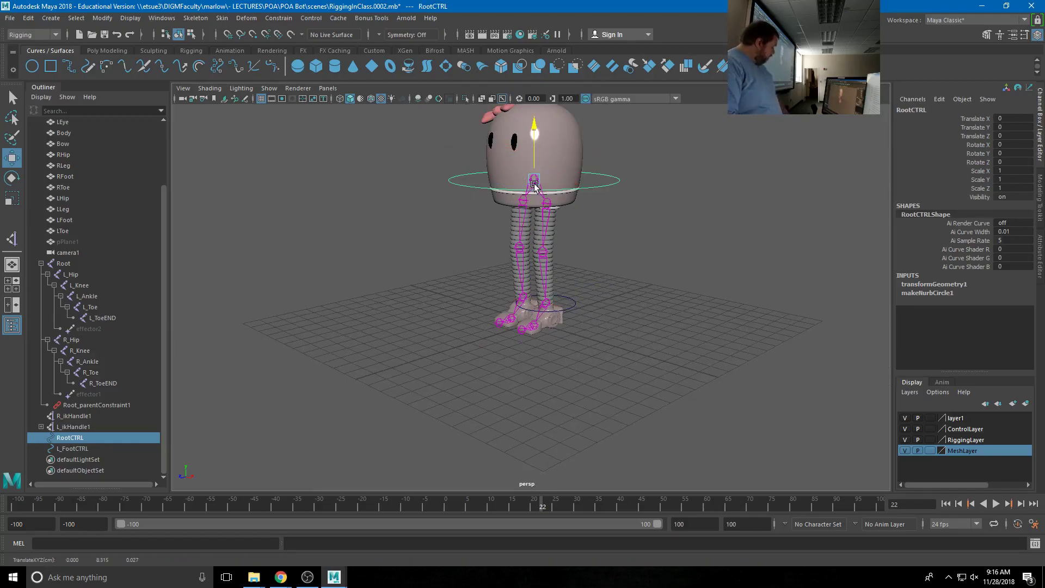
pyautogui.hotkey('ctrl', 'z')
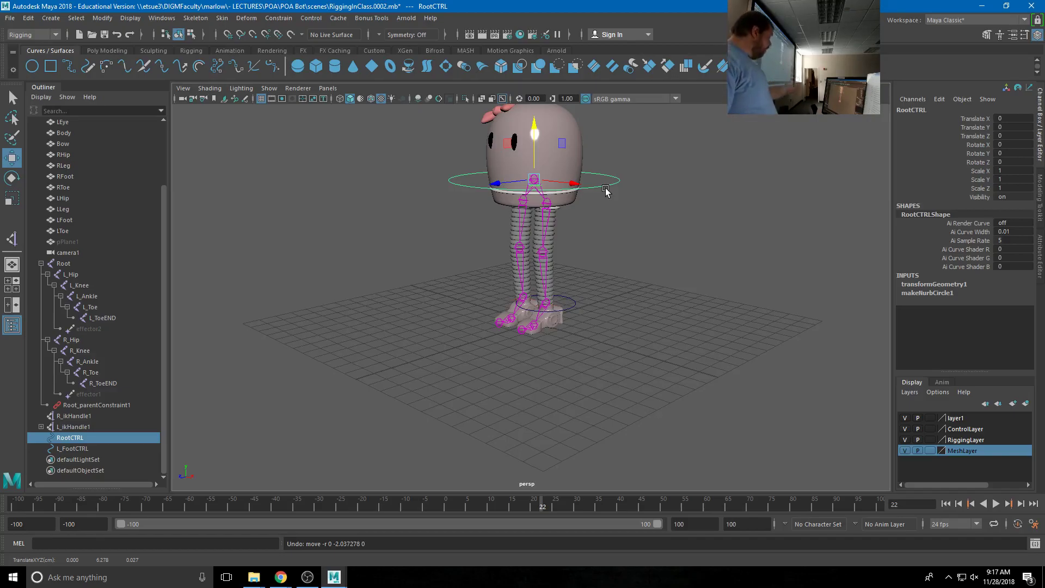
pyautogui.scroll(2, 567, 430)
pyautogui.scroll(4, 567, 430)
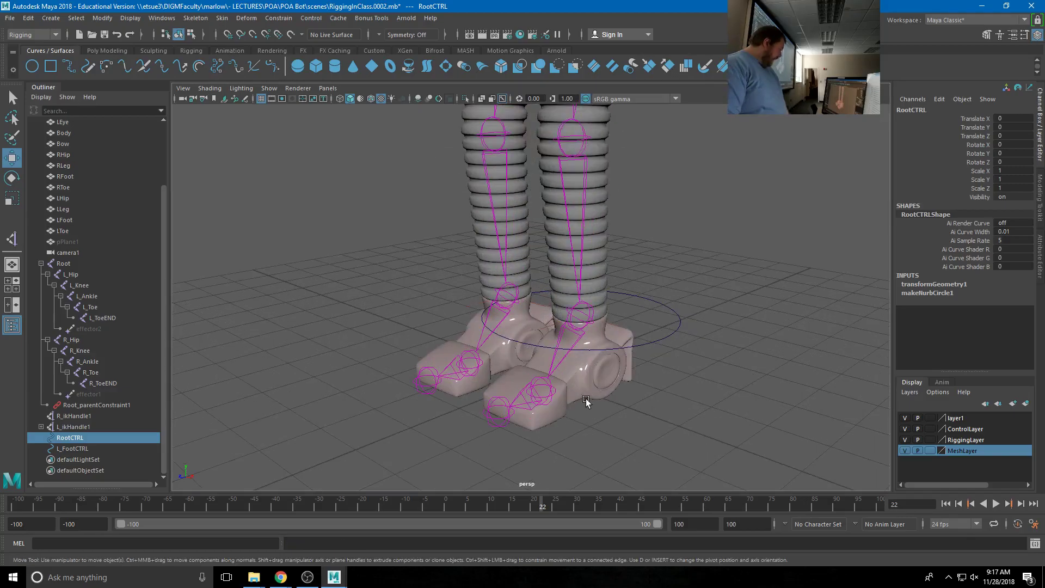
# - Try an orient constraint from L_FootCTRL to the L_Ankle joint without maintaining offset, and undo it
pyautogui.click(678, 329)
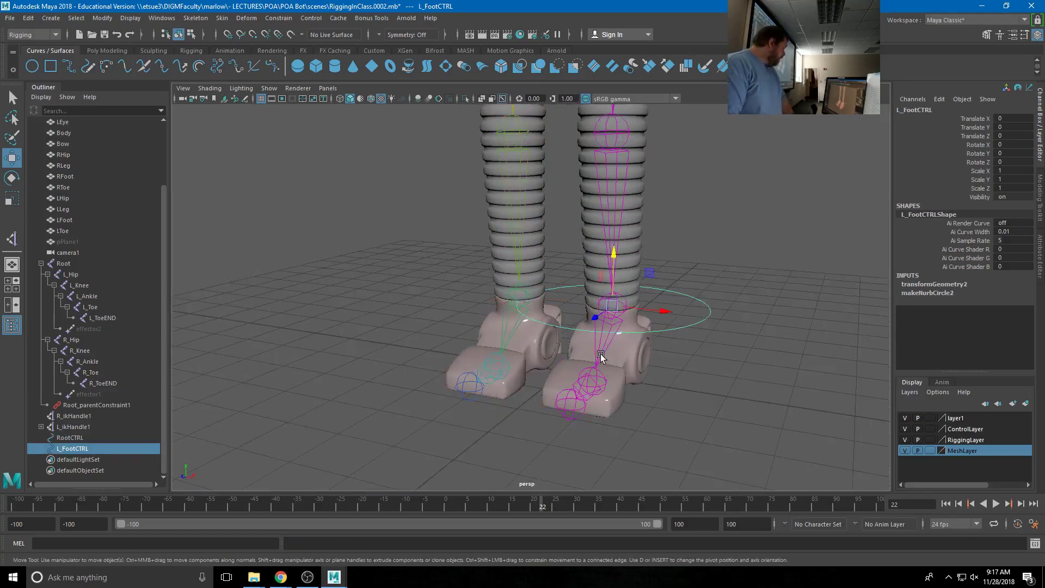
pyautogui.keyDown('shift'); pyautogui.click(600, 356); pyautogui.keyUp('shift')
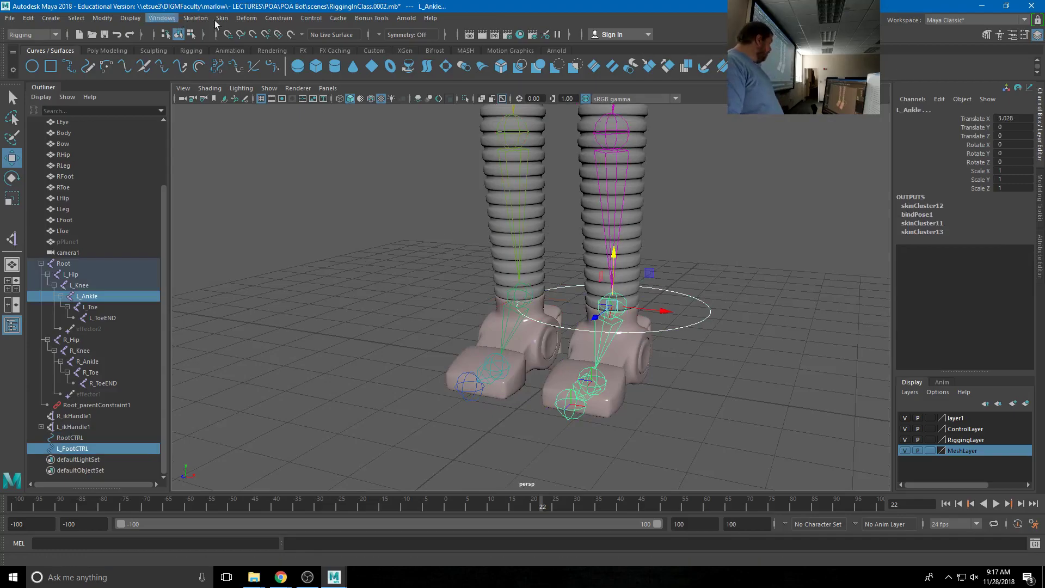
pyautogui.click(278, 18)
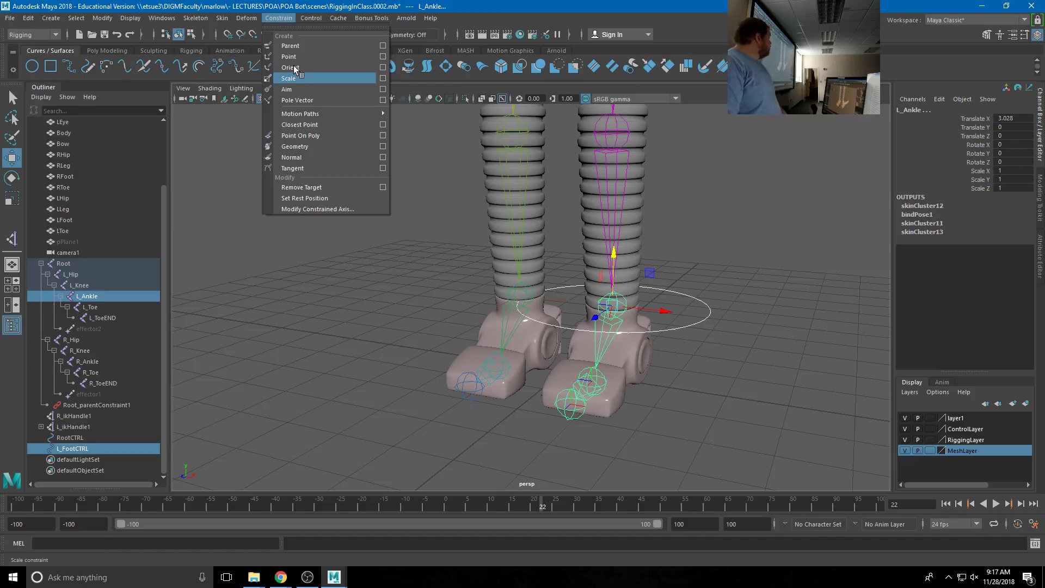
pyautogui.click(294, 68)
pyautogui.hotkey('ctrl', 'z')
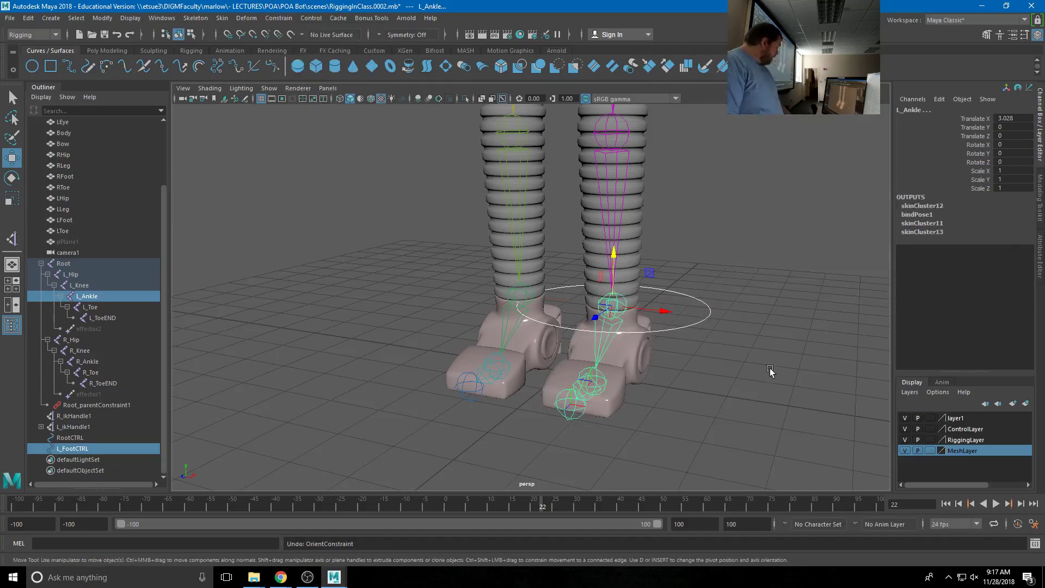
# - Orient-constrain the L_Ankle joint to the L_FootCTRL curve with Maintain offset enabled
pyautogui.click(729, 340)
pyautogui.click(699, 322)
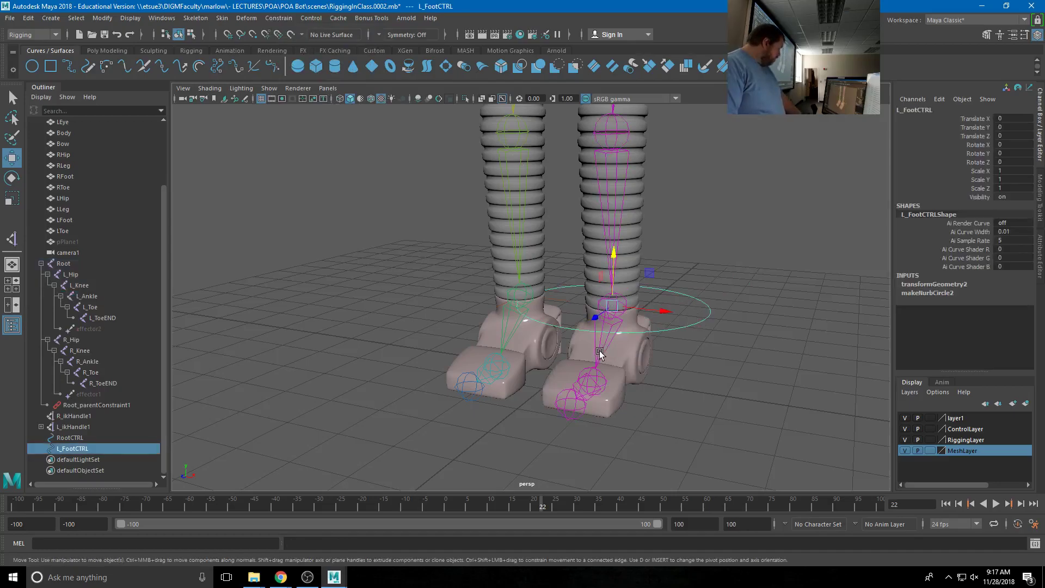
pyautogui.keyDown('shift'); pyautogui.click(600, 350); pyautogui.keyUp('shift')
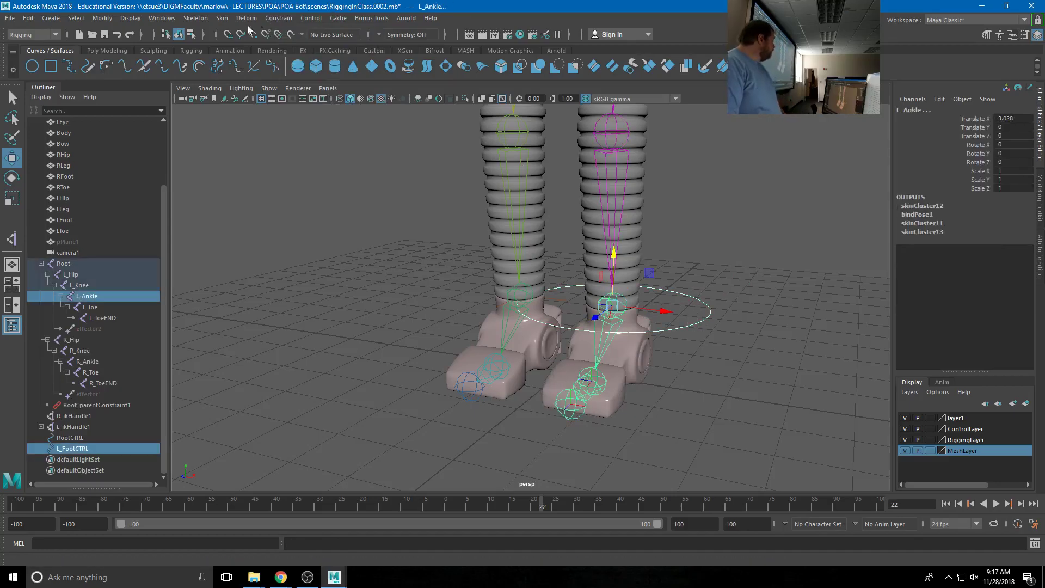
pyautogui.click(276, 18)
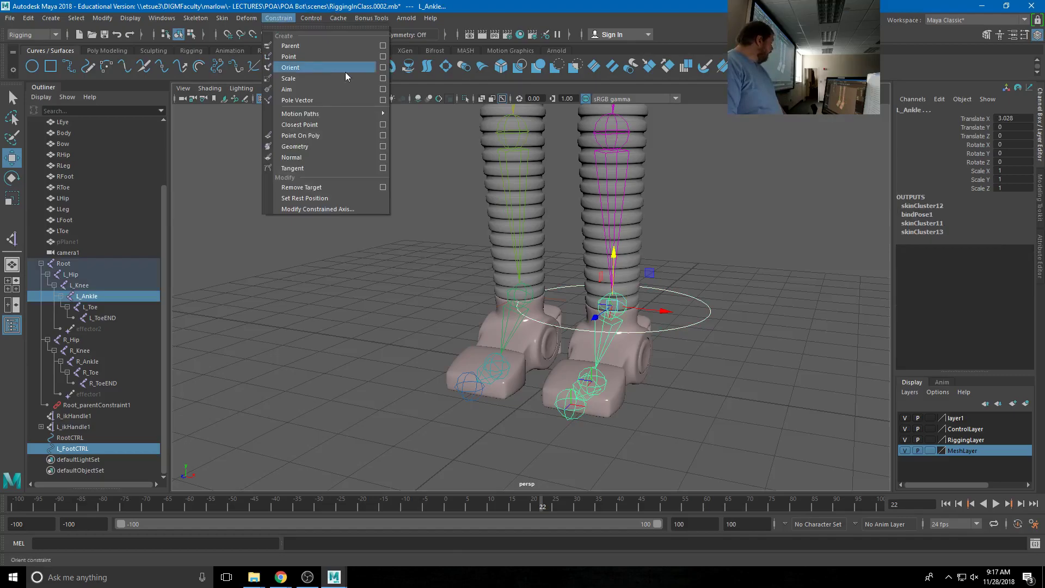
pyautogui.click(383, 68)
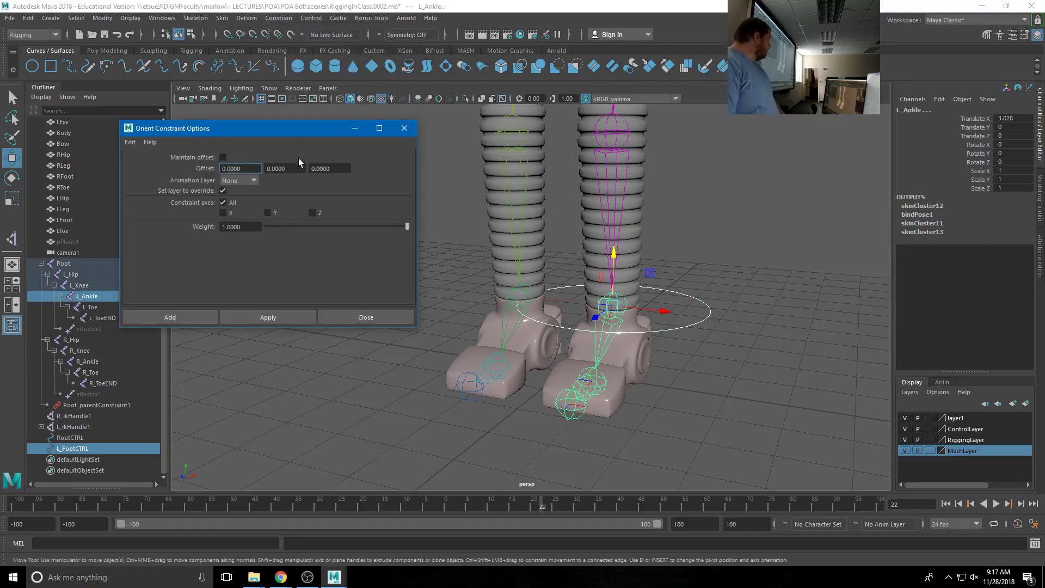
pyautogui.click(222, 157)
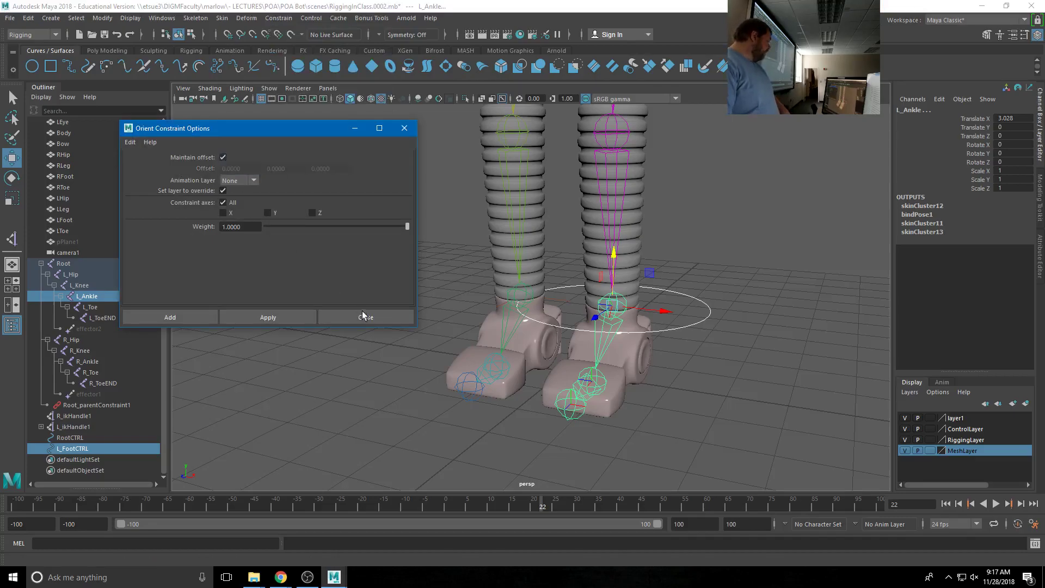
pyautogui.click(189, 321)
pyautogui.click(771, 233)
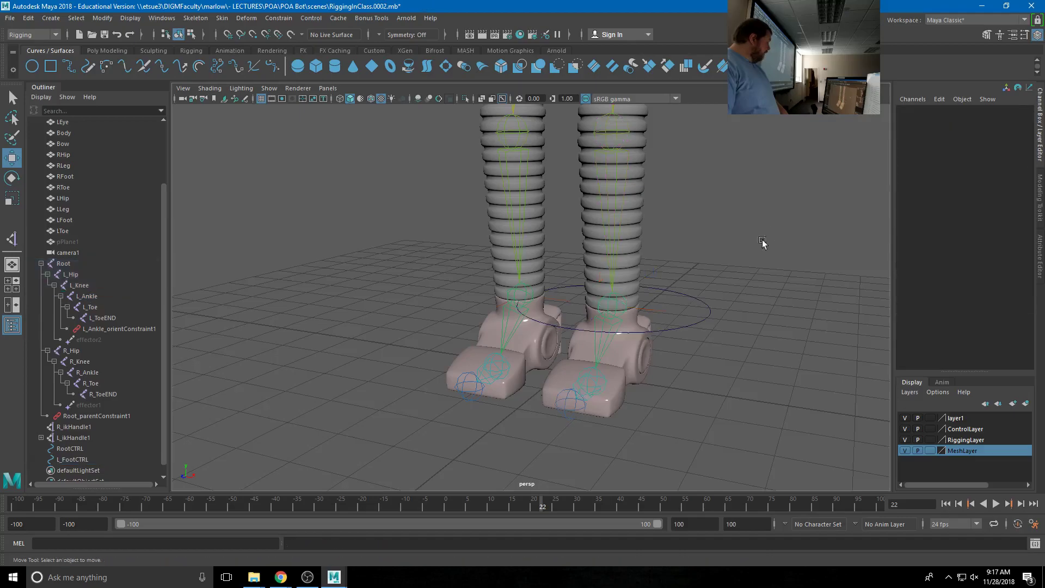
# - Test-move RootCTRL down about 1.9 units to compare how both feet behave, and undo the move
pyautogui.keyDown('alt'); pyautogui.moveTo(771, 233); pyautogui.dragTo(744, 251, button='right'); pyautogui.keyUp('alt')
pyautogui.scroll(-3, 744, 250)
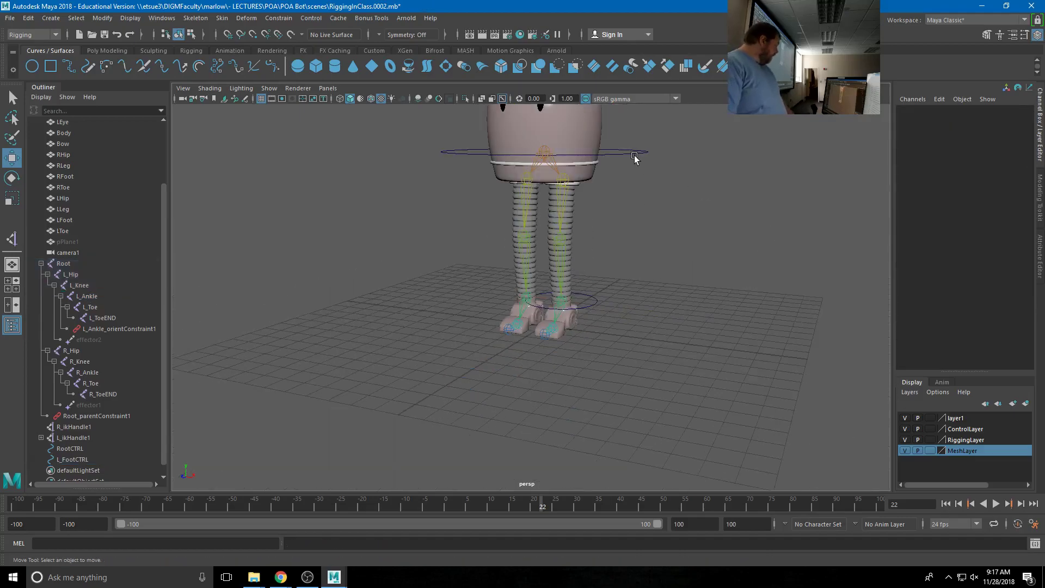
pyautogui.click(633, 156)
pyautogui.moveTo(545, 143); pyautogui.dragTo(555, 180)
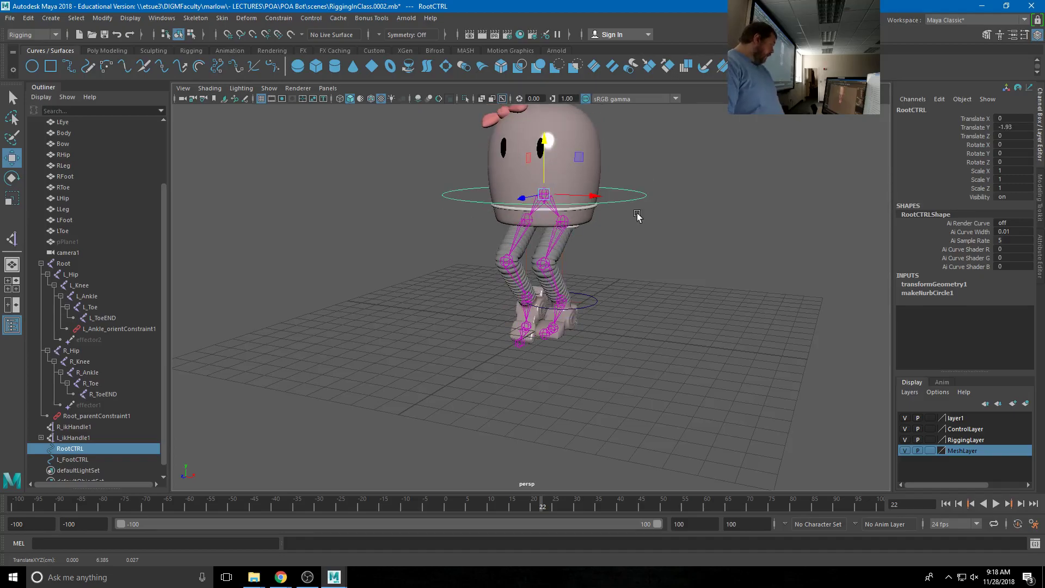
pyautogui.hotkey('ctrl', 'z')
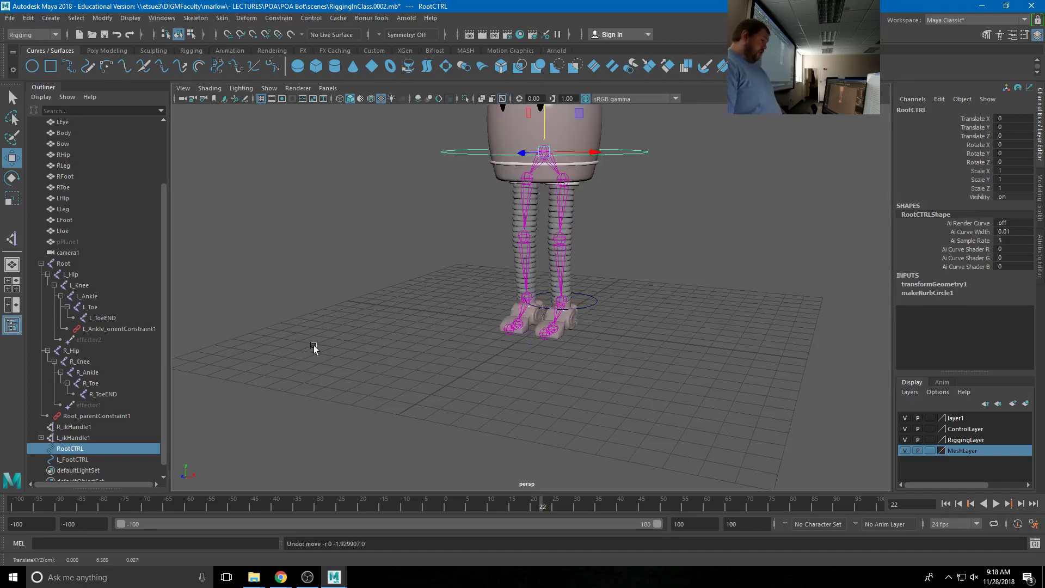
# - Duplicate the L_FootCTRL curve for use on the right foot
pyautogui.keyDown('alt'); pyautogui.moveTo(527, 374); pyautogui.dragTo(579, 373); pyautogui.keyUp('alt')
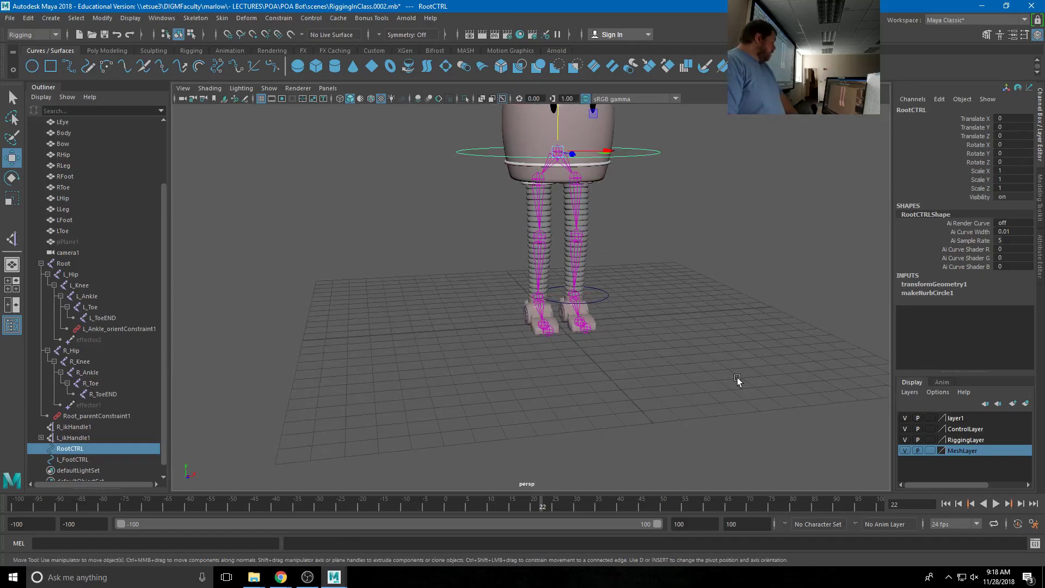
pyautogui.scroll(4, 571, 411)
pyautogui.scroll(2, 561, 298)
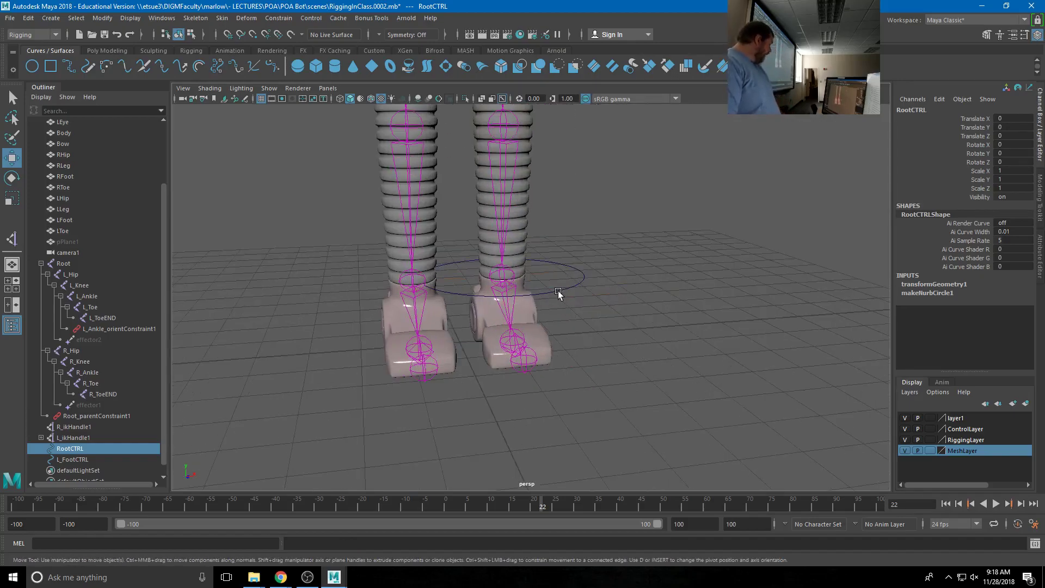
pyautogui.click(558, 292)
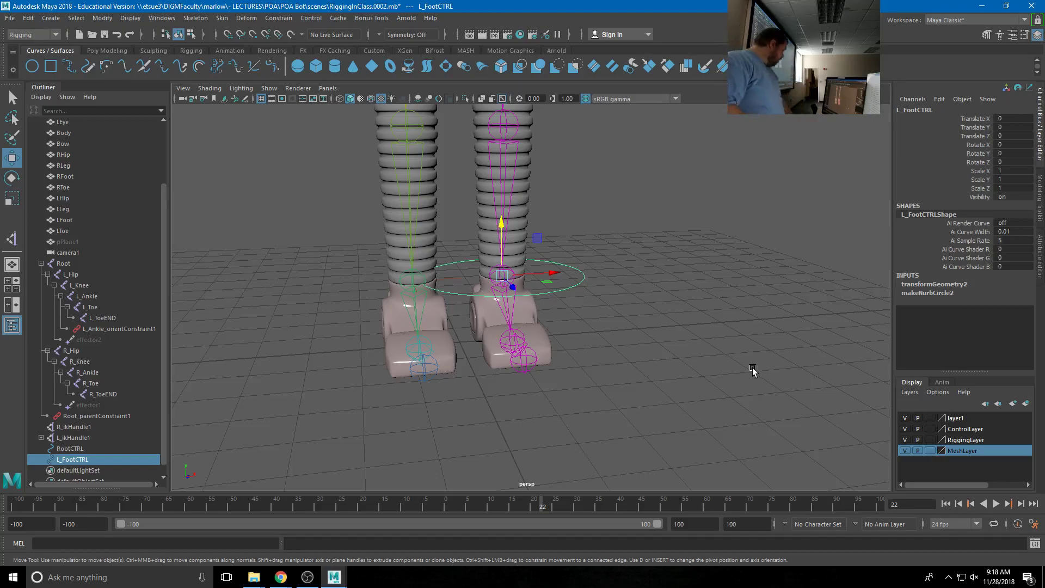
pyautogui.hotkey('ctrl', 'd')
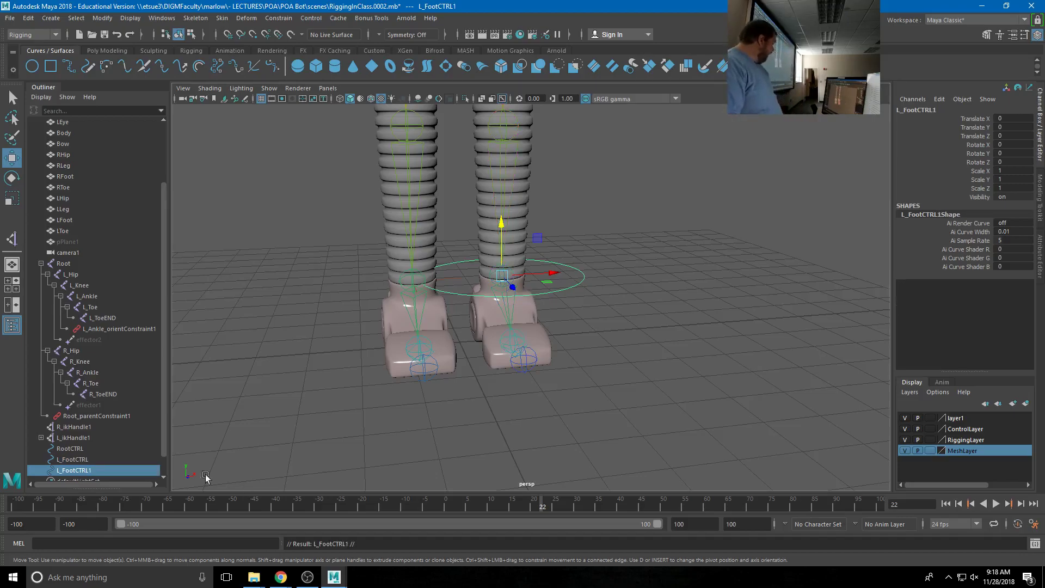
# - Hide the MeshLayer and match the duplicated foot curve's translation to the R_Ankle joint
pyautogui.scroll(2, 471, 340)
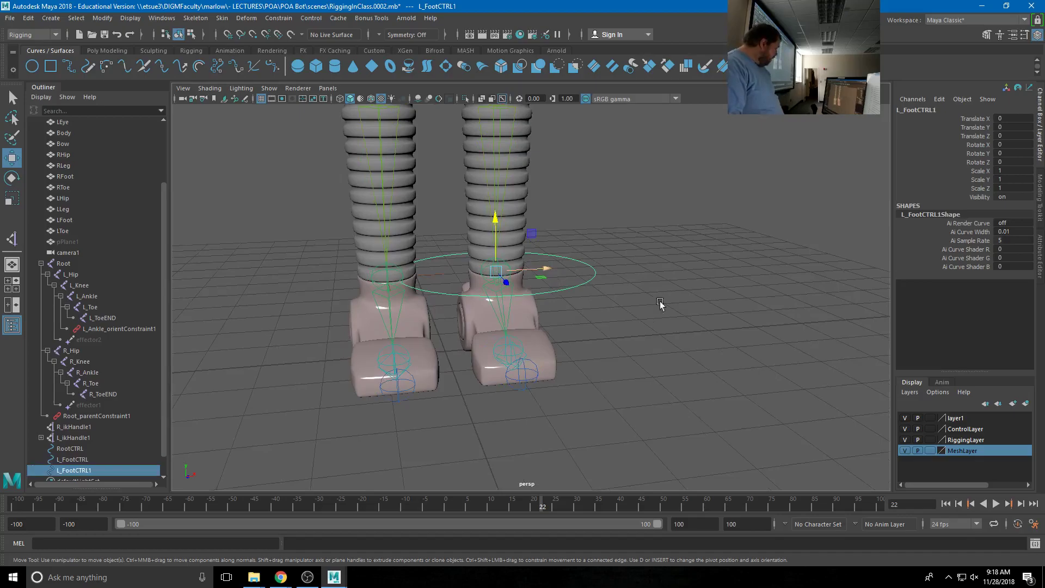
pyautogui.click(905, 450)
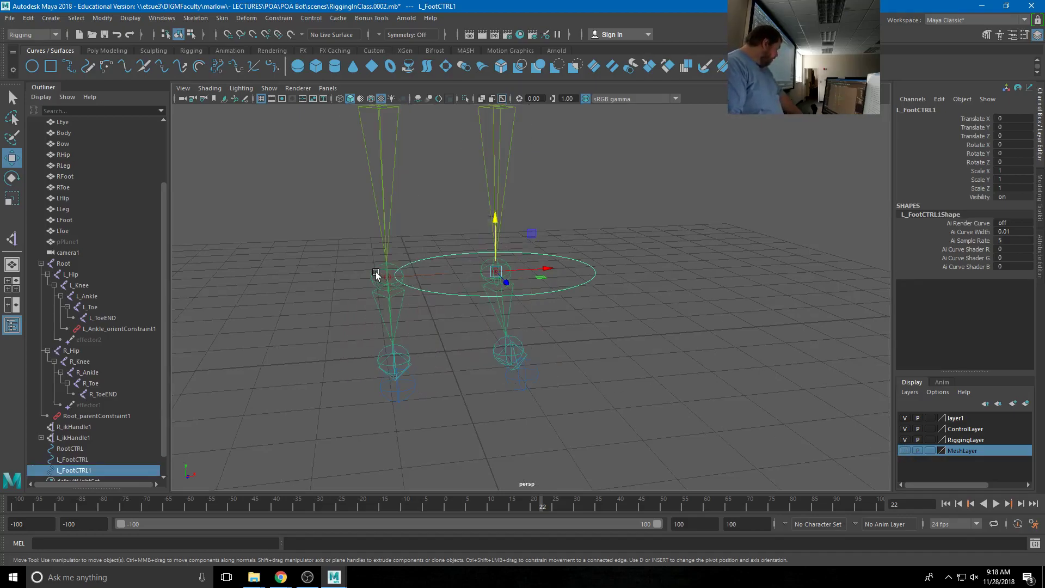
pyautogui.click(381, 274)
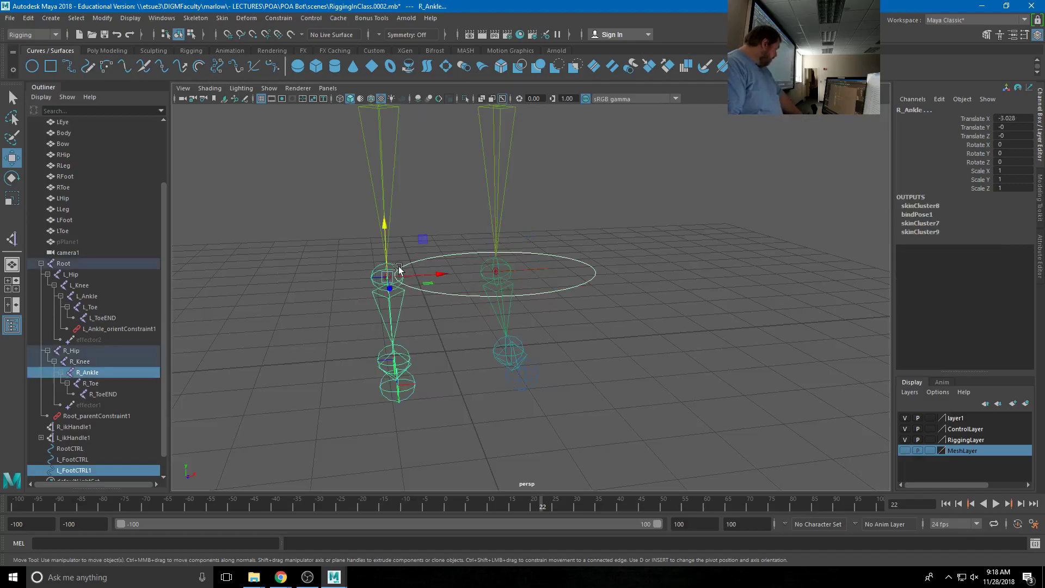
pyautogui.click(103, 18)
pyautogui.moveTo(122, 80)
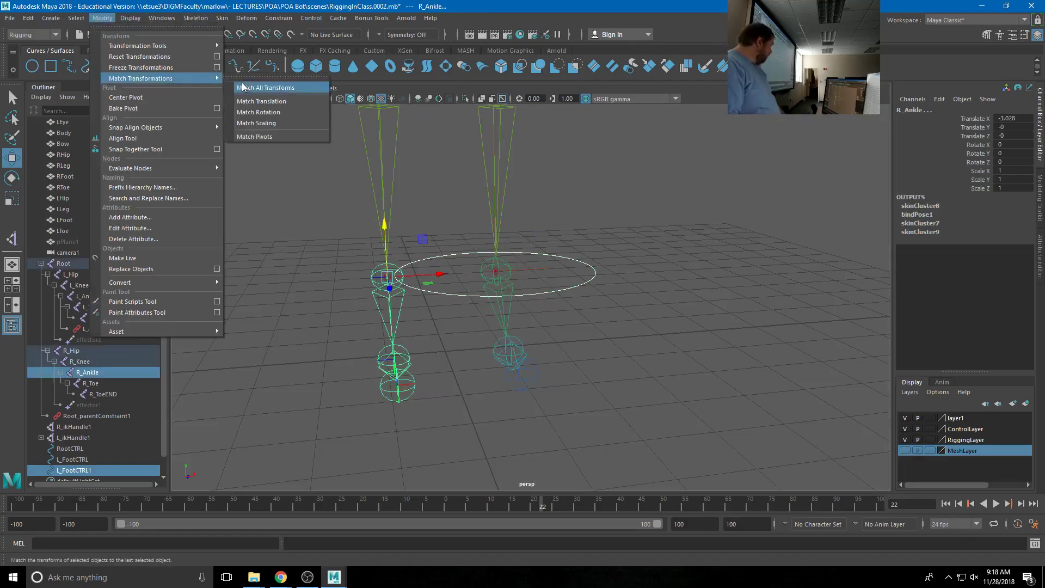
pyautogui.click(256, 102)
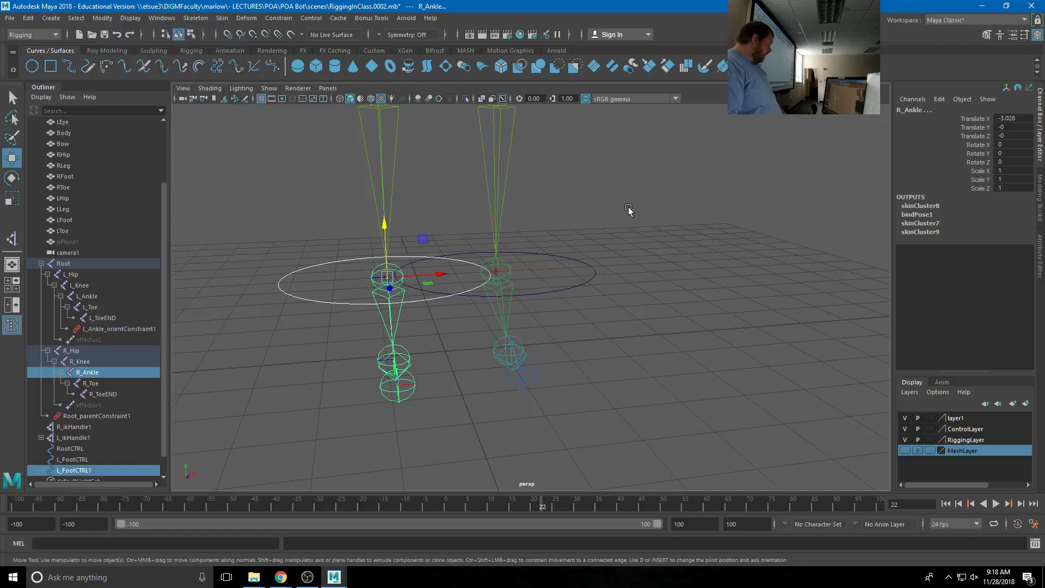
# - Freeze the transformations of the duplicated foot curve at the right ankle
pyautogui.click(550, 274)
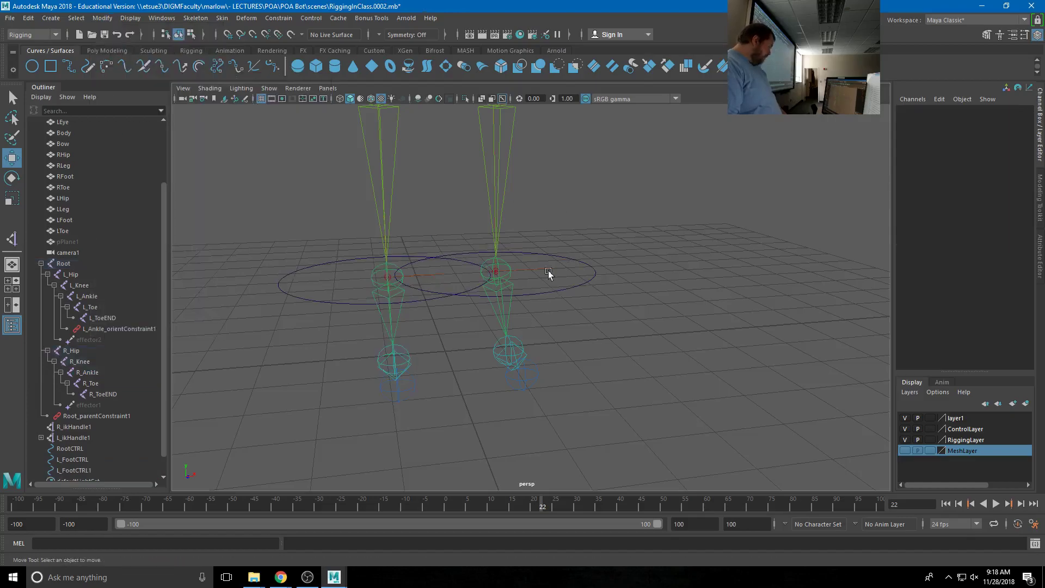
pyautogui.click(348, 306)
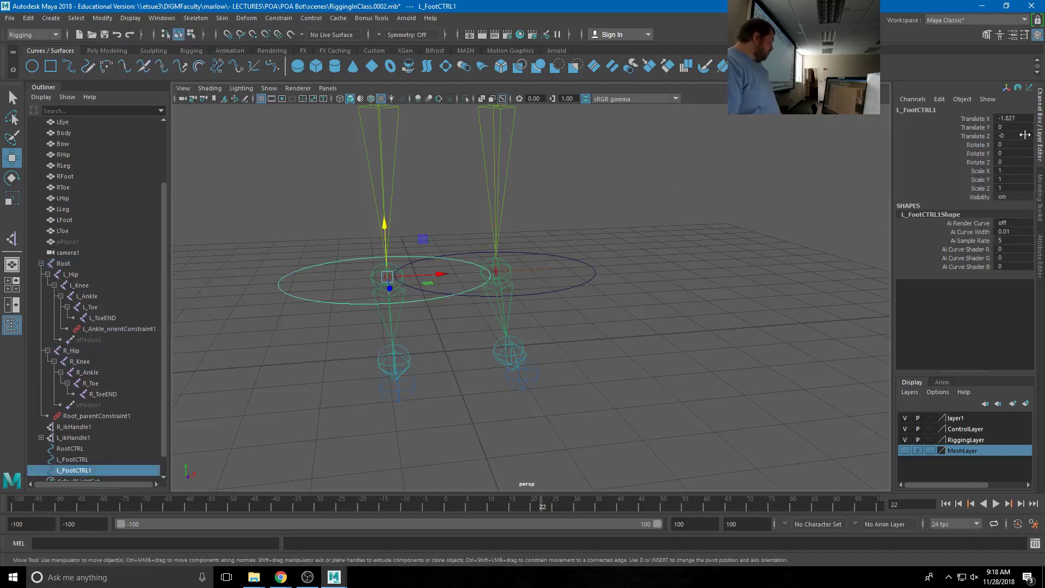
pyautogui.click(107, 21)
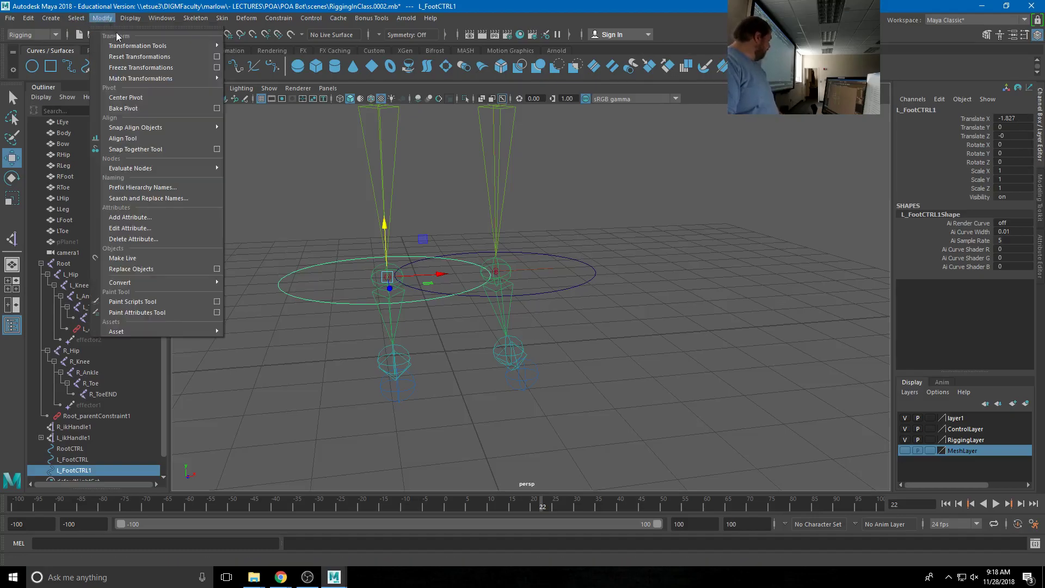
pyautogui.click(131, 67)
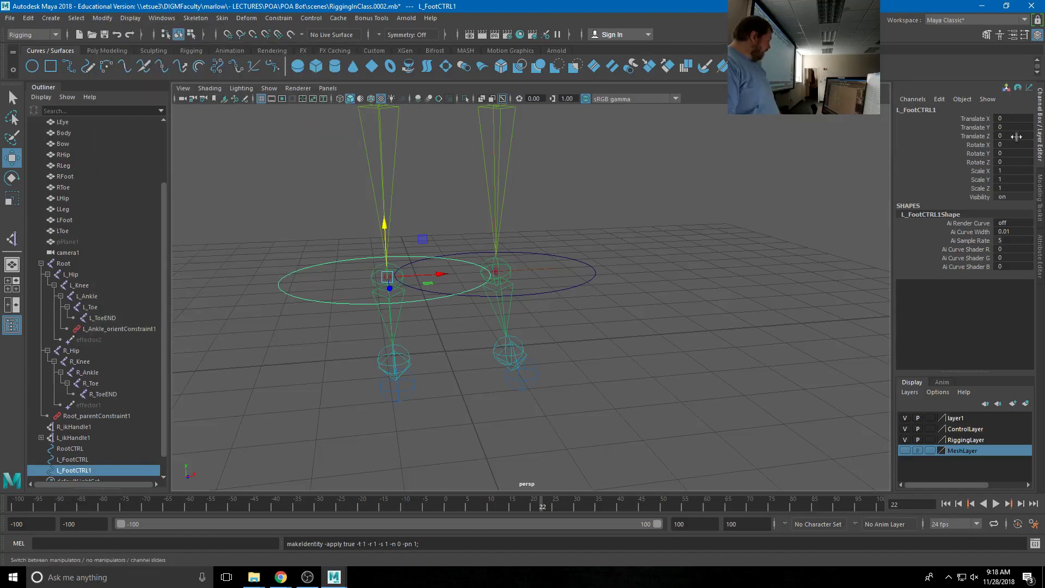
# - Rename the duplicated foot curve to R_FootCTRL and clear the selection
pyautogui.click(946, 110)
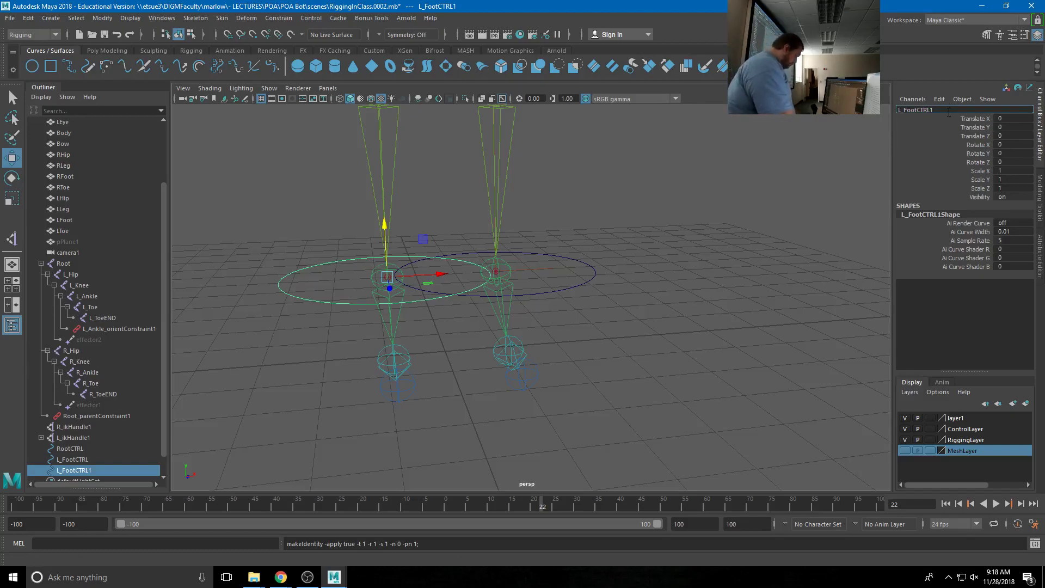
pyautogui.write('R_FootCTRL')
pyautogui.press('Return')
pyautogui.click(593, 260)
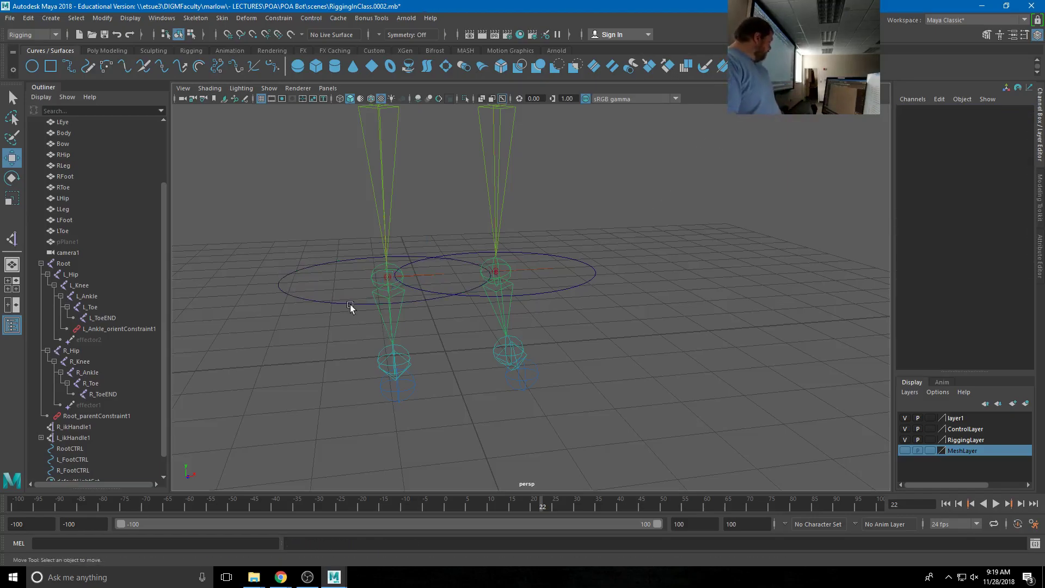
# - Select the R_FootCTRL curve, test-move it freely away from the right ankle, and undo the move
pyautogui.keyDown('alt'); pyautogui.moveTo(574, 337); pyautogui.dragTo(370, 306); pyautogui.keyUp('alt')
pyautogui.click(370, 302)
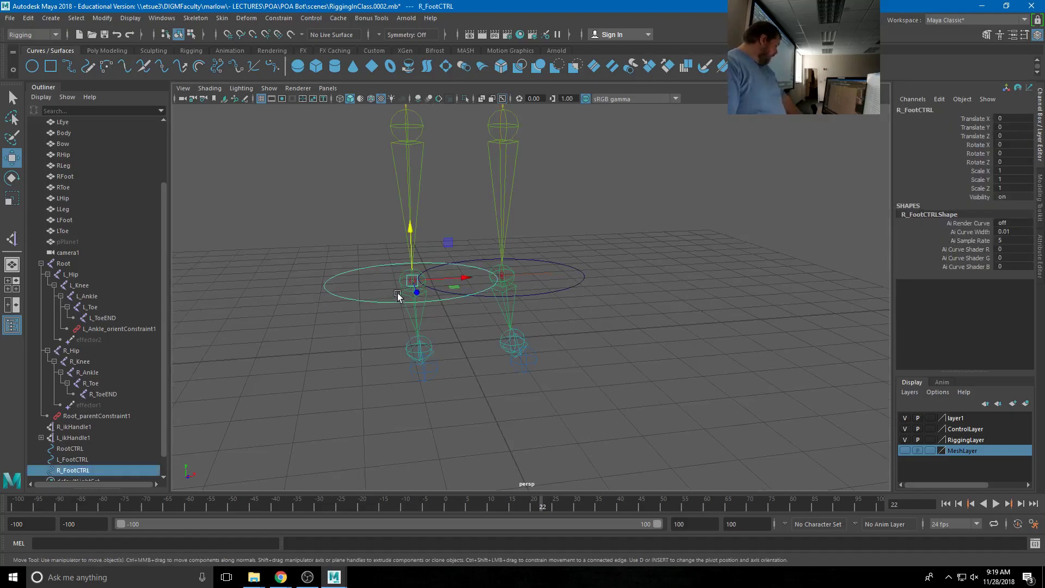
pyautogui.moveTo(433, 283); pyautogui.dragTo(388, 240)
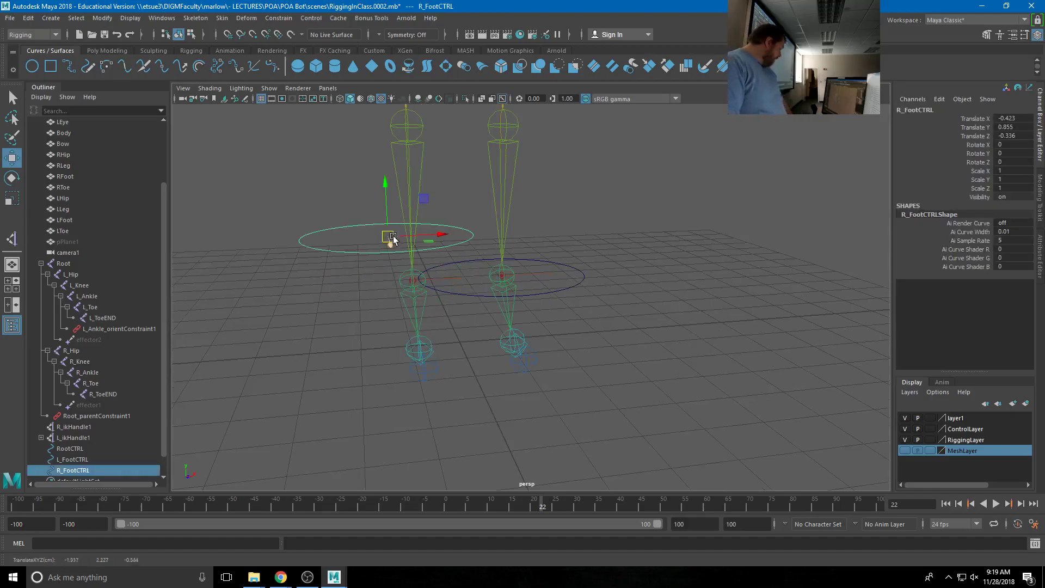
pyautogui.hotkey('ctrl', 'z')
# - Point-constrain R_ikHandle1 to the R_FootCTRL curve at the right ankle
pyautogui.moveTo(476, 340)
pyautogui.keyDown('alt'); pyautogui.mouseDown()
pyautogui.moveTo(408, 322)
pyautogui.moveTo(515, 346)
pyautogui.moveTo(488, 351)
pyautogui.mouseUp(); pyautogui.keyUp('alt')
pyautogui.keyDown('alt'); pyautogui.moveTo(488, 351); pyautogui.dragTo(564, 362, button='middle'); pyautogui.keyUp('alt')
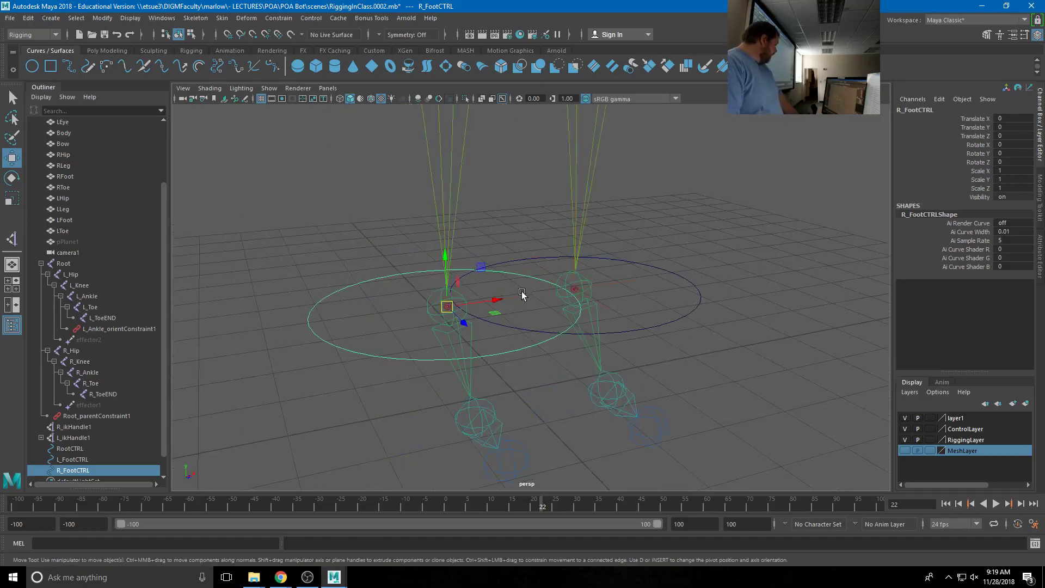
pyautogui.keyDown('shift'); pyautogui.click(444, 383); pyautogui.keyUp('shift')
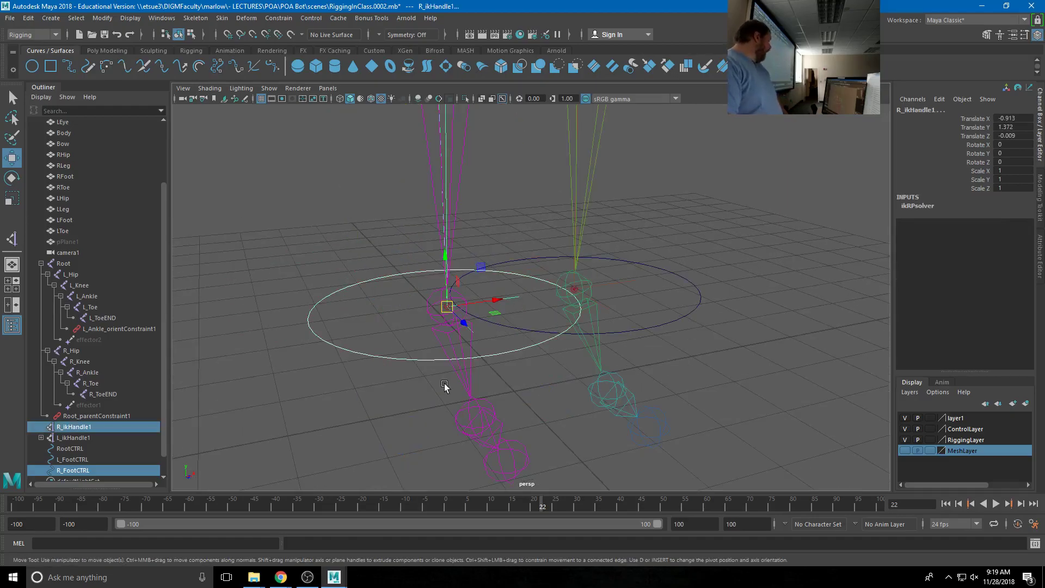
pyautogui.click(370, 357)
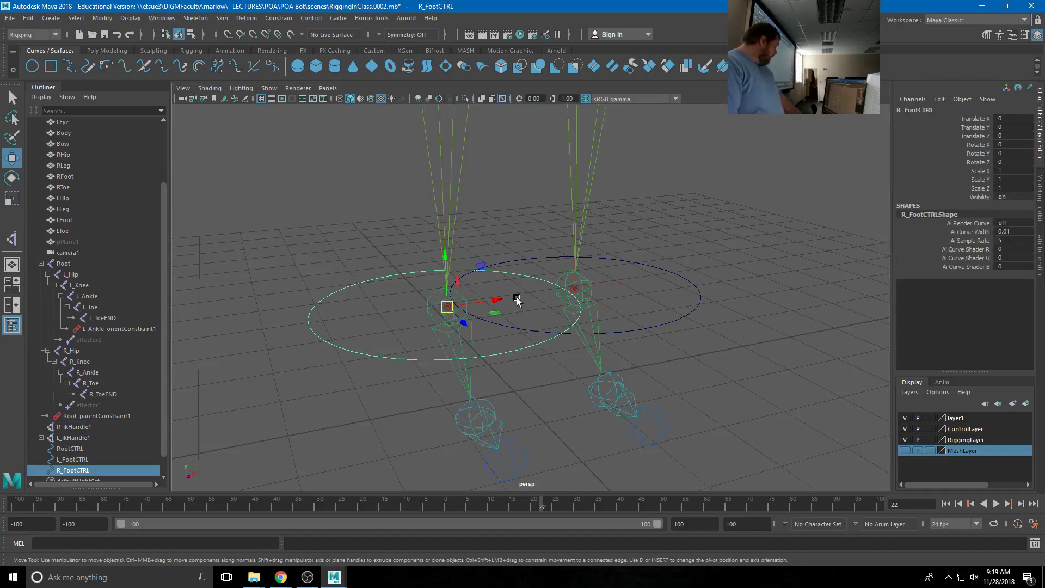
pyautogui.hotkey('ctrl', 'z')
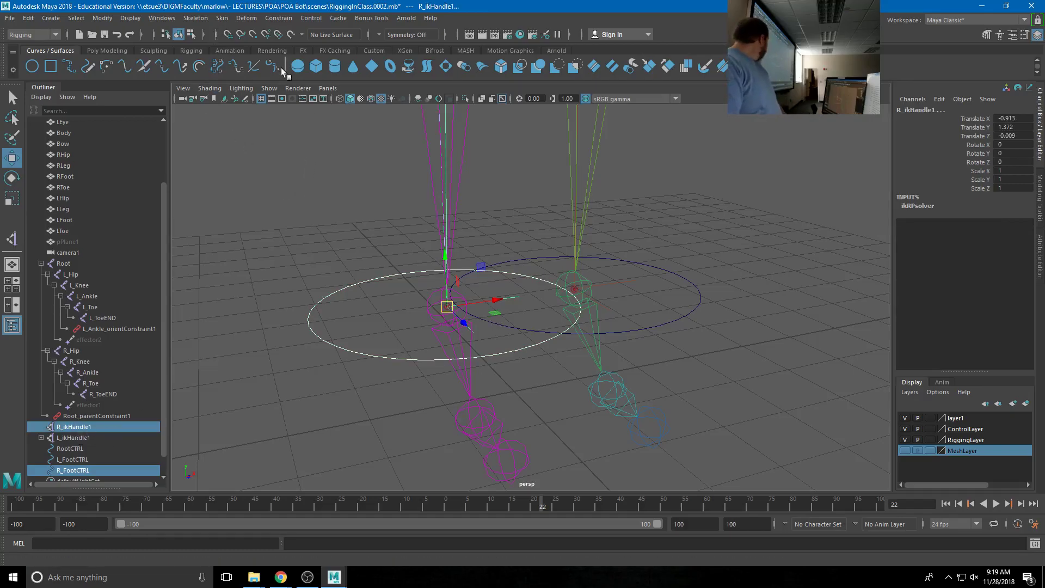
pyautogui.click(282, 19)
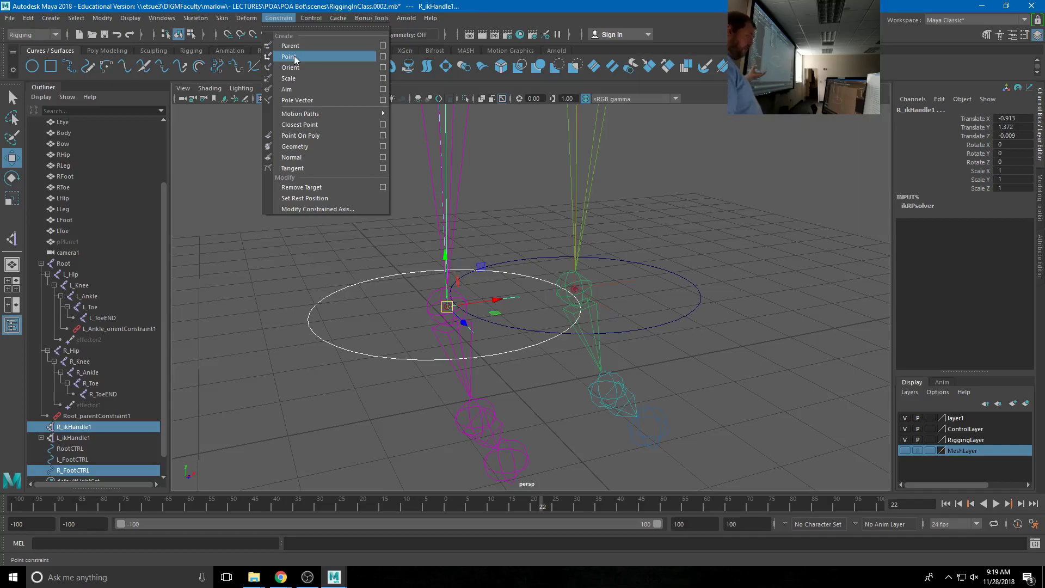
pyautogui.click(293, 56)
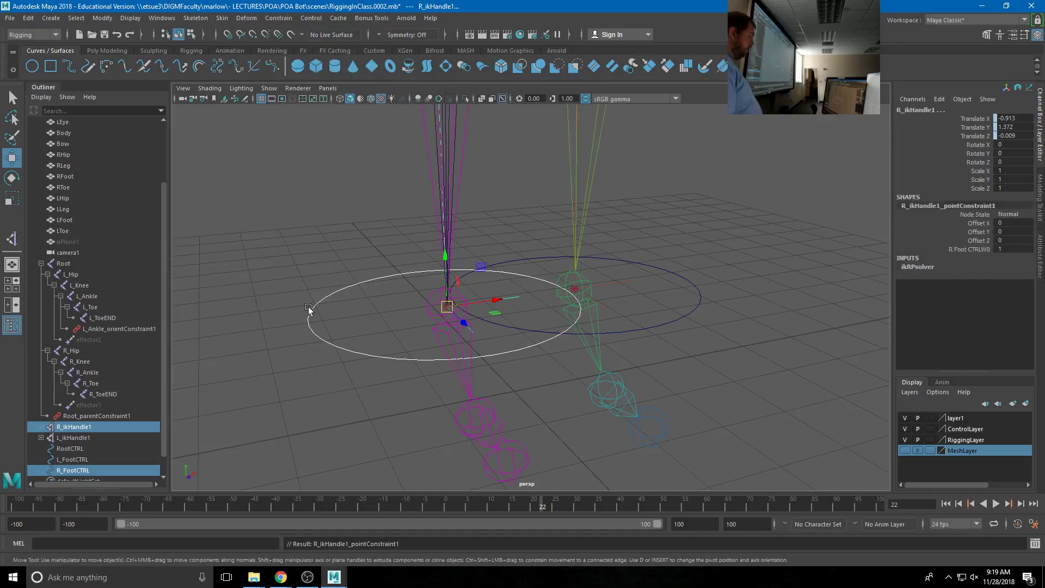
# - Test-move R_FootCTRL together with R_ikHandle1 about 3.1 units upward and undo the move
pyautogui.scroll(-5, 375, 356)
pyautogui.moveTo(500, 301); pyautogui.dragTo(499, 204)
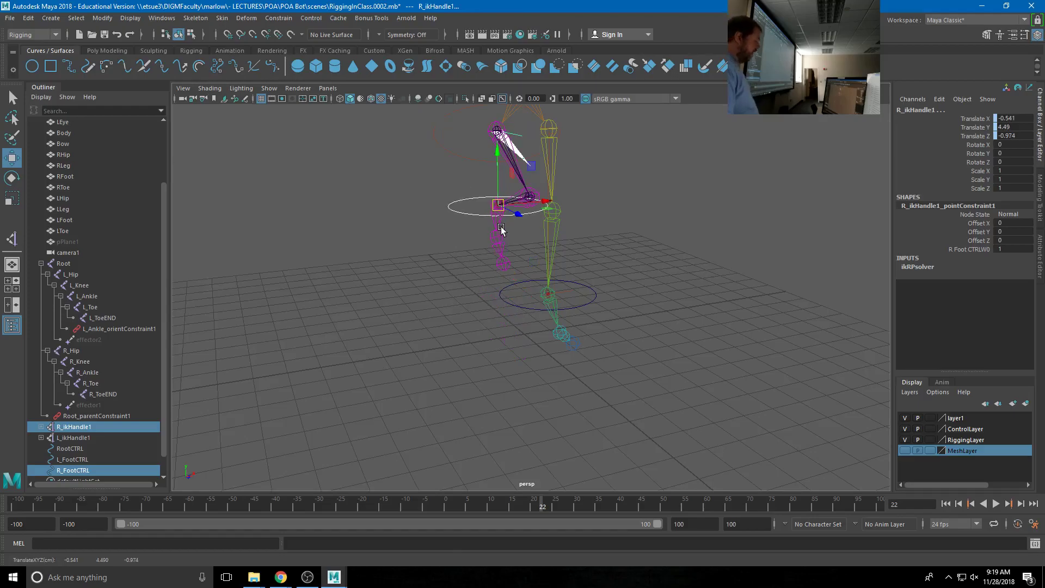
pyautogui.hotkey('ctrl', 'z')
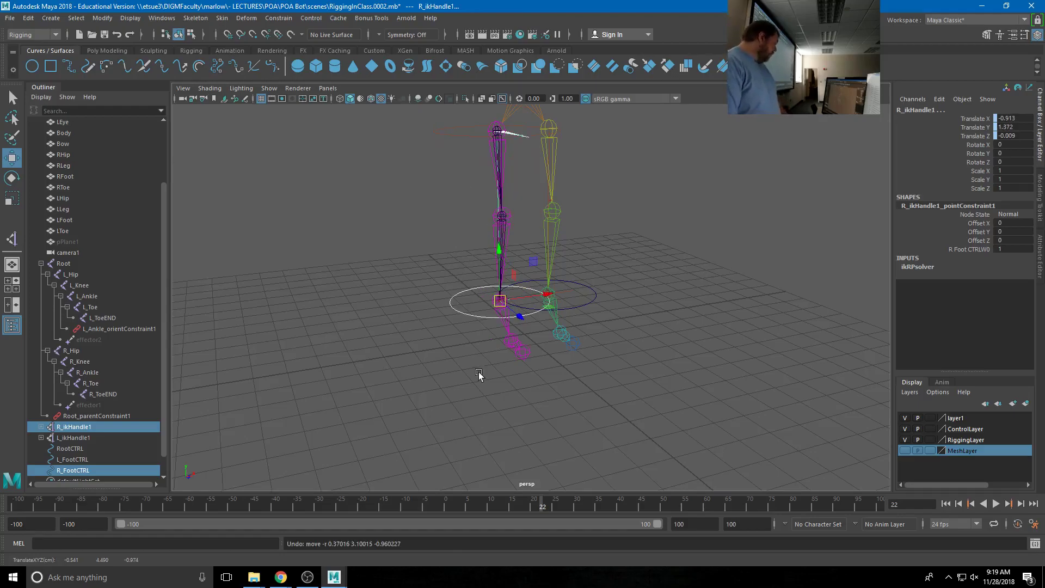
# - Orient-constrain the R_Ankle joint to R_FootCTRL with Maintain offset enabled and all axes constrained
pyautogui.press('f')
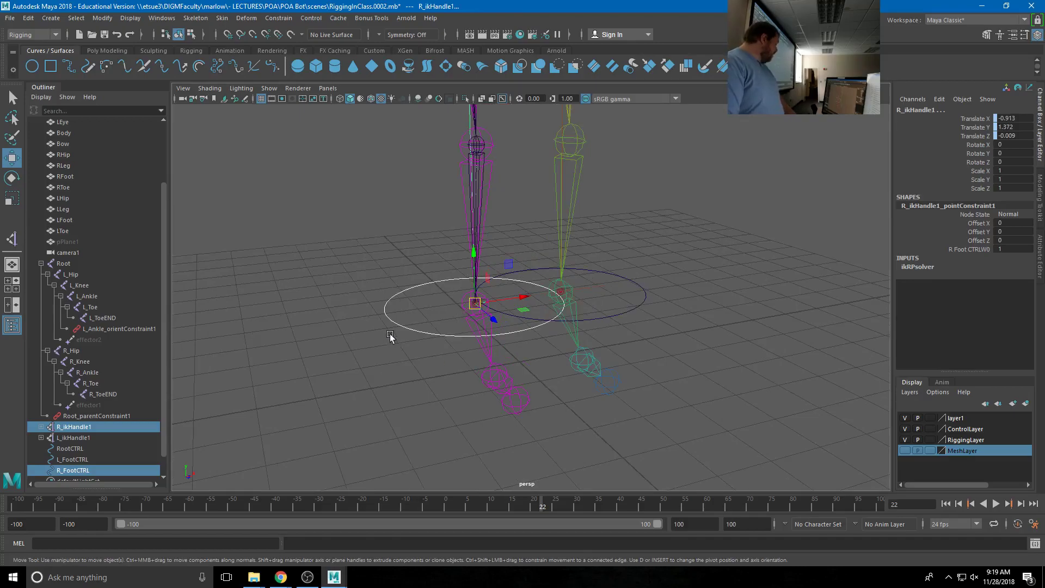
pyautogui.click(407, 350)
pyautogui.click(406, 326)
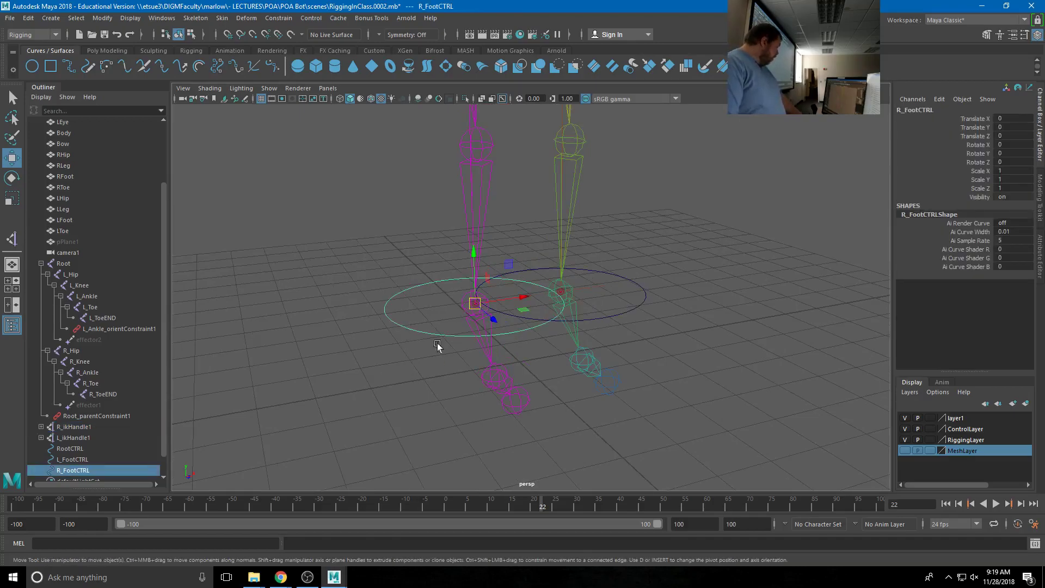
pyautogui.keyDown('shift'); pyautogui.click(482, 325); pyautogui.keyUp('shift')
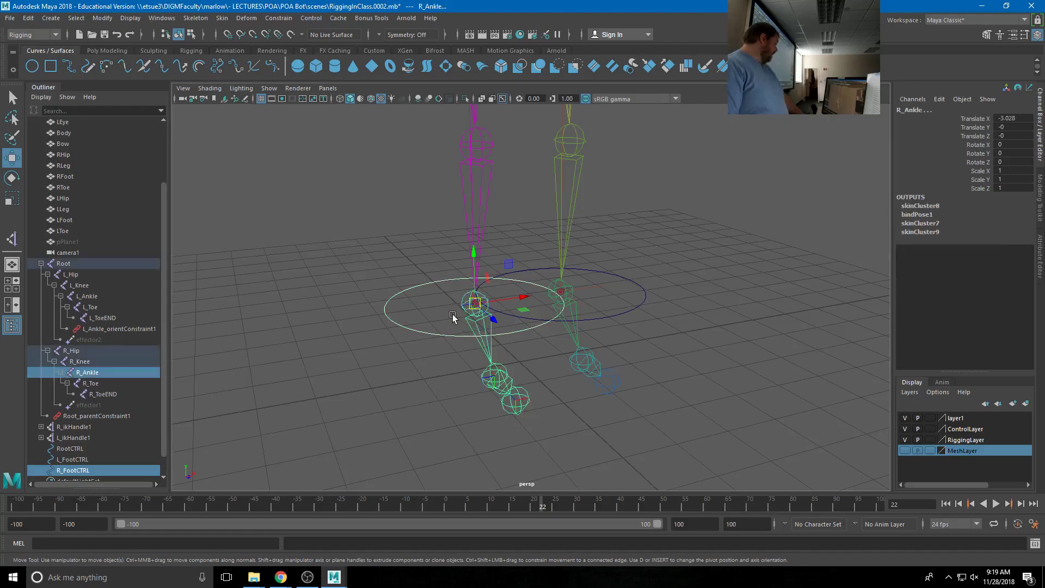
pyautogui.click(277, 18)
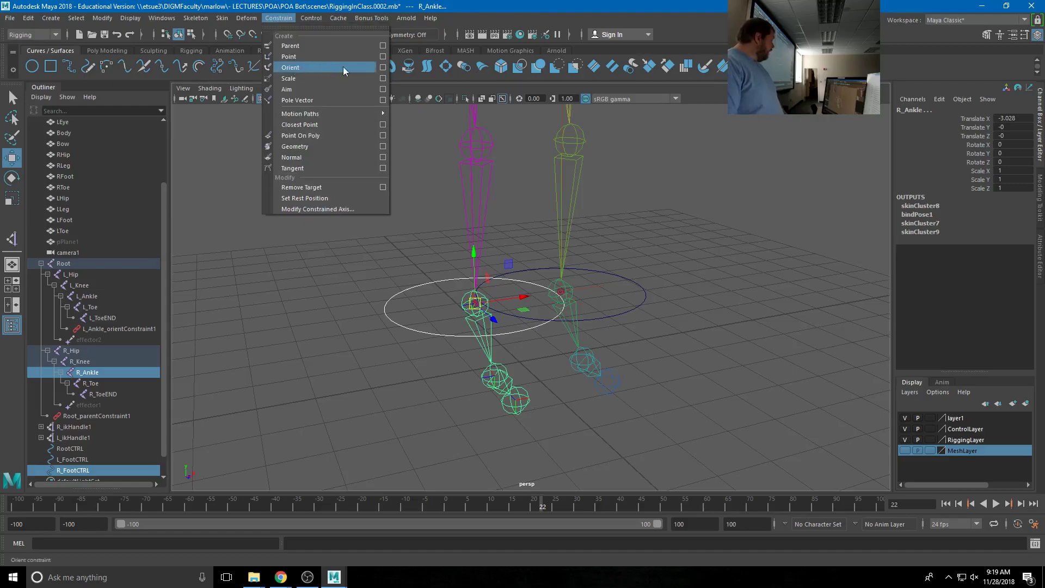
pyautogui.click(383, 67)
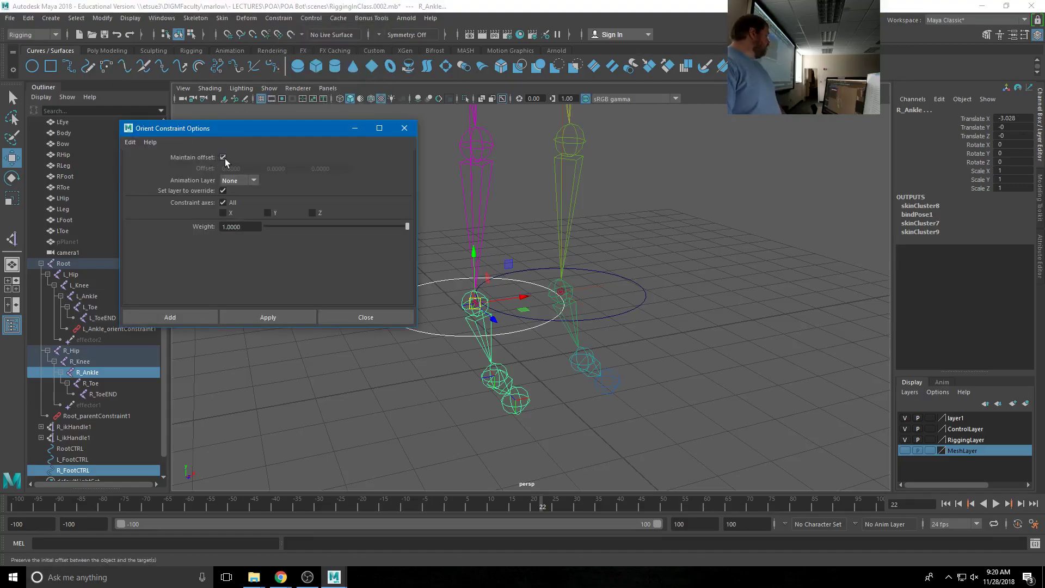
pyautogui.click(197, 318)
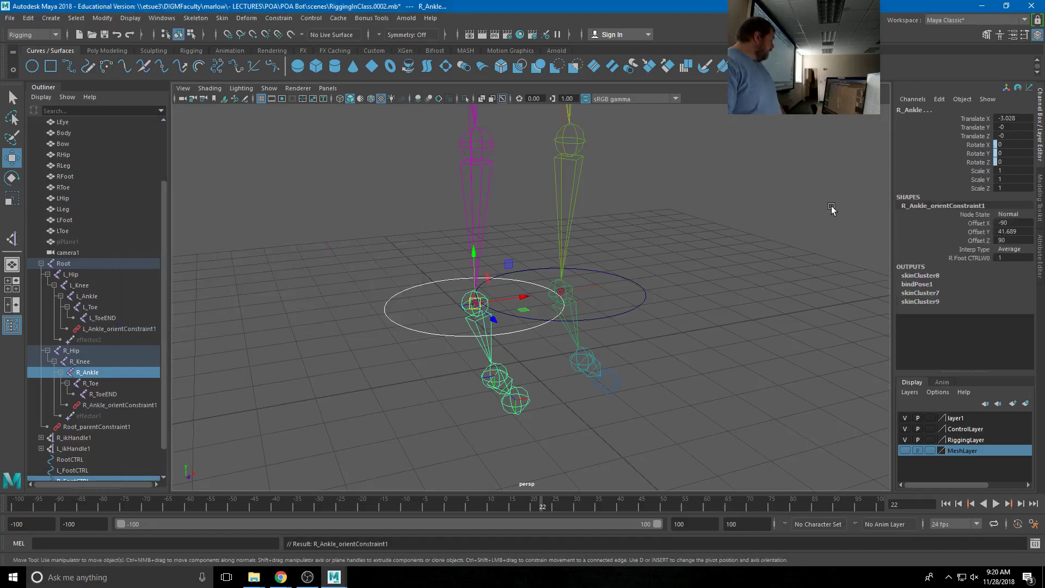
# - Select the RootCTRL curve, test-move it downward to check the leg bend, and undo the move
pyautogui.press('a')
pyautogui.click(582, 139)
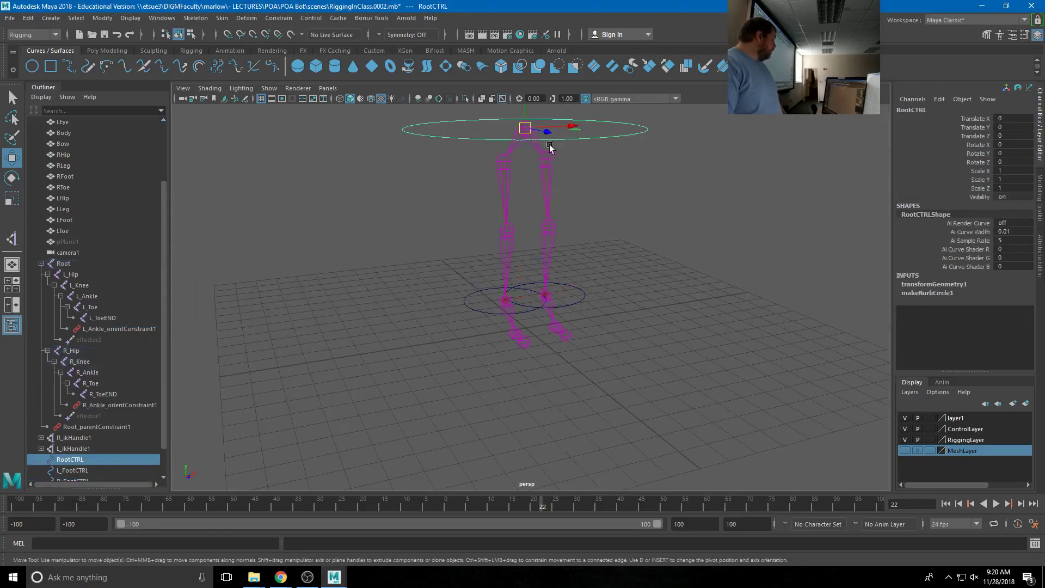
pyautogui.click(525, 128)
pyautogui.moveTo(506, 192); pyautogui.dragTo(496, 256, button='middle')
pyautogui.hotkey('ctrl', 'z')
# - Show the MeshLayer, test-lower RootCTRL by about 2 units with the mesh visible, and undo the move
pyautogui.click(905, 451)
pyautogui.scroll(-5, 529, 209)
pyautogui.moveTo(525, 182); pyautogui.dragTo(527, 231, button='middle')
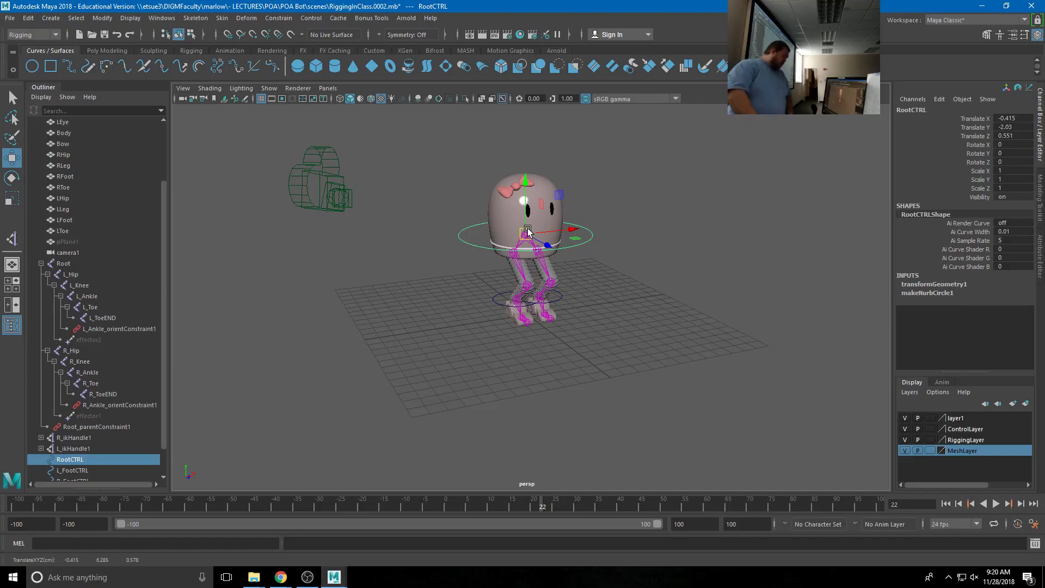
pyautogui.hotkey('ctrl', 'z')
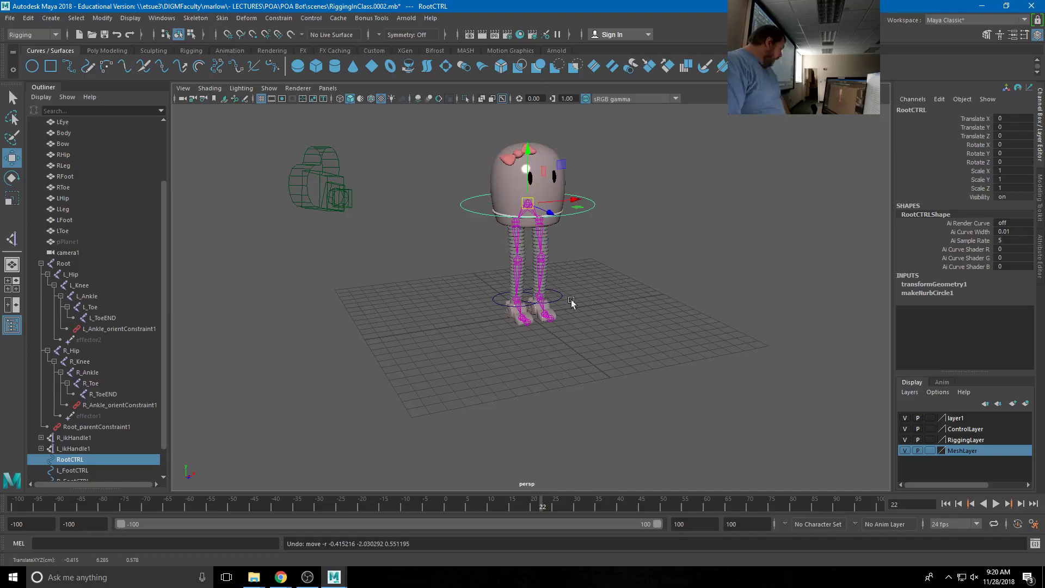
# - Select the L_Toe joint, test-rotate it about 34° around its Z axis, and undo the rotation
pyautogui.click(541, 314)
pyautogui.scroll(5, 548, 324)
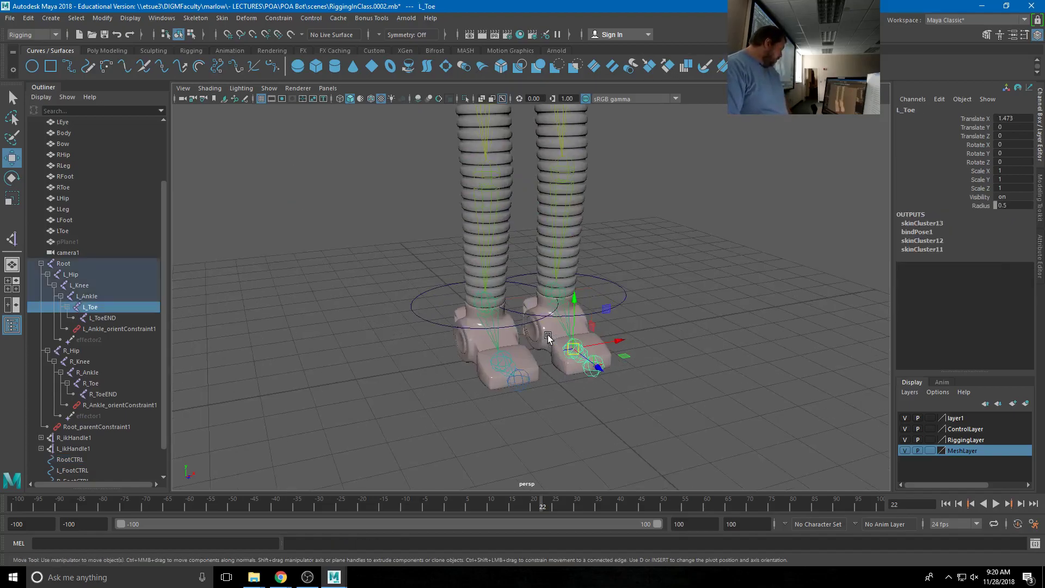
pyautogui.scroll(2, 548, 337)
pyautogui.press('e')
pyautogui.moveTo(630, 392); pyautogui.dragTo(613, 347)
pyautogui.hotkey('ctrl', 'z')
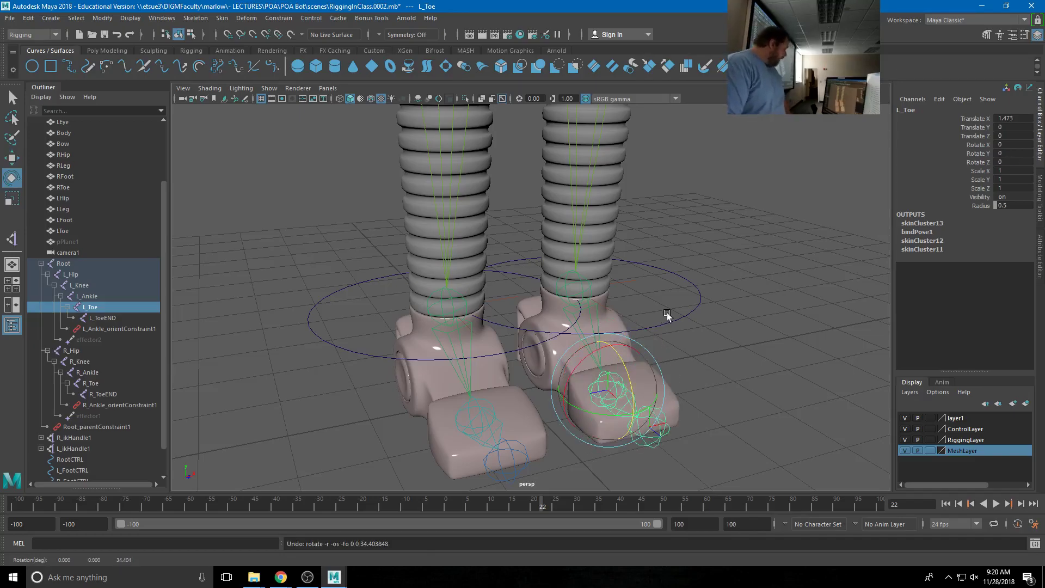
# - Test a heel lift by rotating L_FootCTRL about 57° in X and L_Toe about 56° in Z, and undo both rotations
pyautogui.click(522, 295)
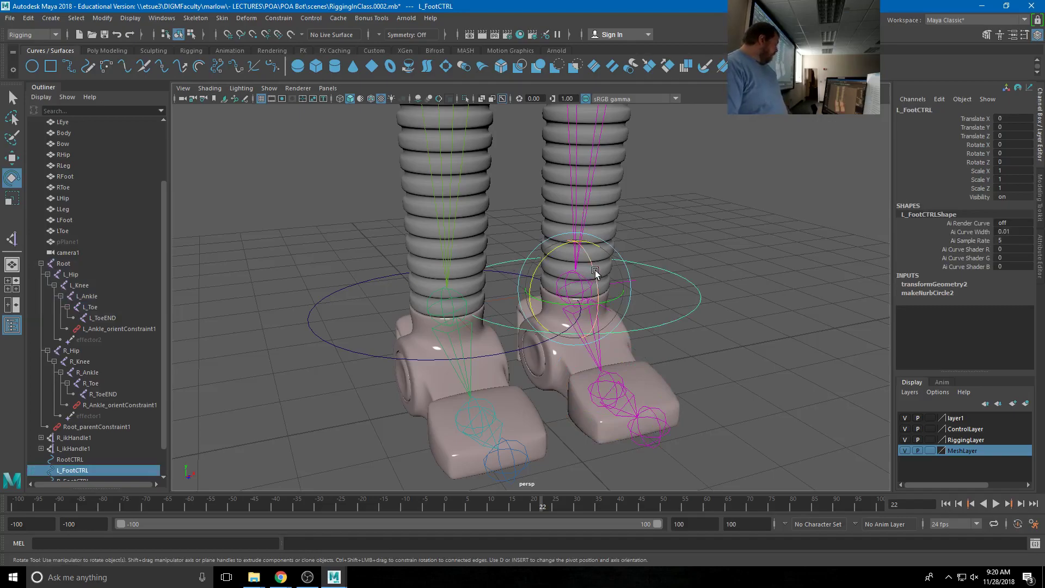
pyautogui.moveTo(596, 273); pyautogui.dragTo(567, 229)
pyautogui.press('w')
pyautogui.click(577, 347)
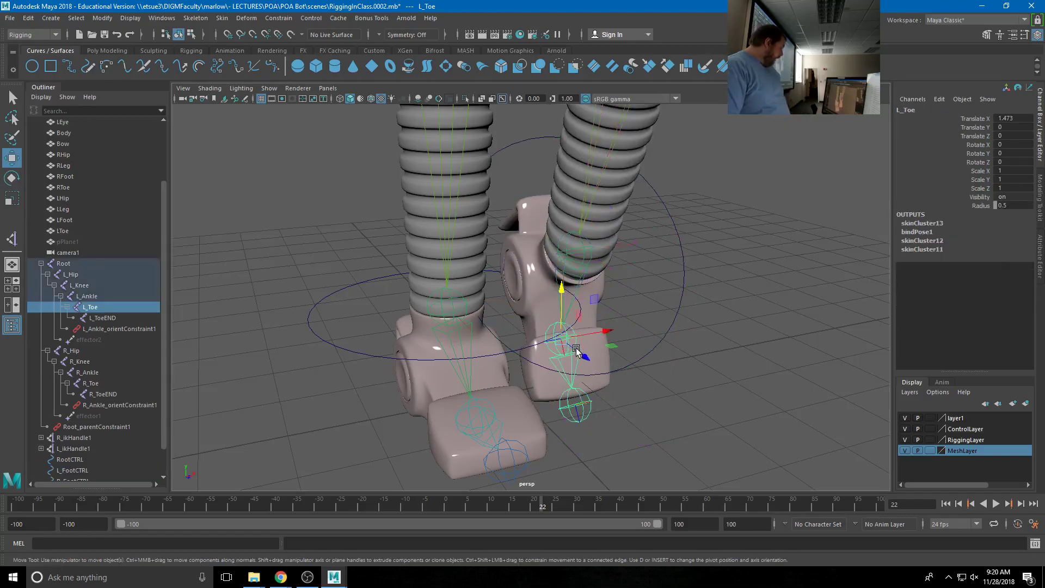
pyautogui.press('e')
pyautogui.moveTo(579, 325); pyautogui.dragTo(578, 366)
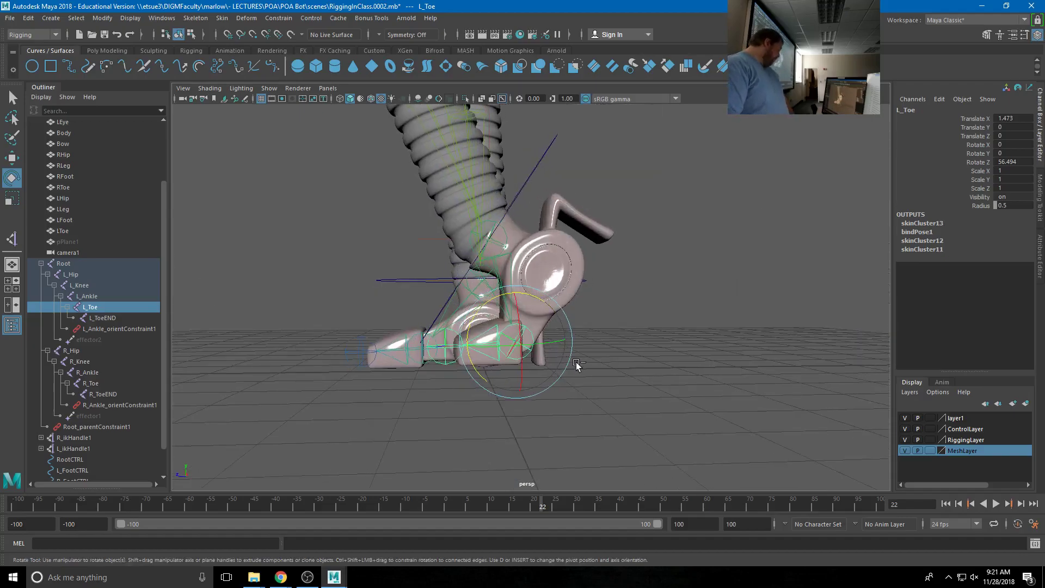
pyautogui.hotkey('ctrl', 'z')
pyautogui.hotkey('ctrl', 'z')
pyautogui.hotkey('ctrl', 'z')
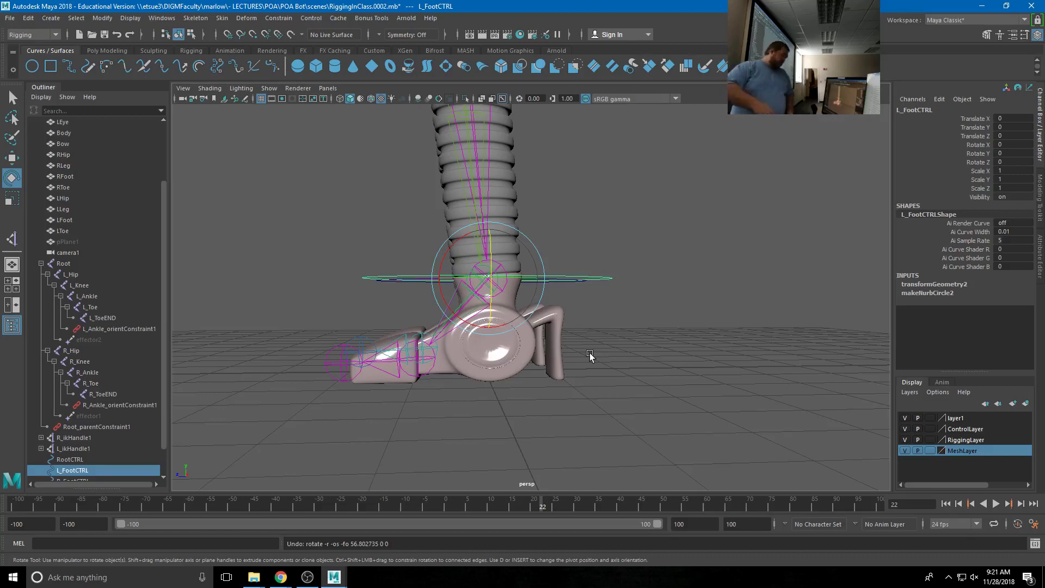
# - Test-raise L_FootCTRL by about 1.65 units, rotate it freely on all axes, and undo the rotation and the move
pyautogui.keyDown('alt'); pyautogui.moveTo(549, 338); pyautogui.dragTo(566, 288); pyautogui.keyUp('alt')
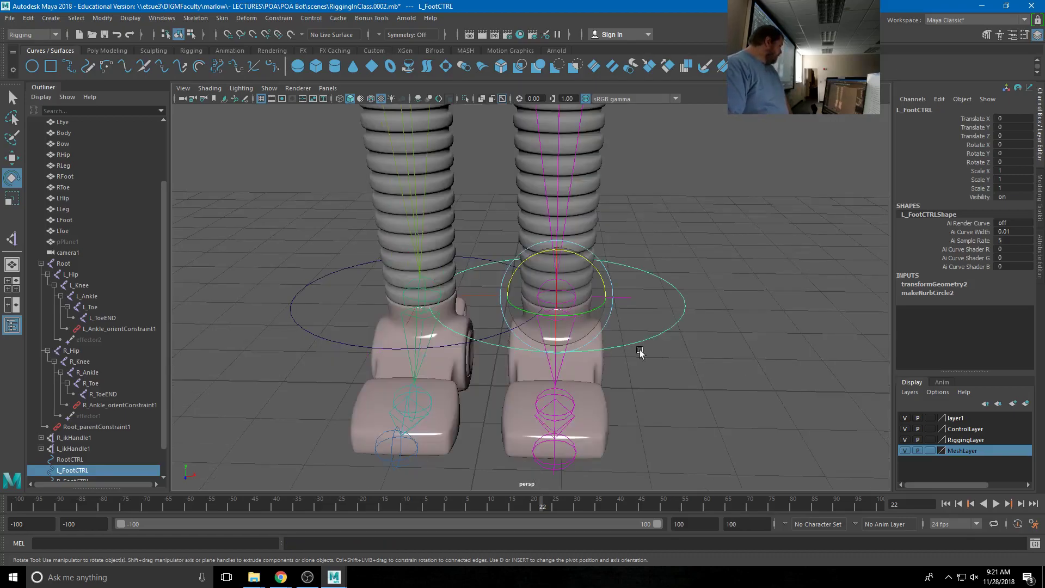
pyautogui.scroll(-3, 567, 289)
pyautogui.press('w')
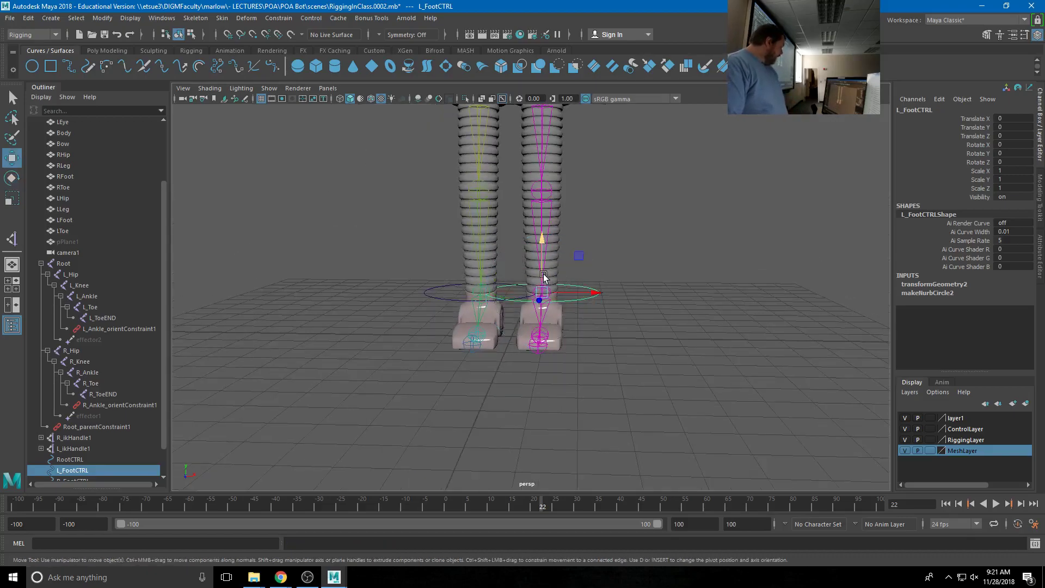
pyautogui.moveTo(541, 259); pyautogui.dragTo(540, 207)
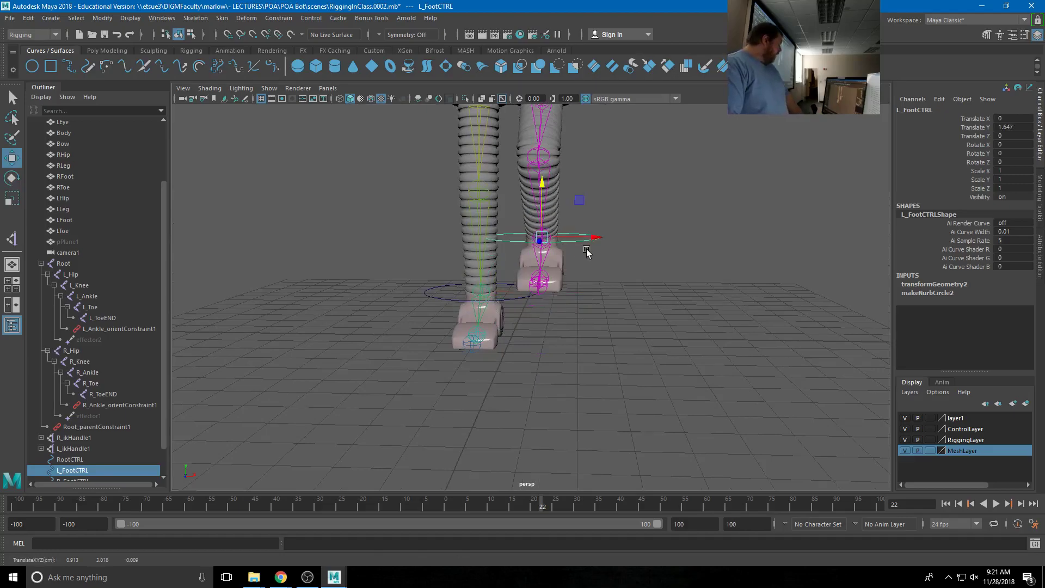
pyautogui.scroll(-5, 588, 256)
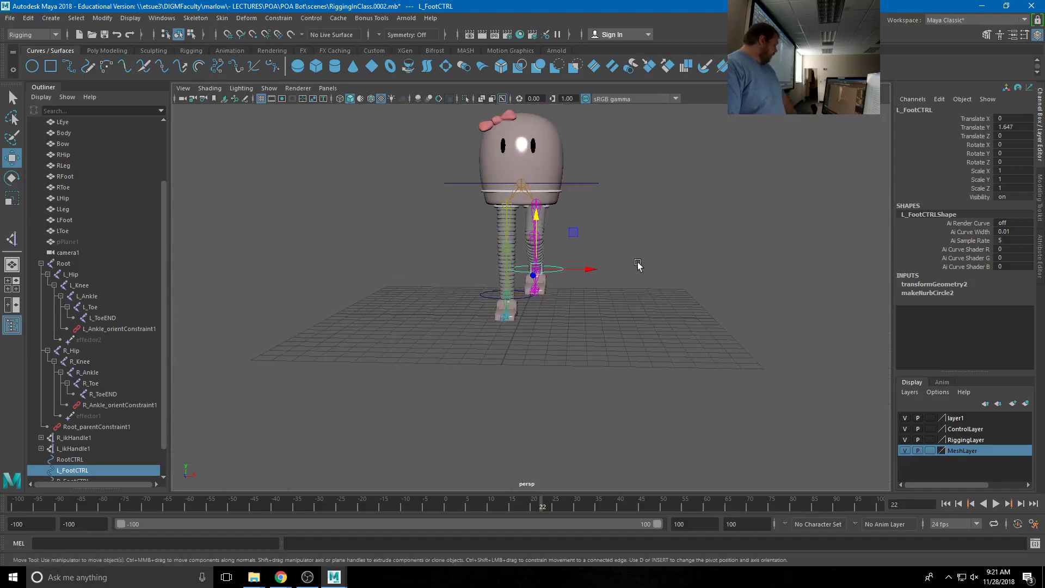
pyautogui.press('e')
pyautogui.moveTo(541, 279); pyautogui.dragTo(563, 288)
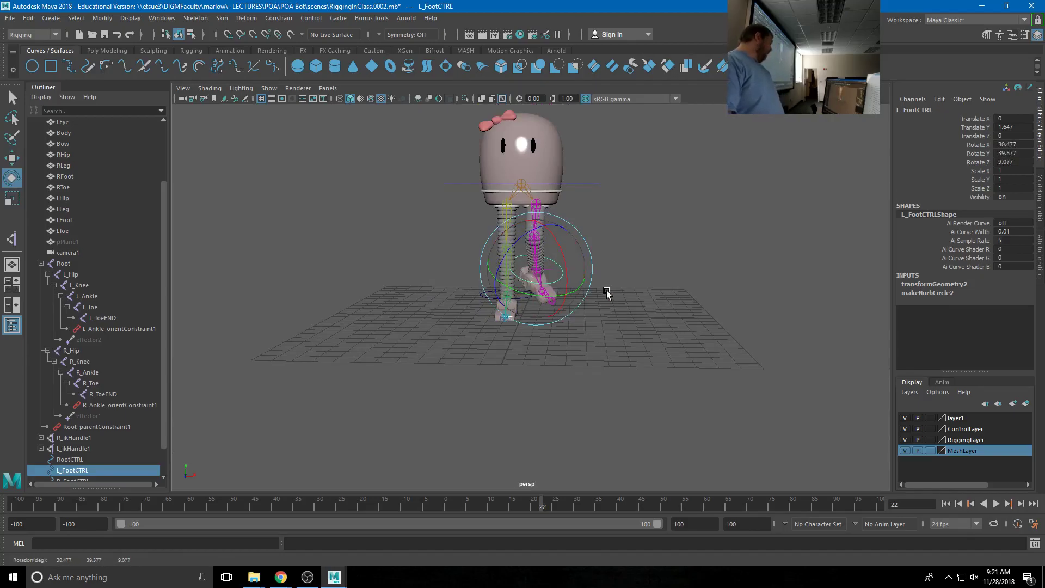
pyautogui.hotkey('ctrl', 'z')
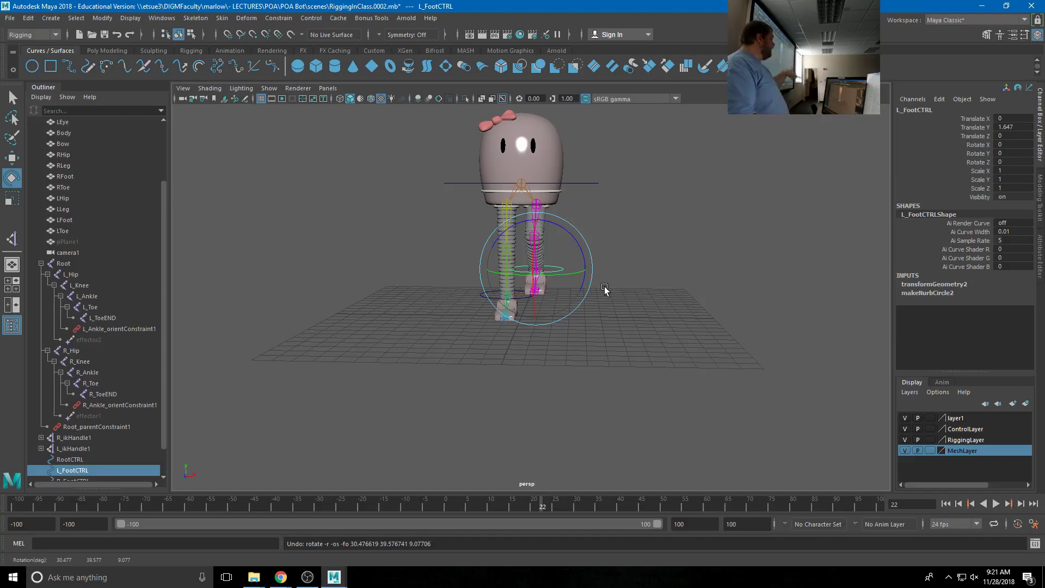
pyautogui.hotkey('ctrl', 'z')
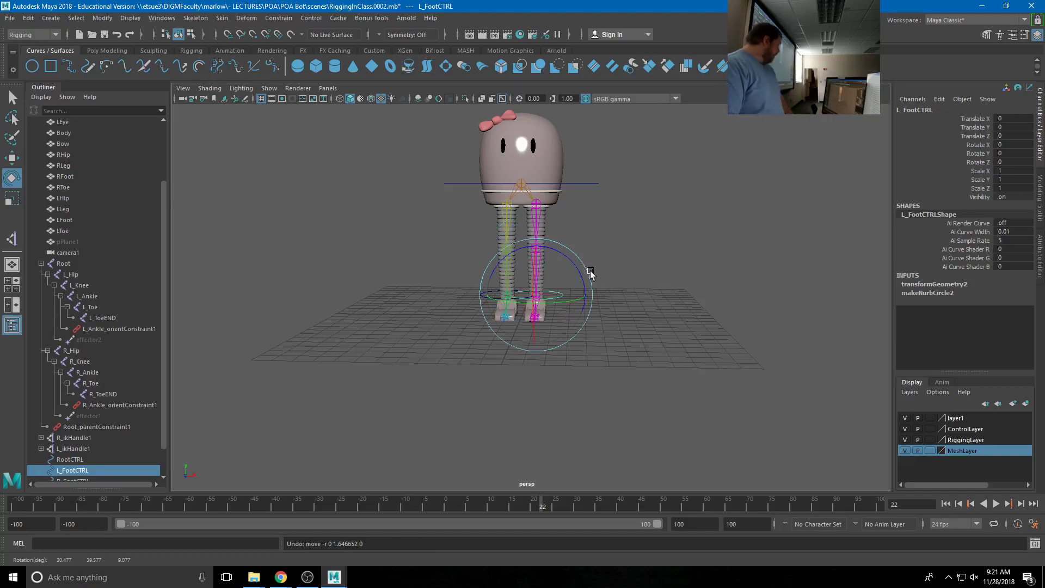
# - Select L_ikHandle1, try scrubbing its Twist attribute, and undo the change
pyautogui.click(86, 439)
pyautogui.click(85, 450)
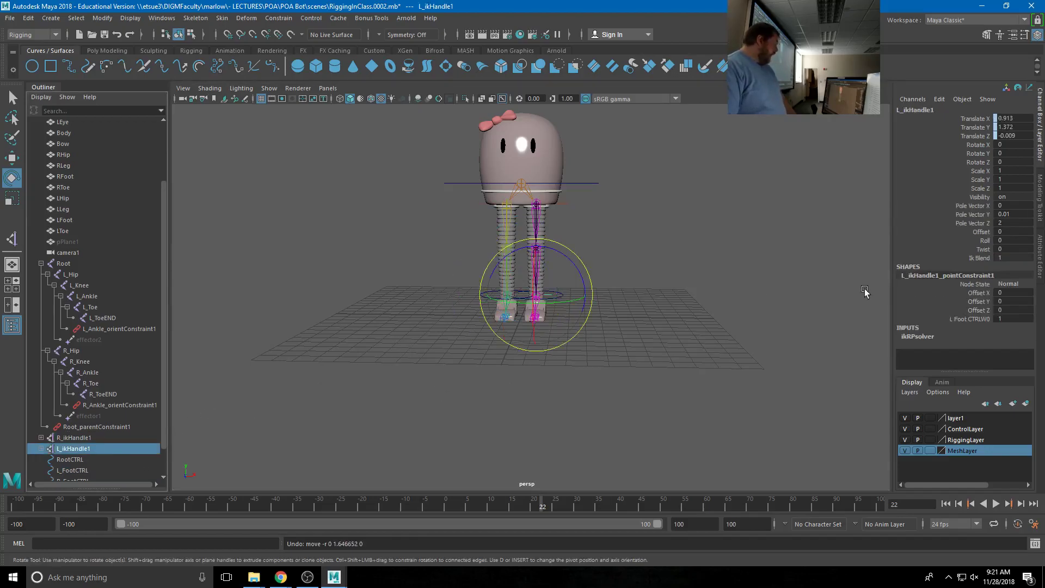
pyautogui.click(983, 250)
pyautogui.moveTo(661, 301); pyautogui.dragTo(618, 299, button='middle')
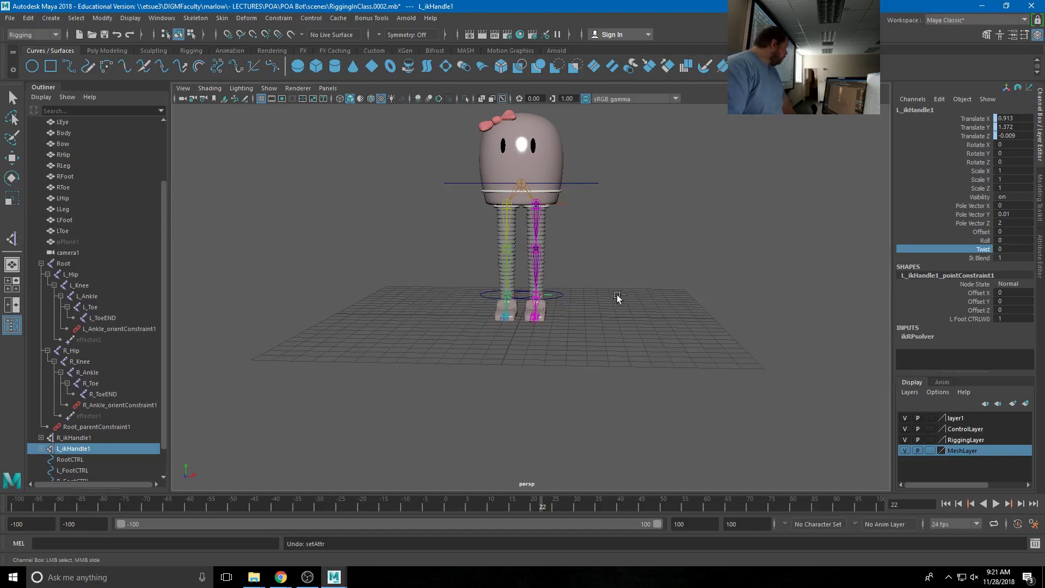
# - Select L_FootCTRL and add a keyable float attribute named Toe to it
pyautogui.click(559, 302)
pyautogui.press('e')
pyautogui.click(559, 302)
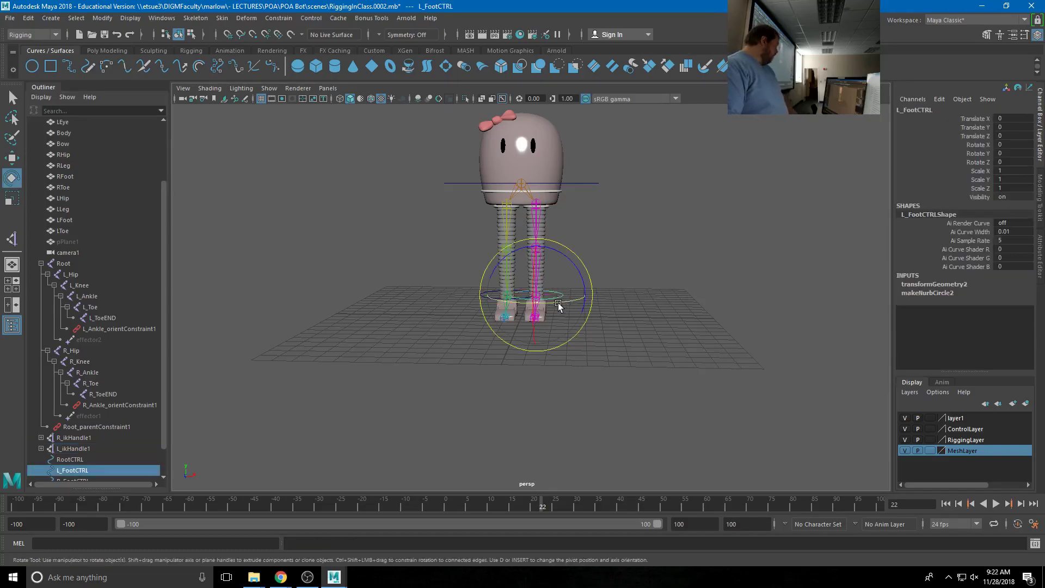
pyautogui.keyDown('alt'); pyautogui.moveTo(560, 303); pyautogui.dragTo(523, 327); pyautogui.keyUp('alt')
pyautogui.keyDown('alt'); pyautogui.moveTo(523, 327); pyautogui.dragTo(592, 280, button='right'); pyautogui.keyUp('alt')
pyautogui.scroll(-5, 621, 370)
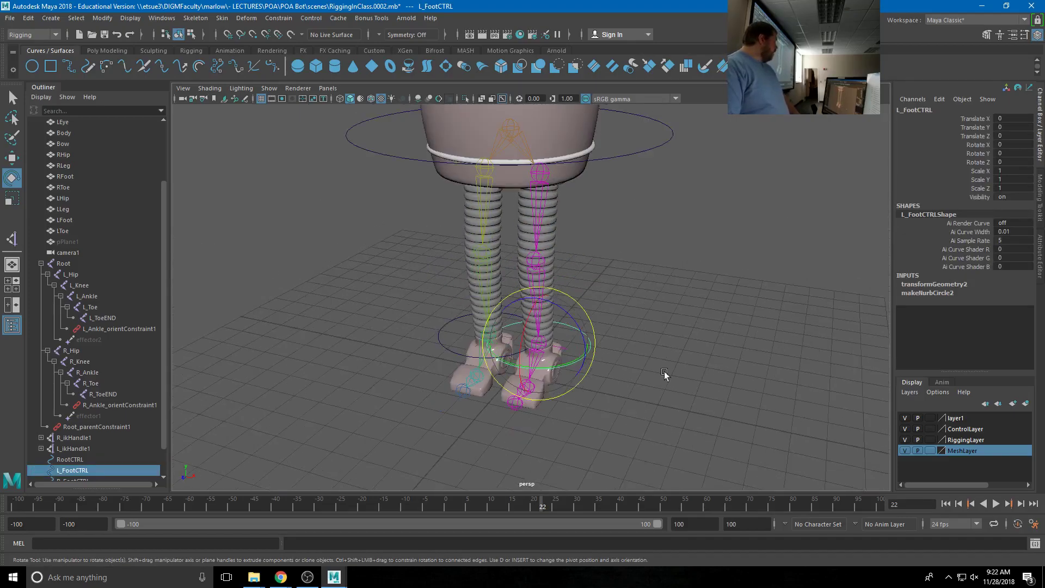
pyautogui.scroll(2, 606, 347)
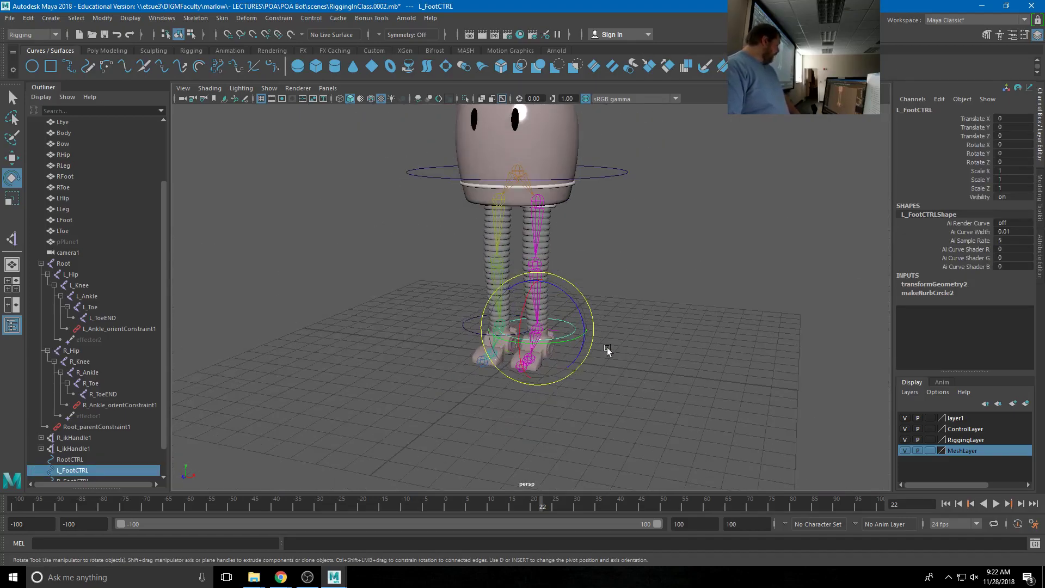
pyautogui.scroll(2, 606, 347)
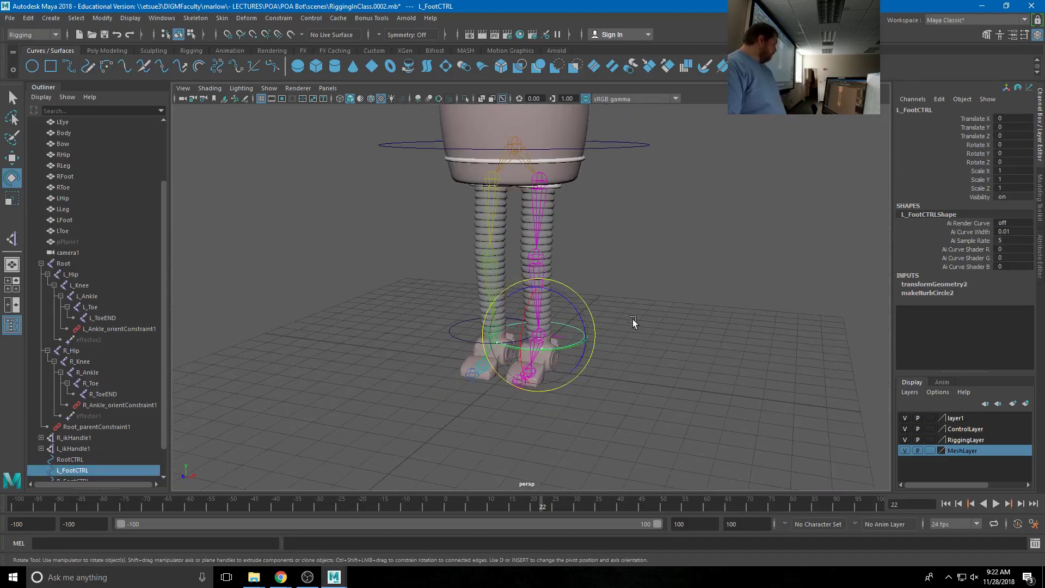
pyautogui.click(104, 18)
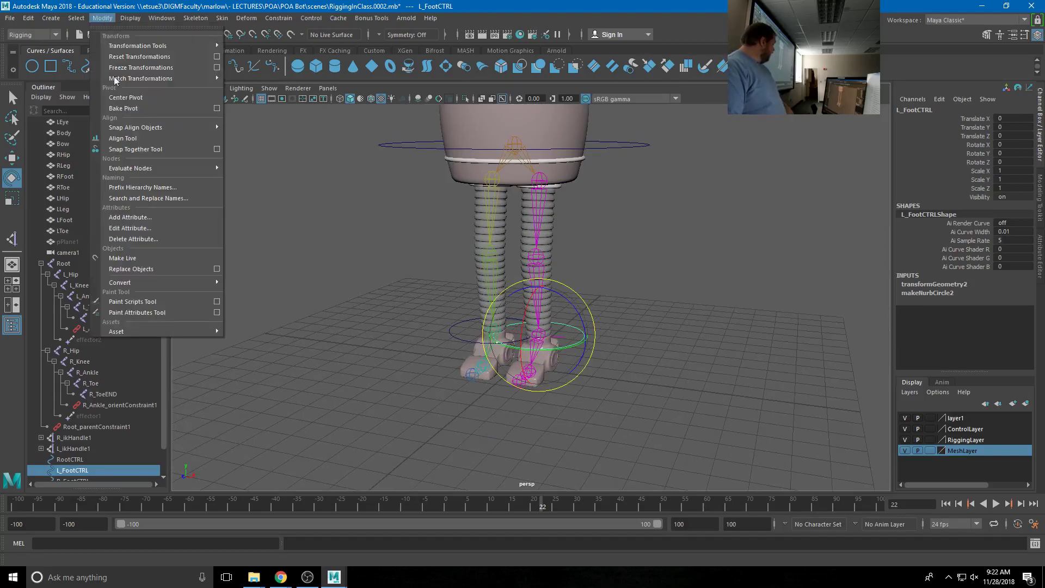
pyautogui.click(134, 218)
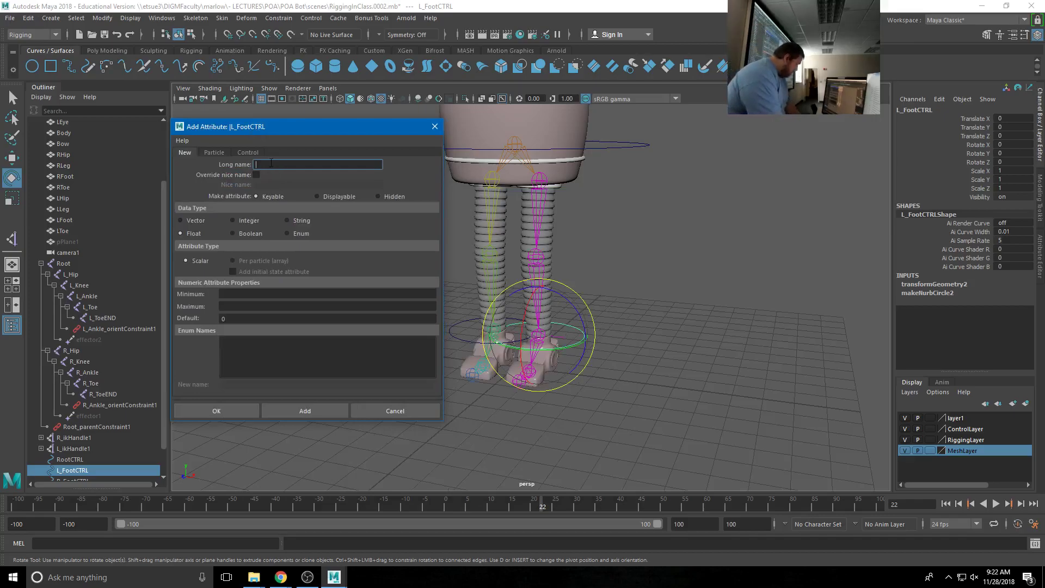
pyautogui.write('Toe')
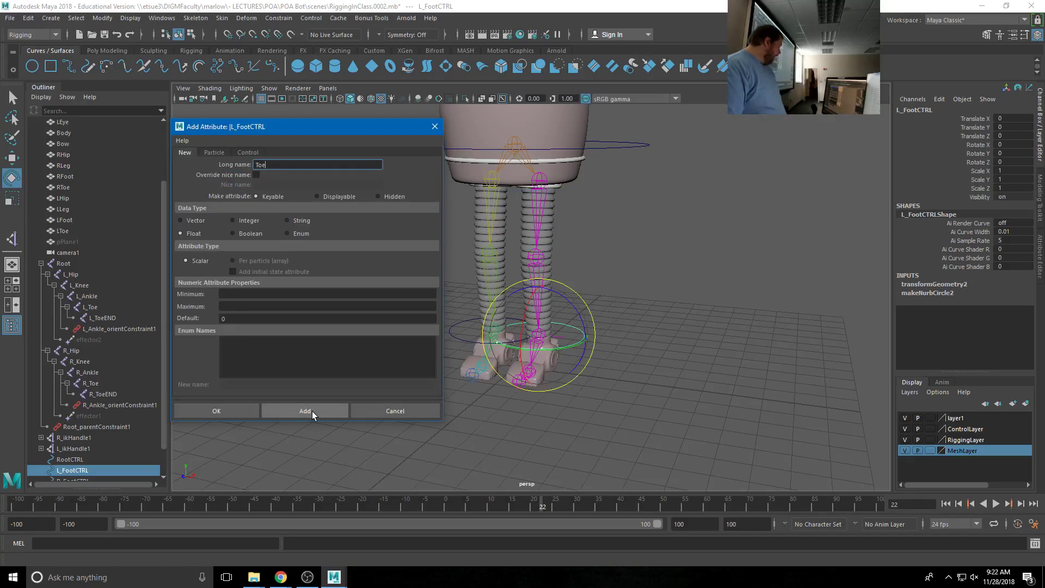
pyautogui.click(312, 410)
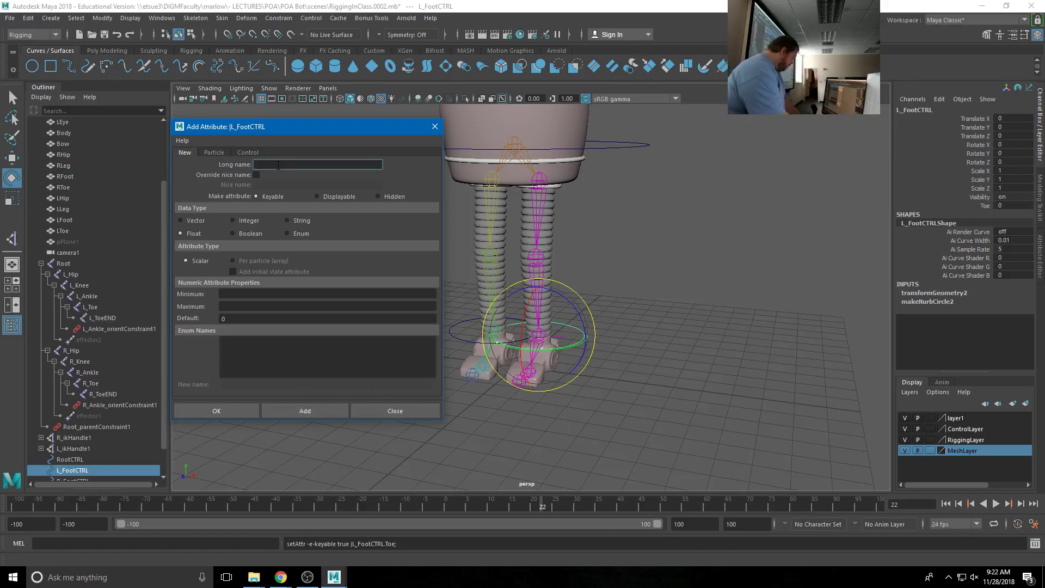
# - Add a second keyable float attribute named Knee to L_FootCTRL and close the attribute dialog
pyautogui.write('Knee')
pyautogui.click(313, 411)
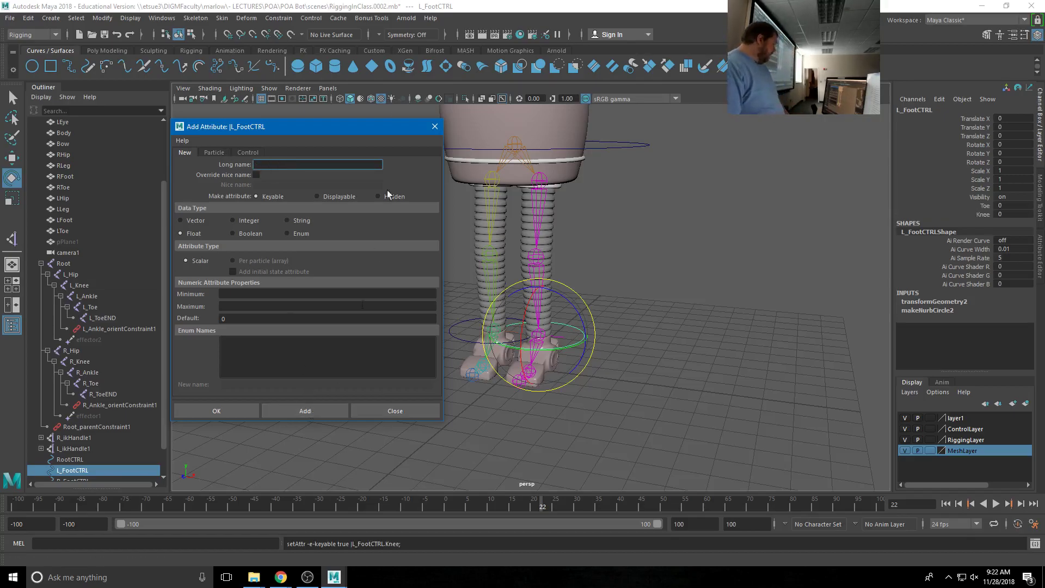
pyautogui.click(434, 127)
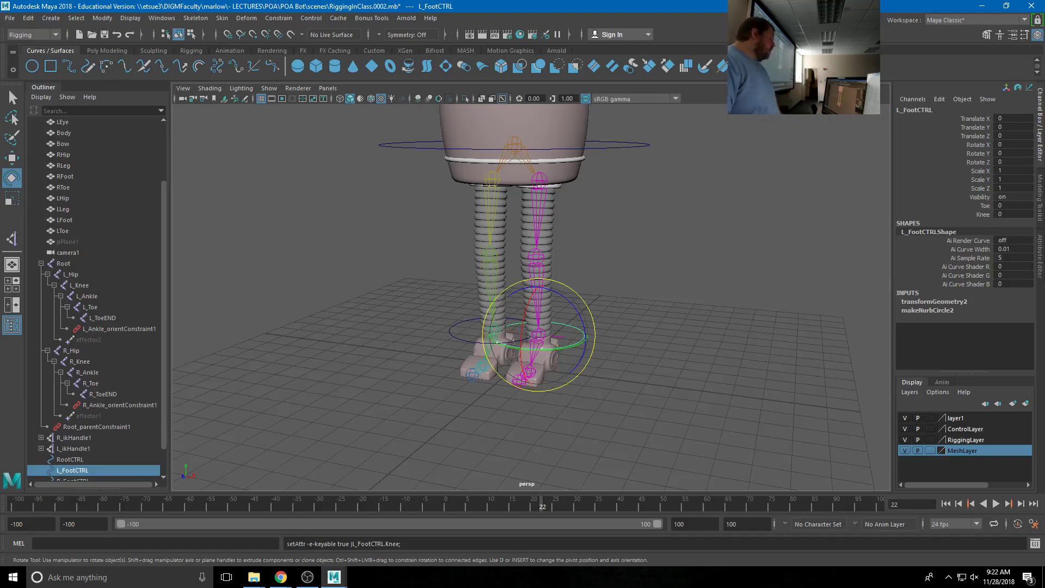
# - Select the L_Toe joint, test-rotate it about -8° around its Z axis, and undo the rotation
pyautogui.click(645, 378)
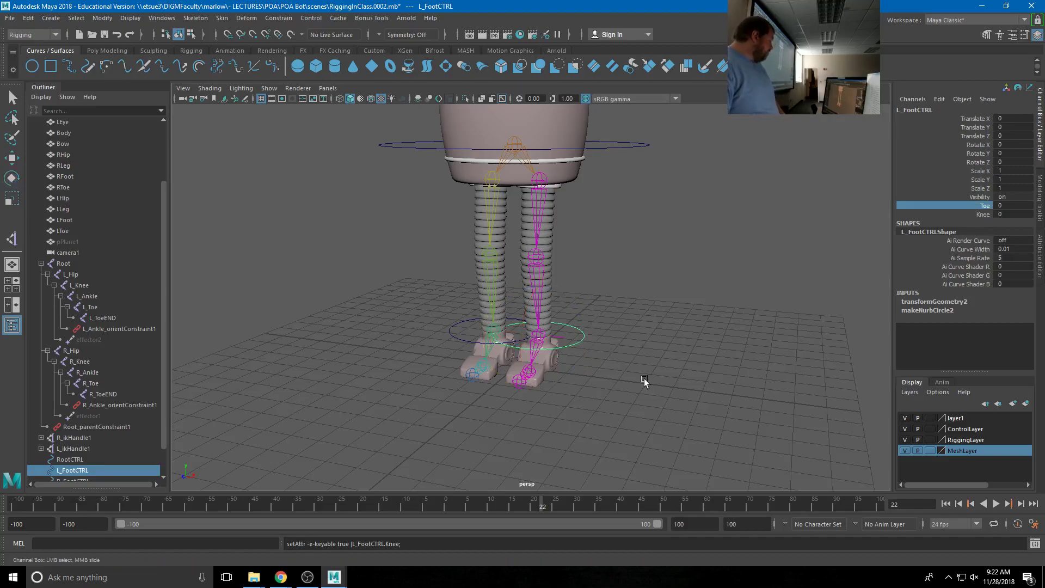
pyautogui.click(532, 384)
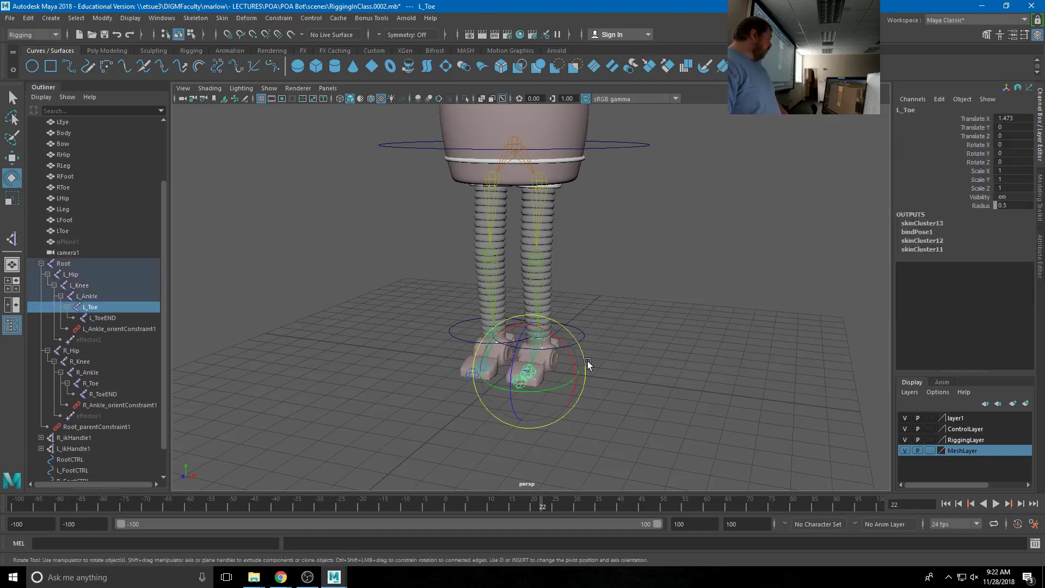
pyautogui.moveTo(511, 365); pyautogui.dragTo(518, 385)
pyautogui.hotkey('ctrl', 'z')
pyautogui.hotkey('ctrl', 'z')
pyautogui.hotkey('ctrl', 'z')
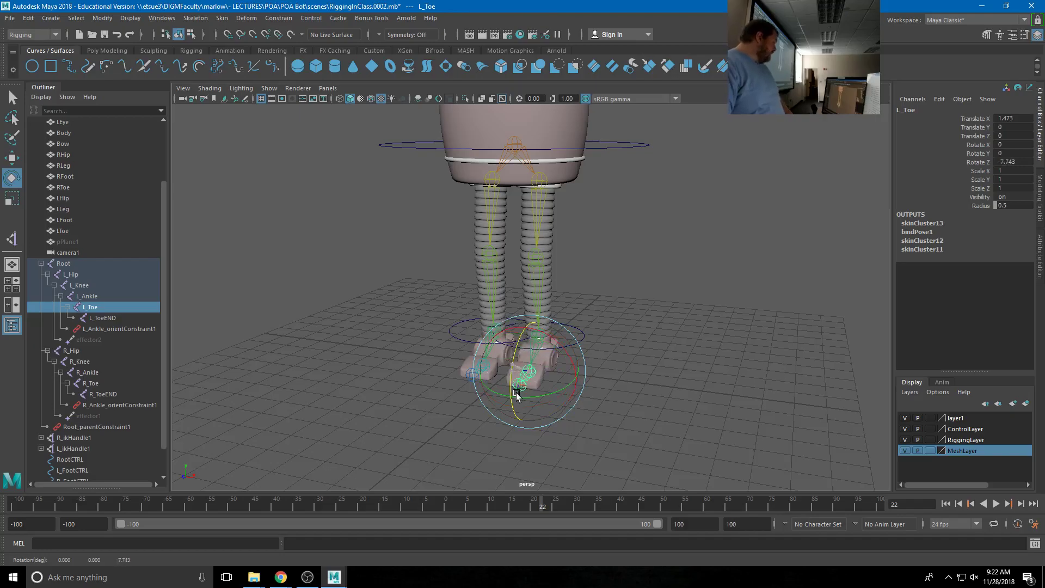
# - Open the Connection Editor with L_FootCTRL loaded as the output object and move its window clear of the feet
pyautogui.click(592, 337)
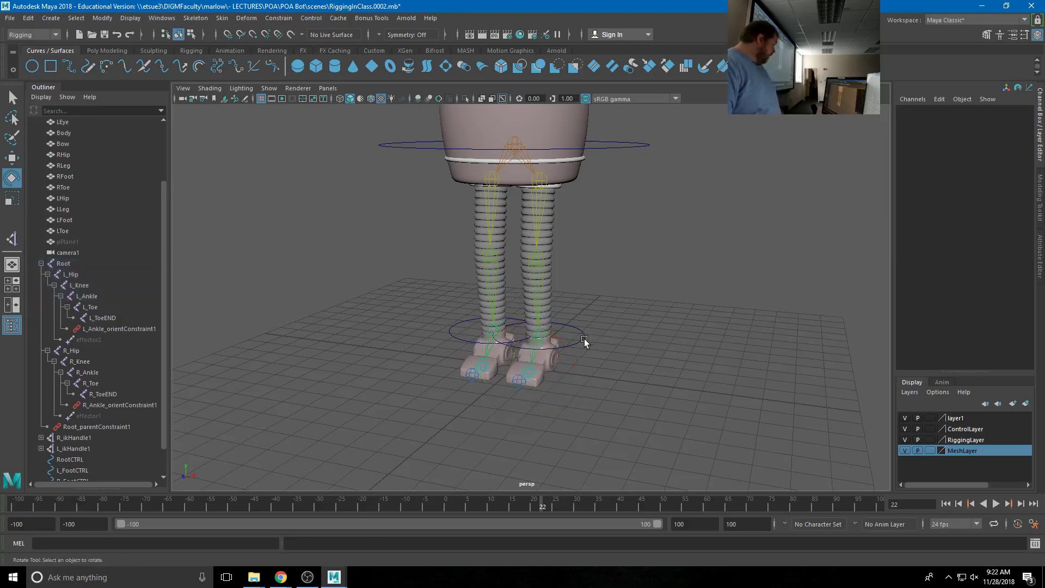
pyautogui.click(583, 339)
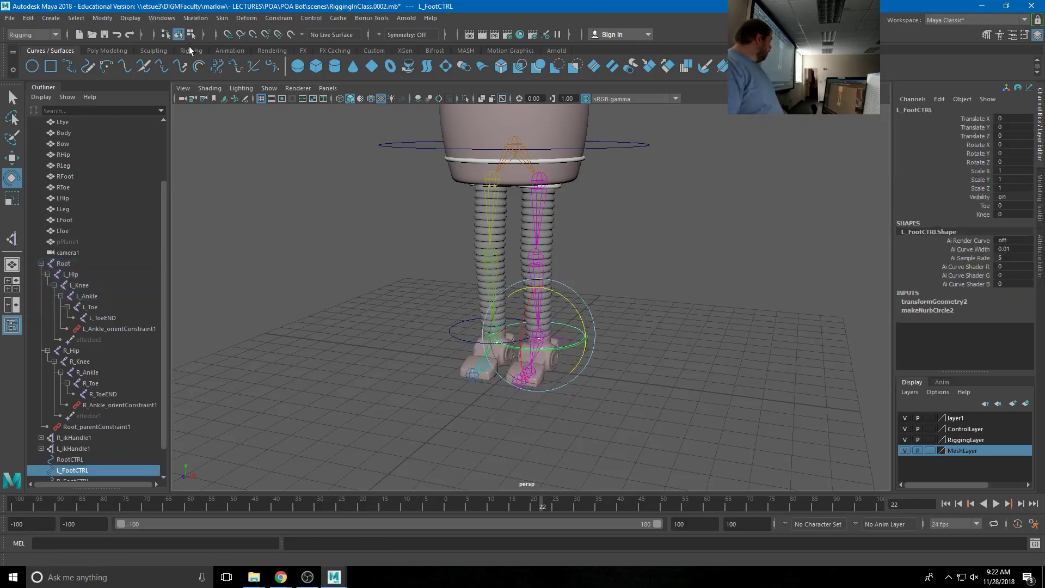
pyautogui.click(166, 19)
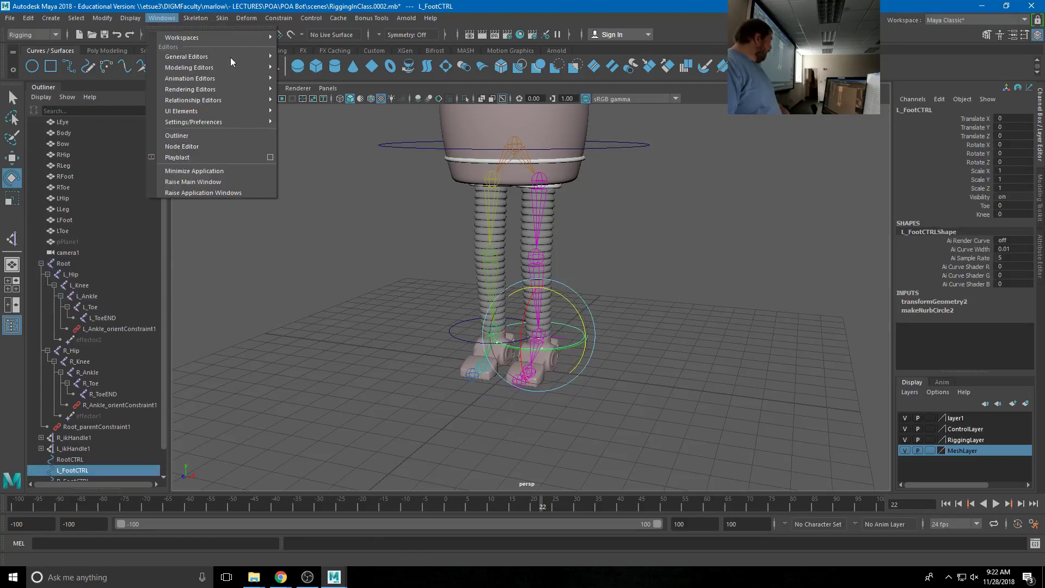
pyautogui.moveTo(229, 57)
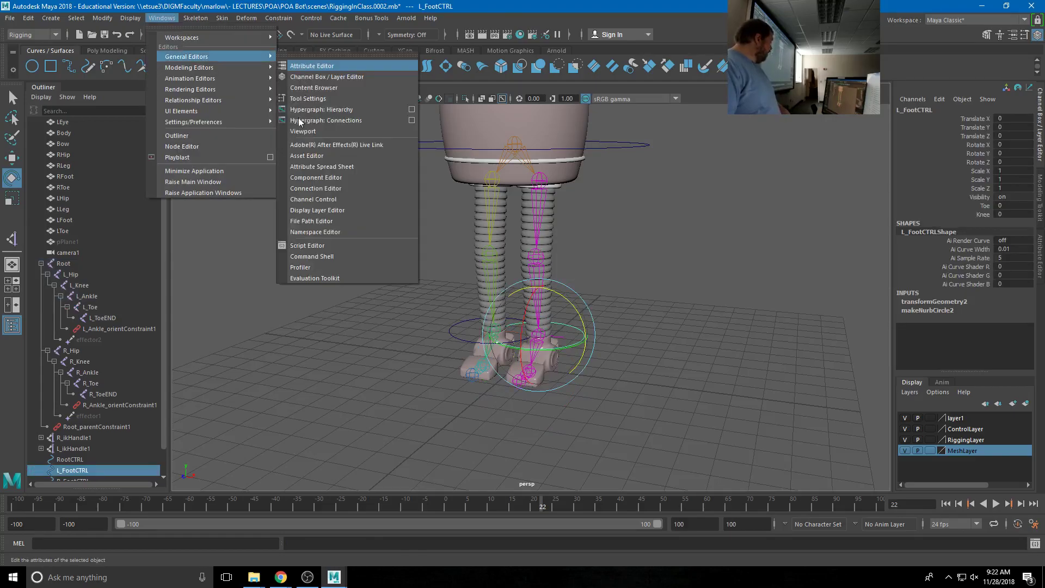
pyautogui.click(305, 188)
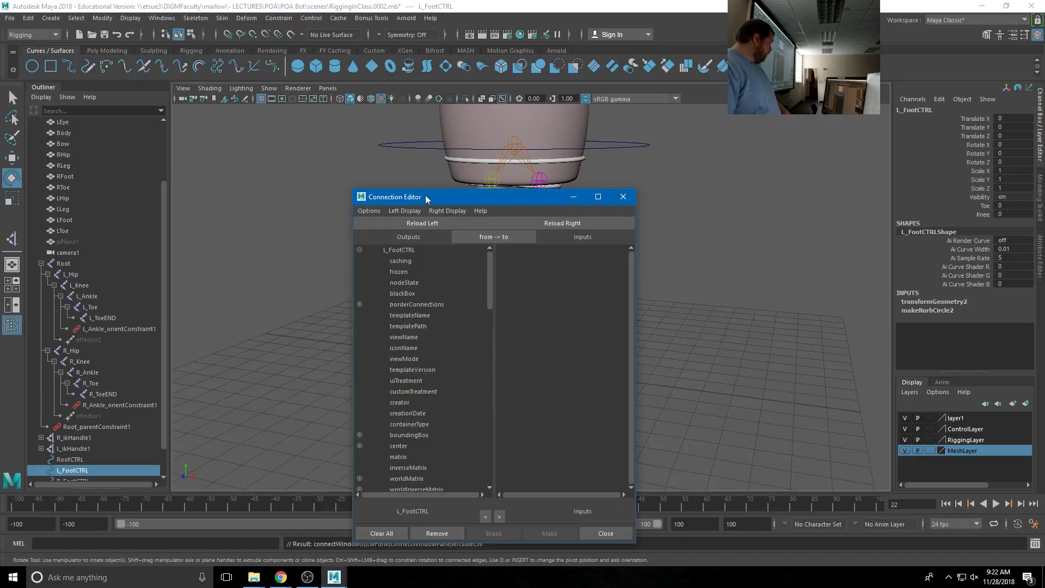
pyautogui.moveTo(430, 196); pyautogui.dragTo(179, 99)
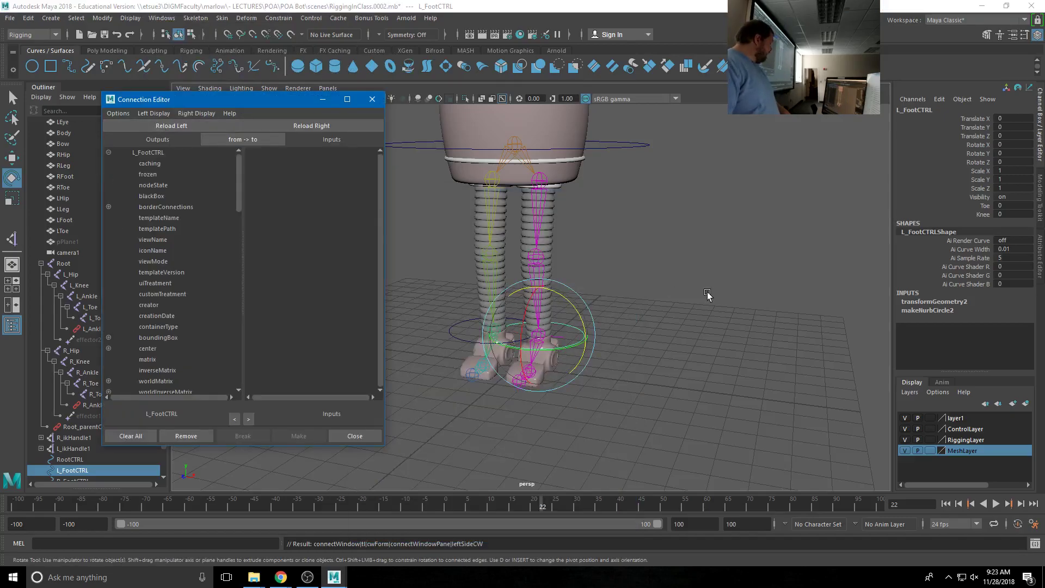
# - Load the L_Toe joint as the input object in the Connection Editor, keeping L_FootCTRL as the output
pyautogui.click(652, 392)
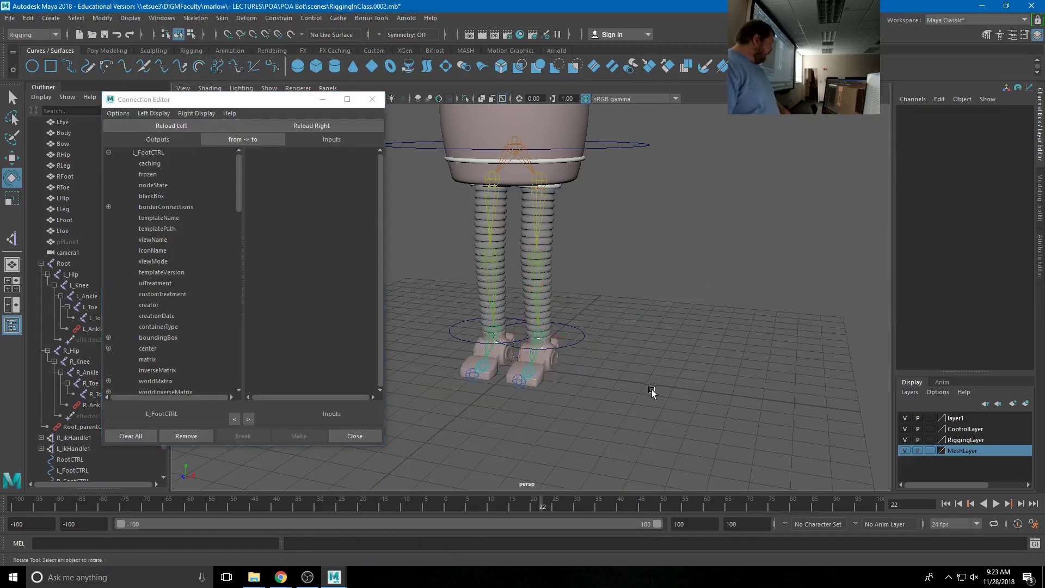
pyautogui.click(584, 342)
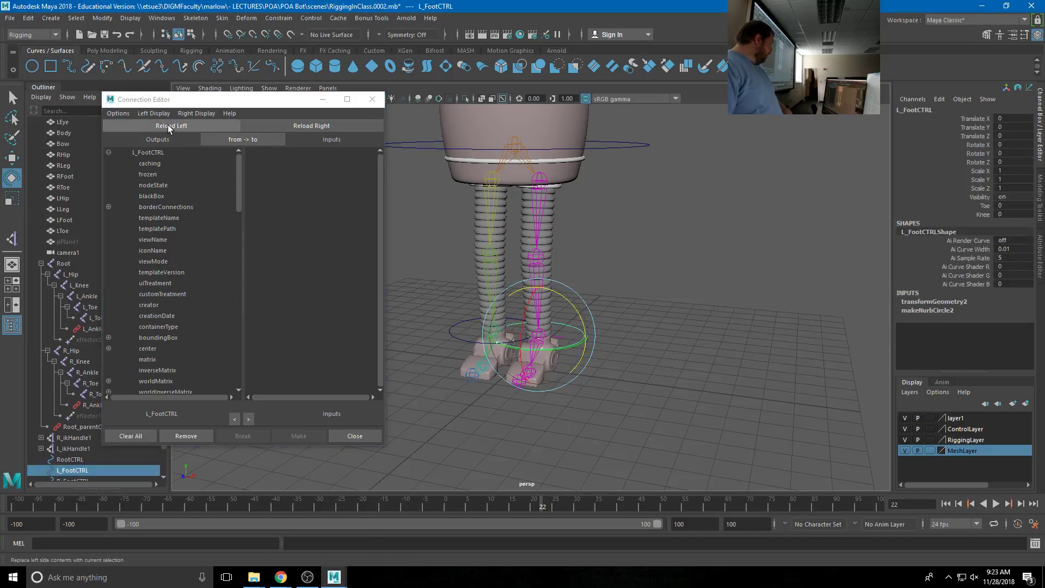
pyautogui.click(619, 303)
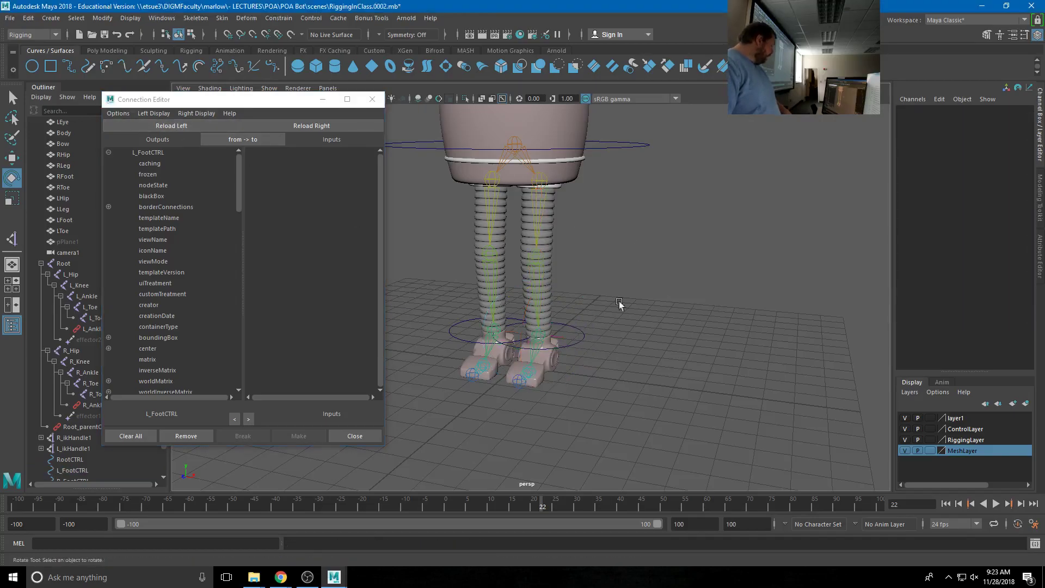
pyautogui.click(585, 346)
pyautogui.click(617, 334)
pyautogui.click(530, 372)
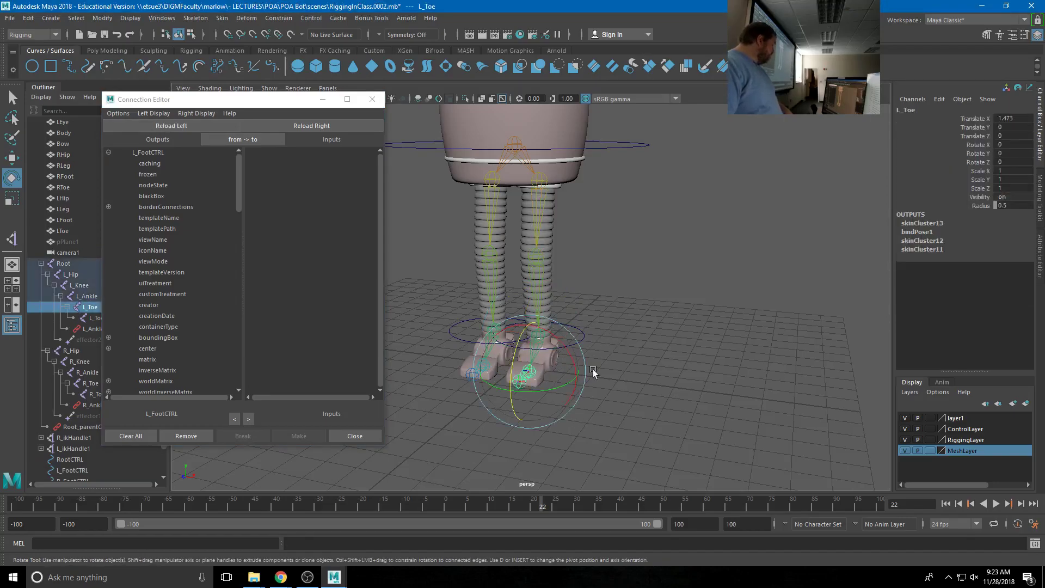
pyautogui.click(324, 127)
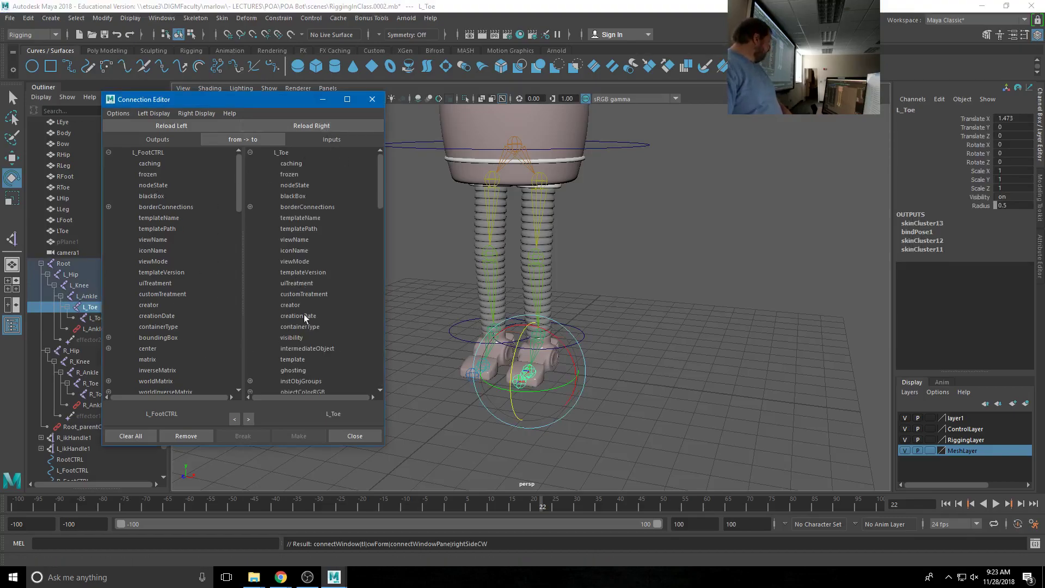
# - Choose L_FootCTRL's Toe attribute as the output and expand the rotate attributes of L_Toe
pyautogui.moveTo(237, 199); pyautogui.dragTo(232, 387)
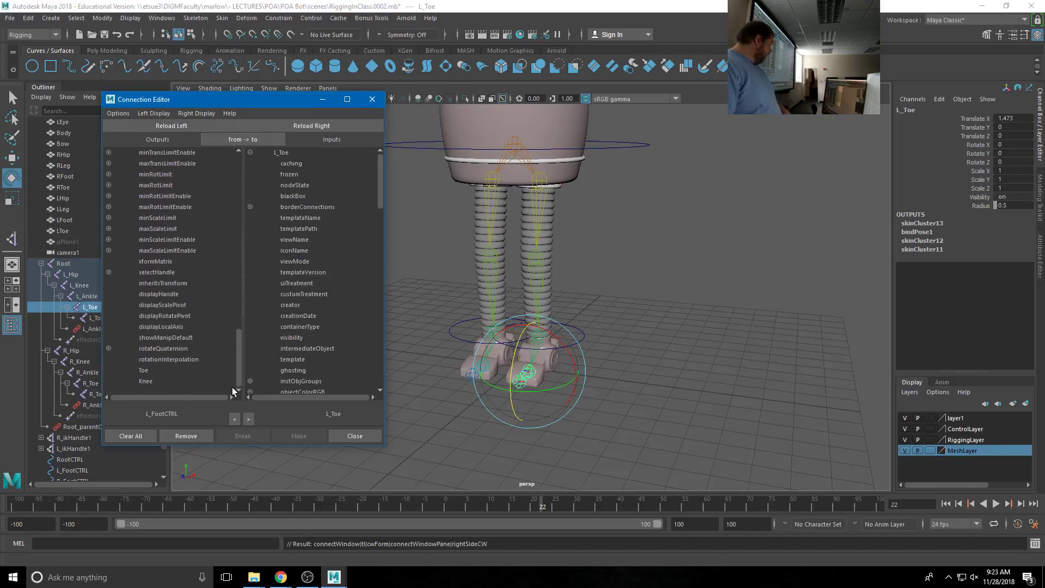
pyautogui.click(142, 371)
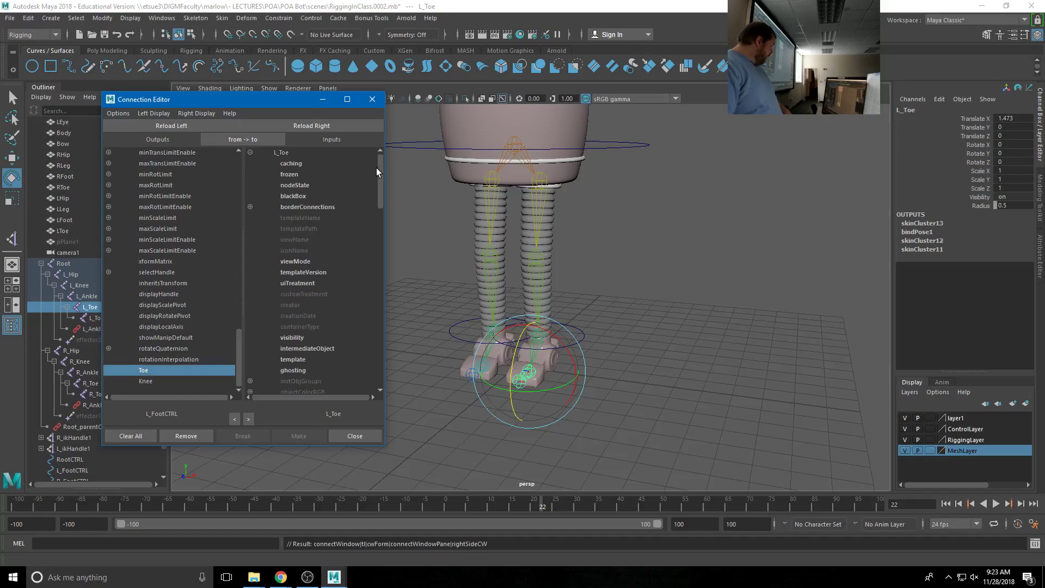
pyautogui.moveTo(380, 171); pyautogui.dragTo(374, 264)
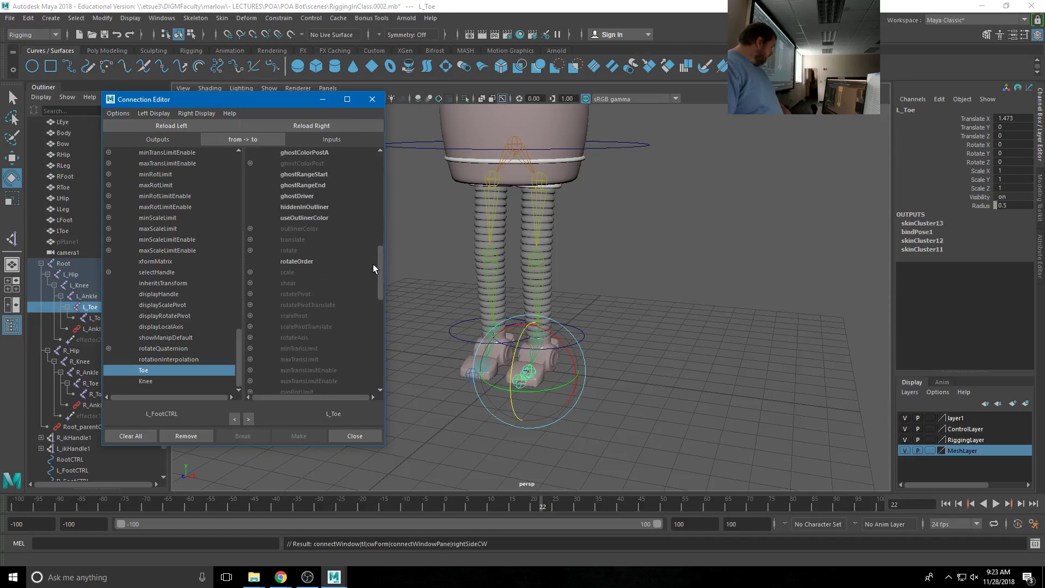
pyautogui.click(249, 250)
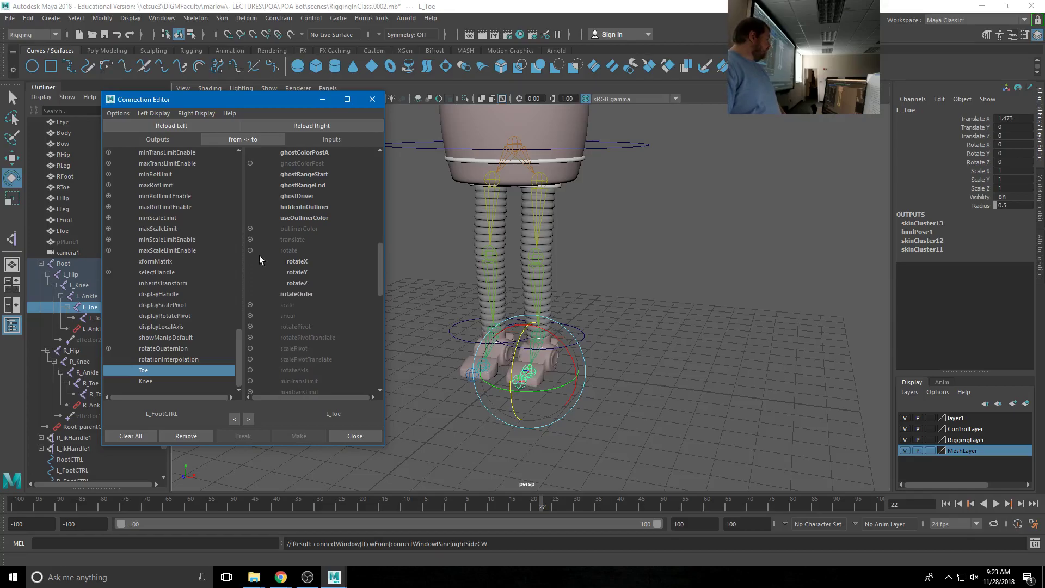
# - Test-rotate the L_Toe joint about -26° around its Z axis and undo the rotation
pyautogui.click(515, 340)
pyautogui.moveTo(515, 340); pyautogui.dragTo(519, 381)
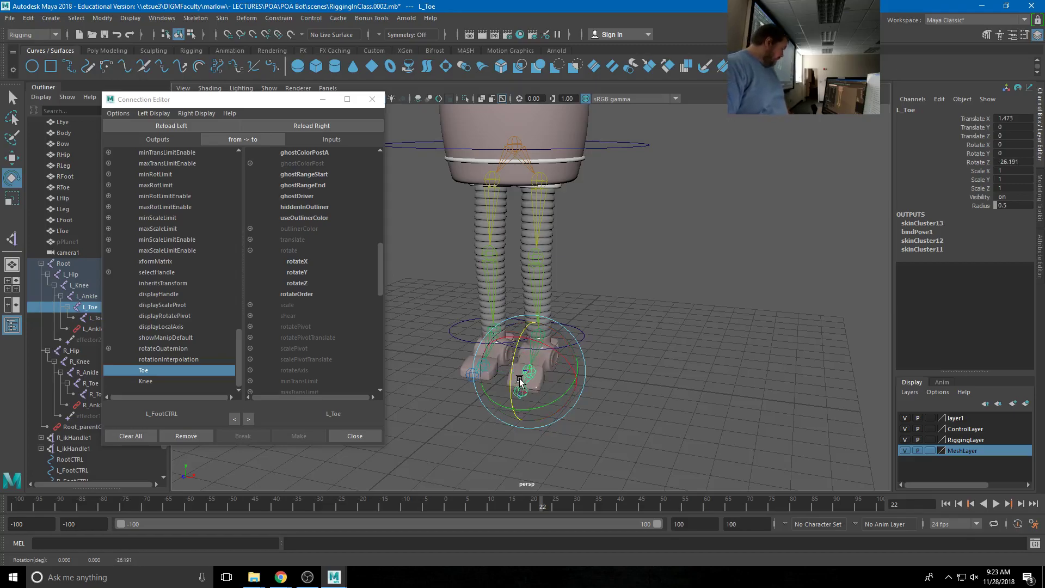
pyautogui.hotkey('ctrl', 'z')
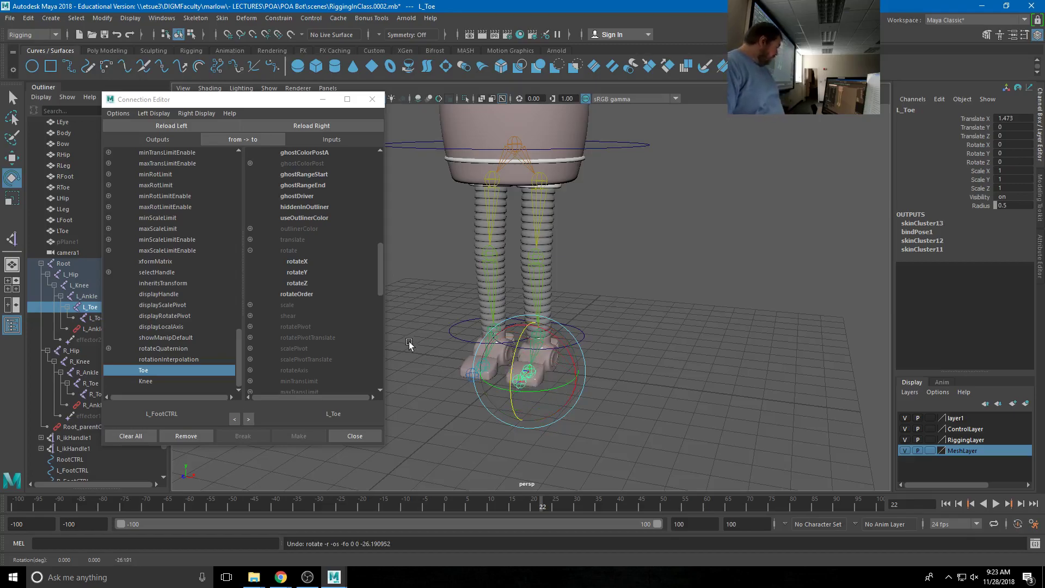
# - Connect L_FootCTRL's Toe attribute to L_Toe's rotateZ, test it by scrubbing Toe to about 50, and undo the test value
pyautogui.click(298, 283)
pyautogui.click(584, 336)
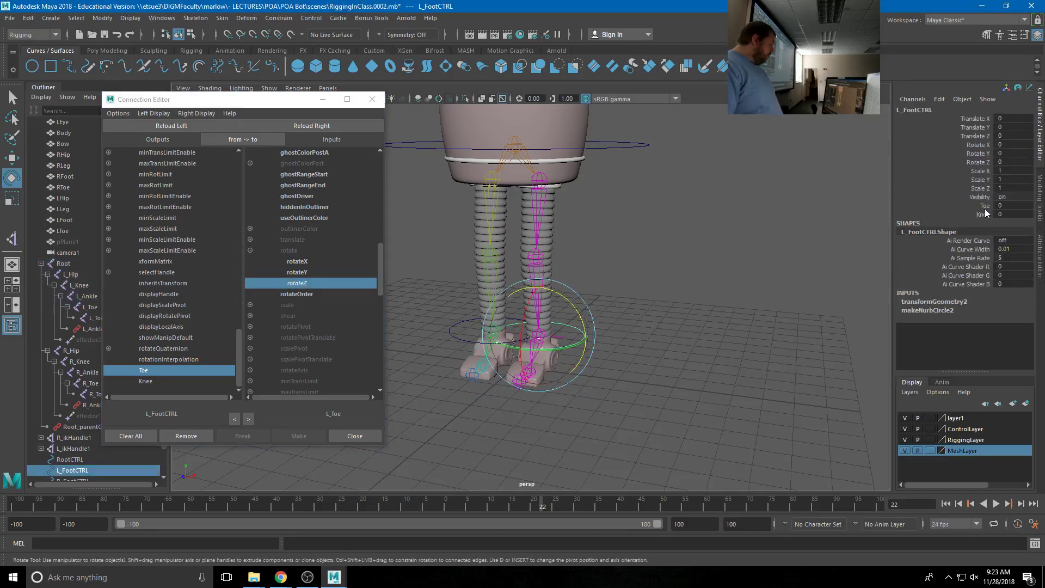
pyautogui.click(984, 206)
pyautogui.moveTo(614, 289); pyautogui.dragTo(697, 279, button='middle')
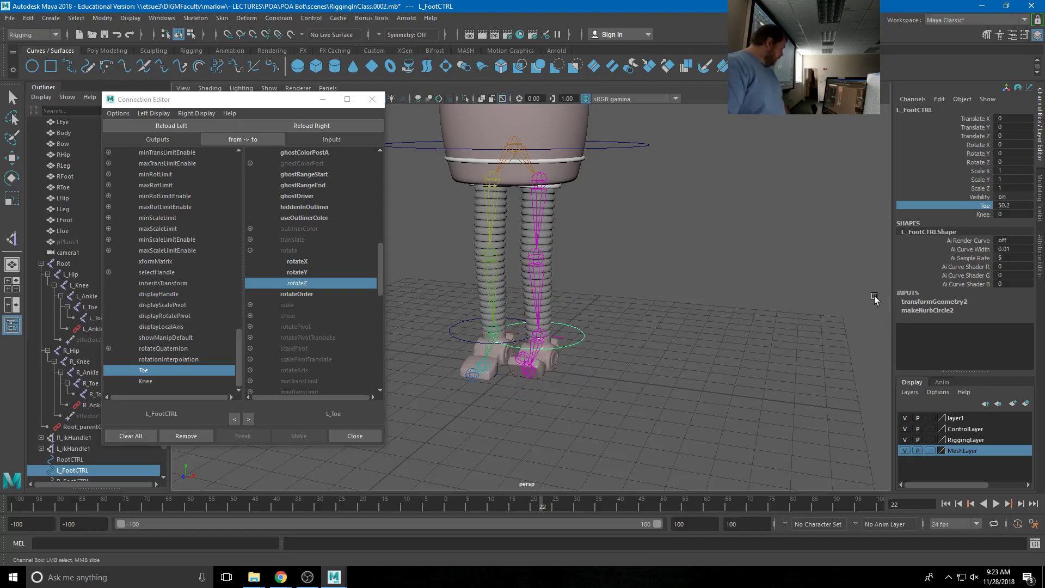
pyautogui.hotkey('ctrl', 'z')
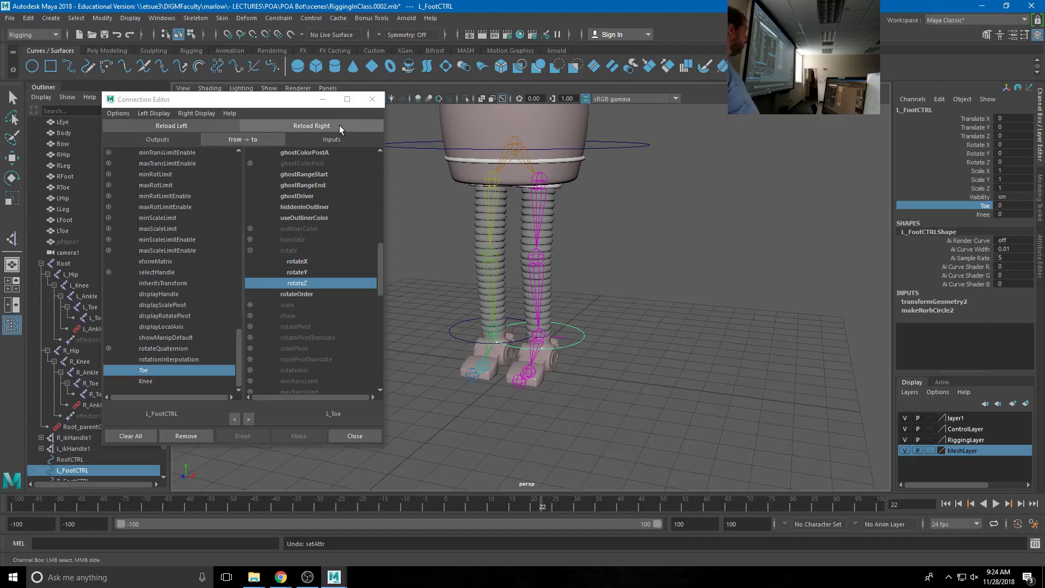
# - Select L_ikHandle1 and load it as the input object in the Connection Editor
pyautogui.click(563, 341)
pyautogui.press('e')
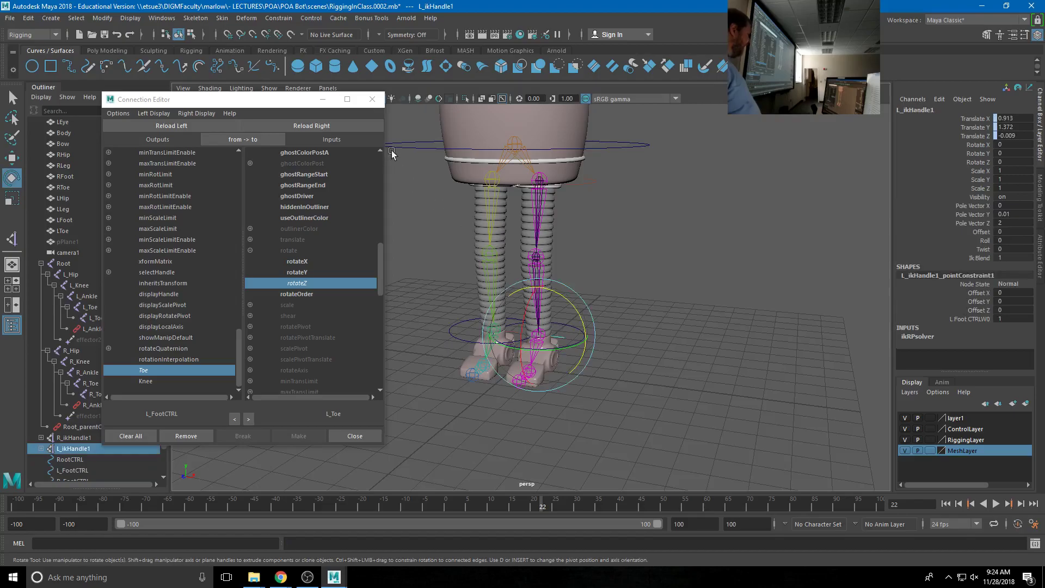
pyautogui.click(331, 126)
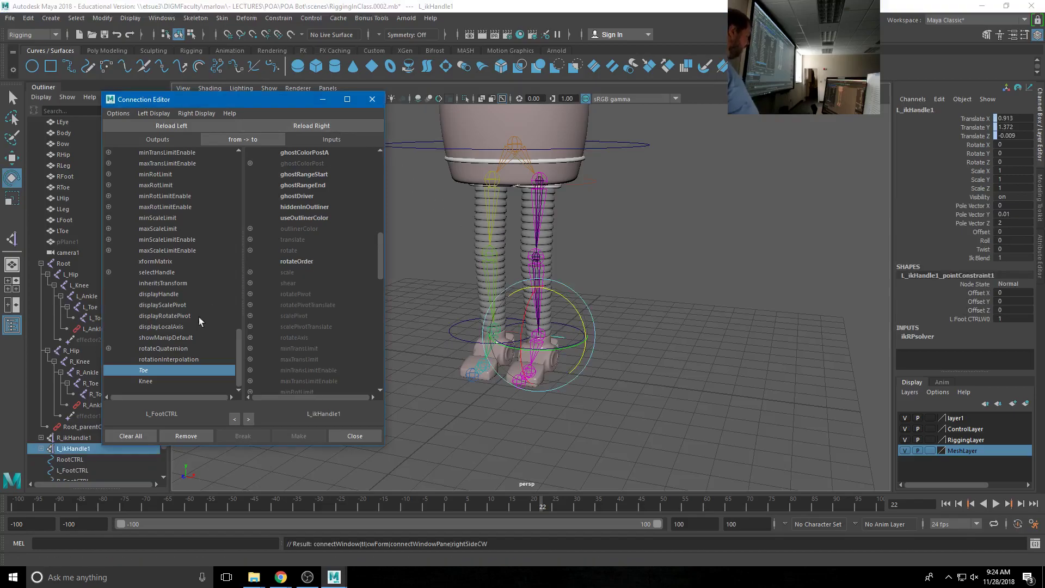
# - Connect L_FootCTRL's Knee attribute to the twist attribute of L_ikHandle1
pyautogui.click(160, 382)
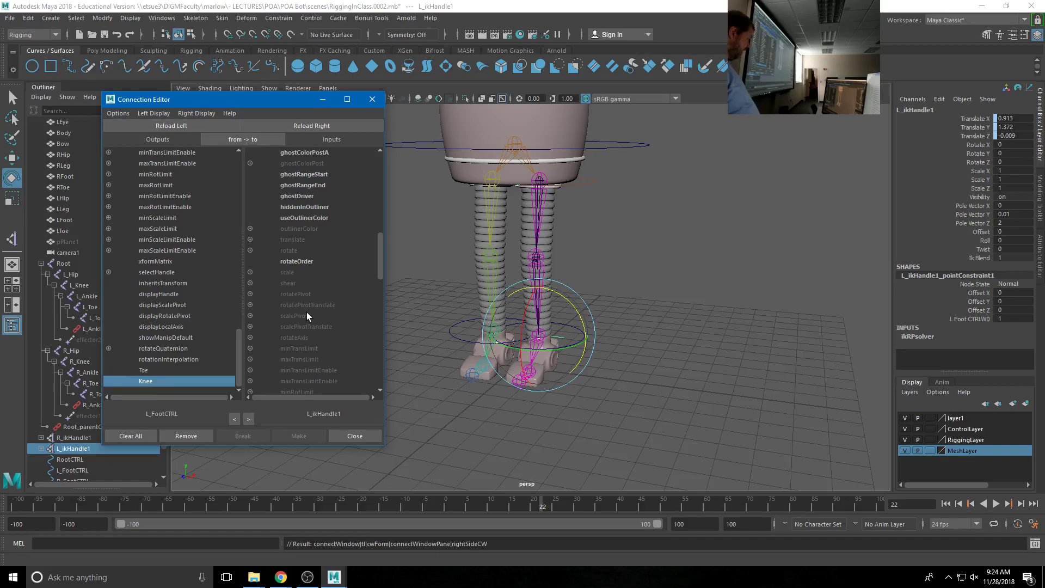
pyautogui.scroll(-10, 306, 312)
pyautogui.scroll(-3, 328, 330)
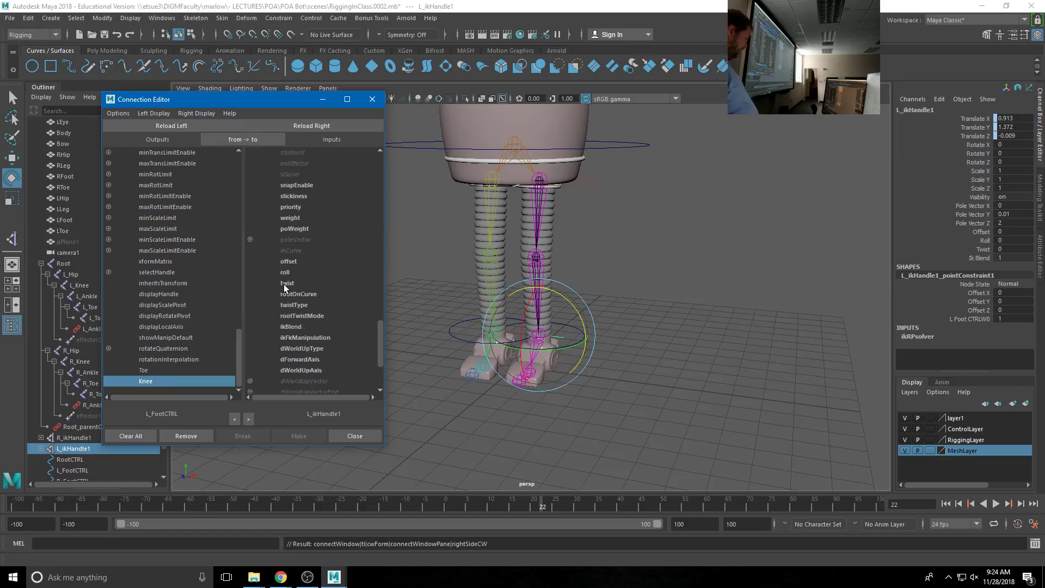
pyautogui.click(285, 283)
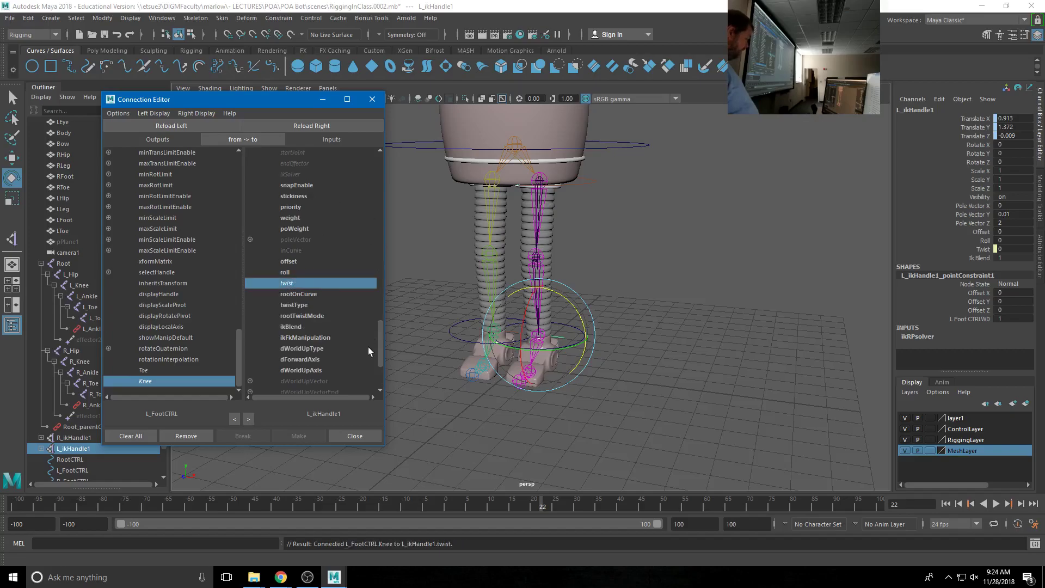
# - Test the Knee attribute of L_FootCTRL by scrubbing its value and undo the change
pyautogui.click(607, 345)
pyautogui.click(580, 337)
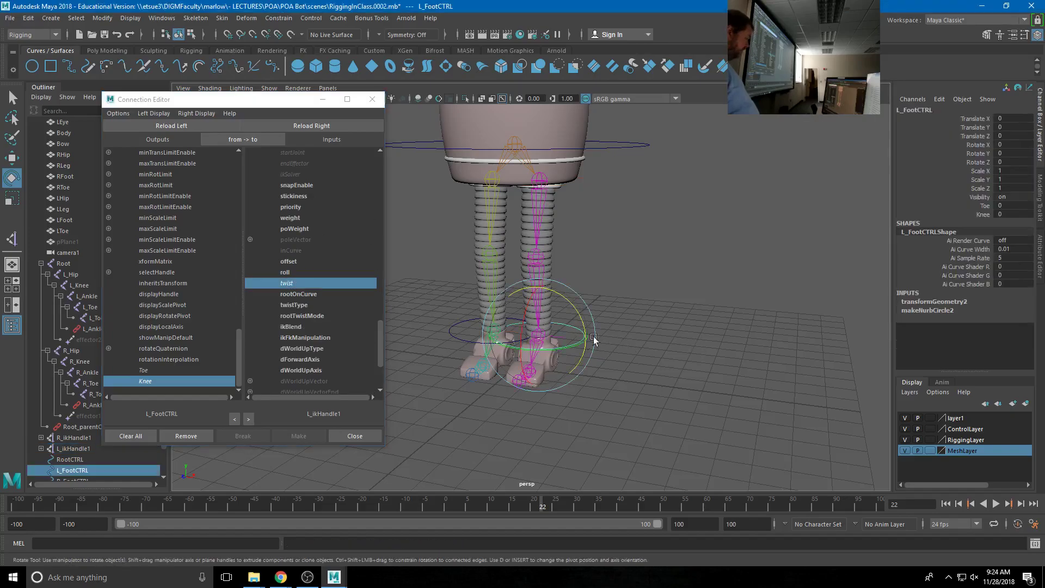
pyautogui.click(983, 214)
pyautogui.moveTo(701, 280); pyautogui.dragTo(773, 268, button='middle')
pyautogui.hotkey('ctrl', 'z')
pyautogui.hotkey('ctrl', 'z')
# - Raise L_FootCTRL to about 1.82 in Y and rotate it freely to test the left leg
pyautogui.press('w')
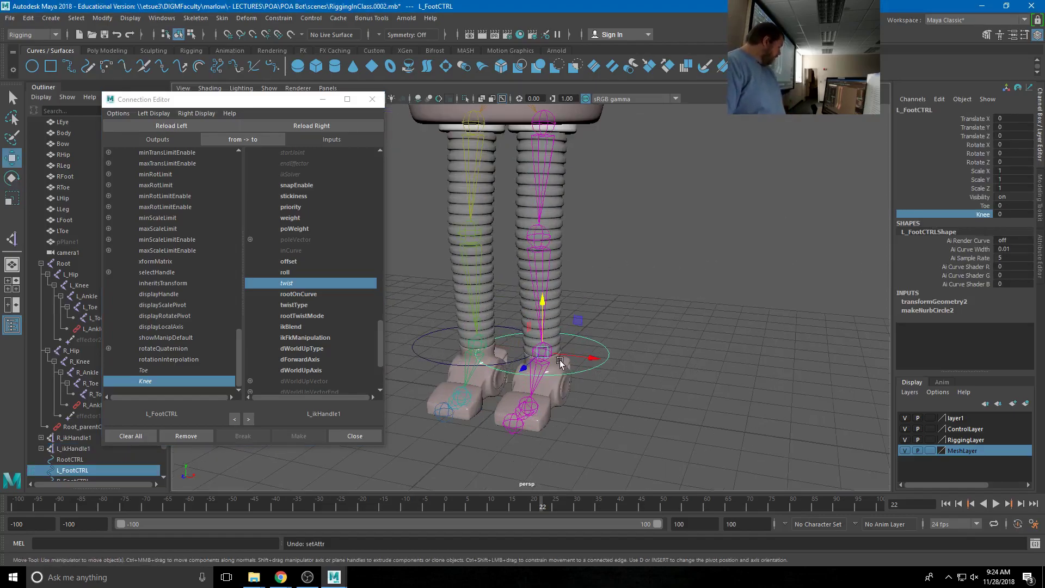
pyautogui.moveTo(549, 282); pyautogui.dragTo(544, 210, button='middle')
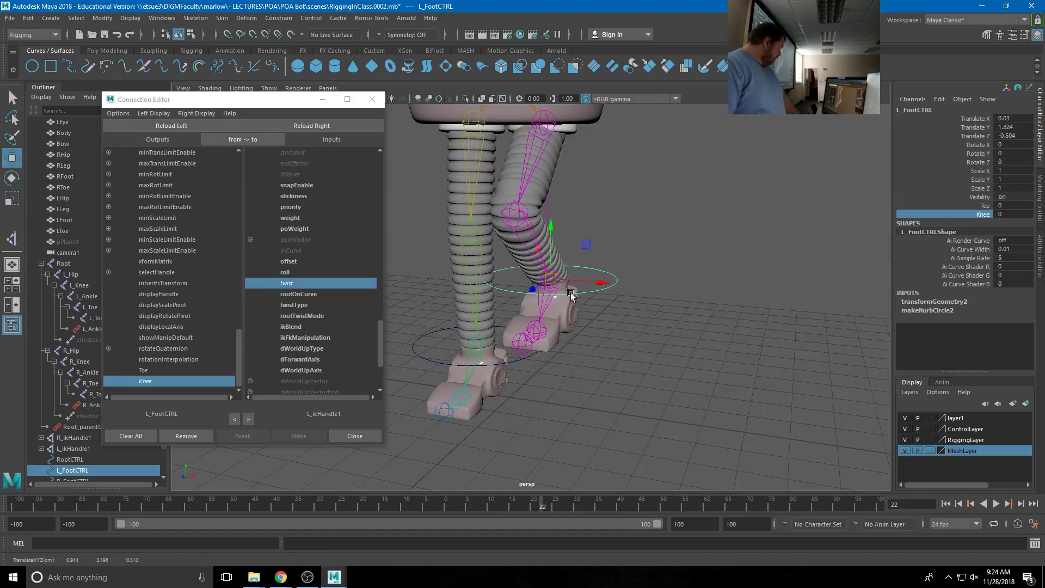
pyautogui.press('e')
pyautogui.moveTo(559, 261); pyautogui.dragTo(654, 237)
# - Scrub L_FootCTRL's Knee to about -40.9 and its Toe to about -53.5
pyautogui.moveTo(690, 266); pyautogui.dragTo(444, 216, button='middle')
pyautogui.click(985, 205)
pyautogui.moveTo(672, 248); pyautogui.dragTo(348, 218, button='middle')
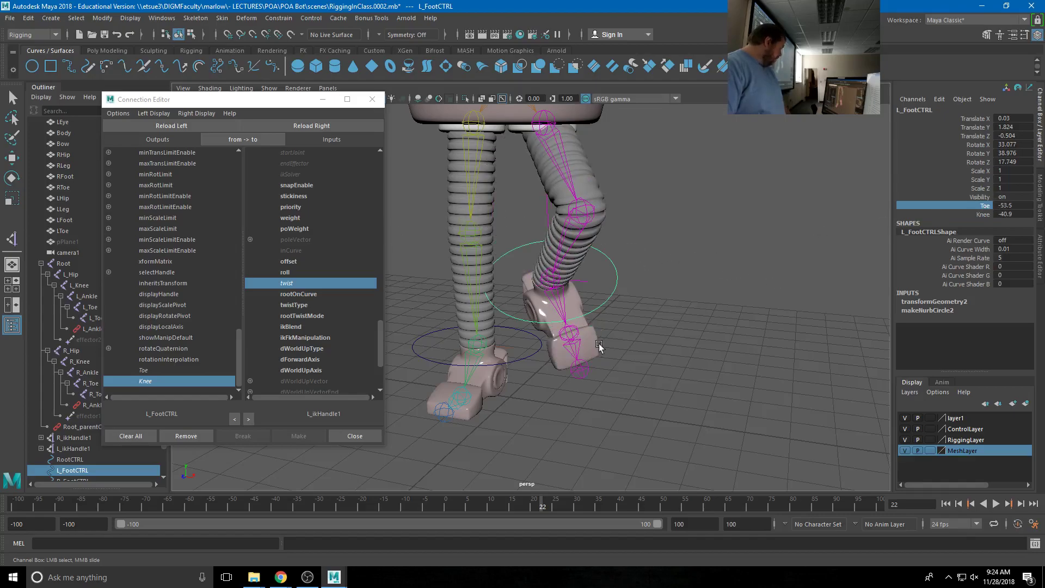
# - Rotate L_FootCTRL to about 45, 41.4 and 7.2 in X, Y and Z to test the foot's pose
pyautogui.keyDown('alt'); pyautogui.moveTo(515, 332); pyautogui.dragTo(473, 408); pyautogui.keyUp('alt')
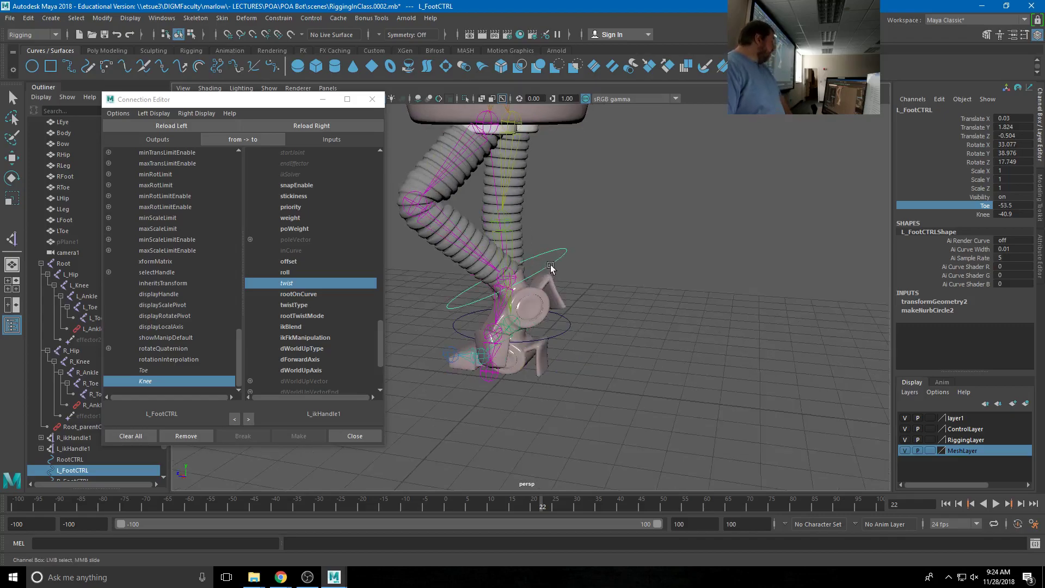
pyautogui.press('e')
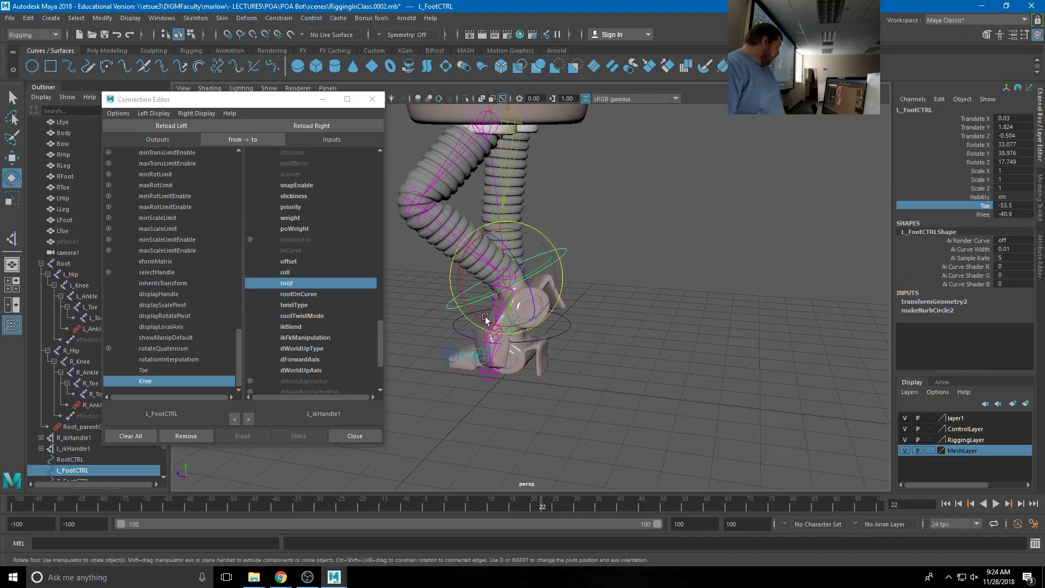
pyautogui.moveTo(489, 318); pyautogui.dragTo(518, 324)
pyautogui.moveTo(599, 311); pyautogui.dragTo(573, 299)
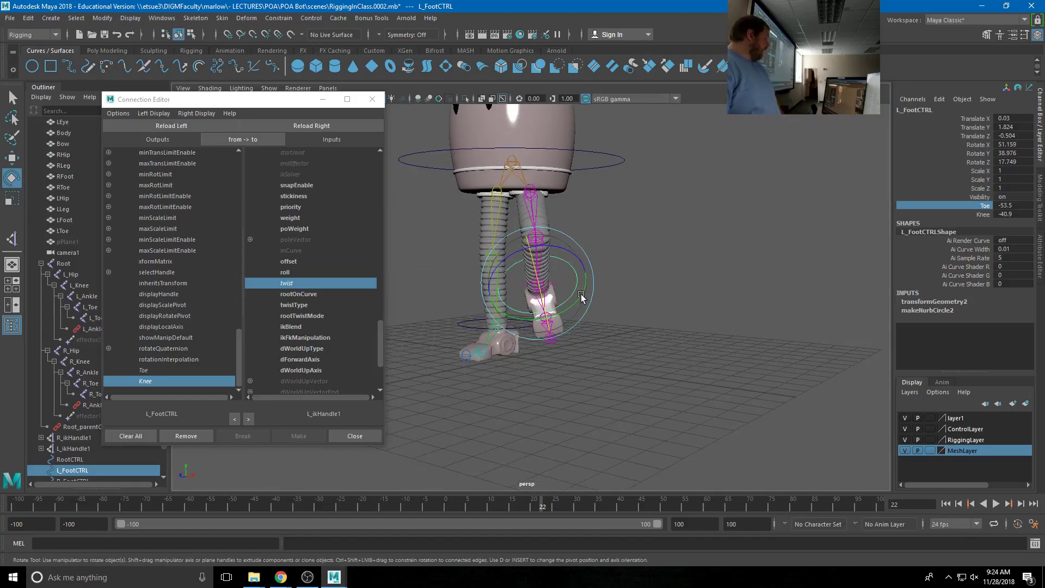
pyautogui.moveTo(565, 254); pyautogui.dragTo(568, 284)
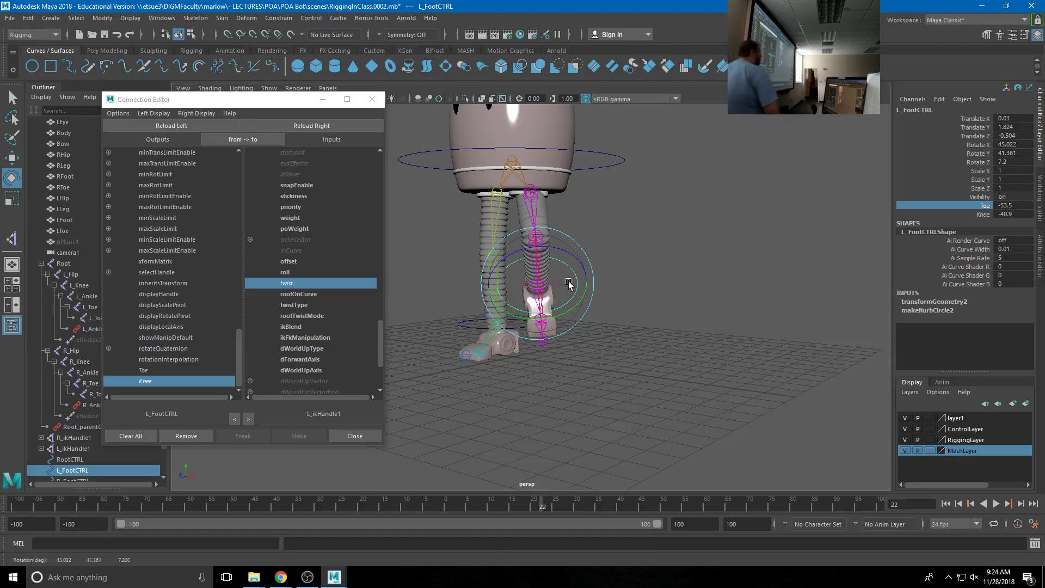
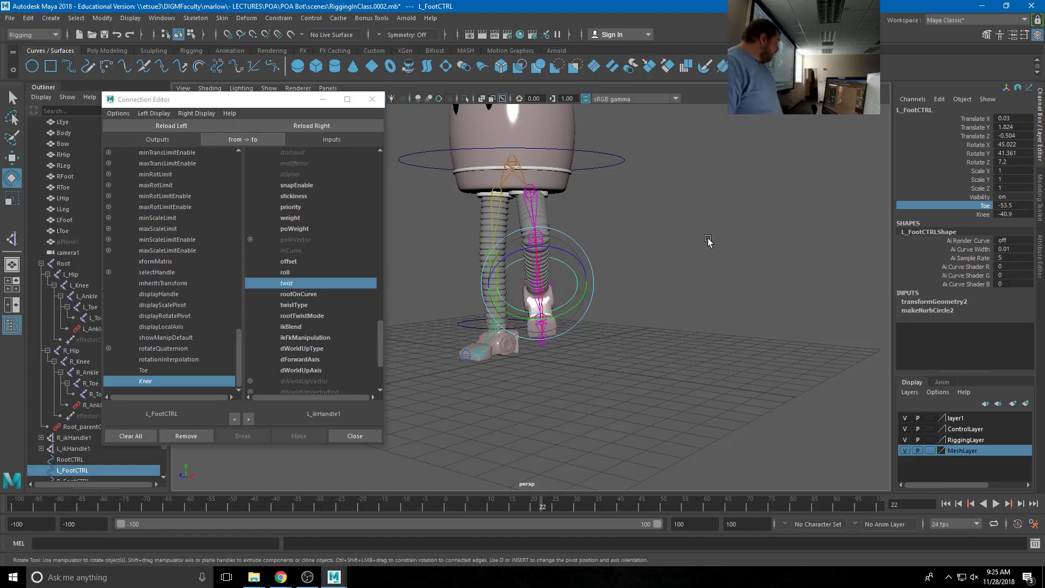
# - Close the Connection Editor and set all translate and rotate values of L_FootCTRL to 0
pyautogui.click(580, 330)
pyautogui.click(356, 435)
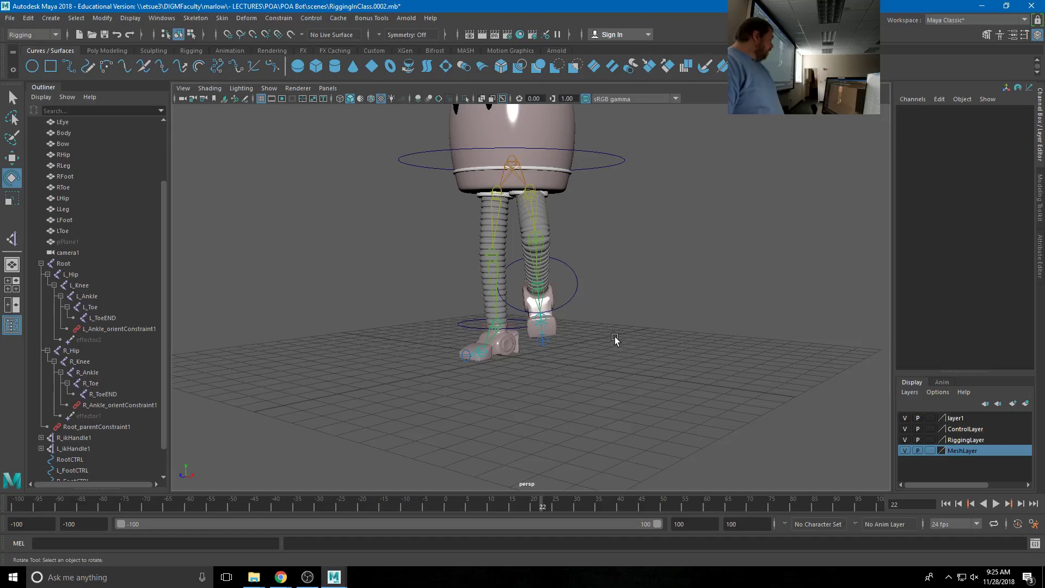
pyautogui.click(576, 298)
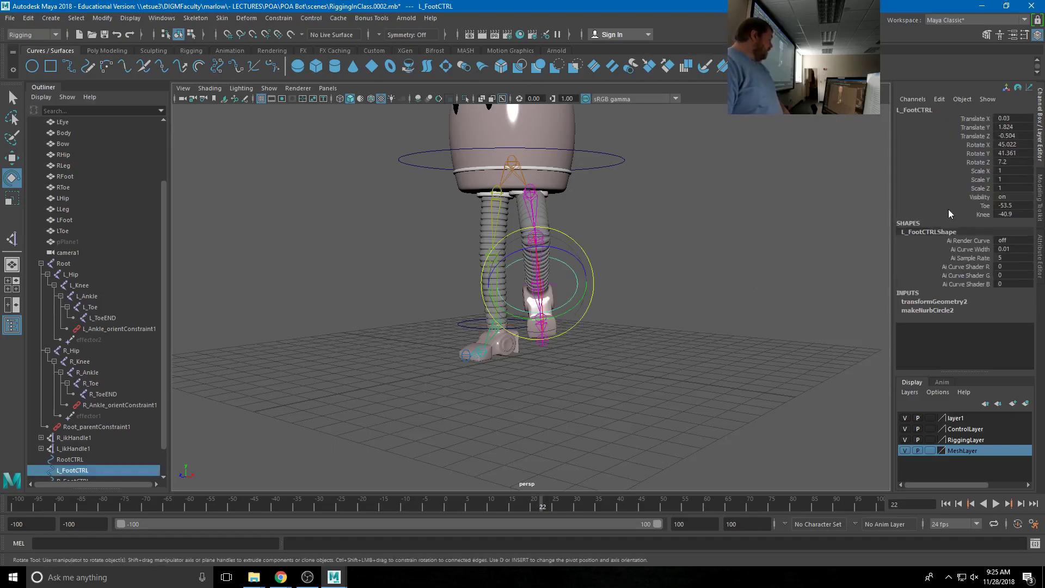
pyautogui.moveTo(1021, 119); pyautogui.dragTo(1019, 160)
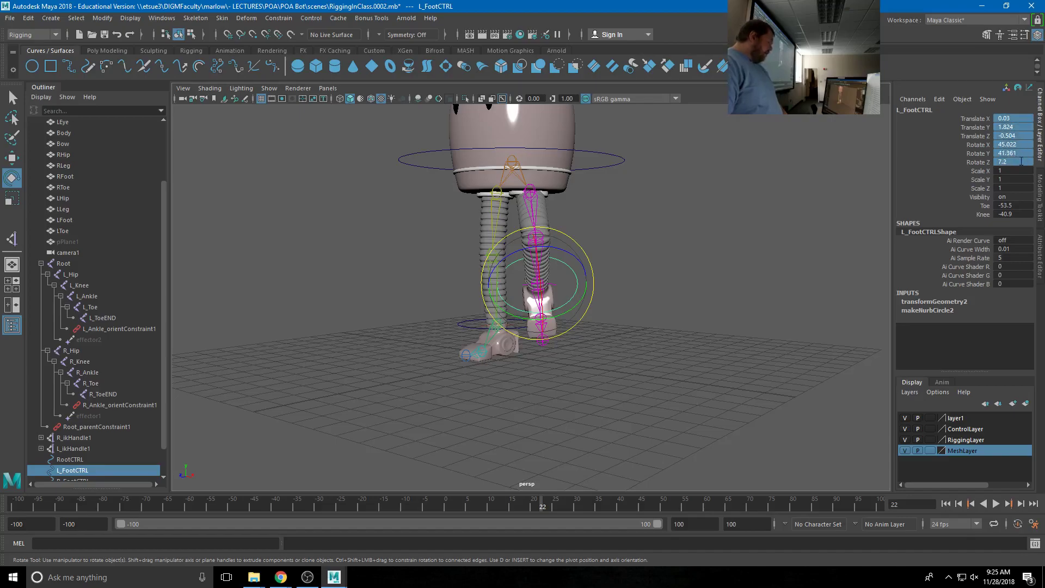
pyautogui.write('0')
pyautogui.press('Return')
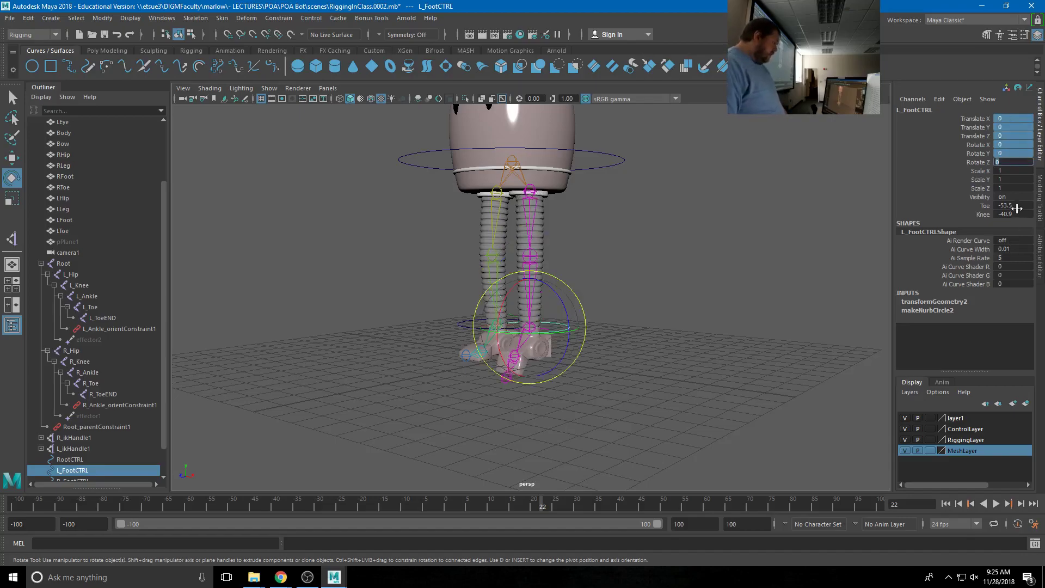
# - Set L_FootCTRL's Toe and Knee to 0 and deselect the control
pyautogui.moveTo(1017, 206); pyautogui.dragTo(1018, 218)
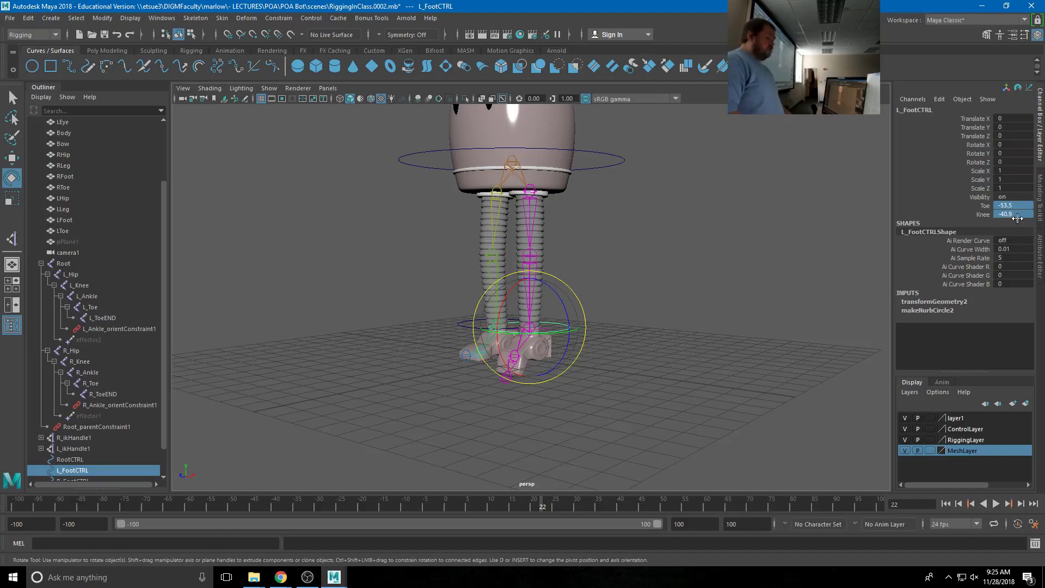
pyautogui.write('0')
pyautogui.press('Return')
pyautogui.click(690, 189)
# - Select the Bow mesh and examine it and the head from the front
pyautogui.scroll(-3, 455, 231)
pyautogui.scroll(1, 490, 206)
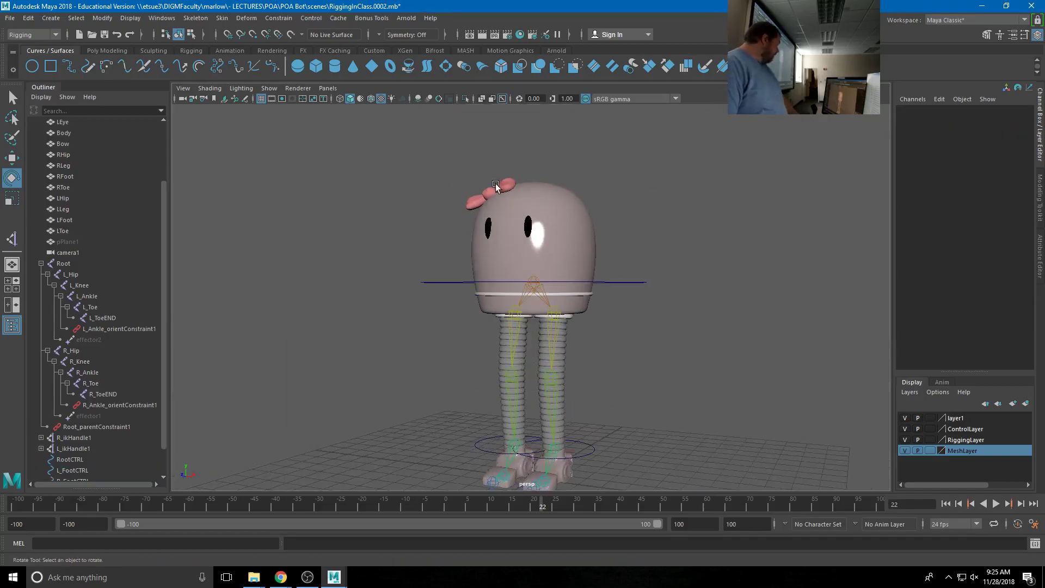
pyautogui.click(495, 189)
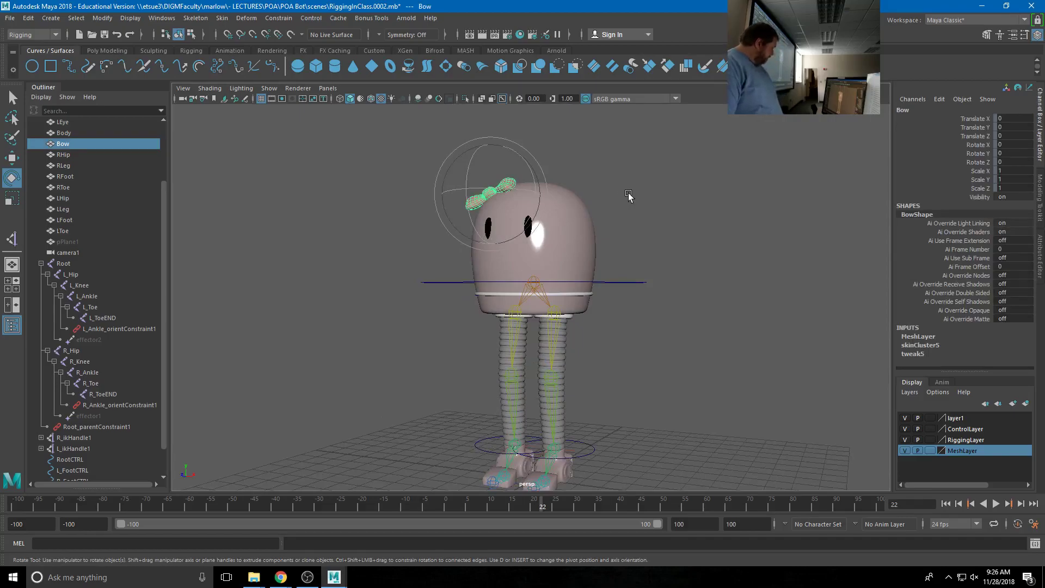
pyautogui.scroll(2, 491, 197)
pyautogui.scroll(-1, 489, 199)
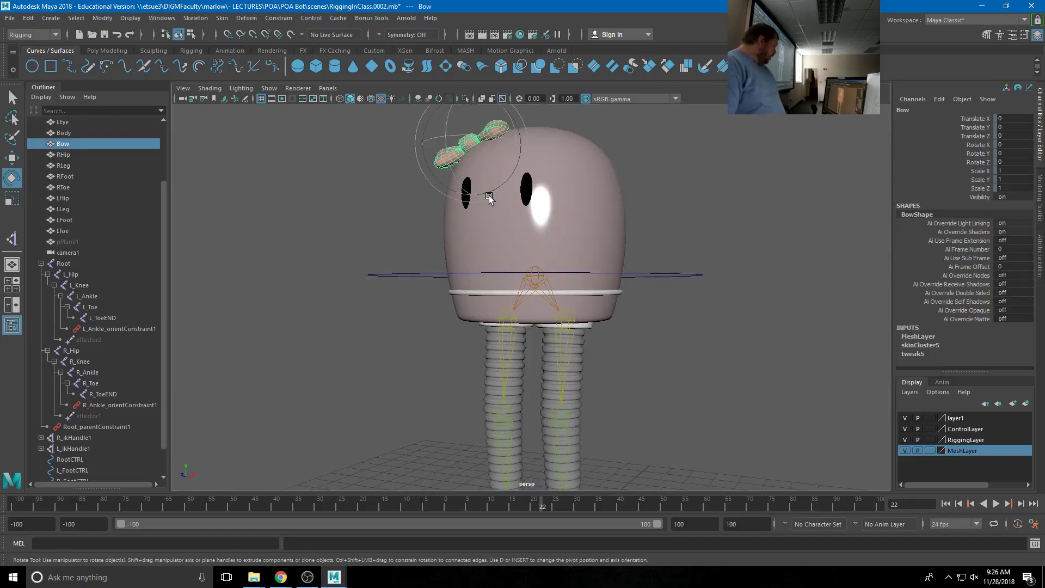
pyautogui.scroll(-2, 490, 199)
pyautogui.scroll(3, 489, 212)
pyautogui.keyDown('alt'); pyautogui.moveTo(495, 235); pyautogui.dragTo(454, 388); pyautogui.keyUp('alt')
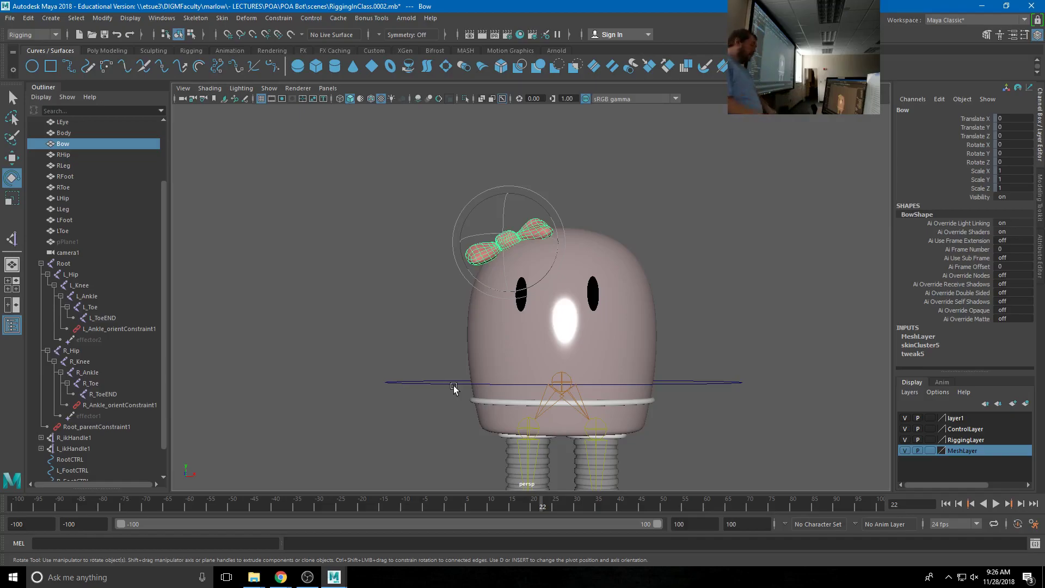
# - Select the eye meshes and the Root joint in turn to review how they are bound
pyautogui.click(593, 294)
pyautogui.press('r')
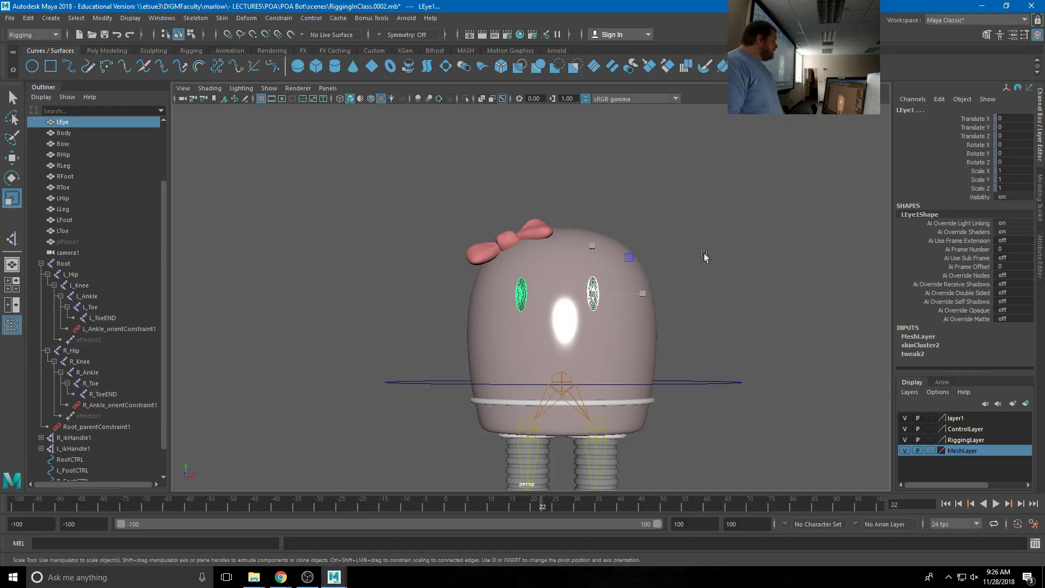
pyautogui.click(735, 278)
pyautogui.click(623, 361)
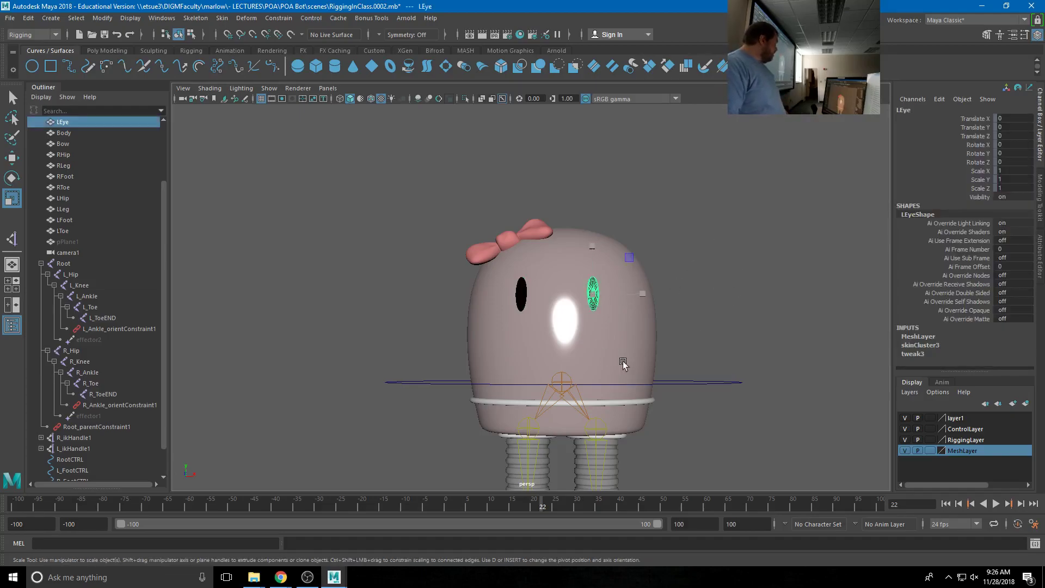
pyautogui.click(563, 380)
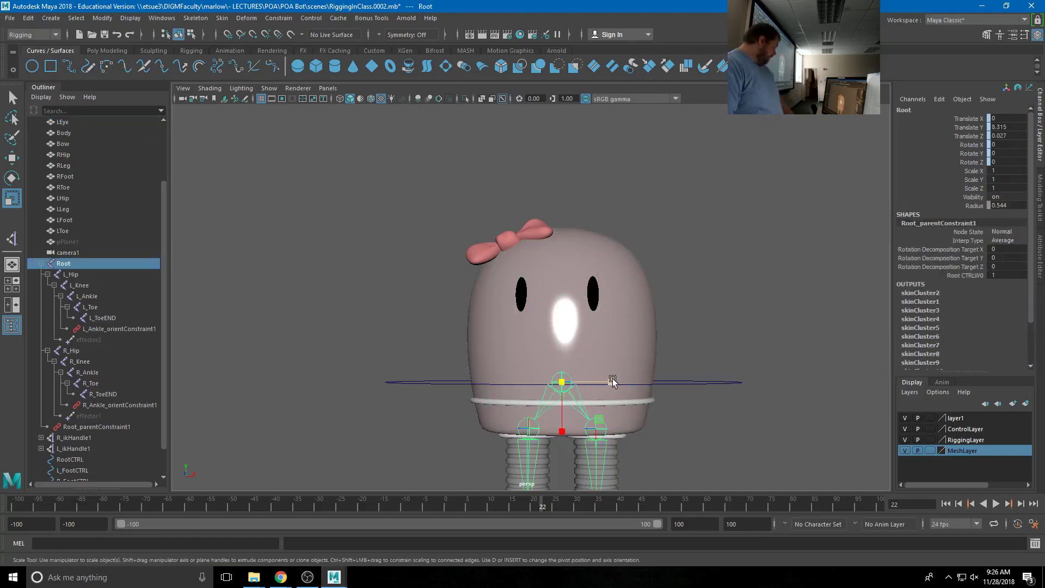
pyautogui.keyDown('alt'); pyautogui.moveTo(566, 374); pyautogui.dragTo(635, 423); pyautogui.keyUp('alt')
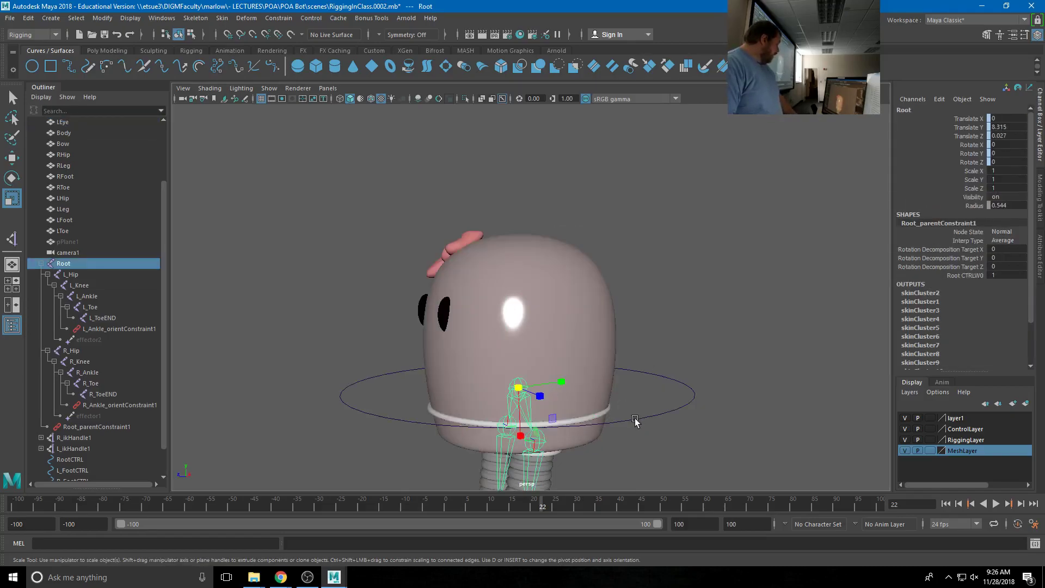
# - Test-move RootCTRL slightly to see how the eyes and body follow, and undo the move
pyautogui.click(633, 420)
pyautogui.press('w')
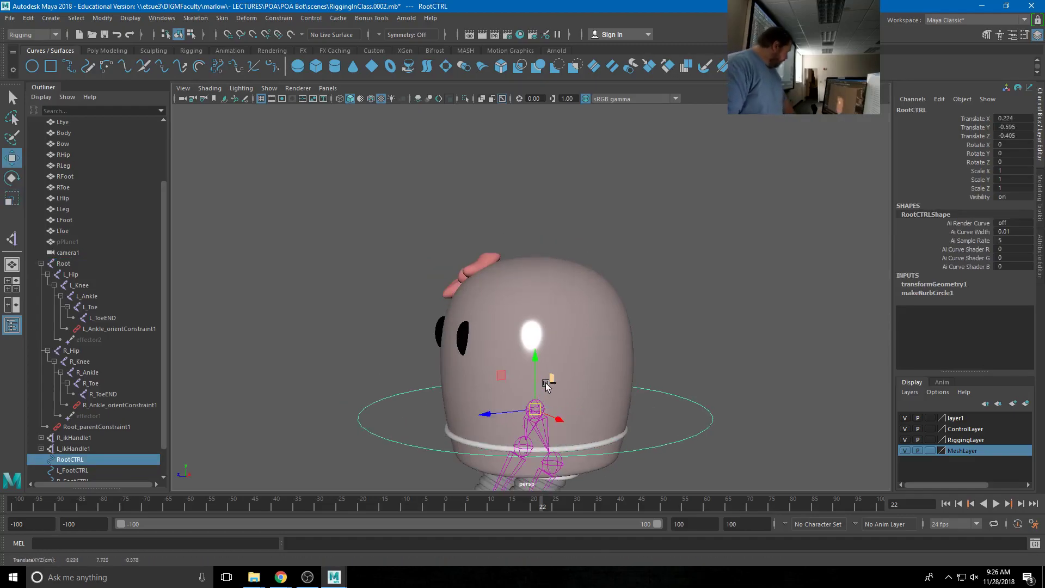
pyautogui.click(655, 229)
# - Select both eye meshes and unbind their skin
pyautogui.click(443, 311)
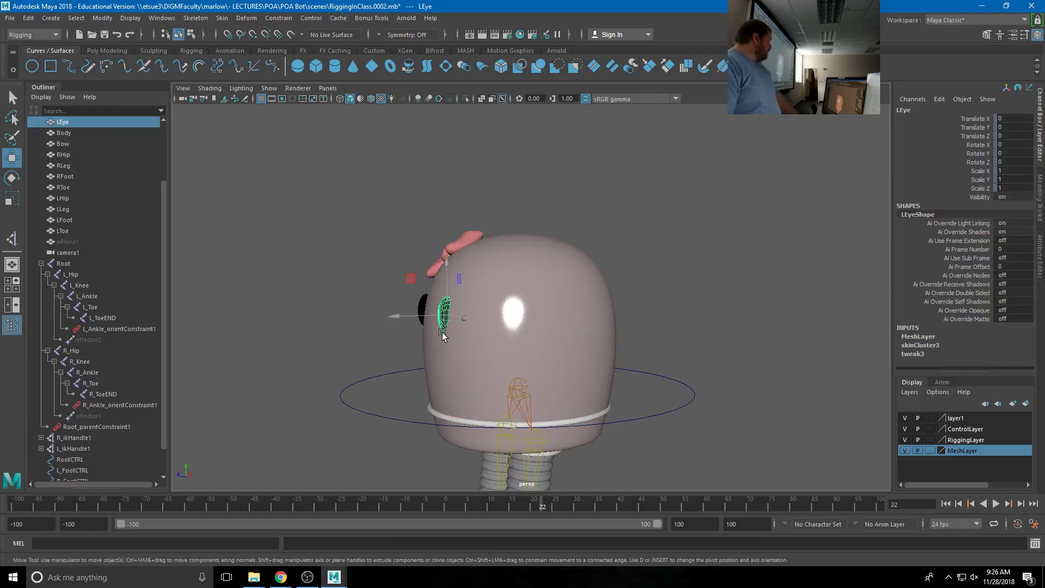
pyautogui.hotkey('ctrl', 'd')
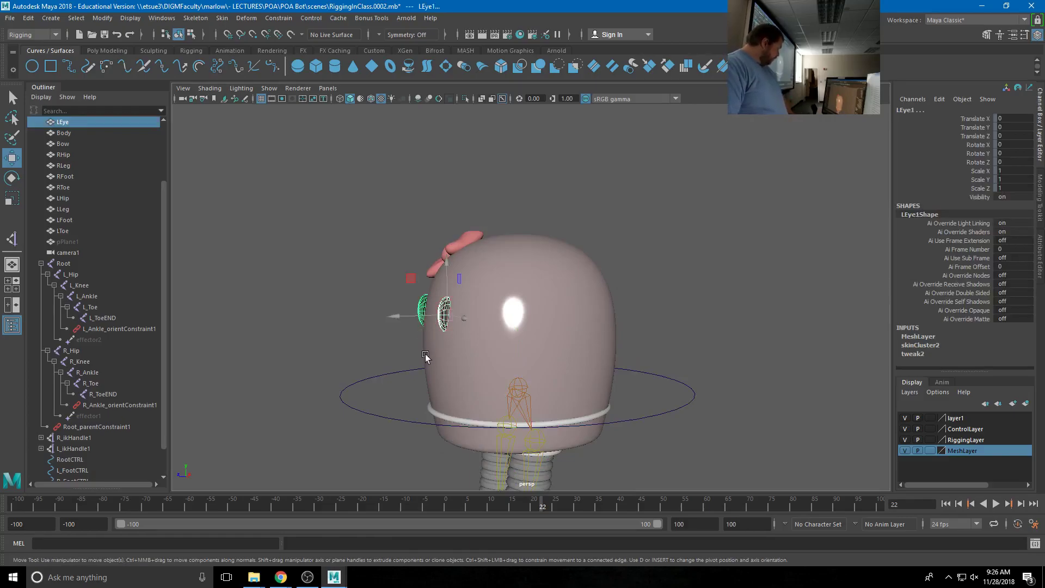
pyautogui.keyDown('alt'); pyautogui.moveTo(472, 364); pyautogui.dragTo(493, 359); pyautogui.keyUp('alt')
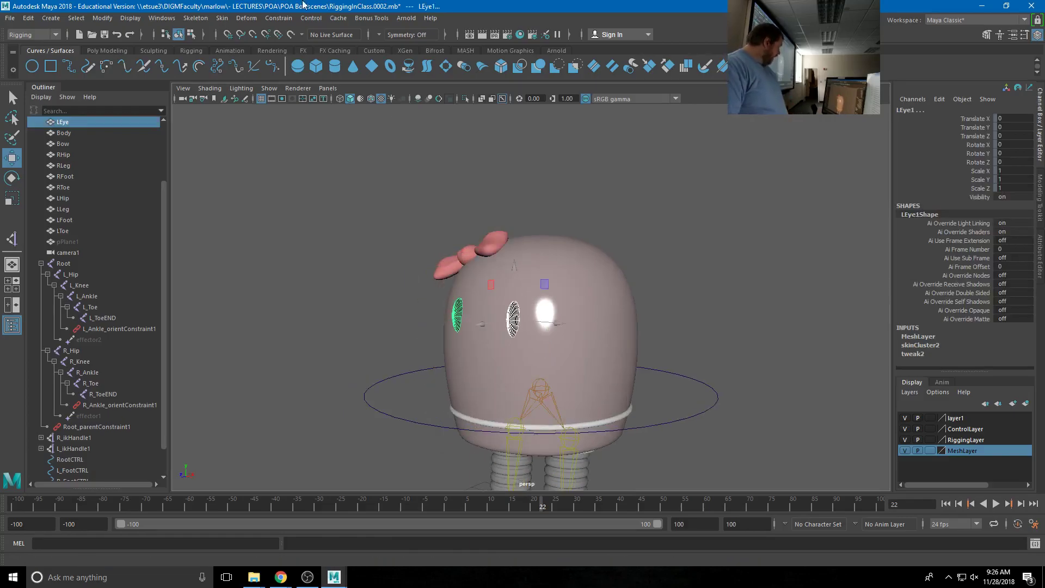
pyautogui.click(222, 18)
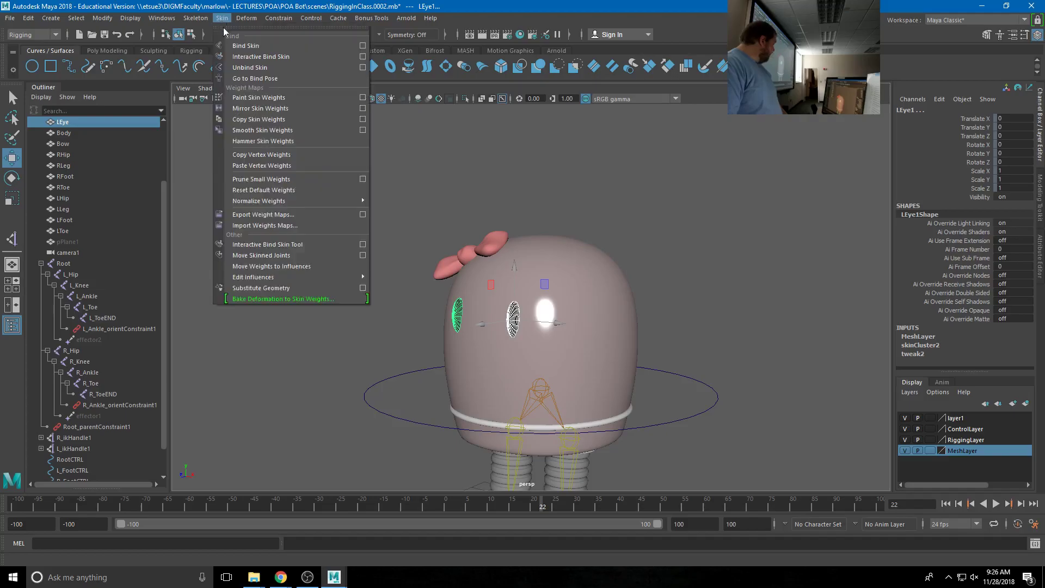
pyautogui.click(243, 67)
pyautogui.click(543, 134)
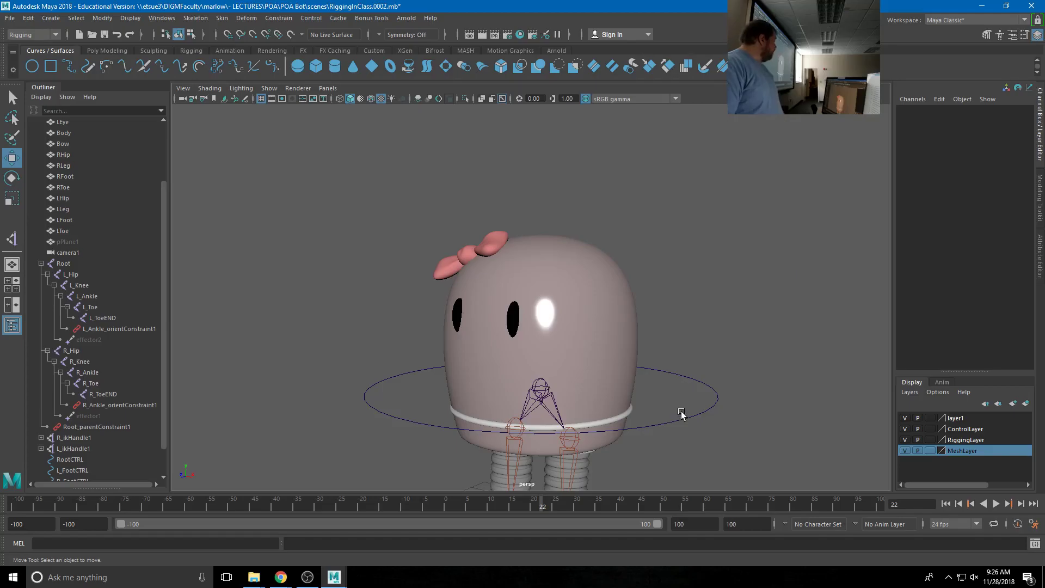
# - Check the unbound eyes by moving RootCTRL about 2.45 in X and -1.75 in Z, and undo the move
pyautogui.click(514, 325)
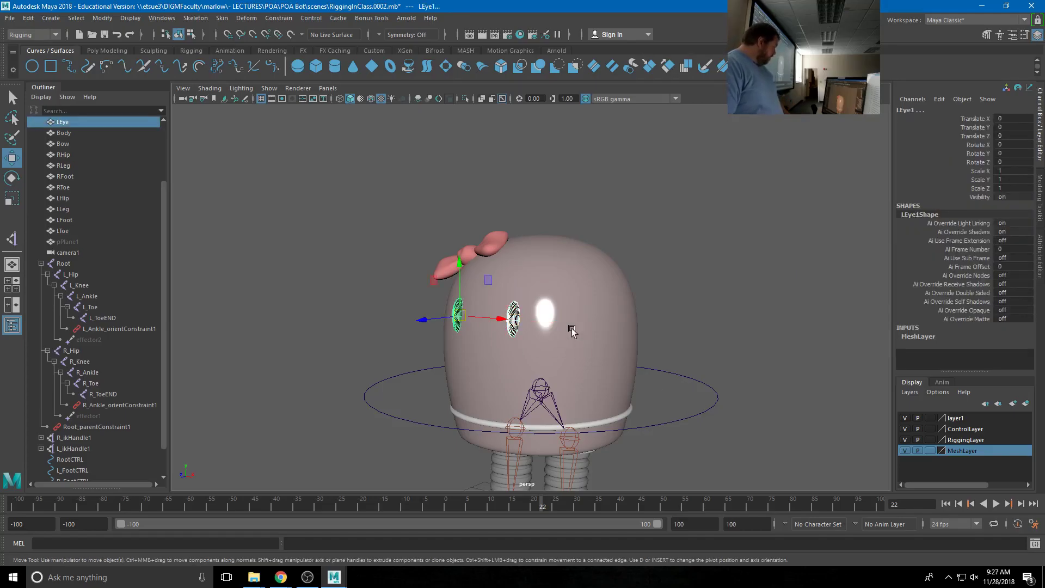
pyautogui.click(626, 429)
pyautogui.press('d')
pyautogui.moveTo(652, 403); pyautogui.dragTo(771, 403, button='middle')
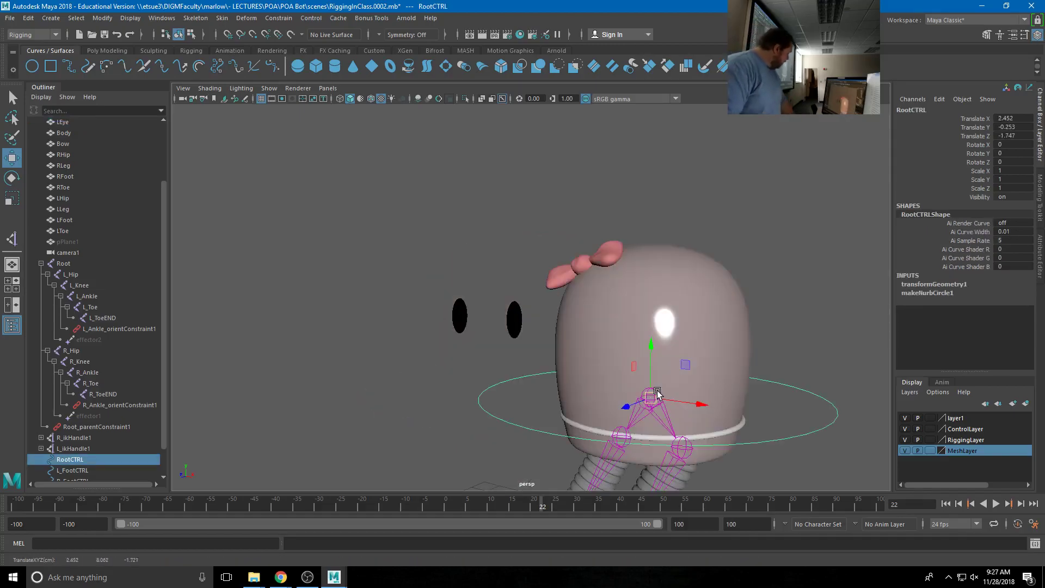
pyautogui.hotkey('ctrl', 'z')
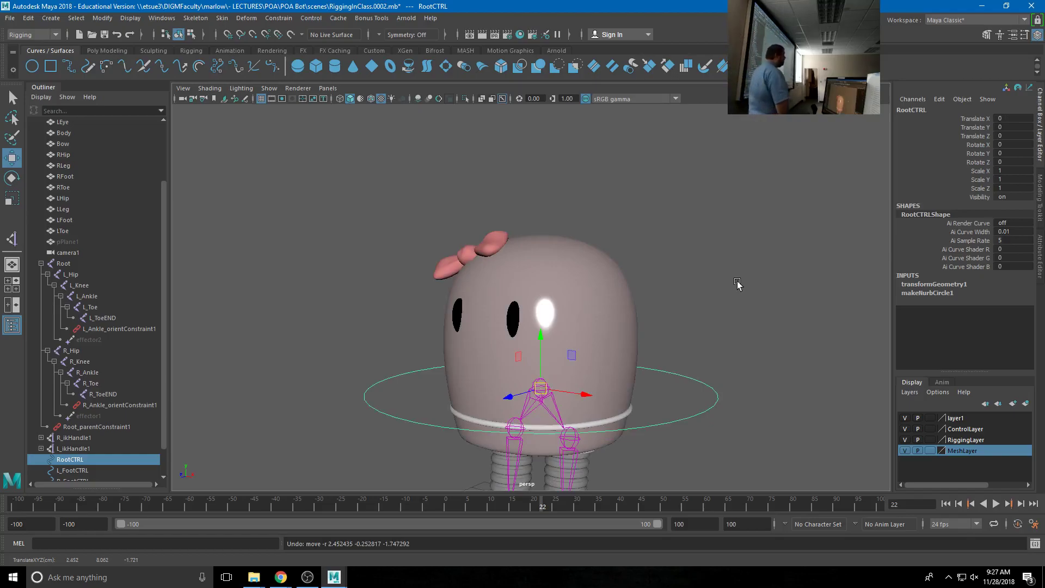
pyautogui.click(738, 284)
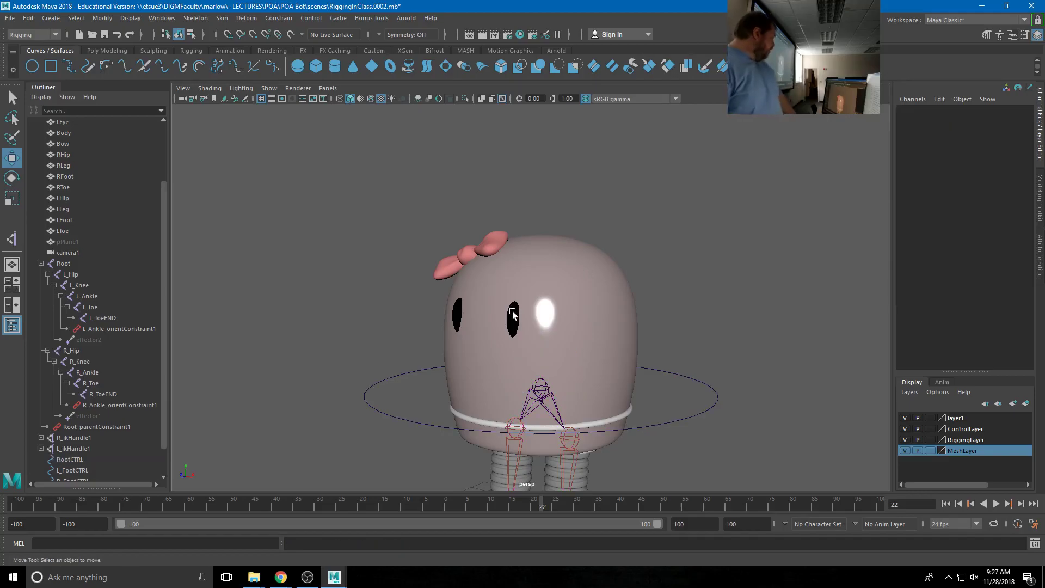
# - Select both eye meshes and parent them under the Root joint in the outliner
pyautogui.click(514, 316)
pyautogui.keyDown('shift'); pyautogui.click(455, 316); pyautogui.keyUp('shift')
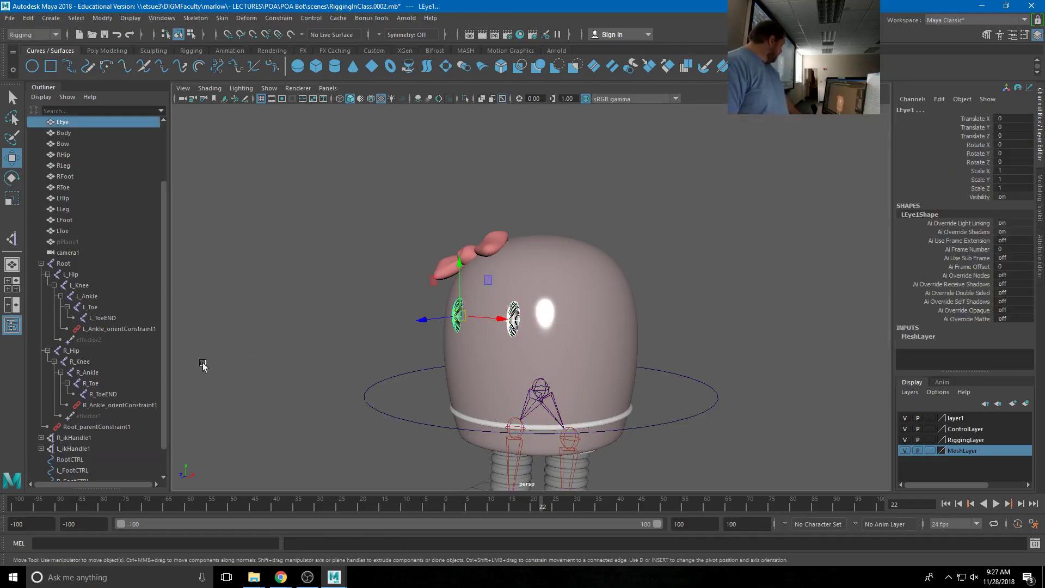
pyautogui.scroll(-1, 71, 321)
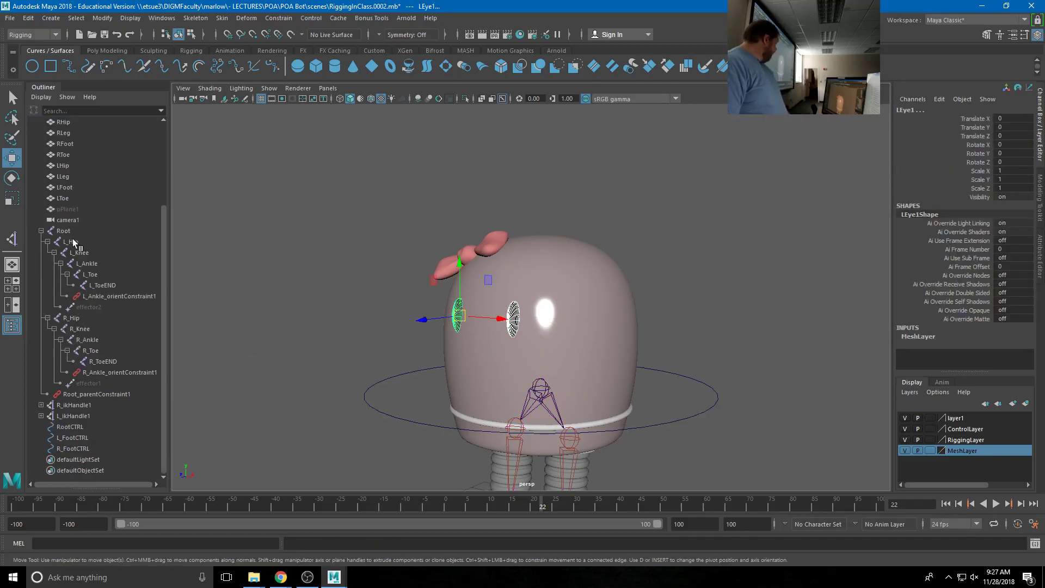
pyautogui.scroll(3, 132, 227)
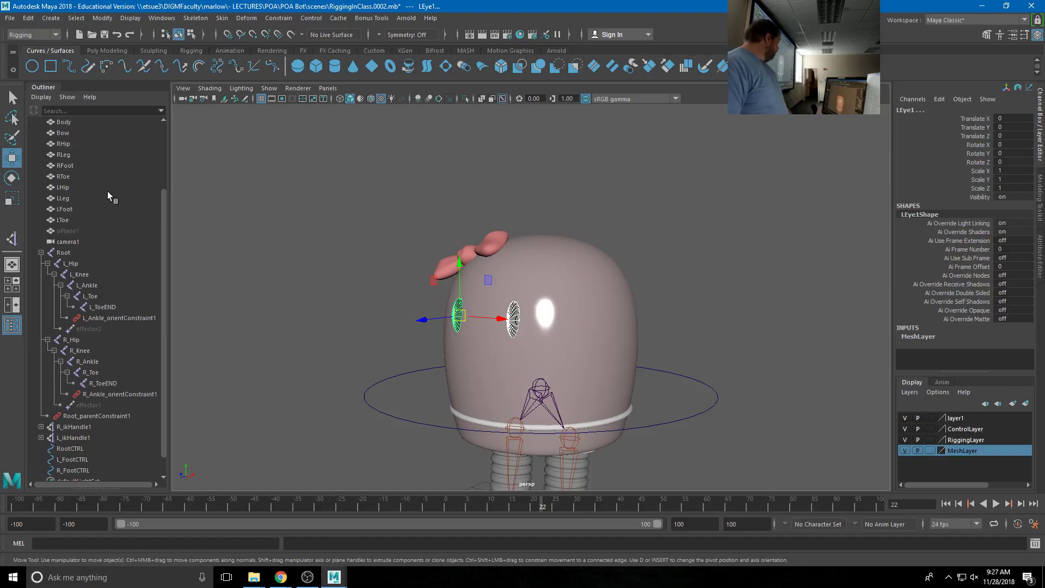
pyautogui.moveTo(61, 199); pyautogui.dragTo(65, 343, button='middle')
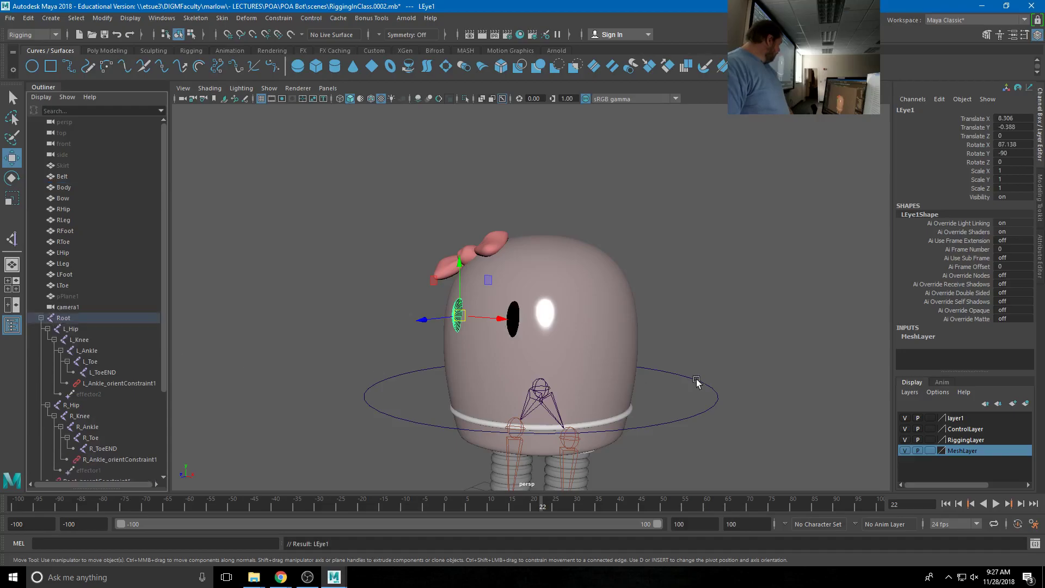
# - Test-move RootCTRL to check that the parented eyes follow the body, and undo the moves
pyautogui.click(698, 314)
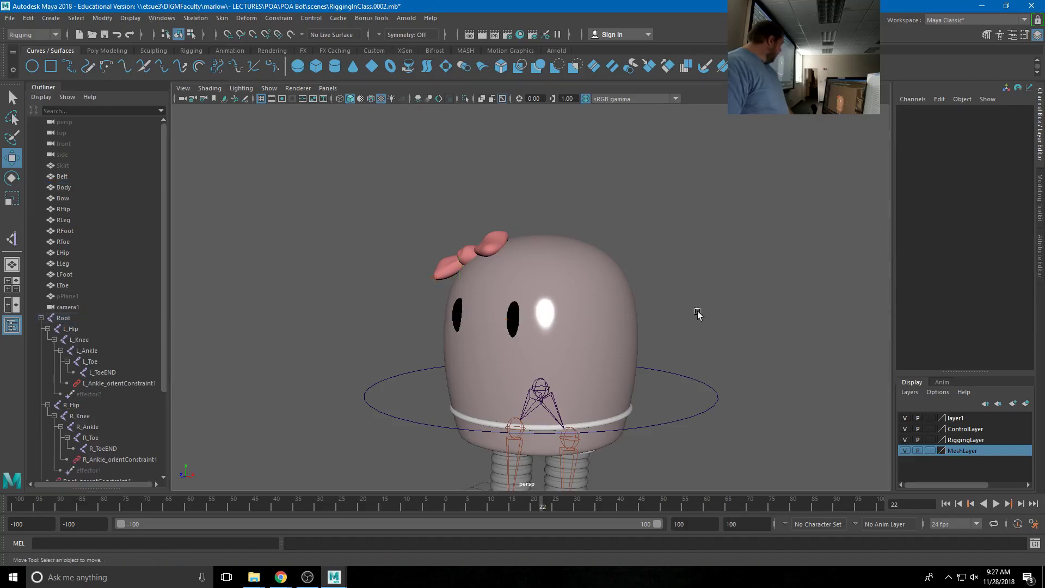
pyautogui.click(708, 385)
pyautogui.moveTo(543, 391); pyautogui.dragTo(553, 415)
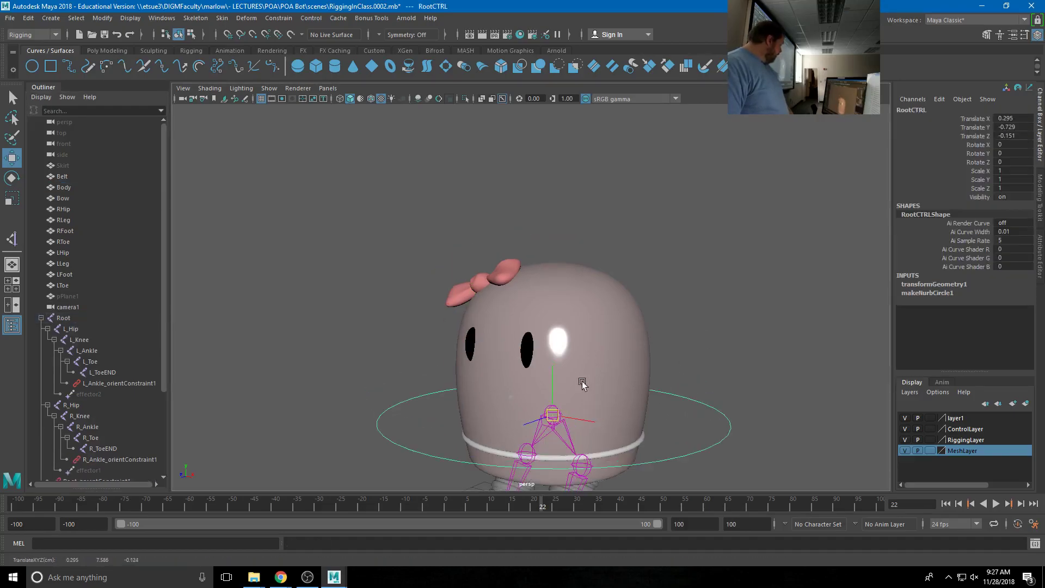
pyautogui.hotkey('ctrl', 'z')
pyautogui.hotkey('ctrl', 'z')
pyautogui.hotkey('ctrl', 'z')
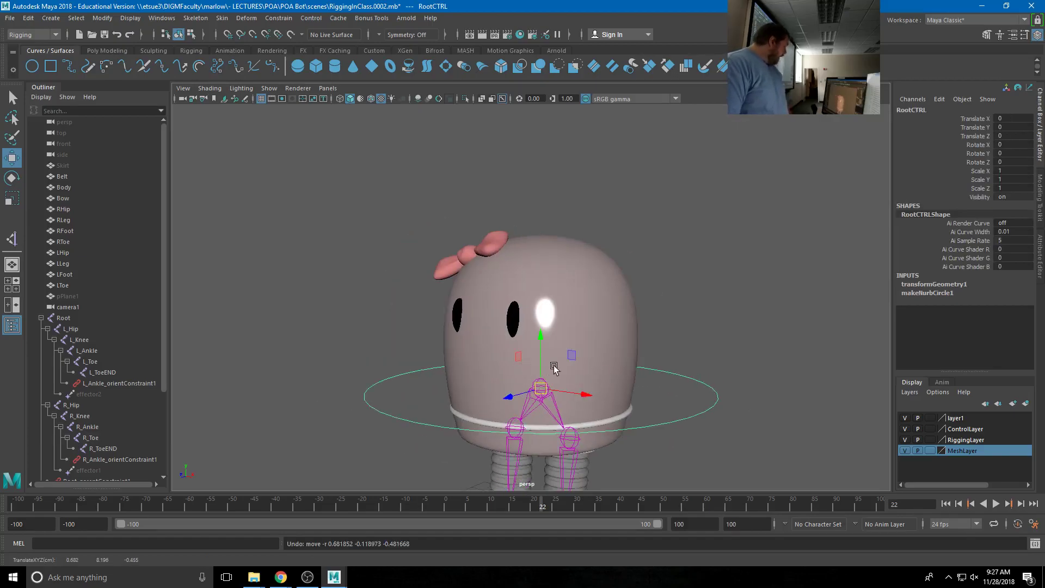
# - Add two keyable float attributes named LEye and REye to RootCTRL
pyautogui.keyDown('alt'); pyautogui.moveTo(552, 364); pyautogui.dragTo(542, 370); pyautogui.keyUp('alt')
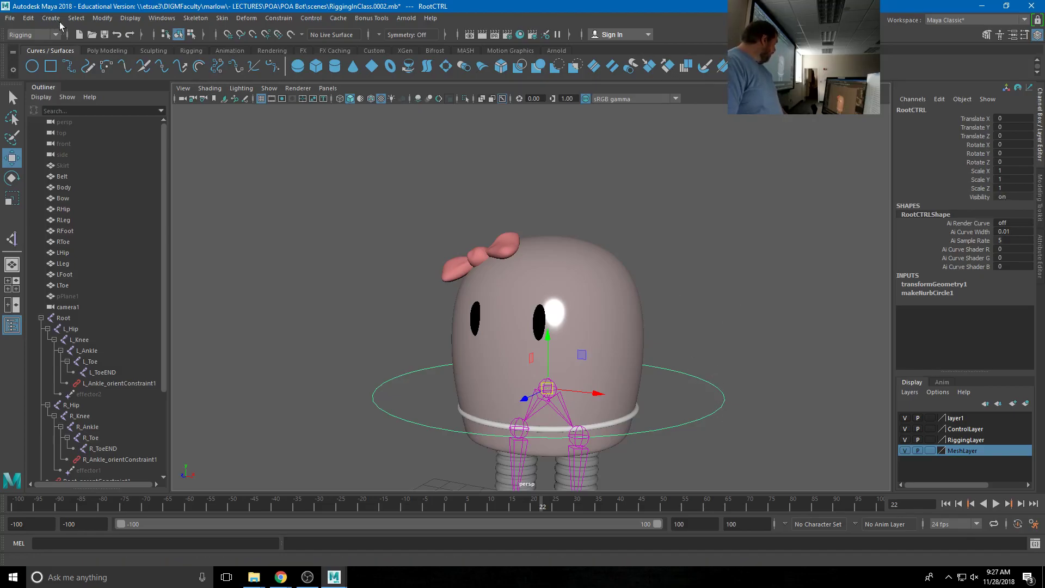
pyautogui.click(101, 19)
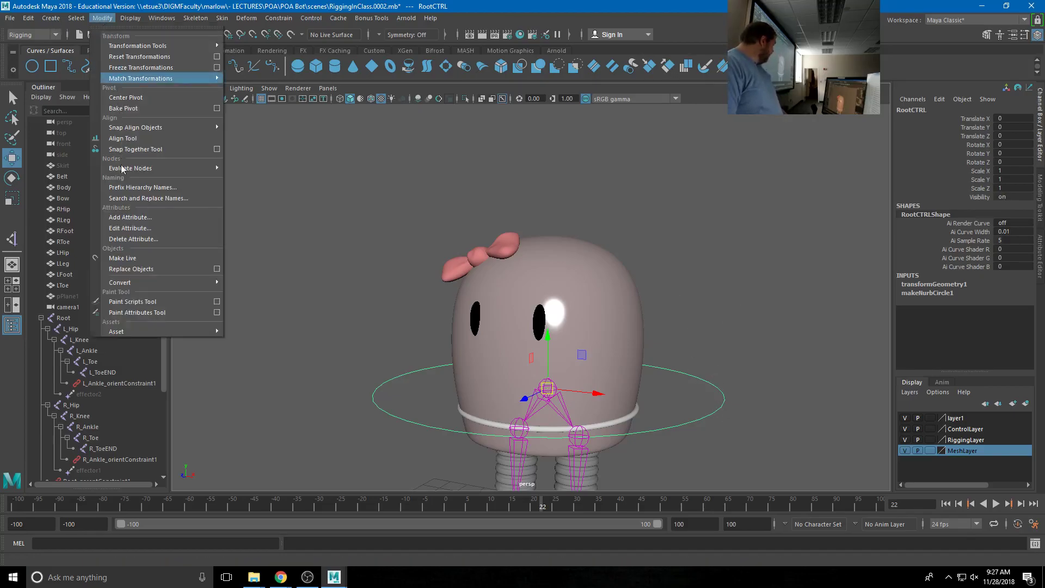
pyautogui.click(122, 219)
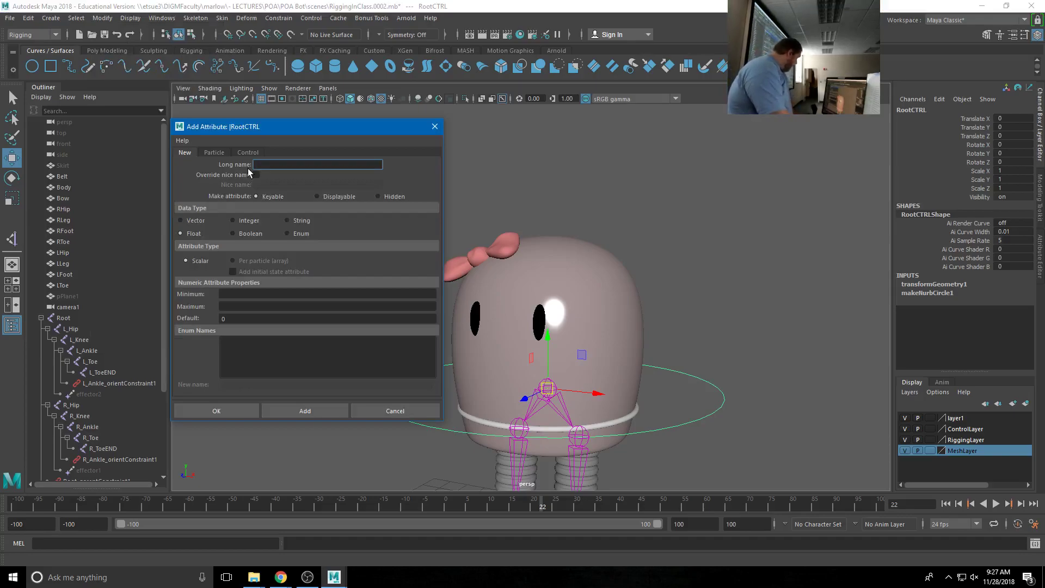
pyautogui.click(298, 404)
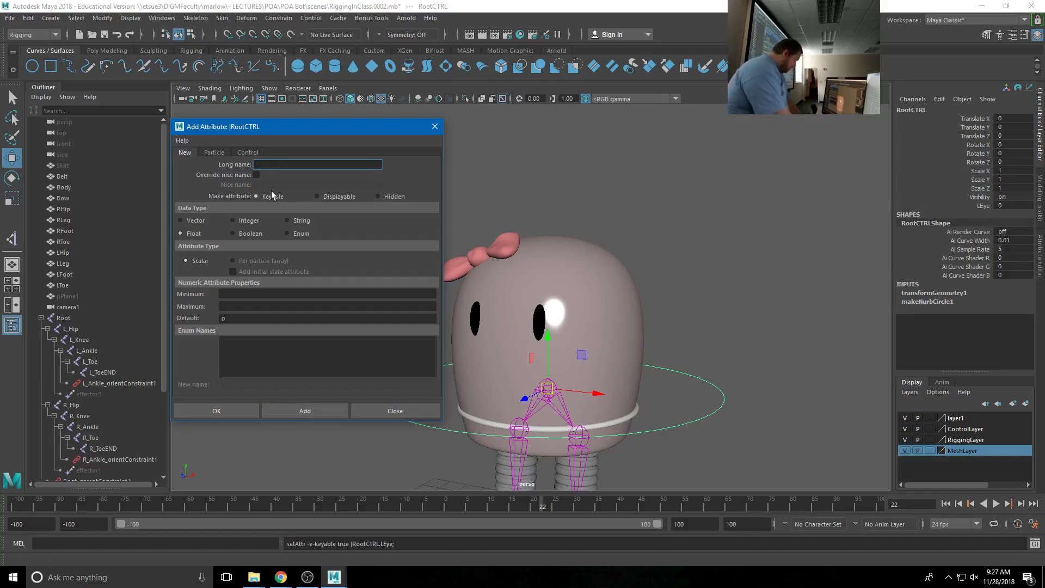
pyautogui.write('REye')
pyautogui.click(321, 409)
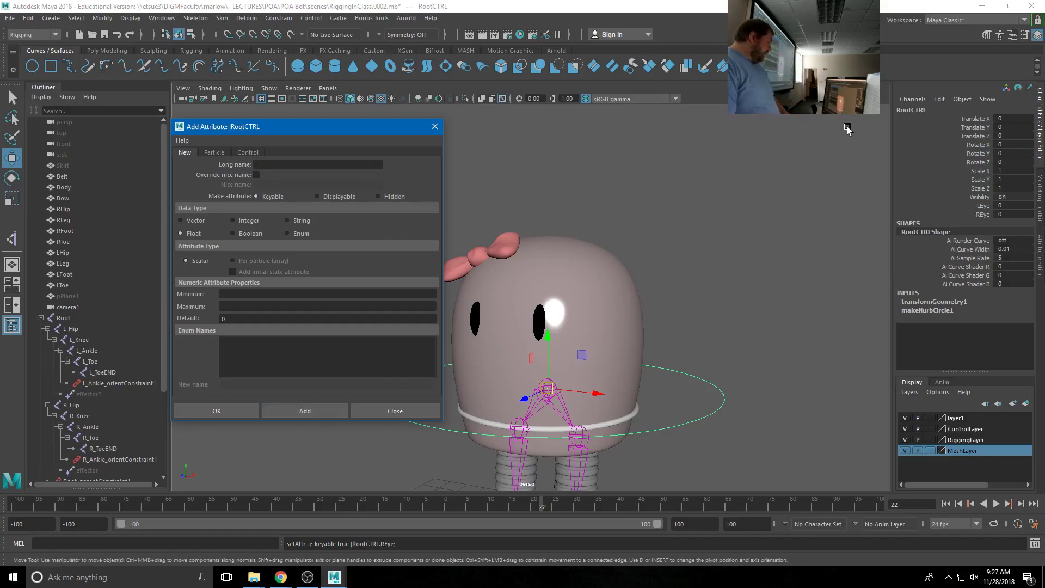
pyautogui.click(435, 127)
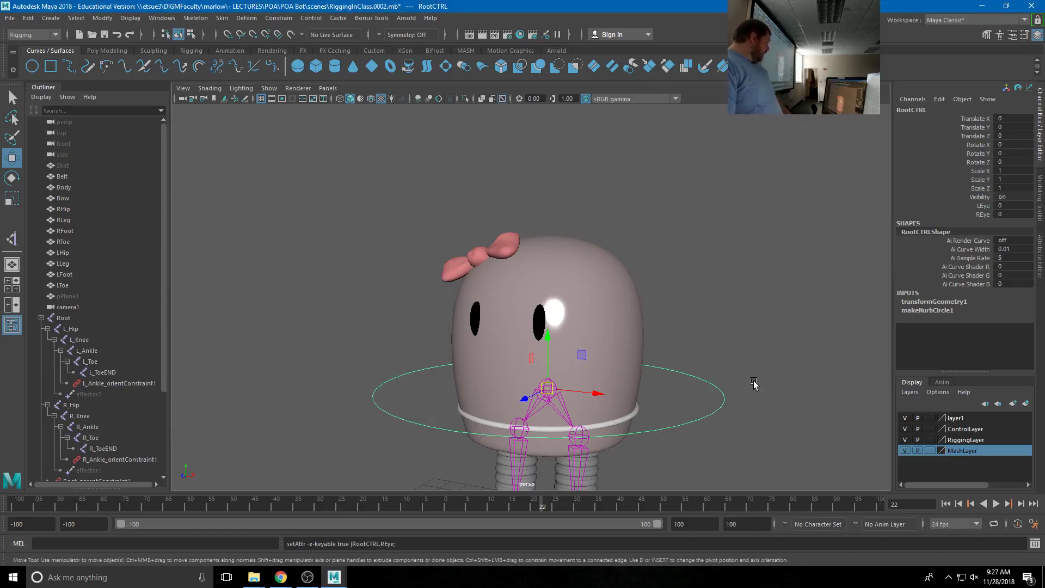
# - Test-scale the LEye mesh in Y to about 0.34 to preview a blink, and undo the scaling
pyautogui.click(542, 323)
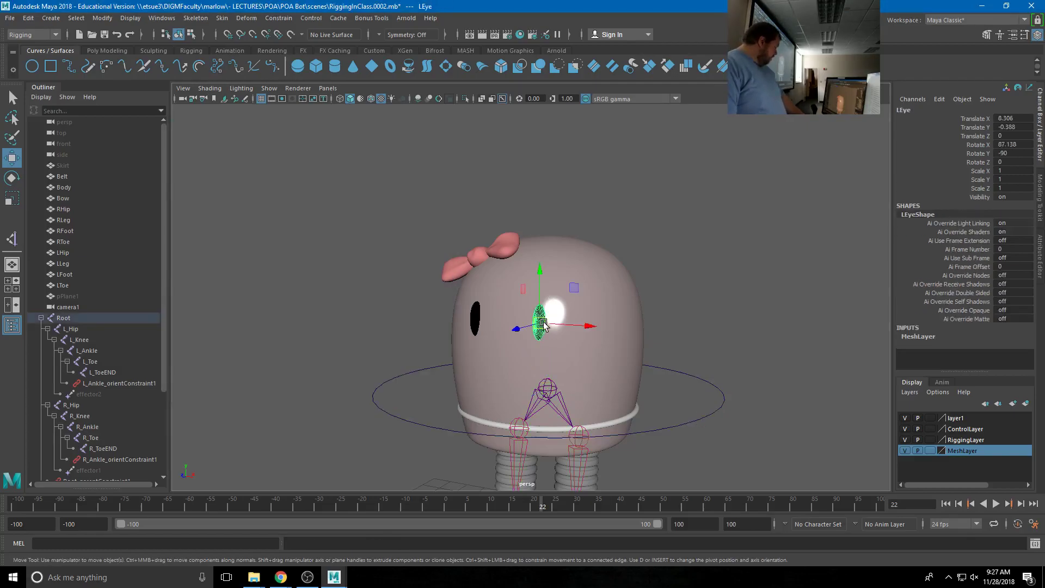
pyautogui.press('r')
pyautogui.moveTo(546, 271); pyautogui.dragTo(552, 326)
pyautogui.moveTo(555, 280); pyautogui.dragTo(564, 300)
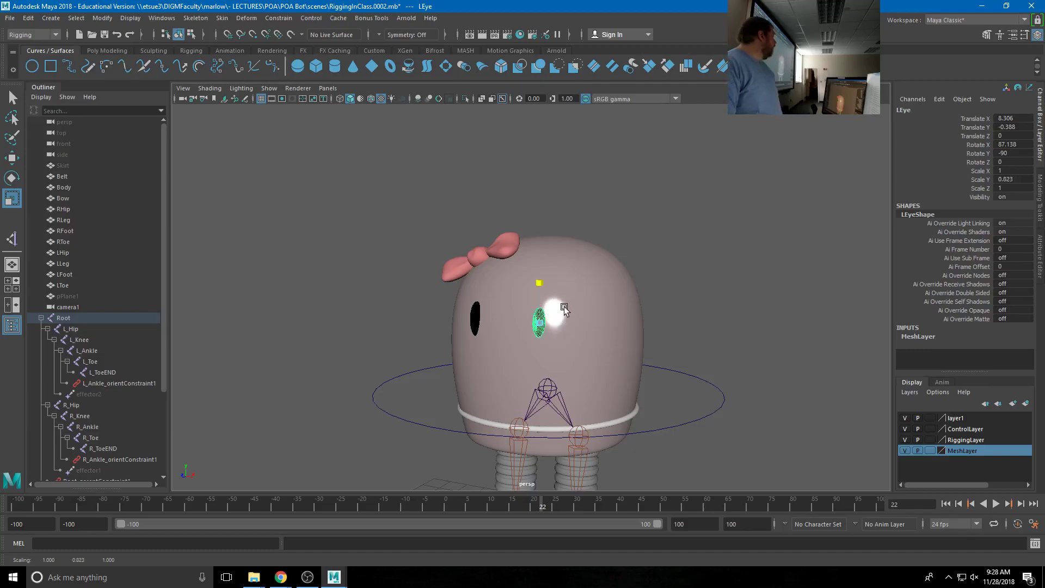
pyautogui.hotkey('ctrl', 'z')
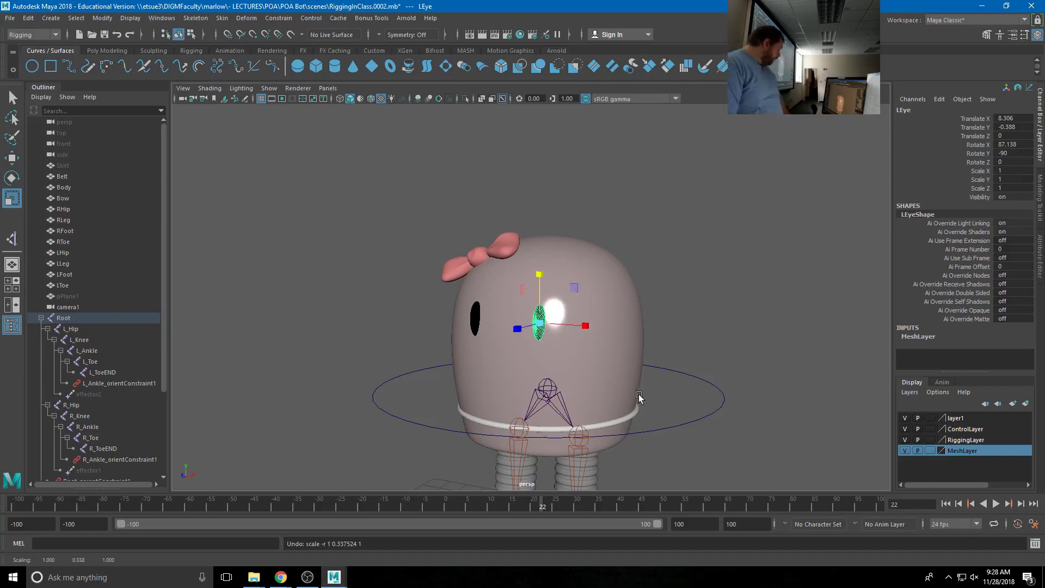
# - Open the Connection Editor with RootCTRL as source and the LEye mesh as target, and choose the LEye attribute as output
pyautogui.click(669, 428)
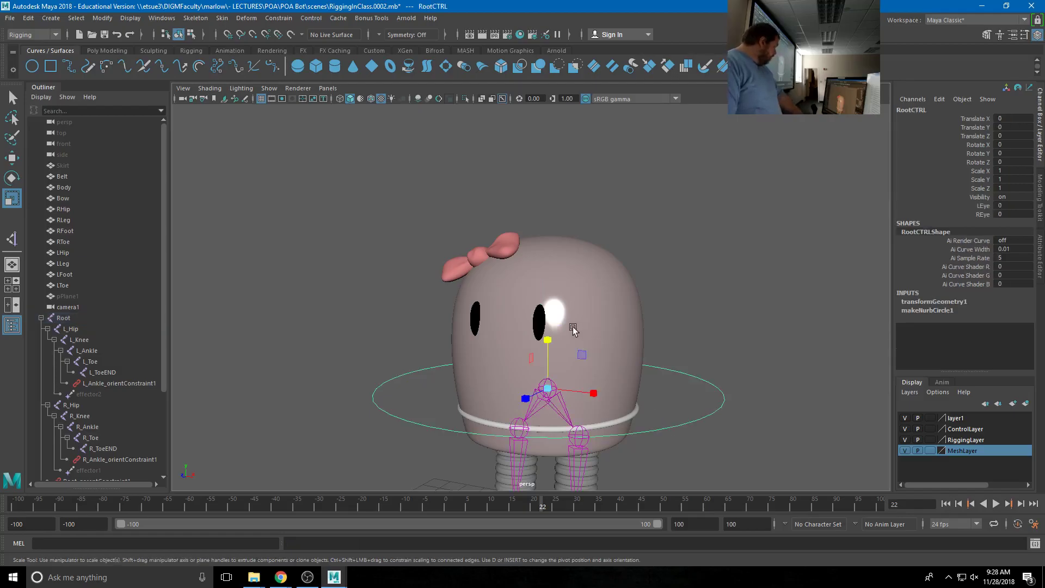
pyautogui.click(111, 18)
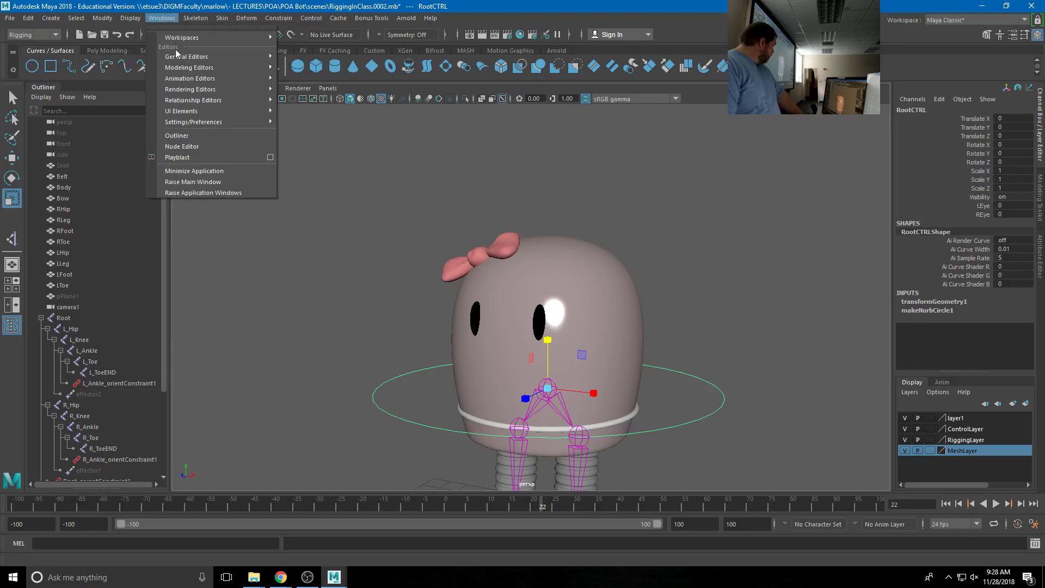
pyautogui.moveTo(178, 59)
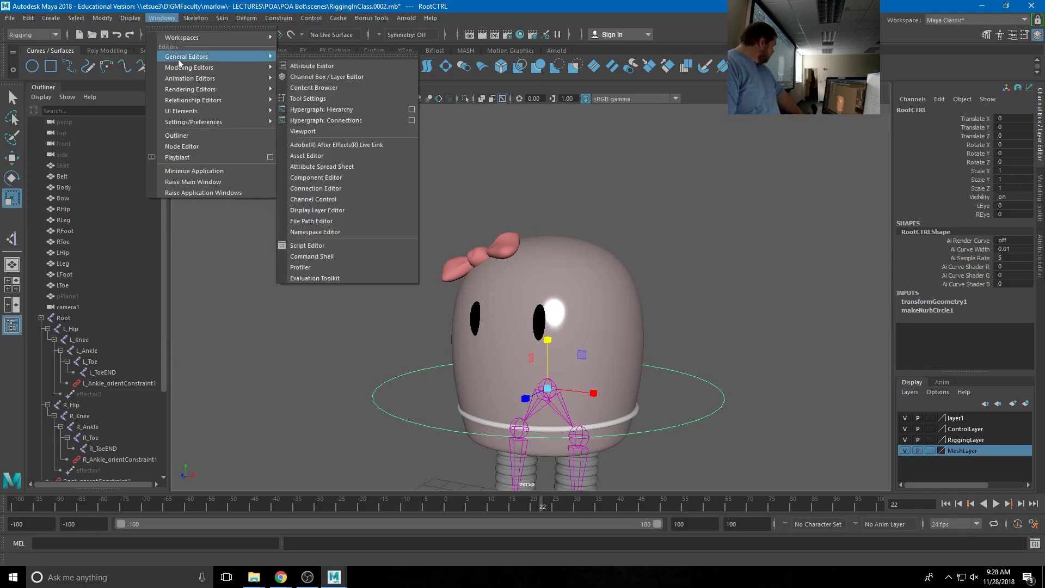
pyautogui.click(312, 189)
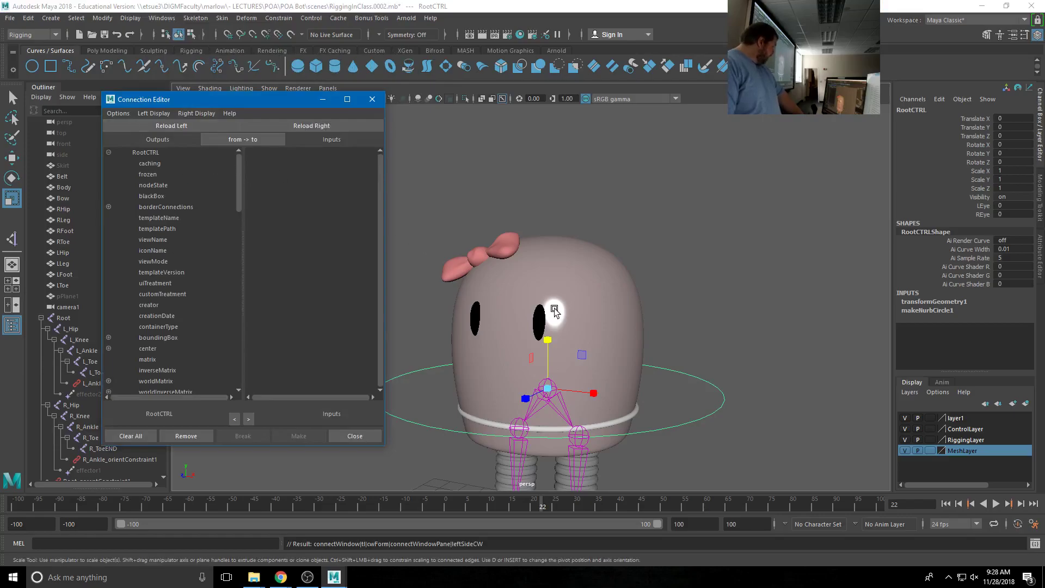
pyautogui.click(542, 322)
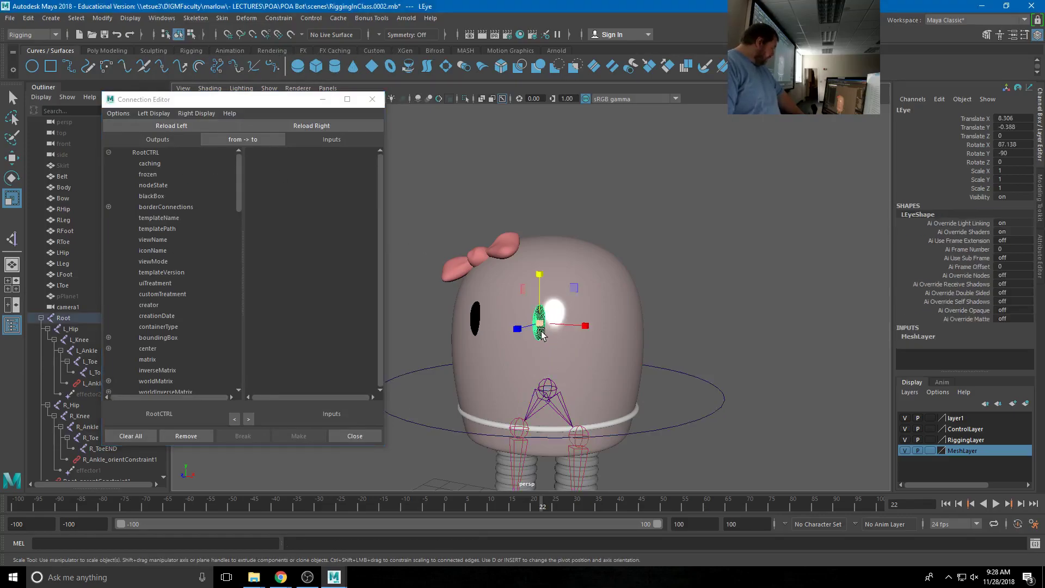
pyautogui.click(311, 126)
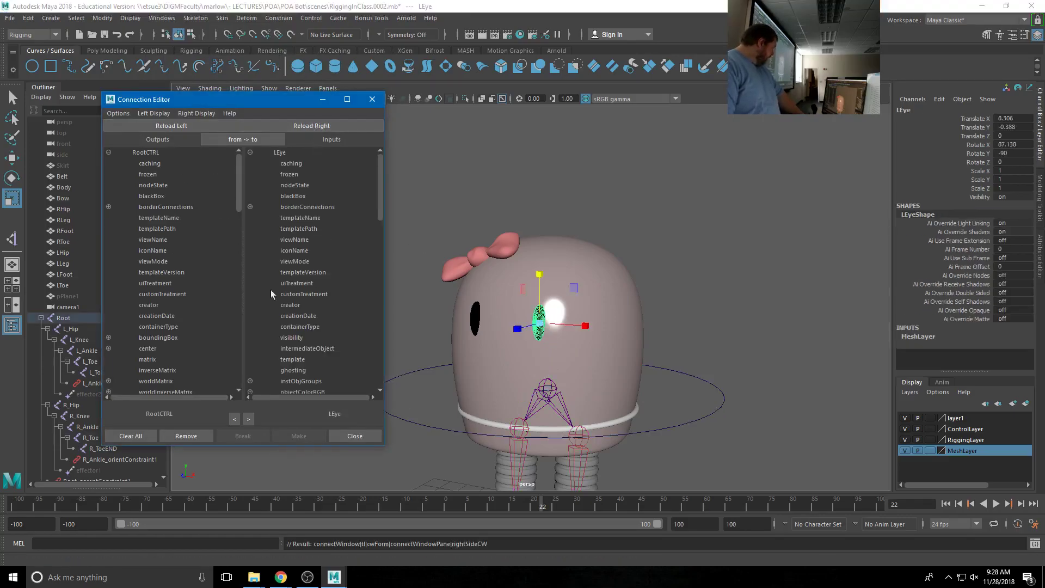
pyautogui.scroll(-10, 268, 303)
pyautogui.scroll(-20, 170, 363)
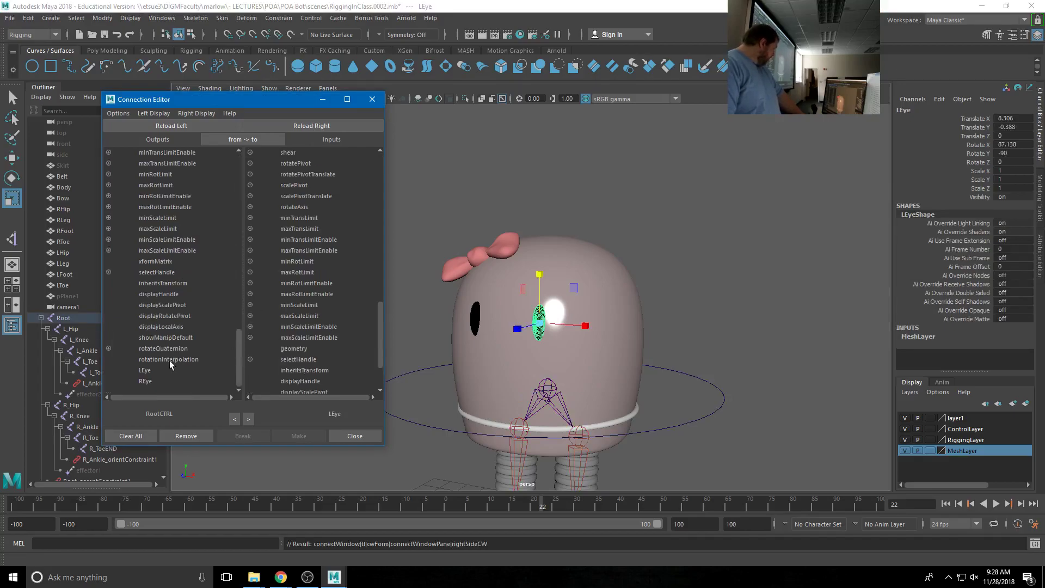
pyautogui.click(147, 372)
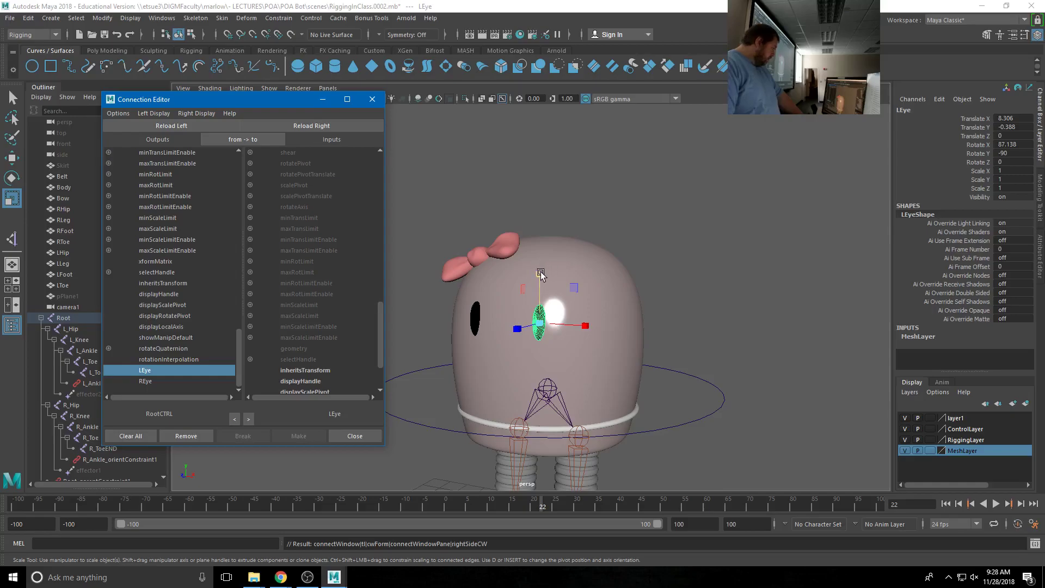
# - Test-scale the LEye mesh vertically once more to identify its blink axis, and undo the scaling
pyautogui.moveTo(539, 273); pyautogui.dragTo(539, 268)
pyautogui.hotkey('ctrl', 'z')
pyautogui.hotkey('ctrl', 'z')
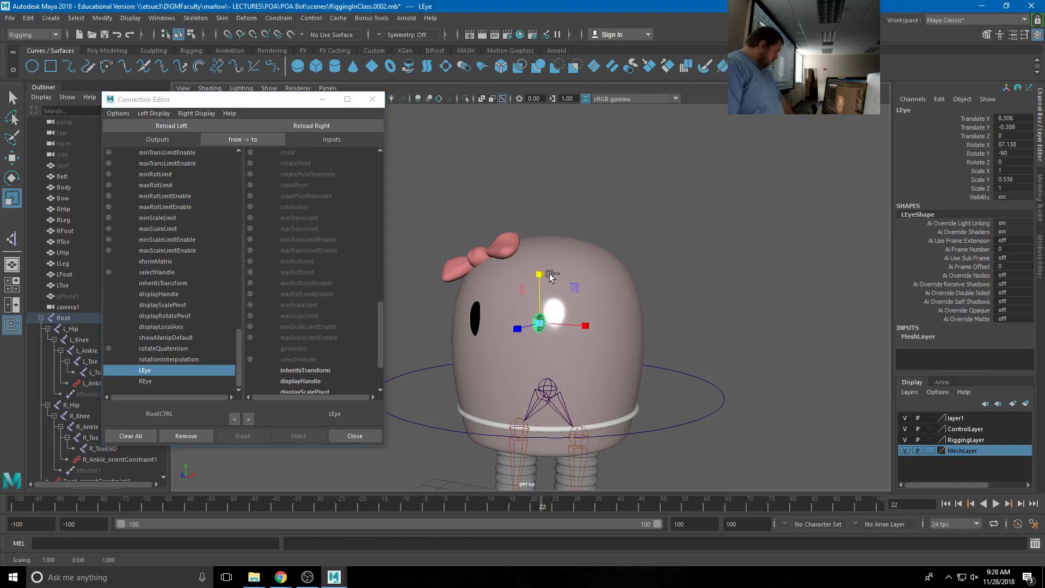
# - Select both eye meshes and freeze their transformations
pyautogui.click(637, 193)
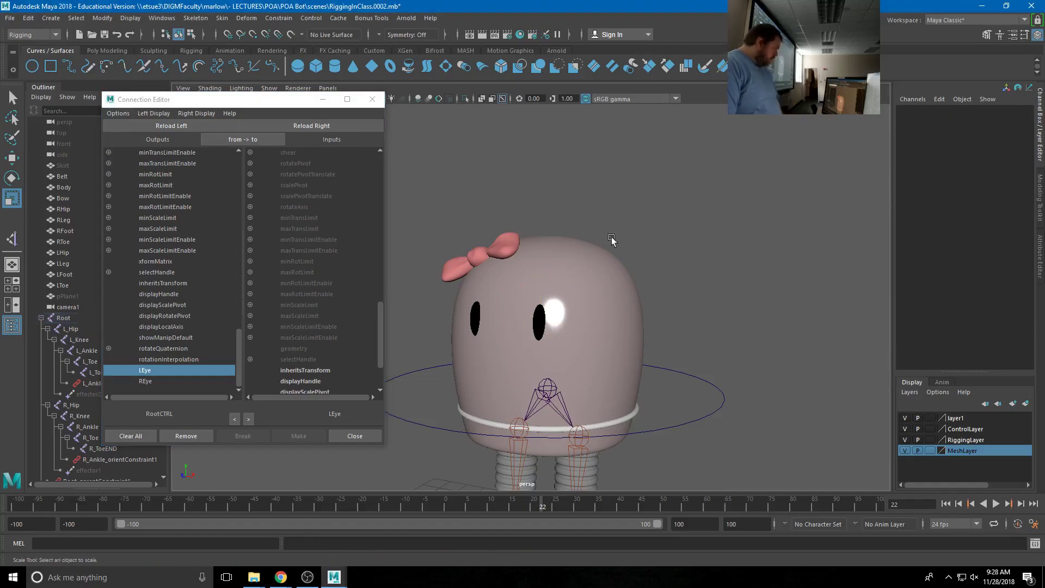
pyautogui.click(543, 327)
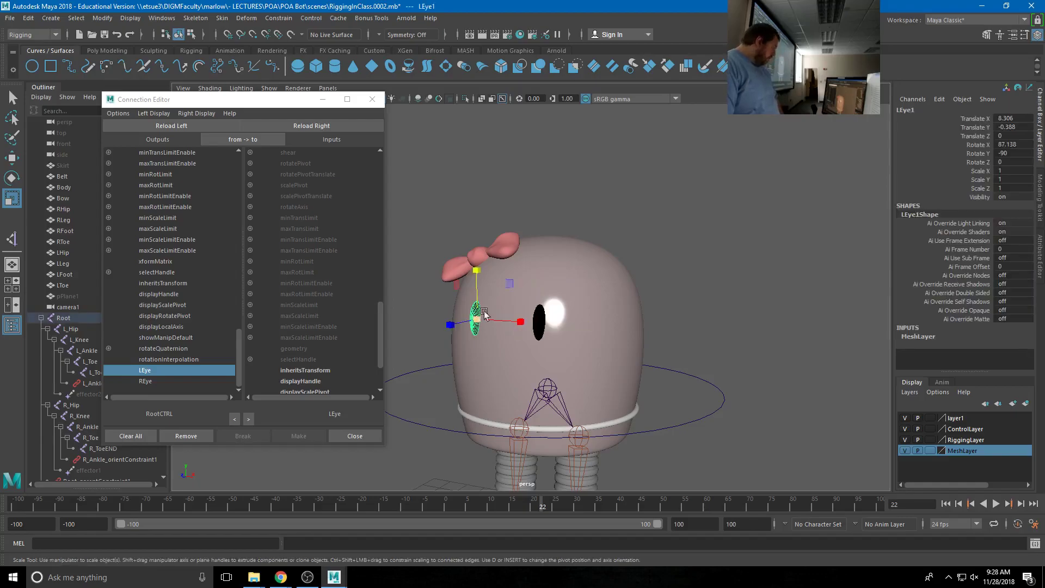
pyautogui.click(477, 314)
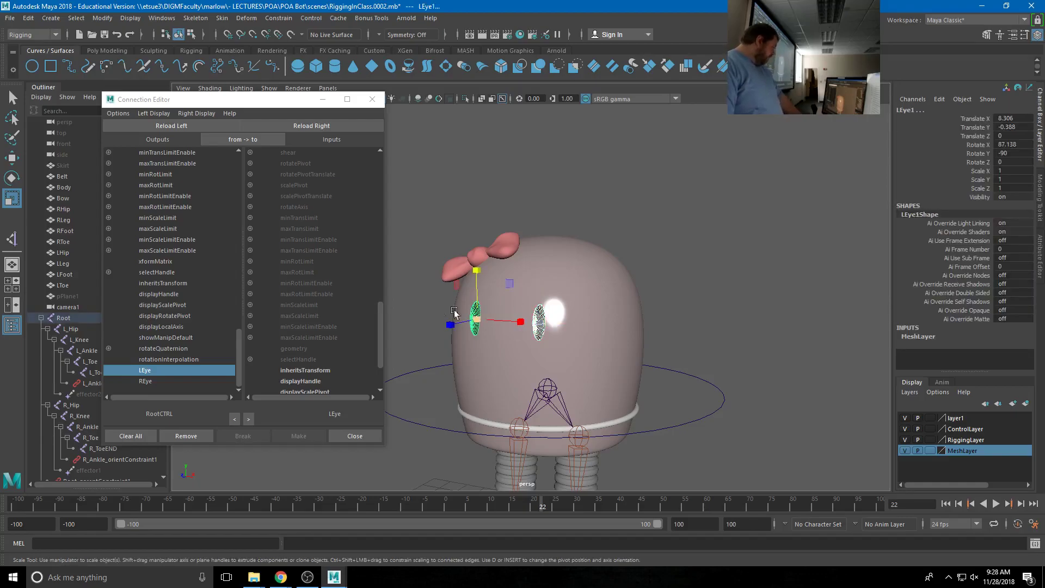
pyautogui.click(102, 18)
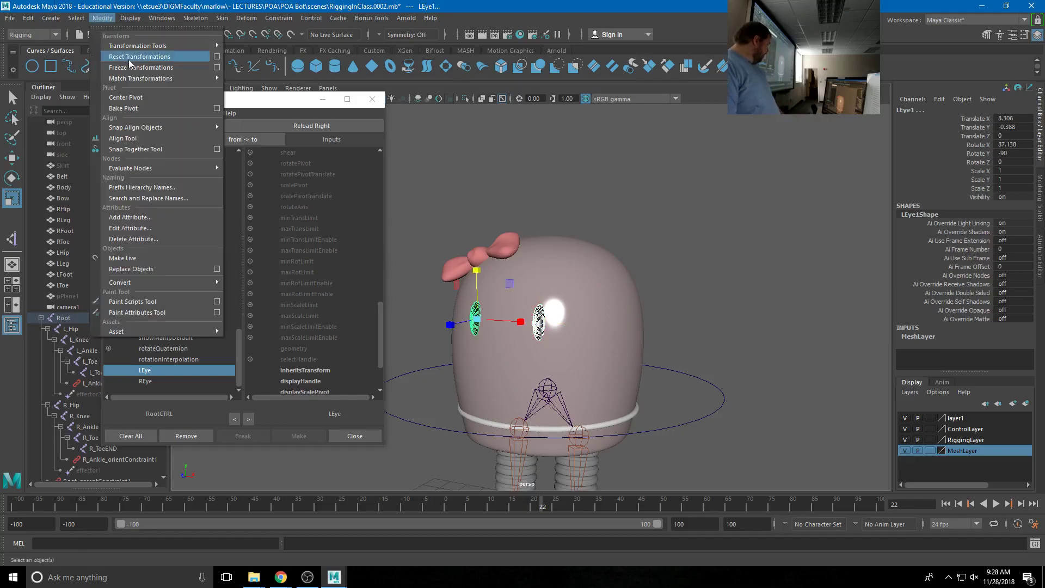
pyautogui.click(131, 65)
pyautogui.click(603, 174)
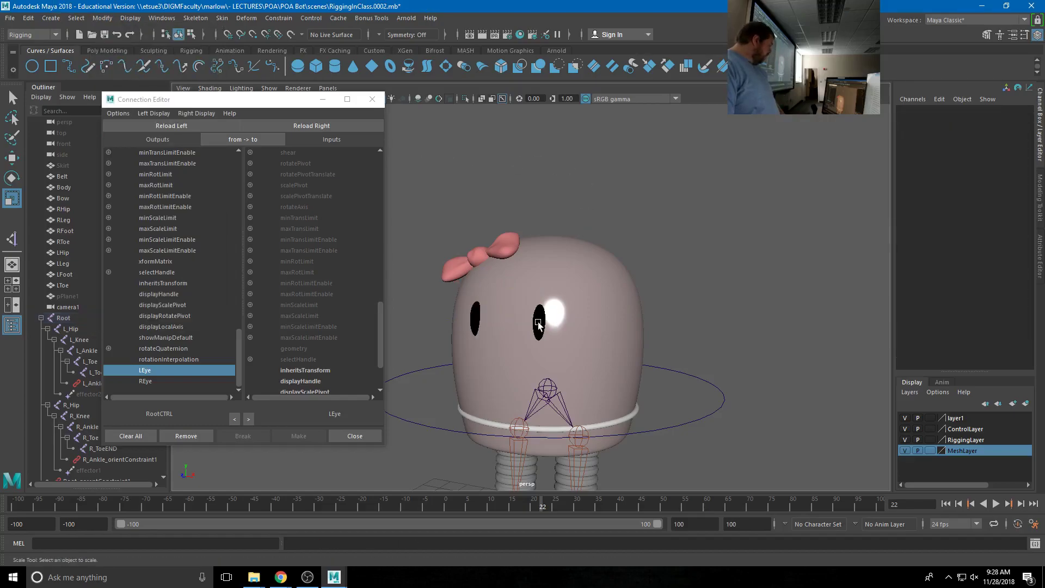
# - Test-scale the frozen LEye mesh in X to about 0.37 to find its blink axis, and undo the scaling
pyautogui.click(538, 322)
pyautogui.moveTo(545, 371); pyautogui.dragTo(550, 338)
pyautogui.hotkey('ctrl', 'z')
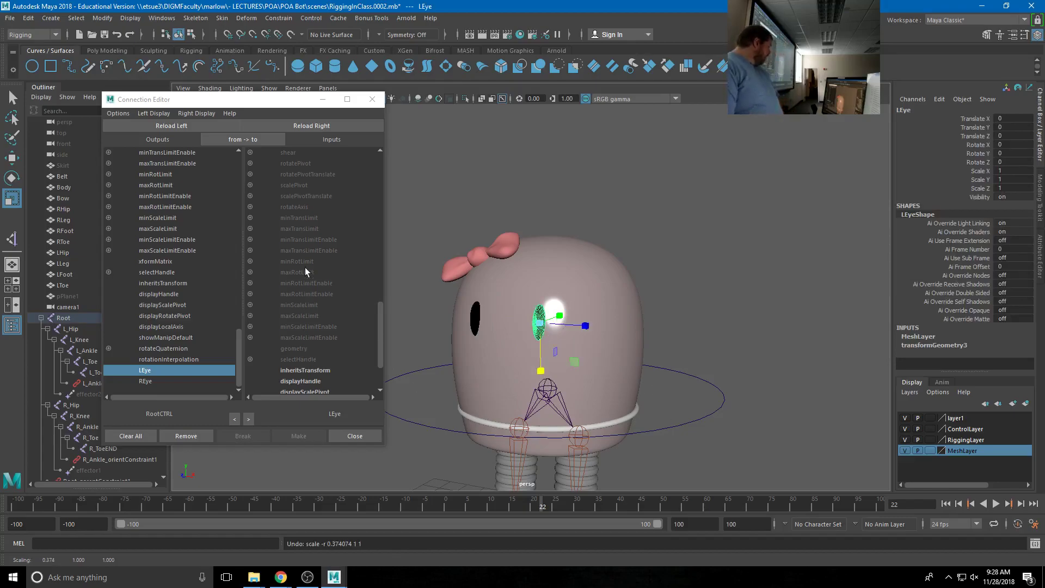
# - Connect RootCTRL's LEye attribute to the LEye mesh's scaleX and select RootCTRL to check the attribute
pyautogui.scroll(5, 285, 297)
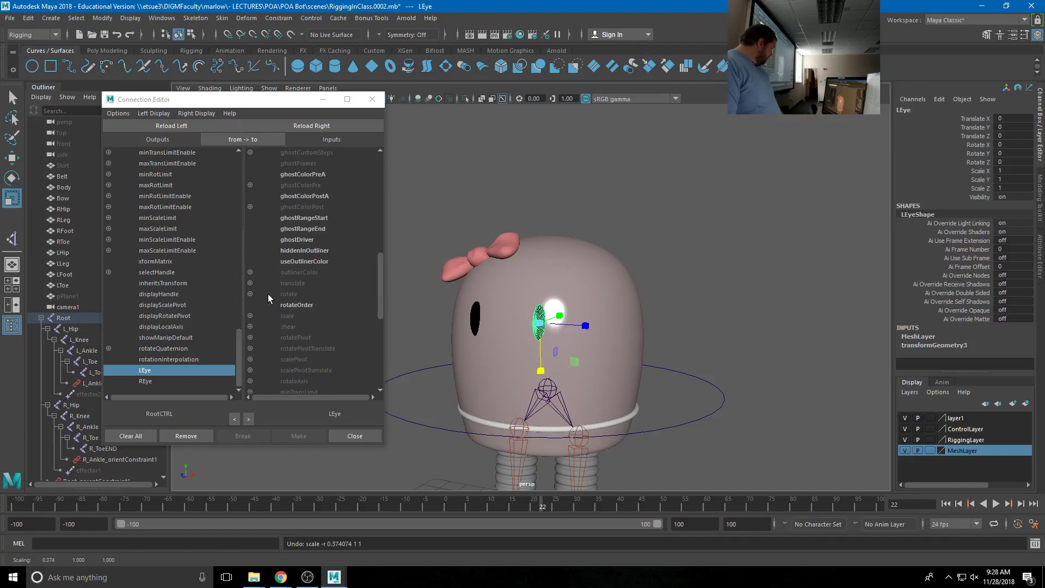
pyautogui.click(250, 315)
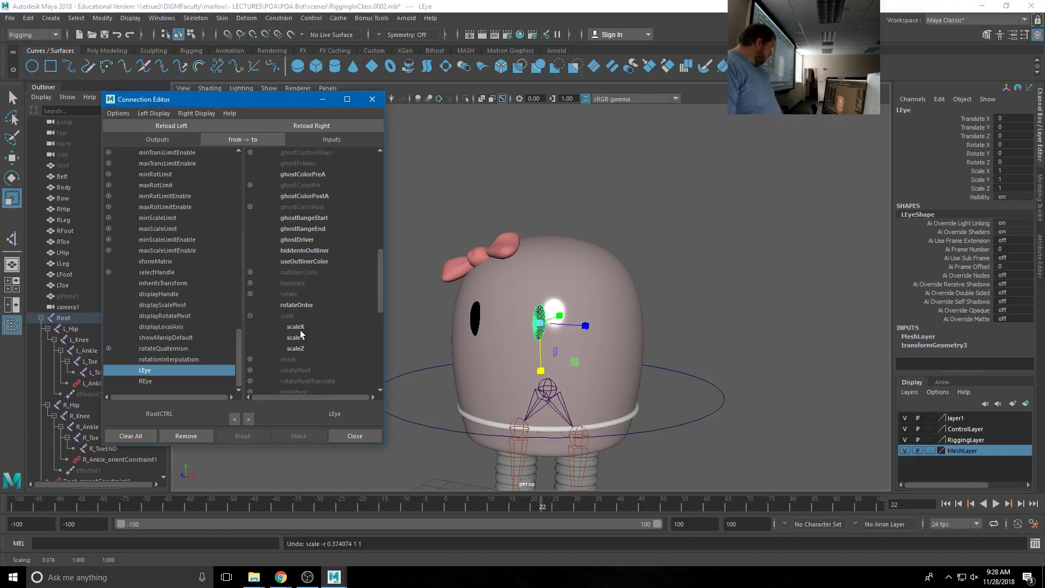
pyautogui.click(295, 327)
pyautogui.click(673, 392)
pyautogui.moveTo(677, 408); pyautogui.dragTo(753, 443)
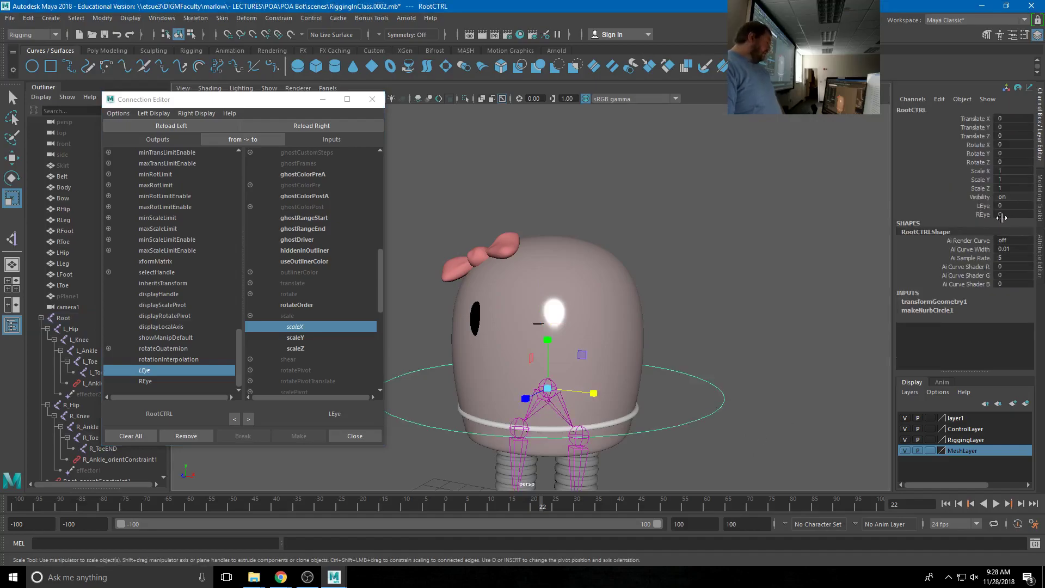
# - Load the LEye1 mesh as the connection target and connect RootCTRL's REye attribute to its scaleX
pyautogui.click(475, 320)
pyautogui.click(326, 125)
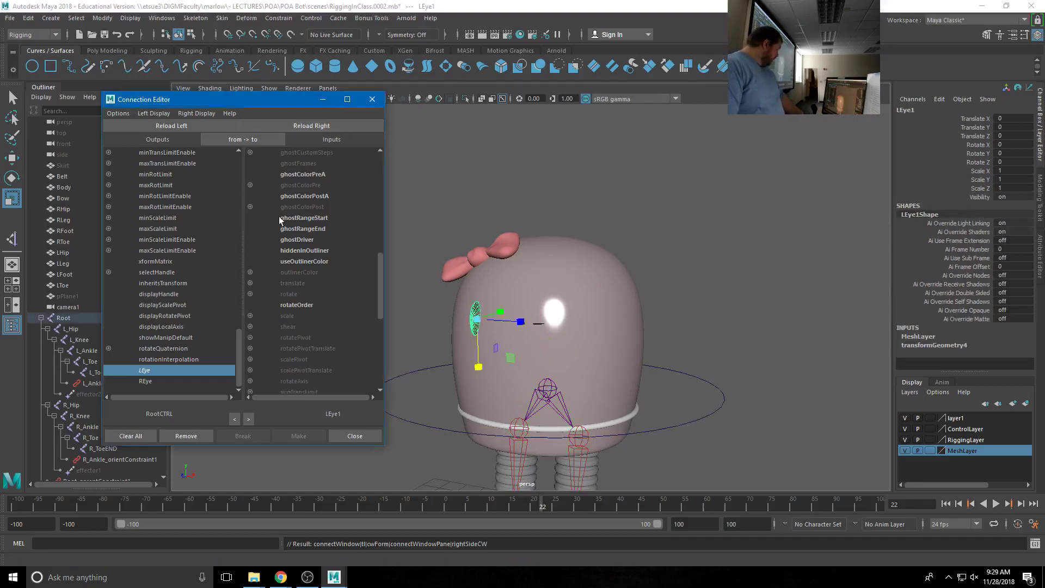
pyautogui.click(148, 382)
pyautogui.click(250, 316)
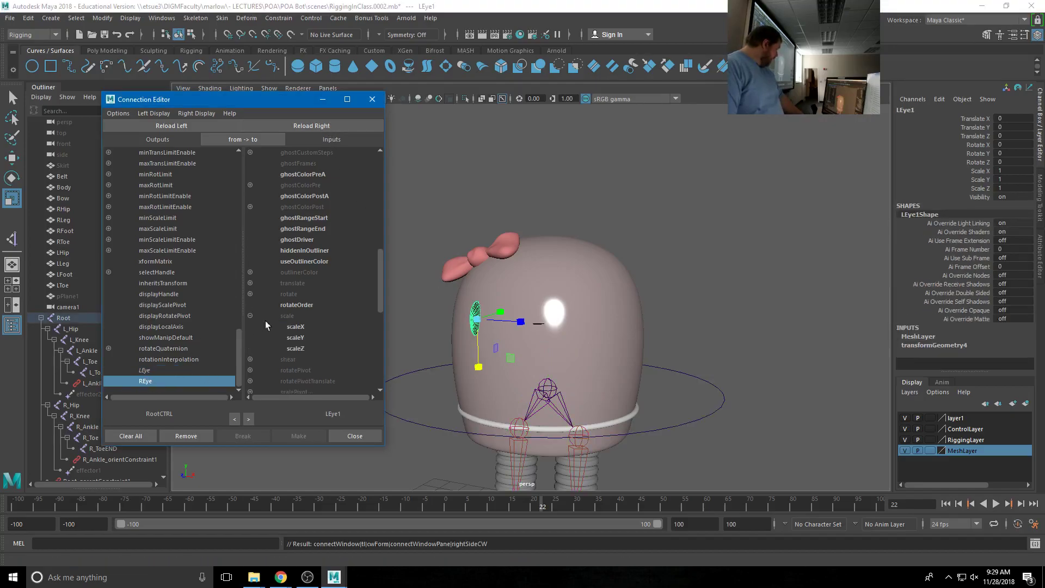
pyautogui.click(295, 327)
# - Set RootCTRL's LEye and REye attributes together to 1, then deselect the control and close the Connection Editor
pyautogui.moveTo(689, 400); pyautogui.dragTo(738, 442)
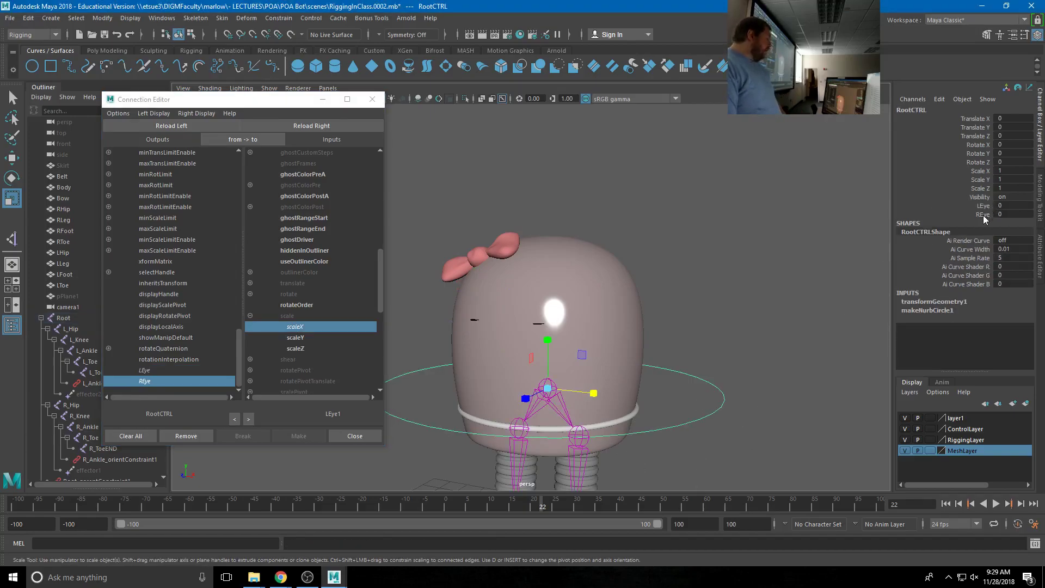
pyautogui.moveTo(983, 206); pyautogui.dragTo(983, 215)
pyautogui.moveTo(760, 261); pyautogui.dragTo(943, 243, button='middle')
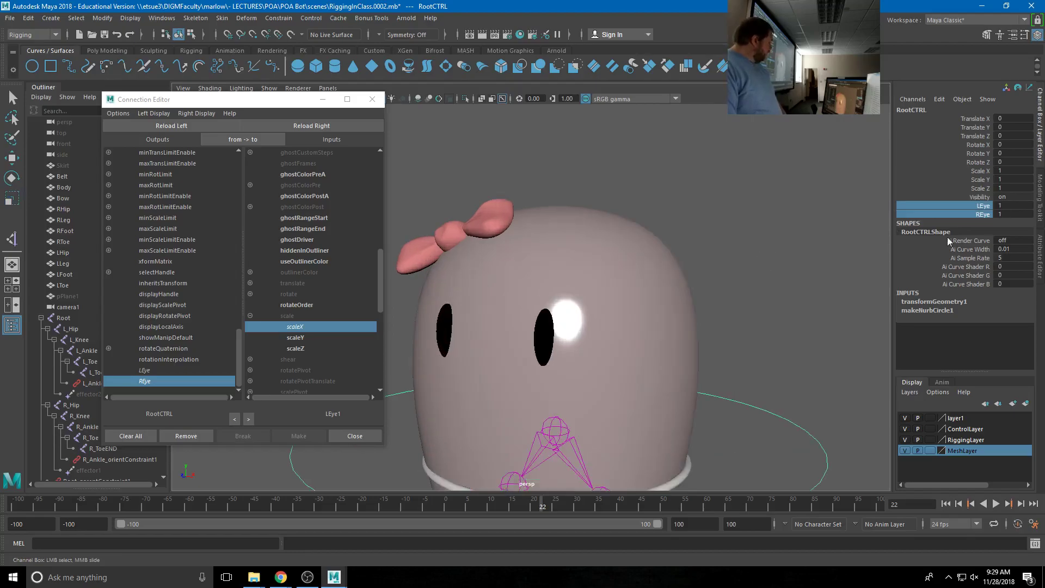
pyautogui.doubleClick(1007, 213)
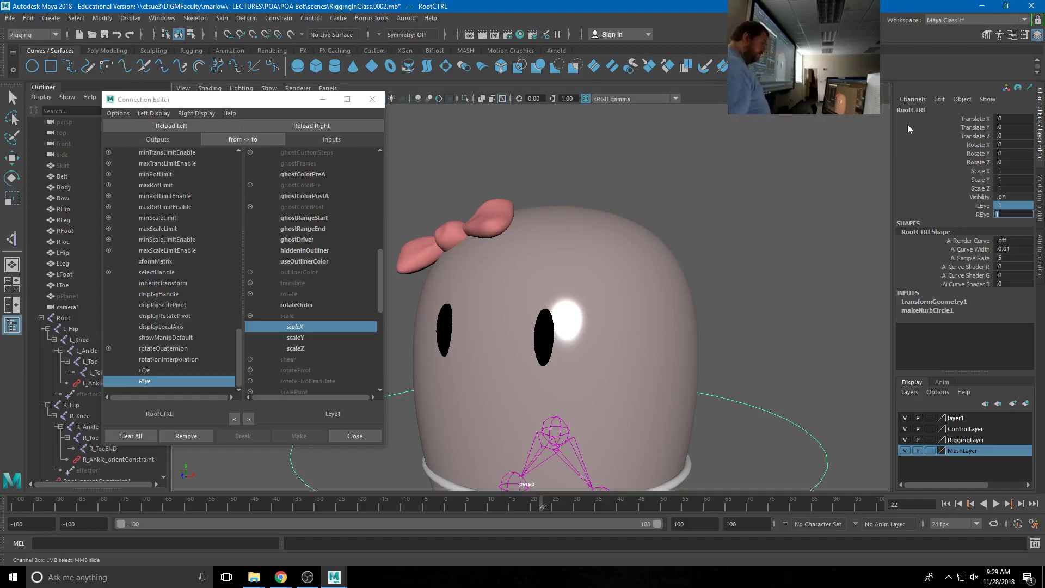
pyautogui.click(856, 231)
pyautogui.press('r')
pyautogui.scroll(-5, 728, 338)
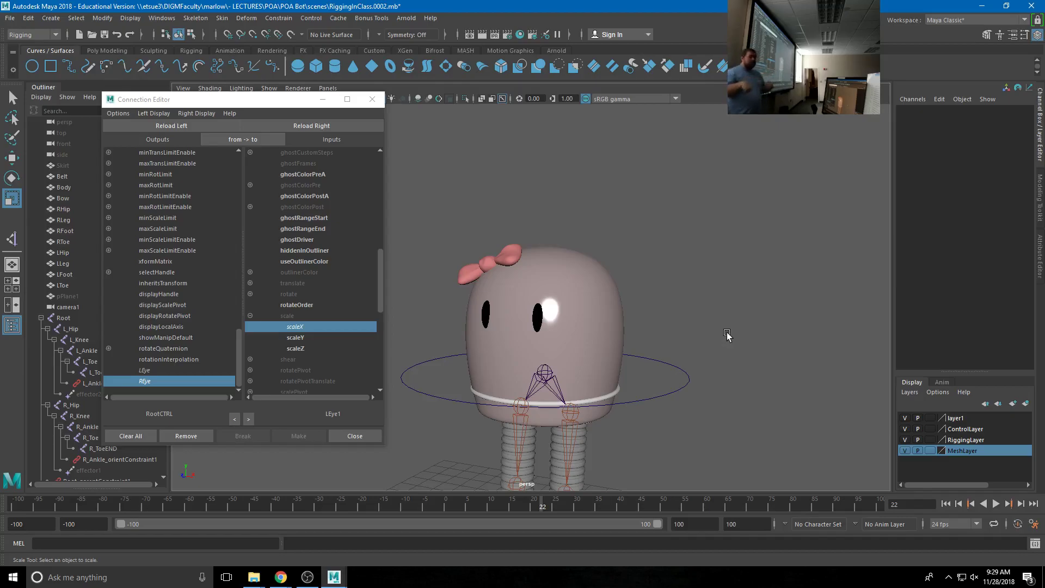
pyautogui.scroll(-2, 727, 335)
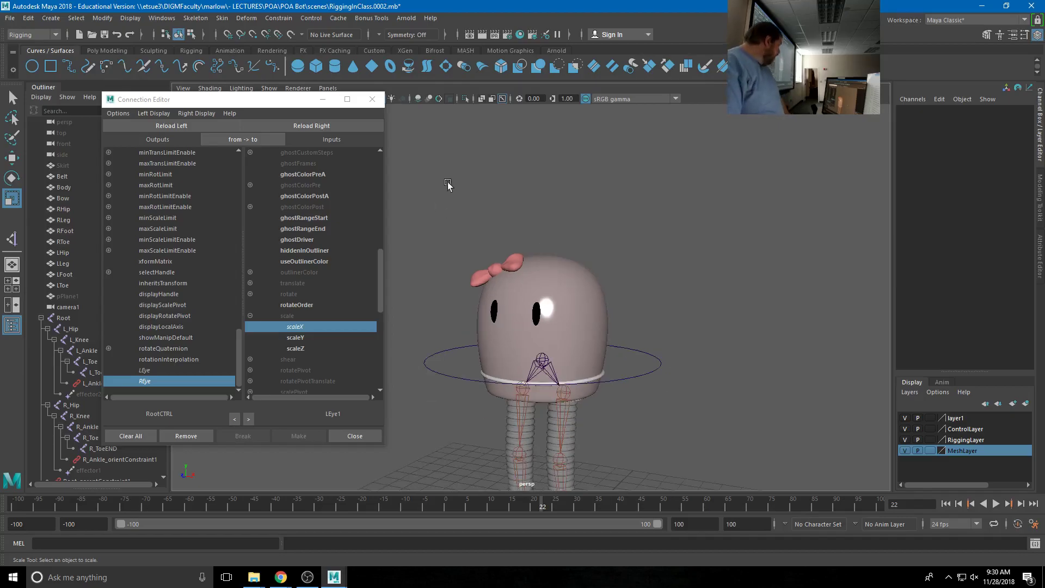
pyautogui.click(355, 436)
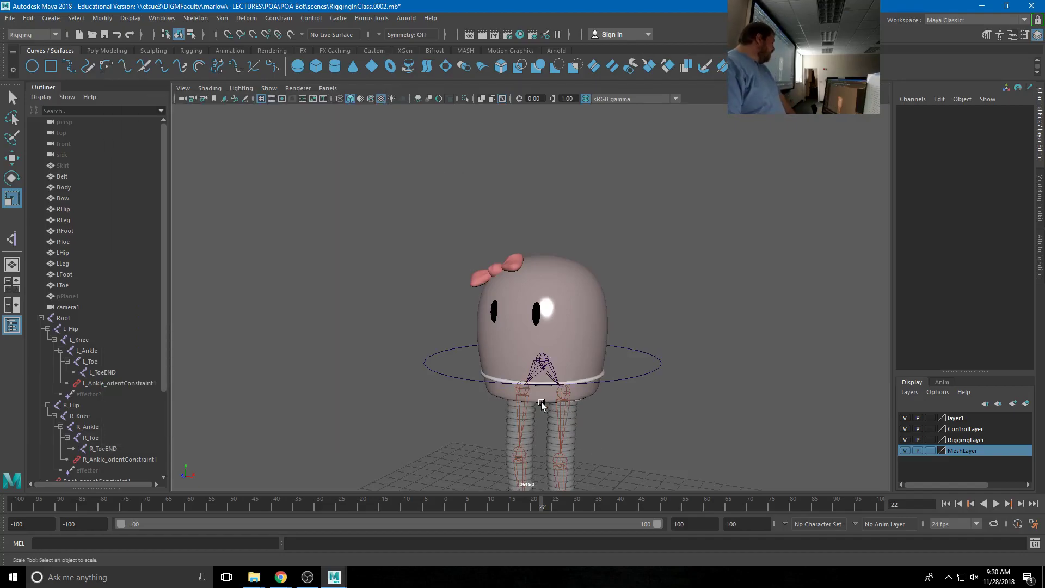
# - Select the Root joint together with L_ikHandle1 and R_ikHandle1 at the ankles
pyautogui.scroll(3, 566, 419)
pyautogui.keyDown('alt'); pyautogui.moveTo(527, 355); pyautogui.dragTo(521, 413); pyautogui.keyUp('alt')
pyautogui.scroll(2, 597, 320)
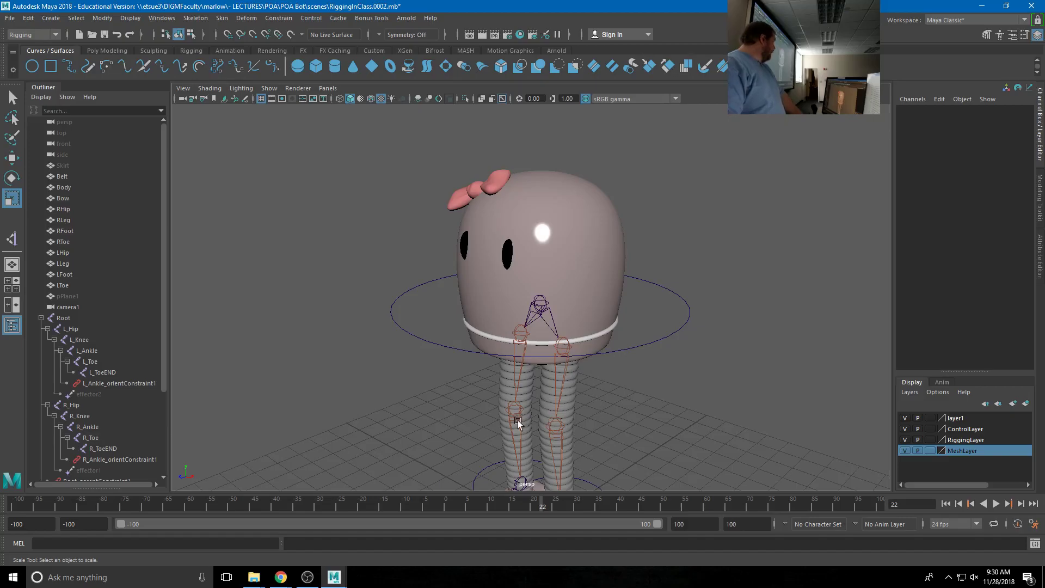
pyautogui.click(612, 381)
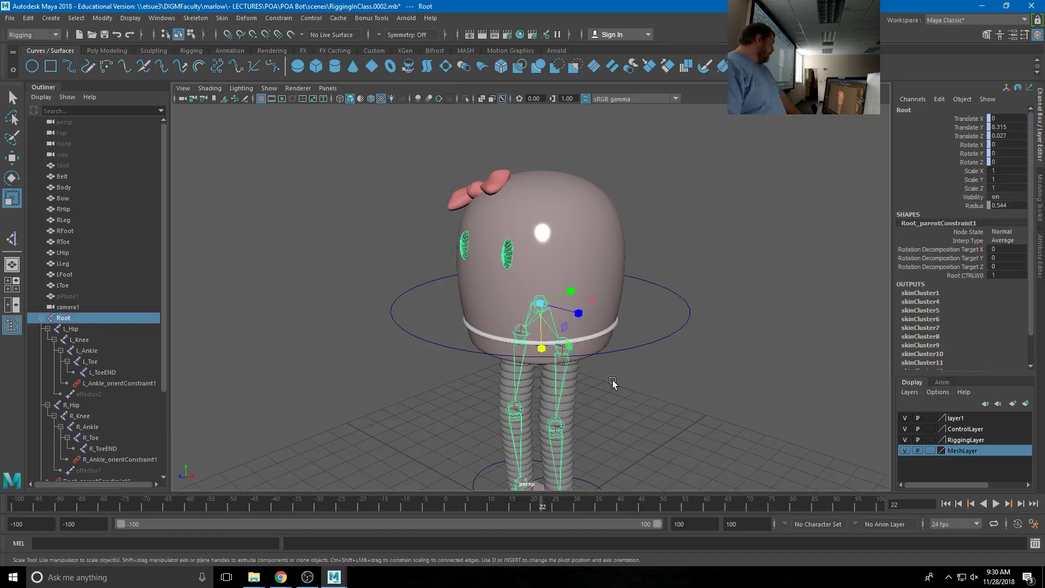
pyautogui.click(741, 340)
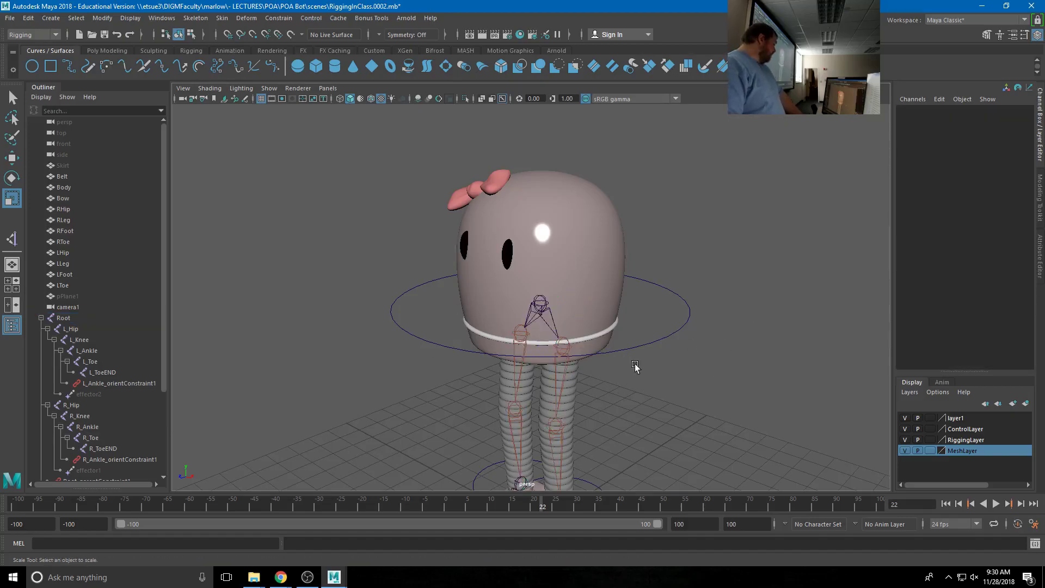
pyautogui.click(535, 308)
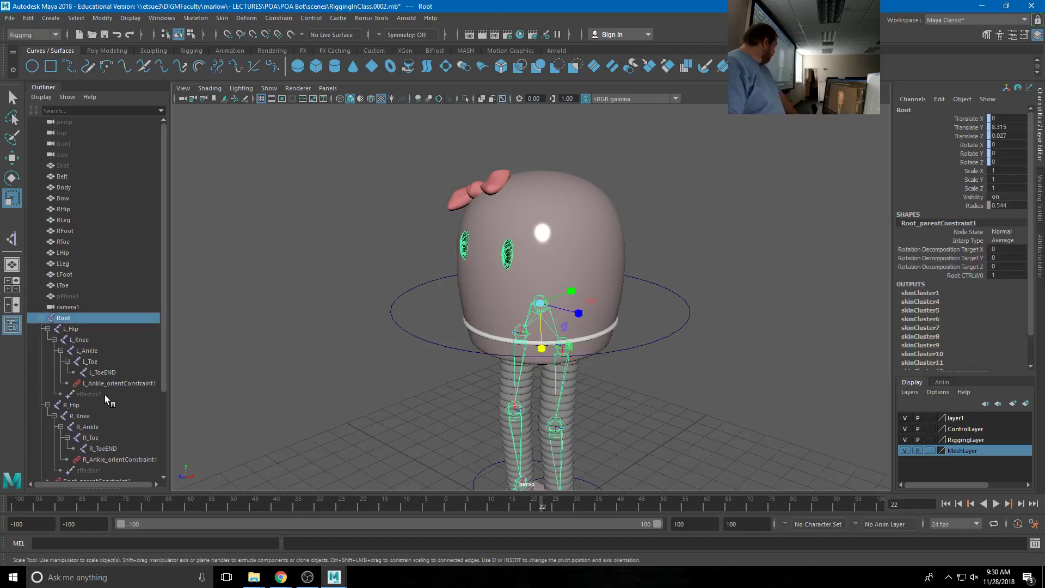
pyautogui.scroll(-3, 609, 434)
pyautogui.keyDown('alt'); pyautogui.moveTo(593, 439); pyautogui.dragTo(546, 431); pyautogui.keyUp('alt')
pyautogui.click(551, 451)
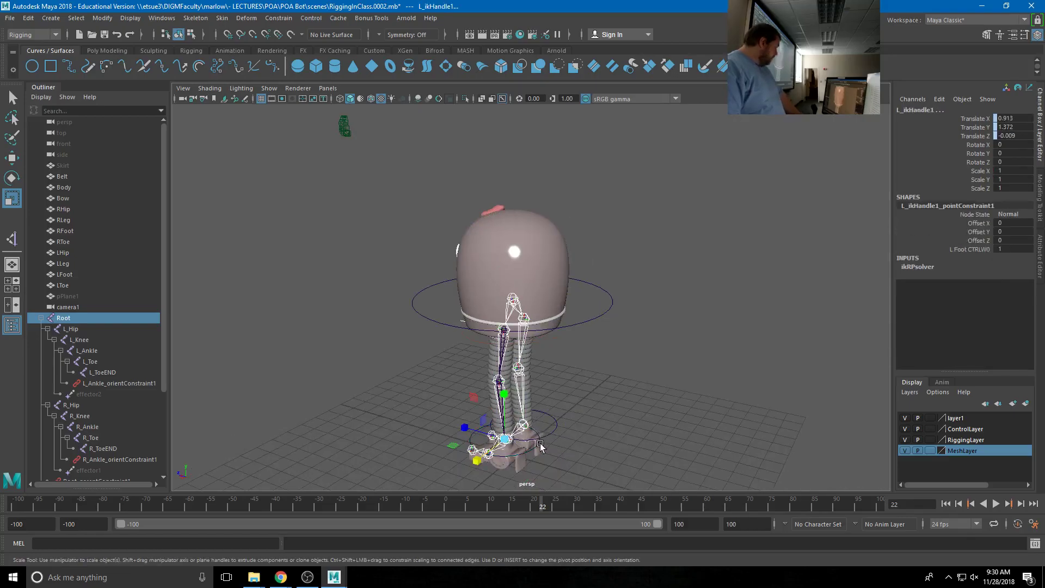
pyautogui.scroll(10, 566, 297)
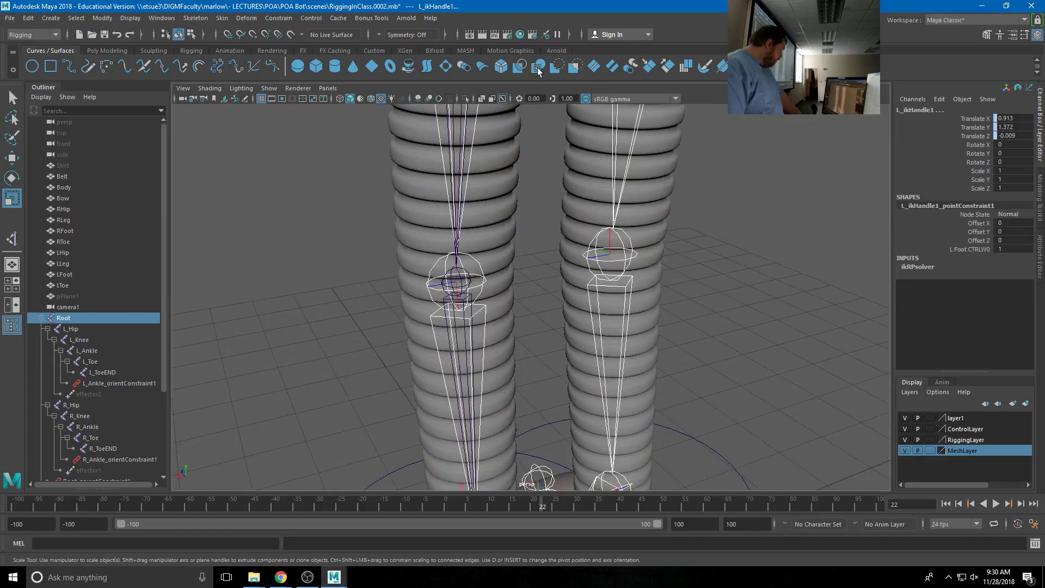
pyautogui.scroll(-3, 544, 278)
pyautogui.keyDown('alt'); pyautogui.moveTo(544, 278); pyautogui.dragTo(544, 343); pyautogui.keyUp('alt')
pyautogui.scroll(3, 539, 357)
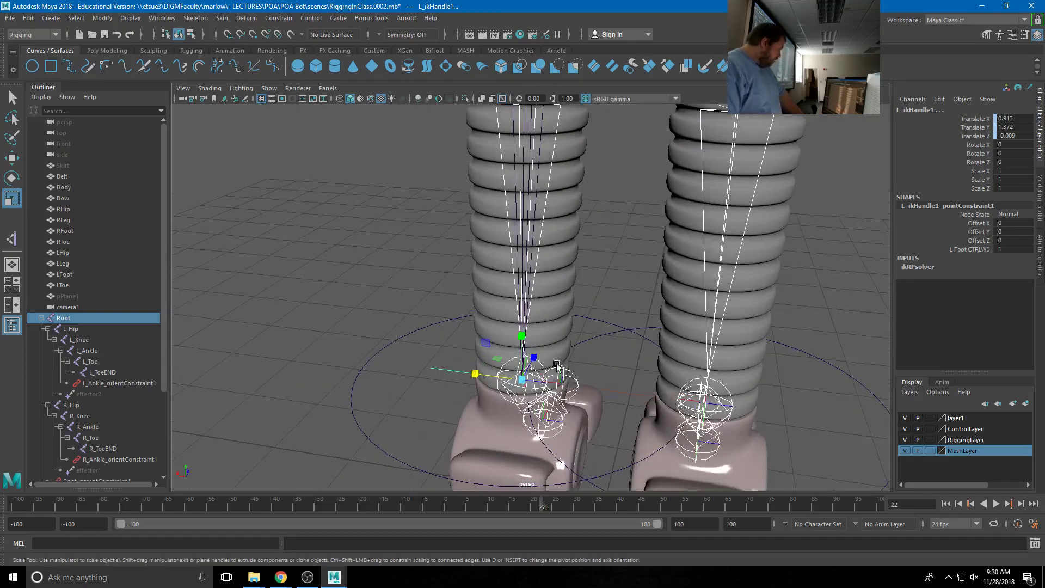
pyautogui.click(624, 393)
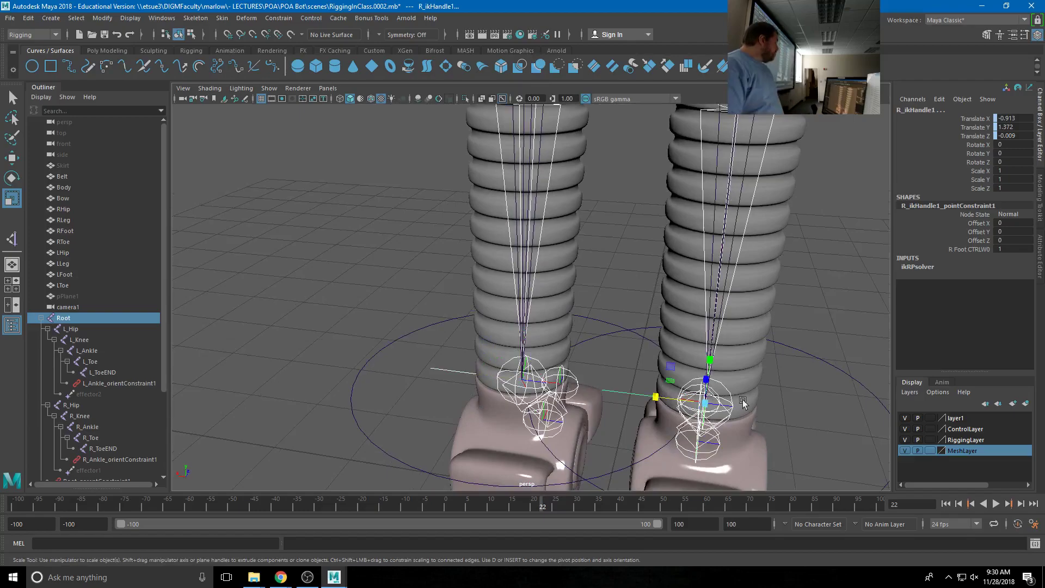
pyautogui.scroll(-4, 750, 229)
pyautogui.scroll(-1, 749, 228)
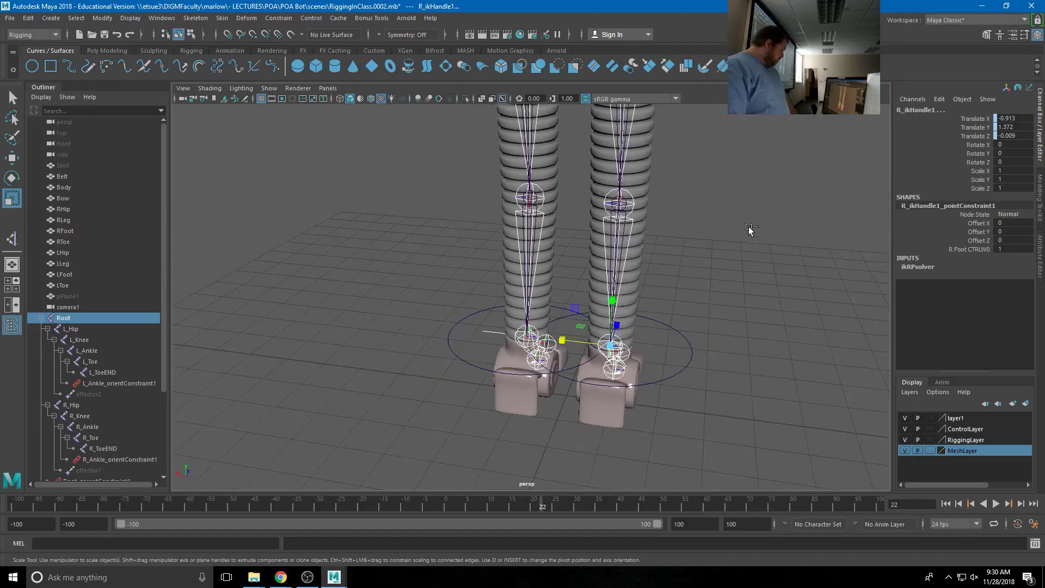
# - Hide the selected Root joint and both IK handles, inspect the character, and undo the hiding
pyautogui.hotkey('ctrl', 'h')
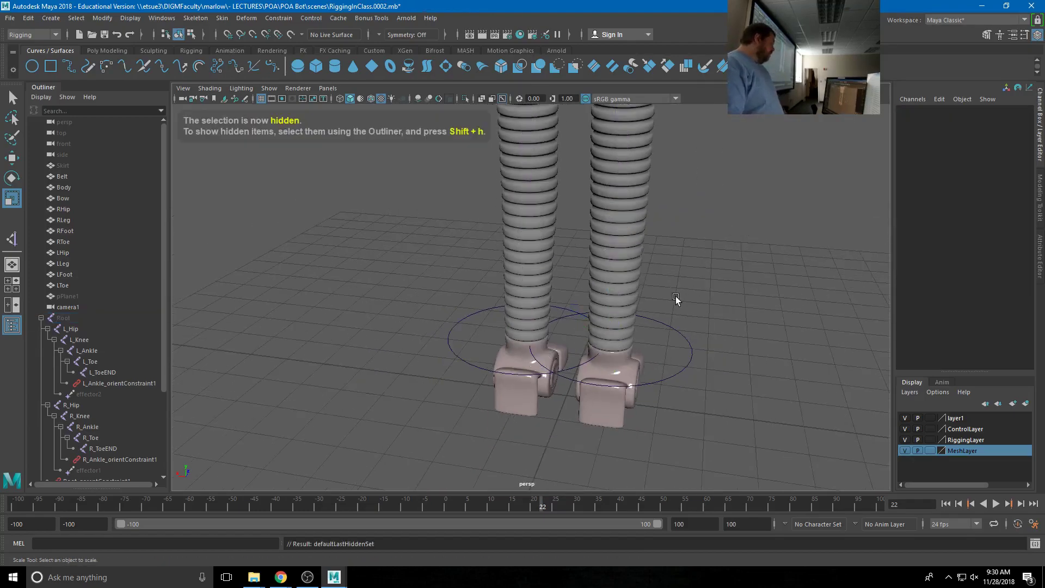
pyautogui.scroll(-4, 675, 296)
pyautogui.keyDown('alt'); pyautogui.moveTo(662, 291); pyautogui.dragTo(653, 313); pyautogui.keyUp('alt')
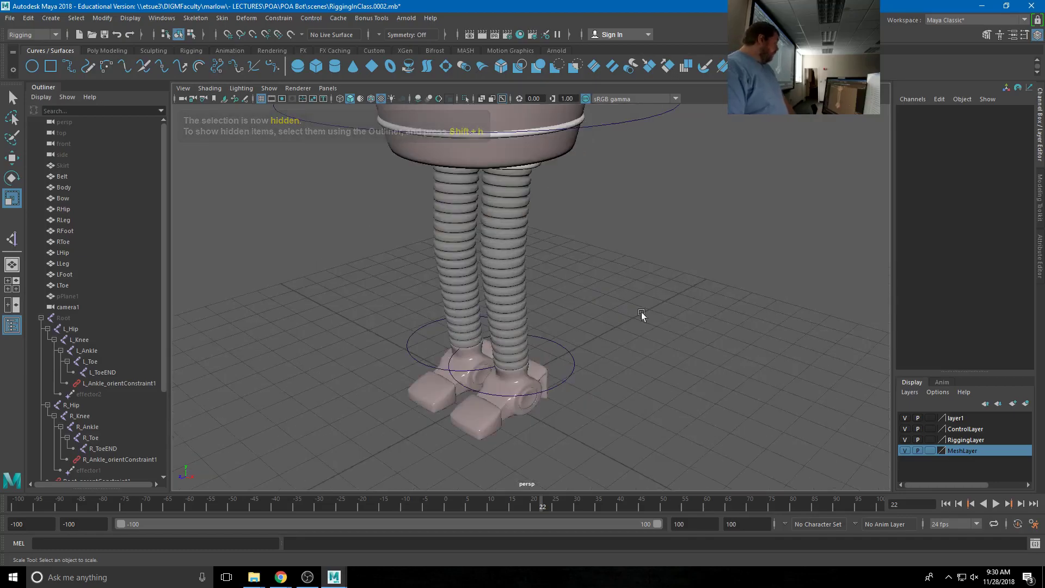
pyautogui.keyDown('alt'); pyautogui.moveTo(654, 313); pyautogui.dragTo(590, 332, button='right'); pyautogui.keyUp('alt')
pyautogui.keyDown('alt'); pyautogui.moveTo(590, 331); pyautogui.dragTo(595, 333); pyautogui.keyUp('alt')
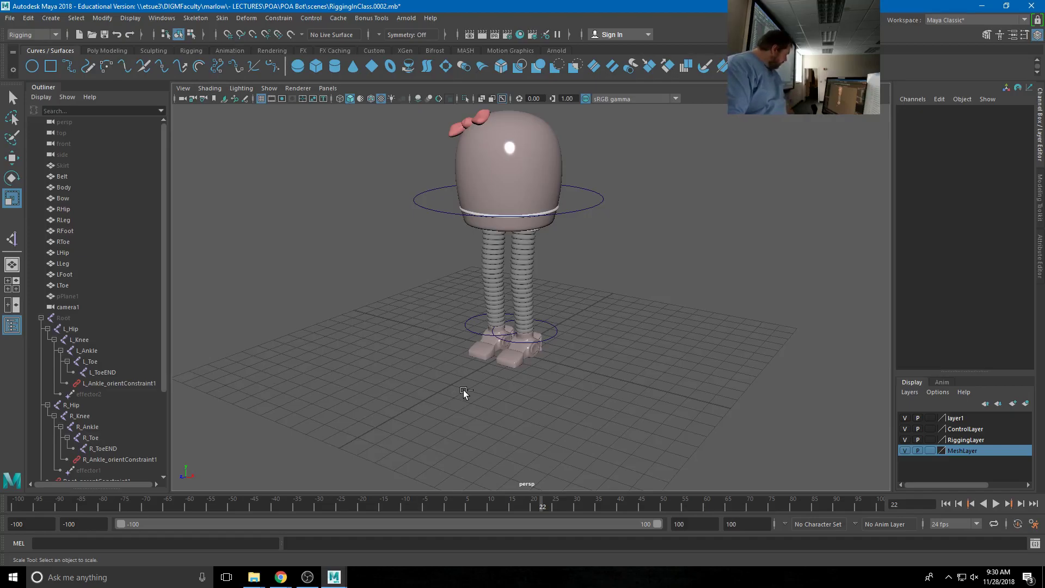
pyautogui.hotkey('ctrl', 'z')
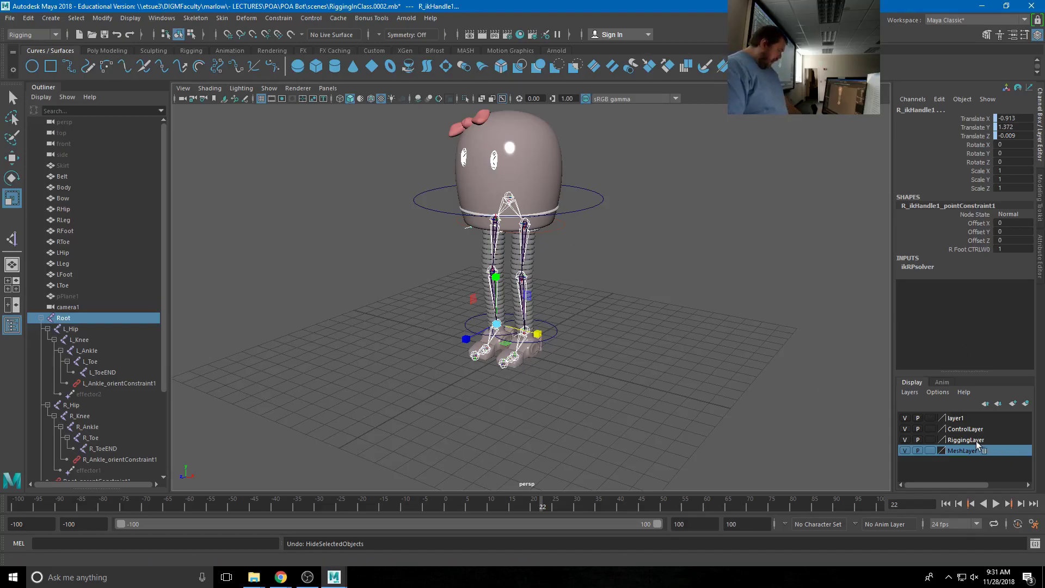
# - Create a display layer from the selected Root joint and IK handles and name it Joints
pyautogui.click(1025, 403)
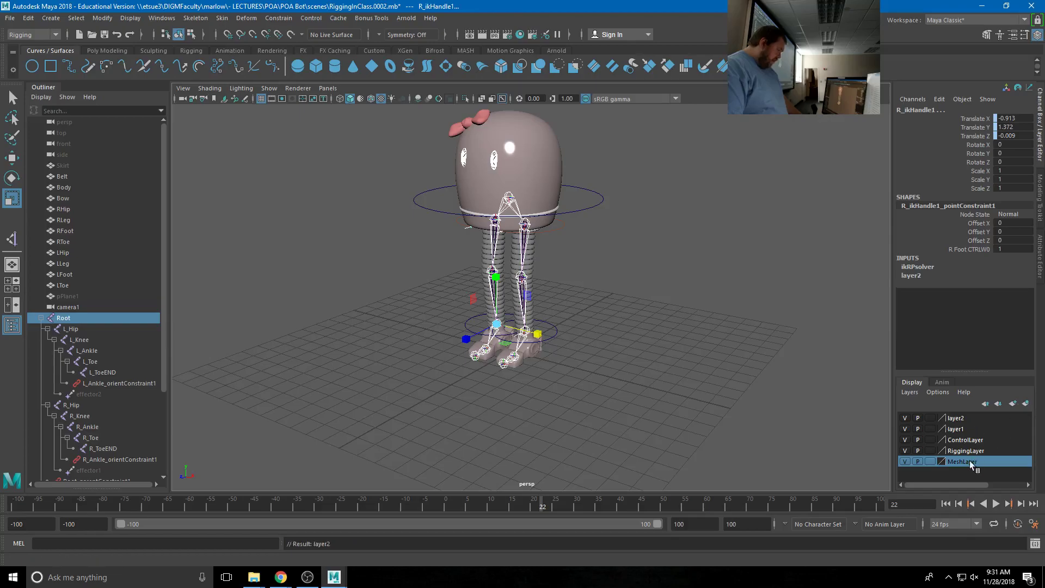
pyautogui.doubleClick(966, 423)
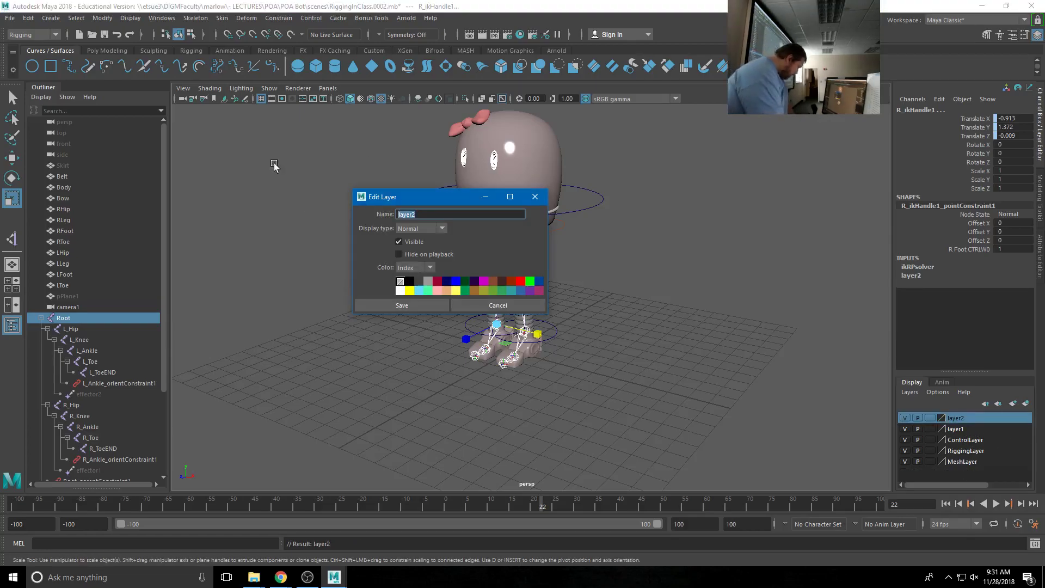
pyautogui.write('Joints')
pyautogui.click(402, 305)
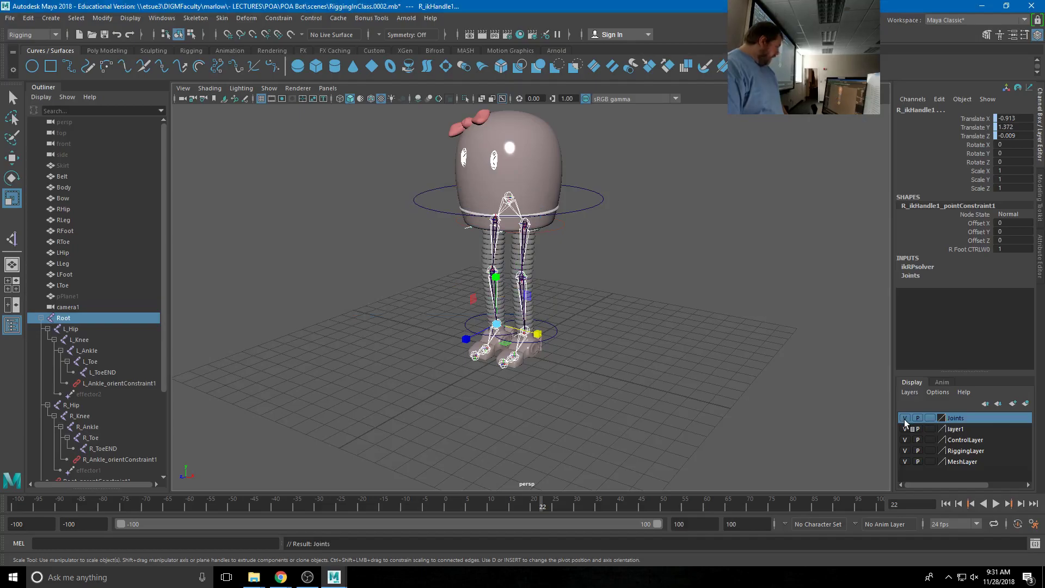
# - Select both eye meshes, assign them to a new display layer of their own, and clear the selection
pyautogui.click(494, 162)
pyautogui.click(466, 162)
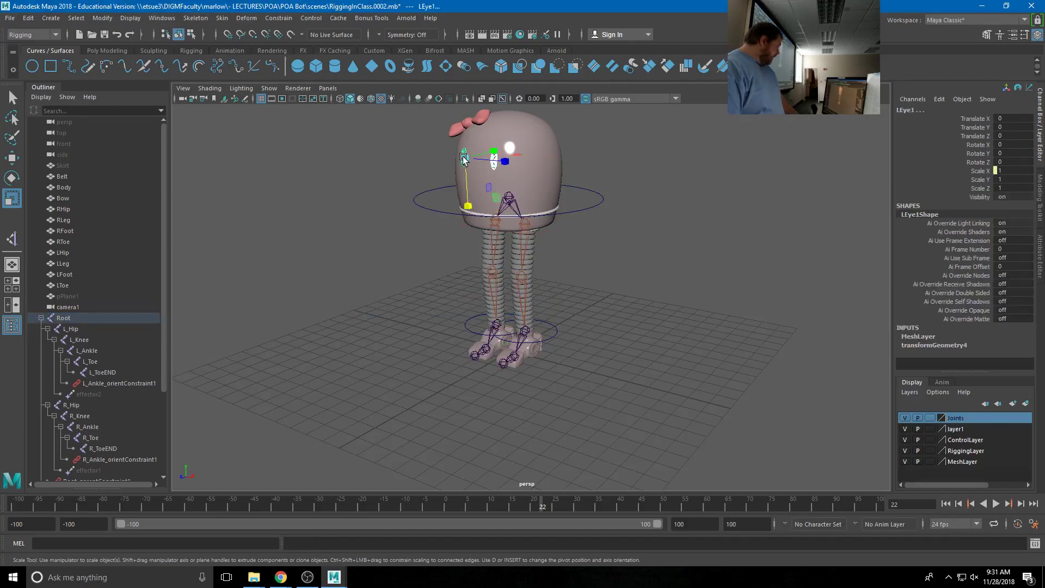
pyautogui.click(1025, 404)
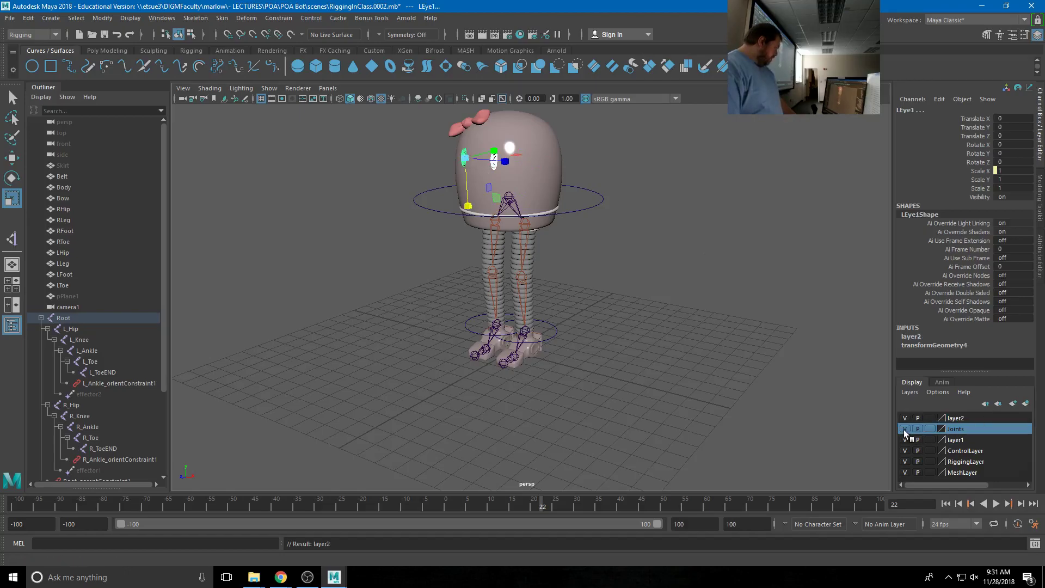
pyautogui.click(670, 299)
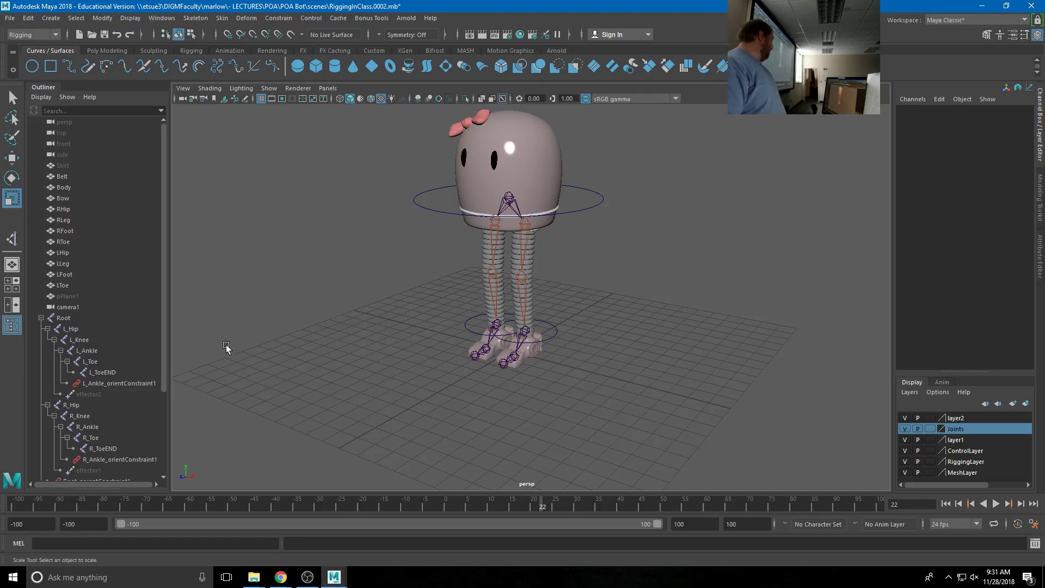
# - Limit the object types shown in the perspective view to NURBS Curves and Polygons
pyautogui.click(270, 90)
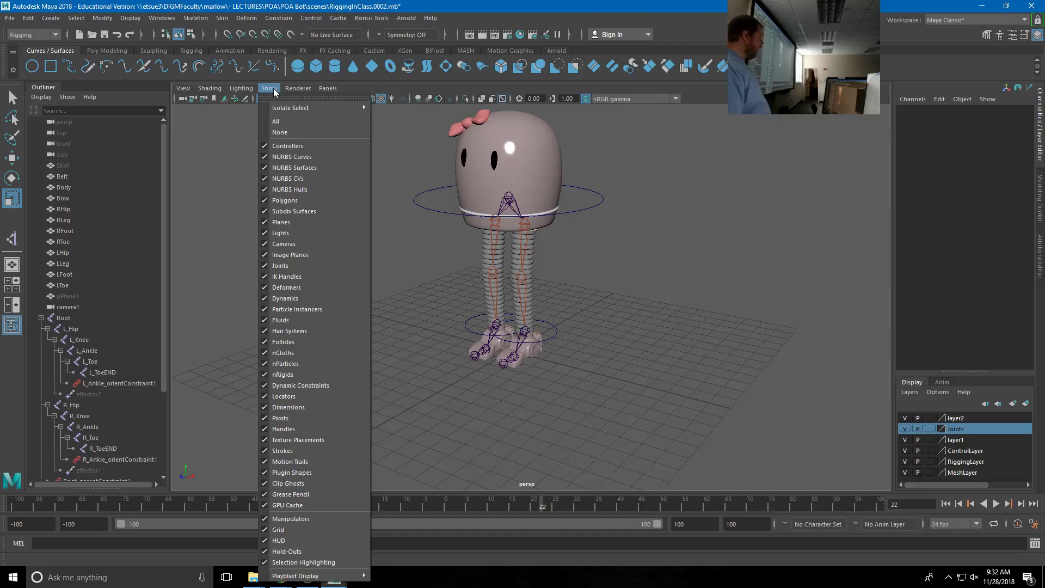
pyautogui.click(279, 133)
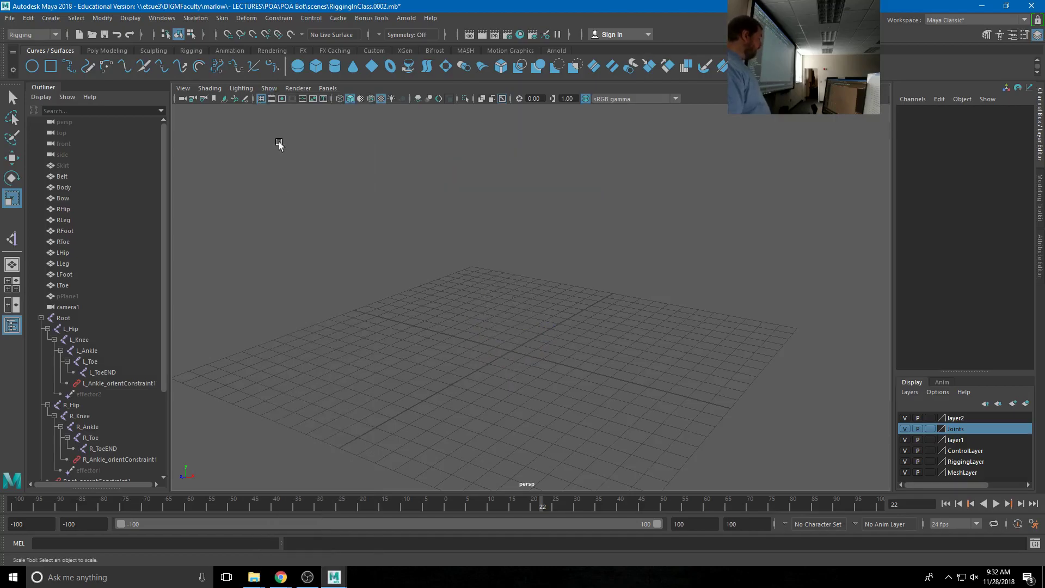
pyautogui.click(269, 89)
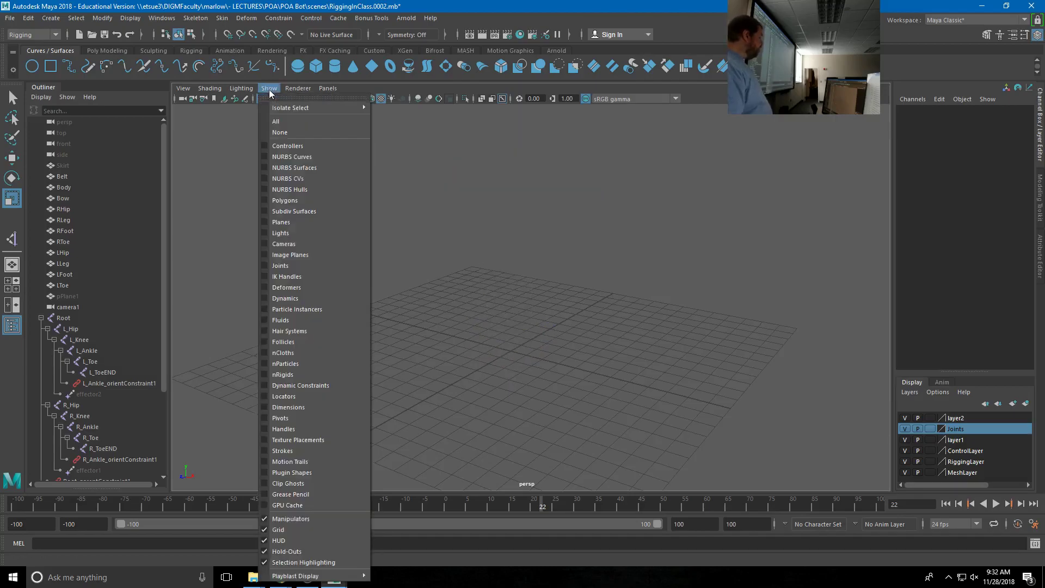
pyautogui.click(287, 157)
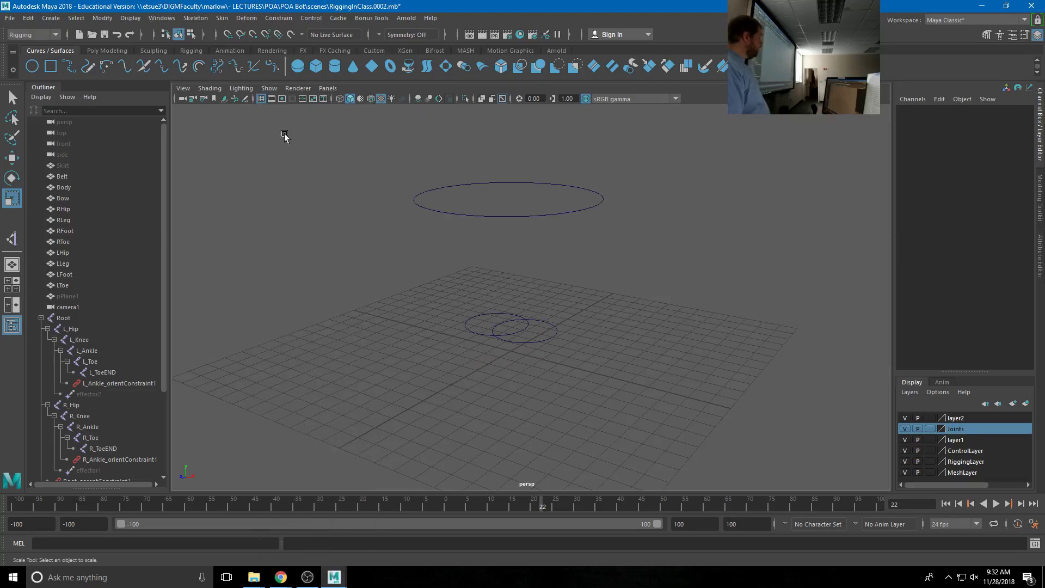
pyautogui.click(269, 91)
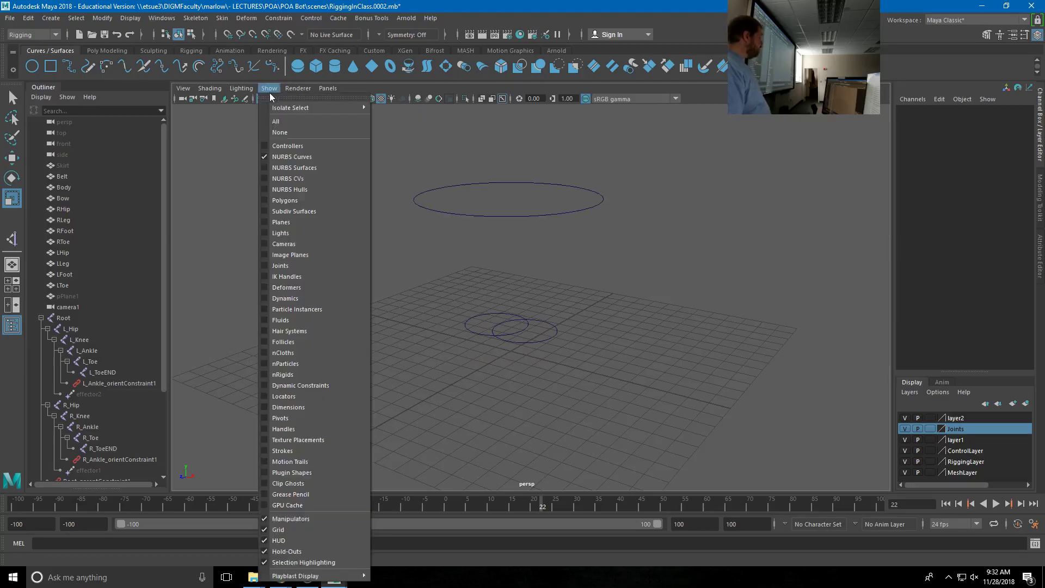
pyautogui.click(279, 201)
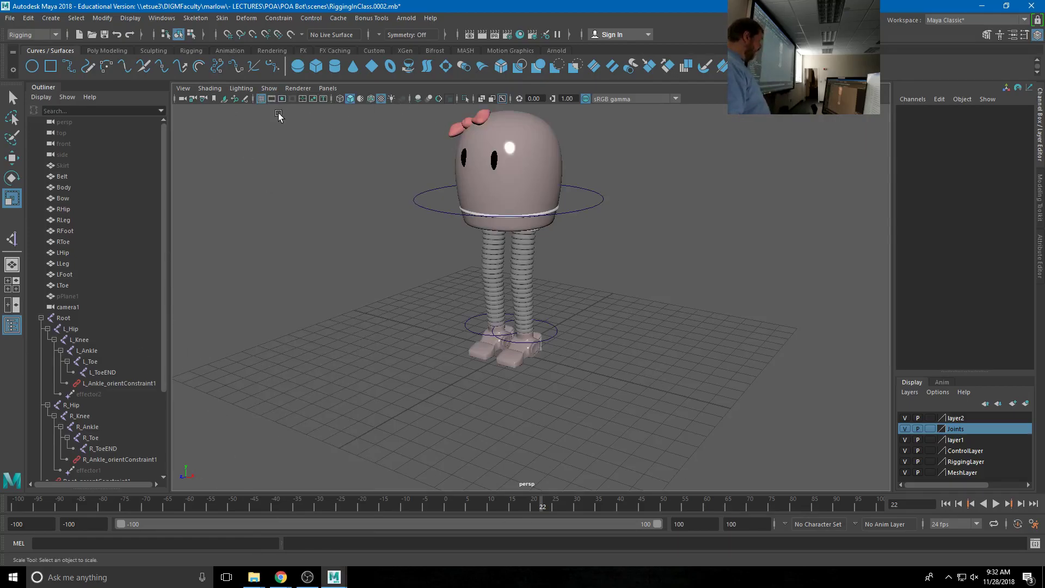
# - Switch to the four-view layout to compare the perspective view's display with the other views
pyautogui.press('space')
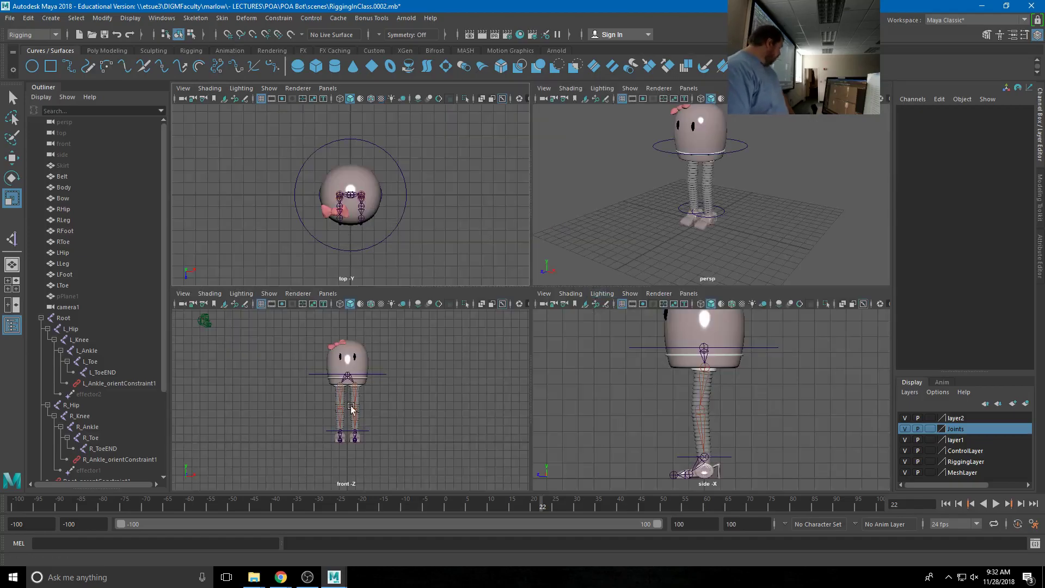
pyautogui.click(348, 381)
pyautogui.click(787, 233)
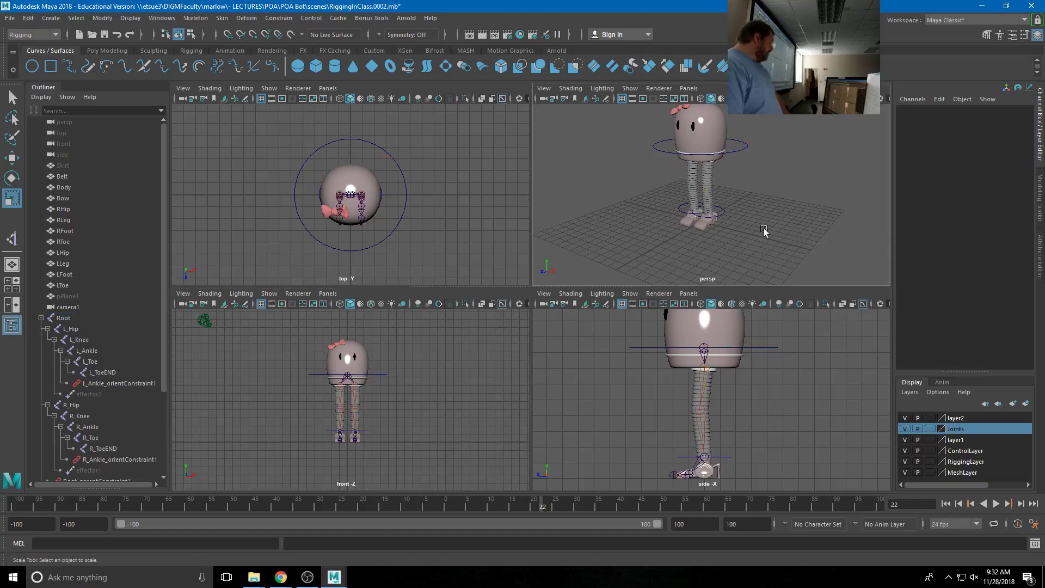
# - Return to the full-size perspective view and save the scene as the next incremental version, RiggingInClass.0003.mb, leaving nothing selected
pyautogui.press('space')
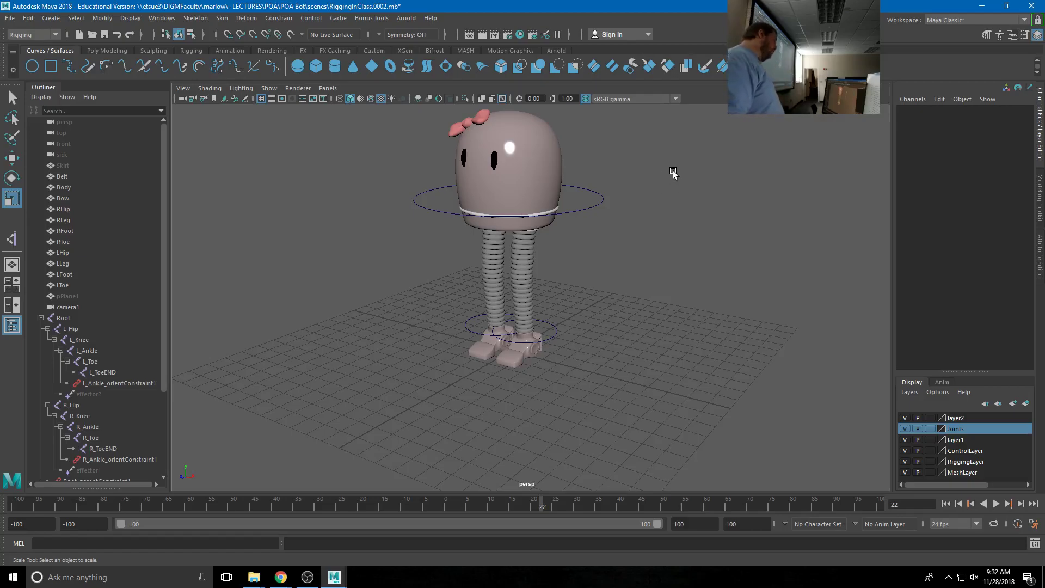
pyautogui.click(583, 209)
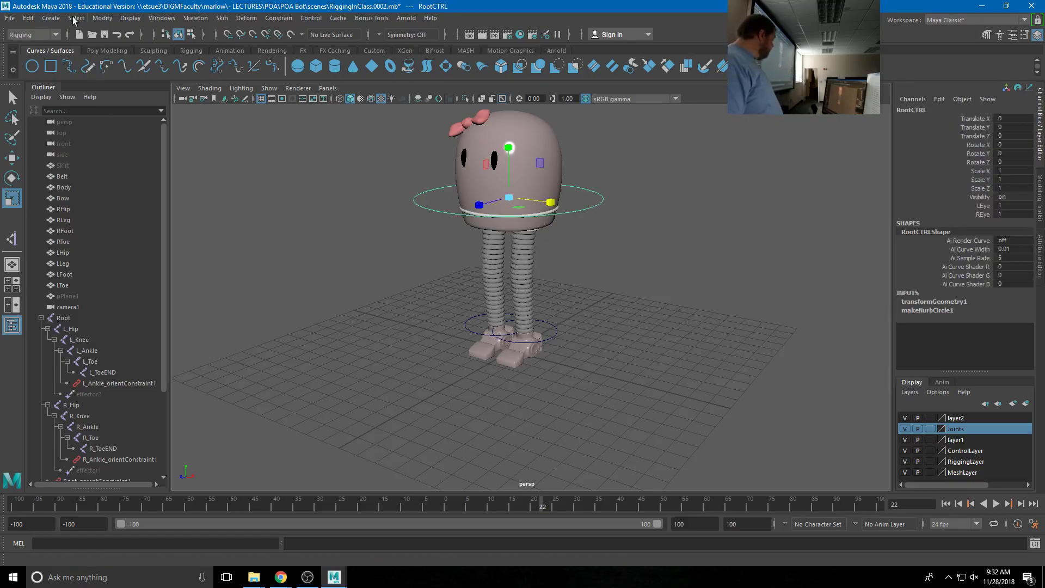
pyautogui.click(9, 18)
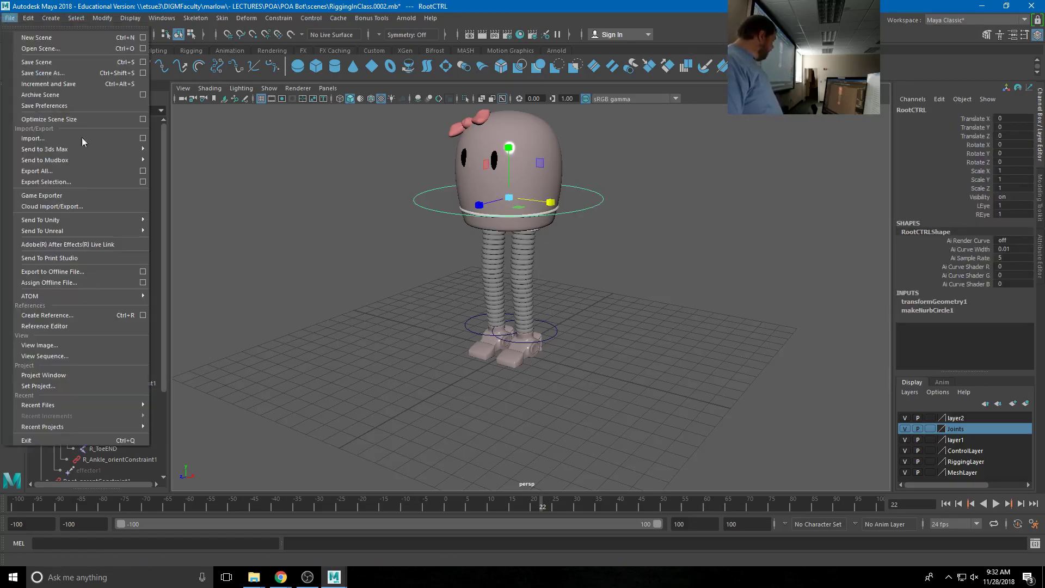
pyautogui.click(47, 82)
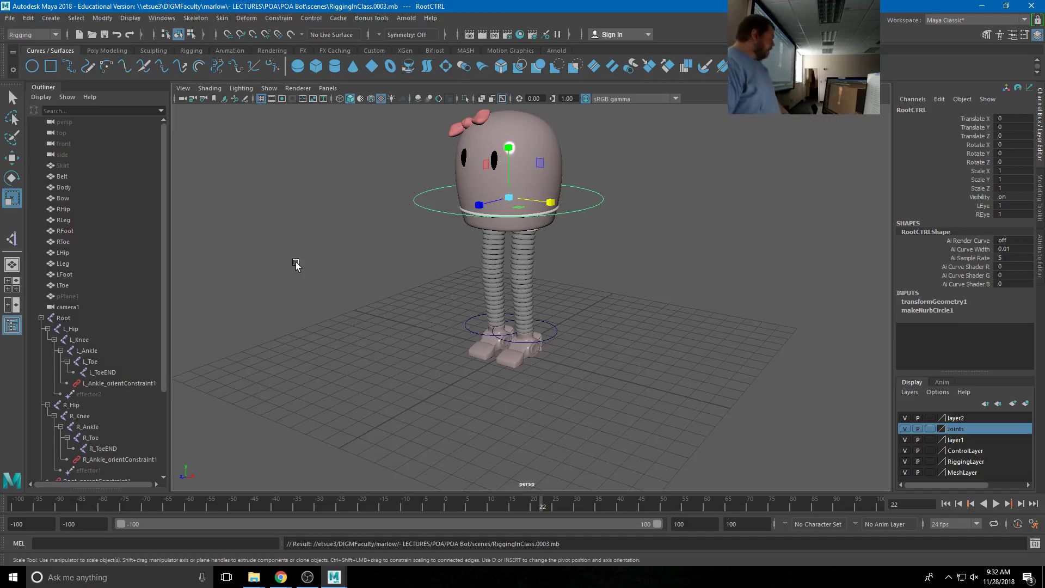
pyautogui.click(296, 262)
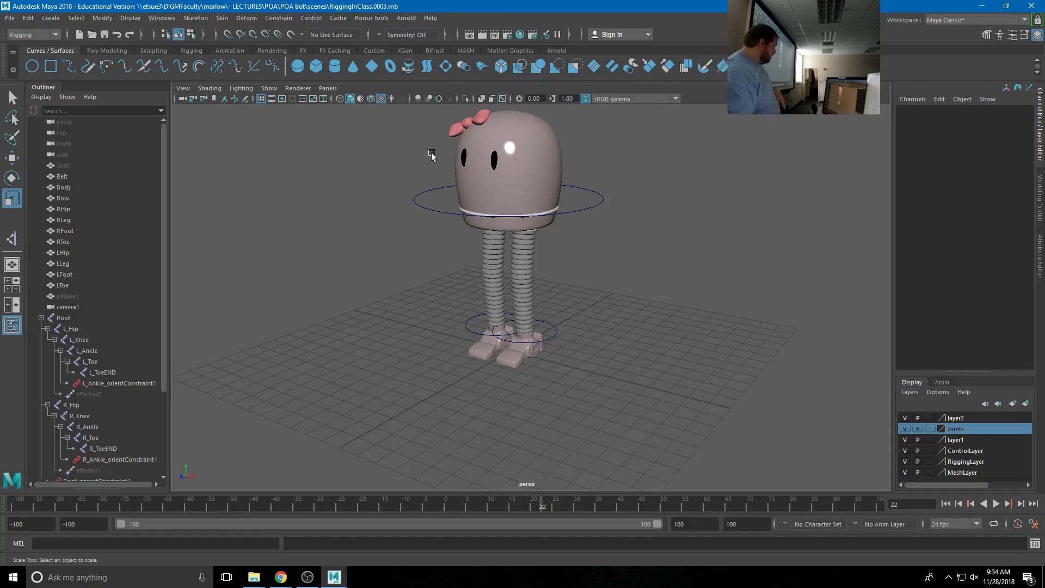
# - Select the character's Body mesh and bring up the skin binding and weighting commands
pyautogui.click(527, 148)
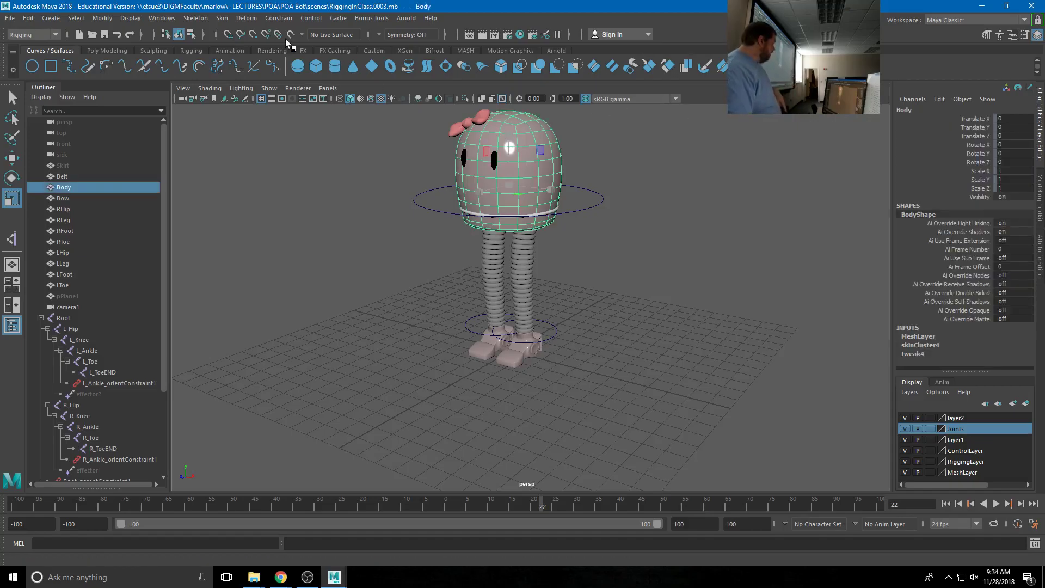
pyautogui.click(221, 19)
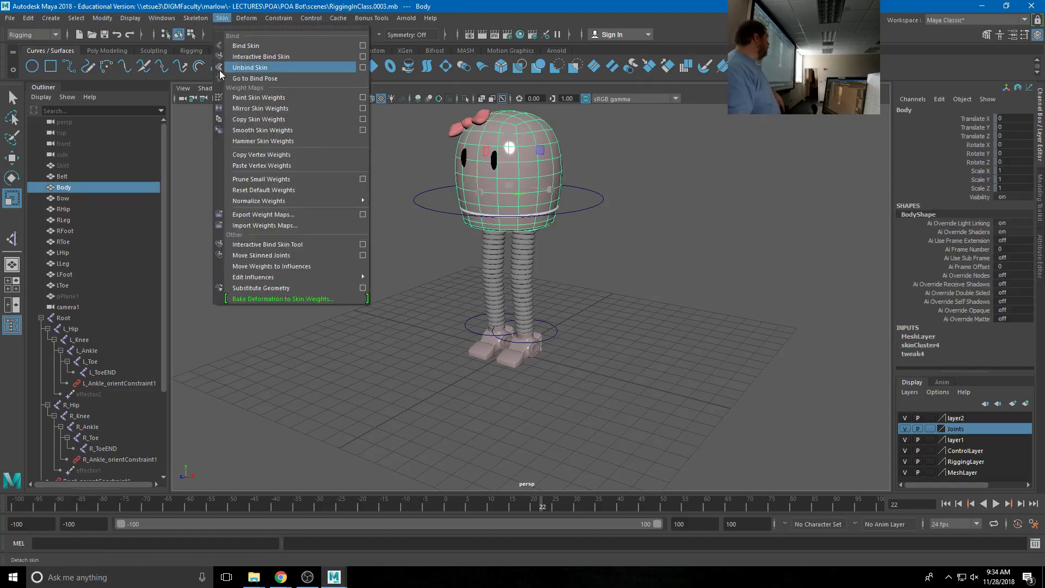